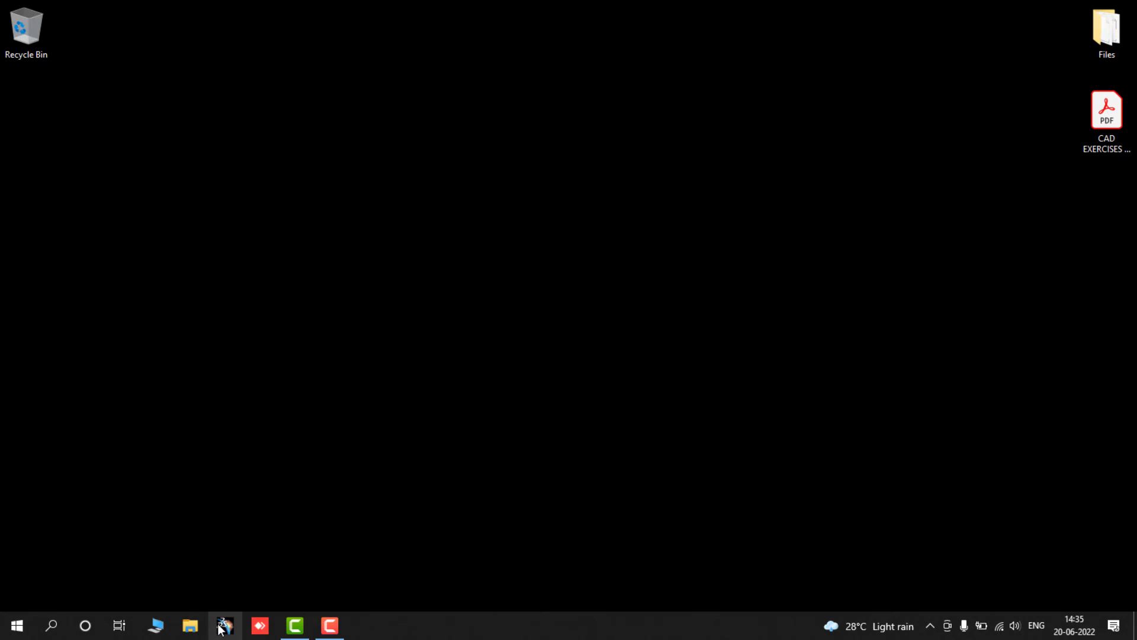
Step: Launch CATIA V5
left_click(218, 625)
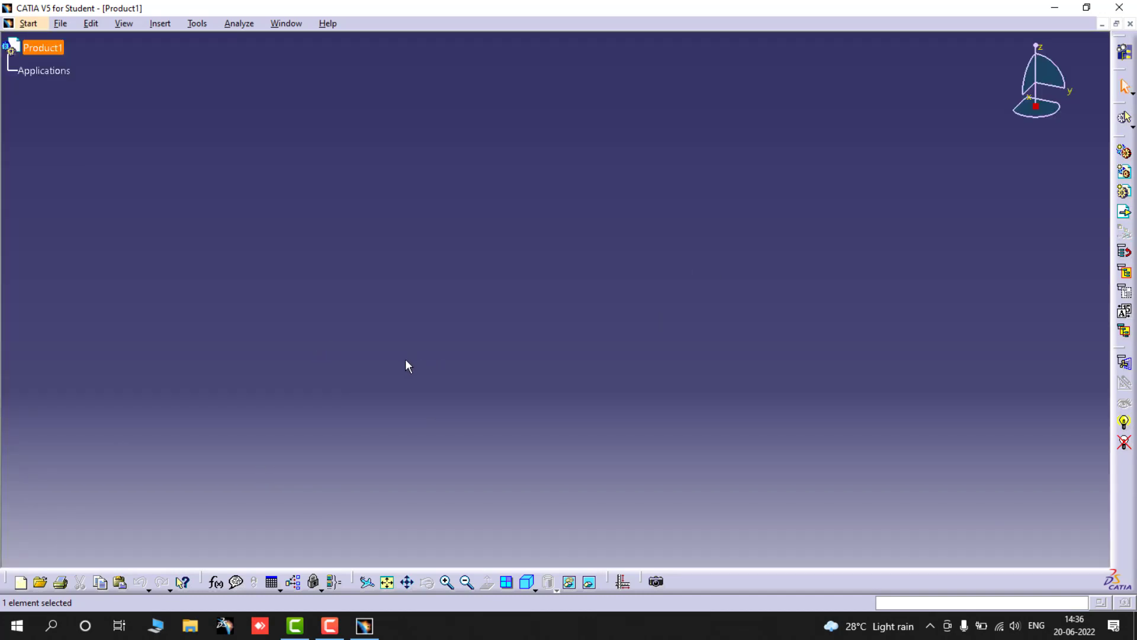
left_click(30, 27)
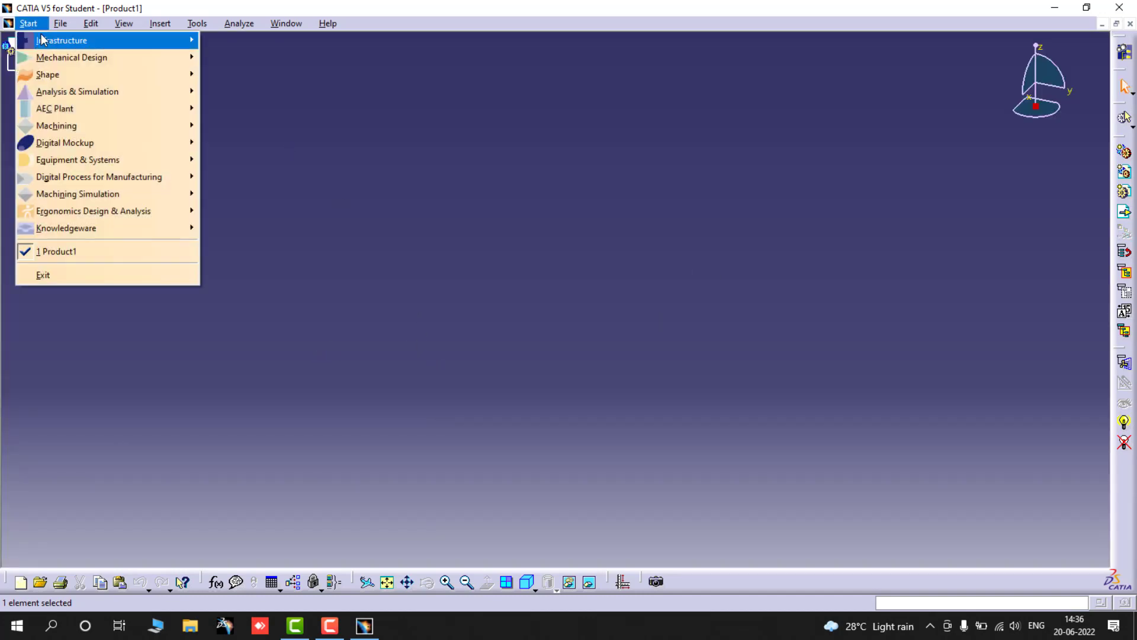
mouse_move(59, 59)
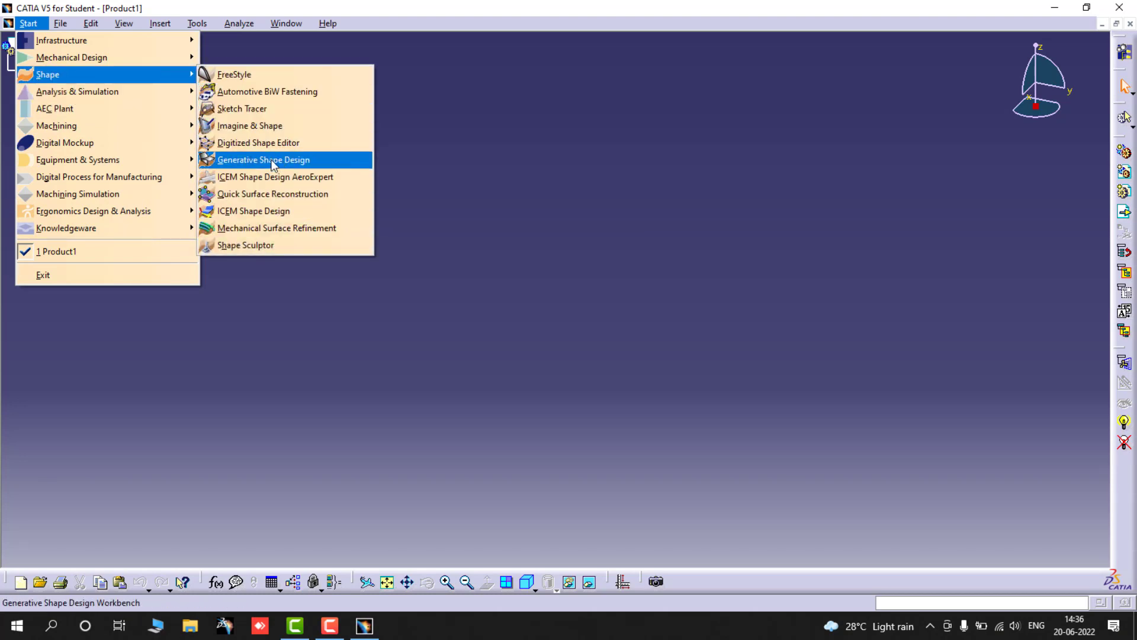
mouse_move(98, 57)
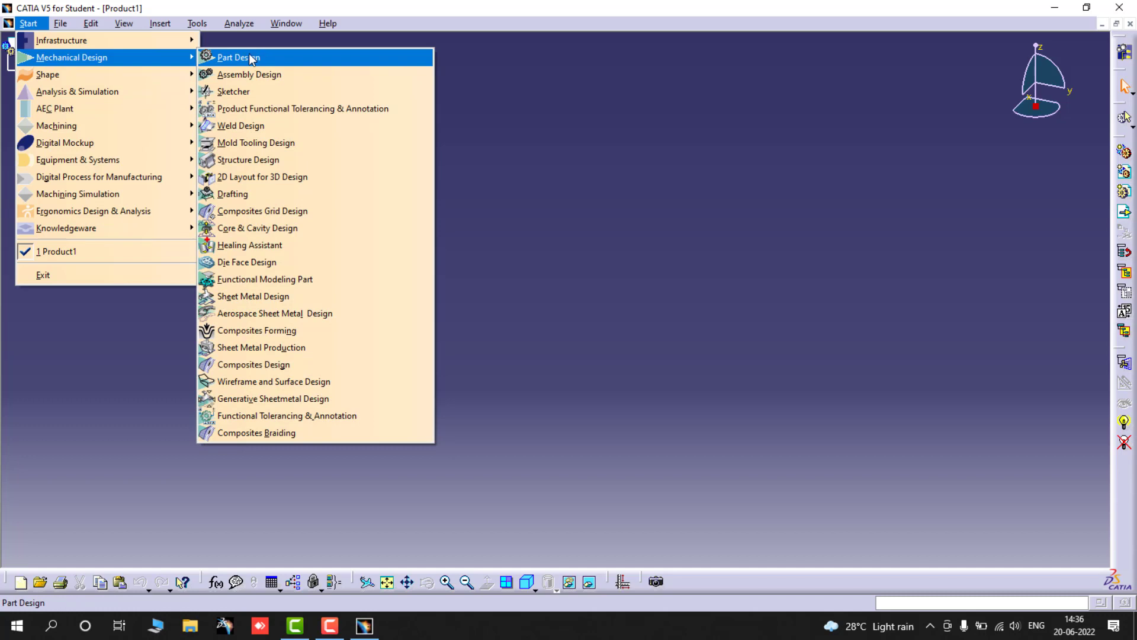
left_click(527, 123)
Step: Create a new document of type Part
left_click(61, 23)
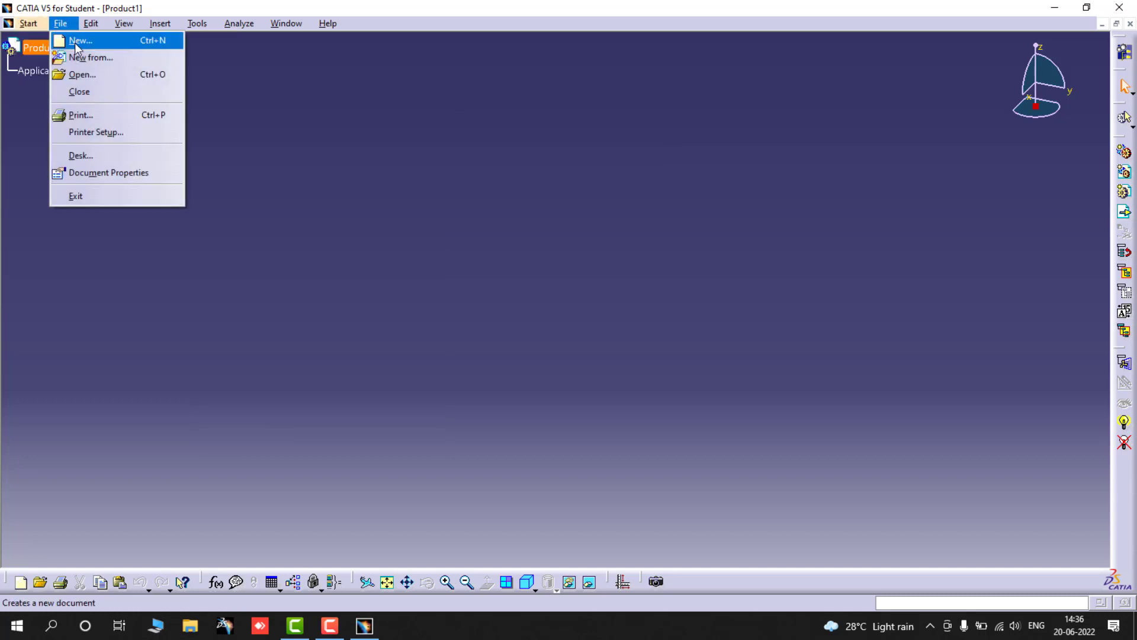
left_click(75, 40)
scroll(971, 451, "down", 4)
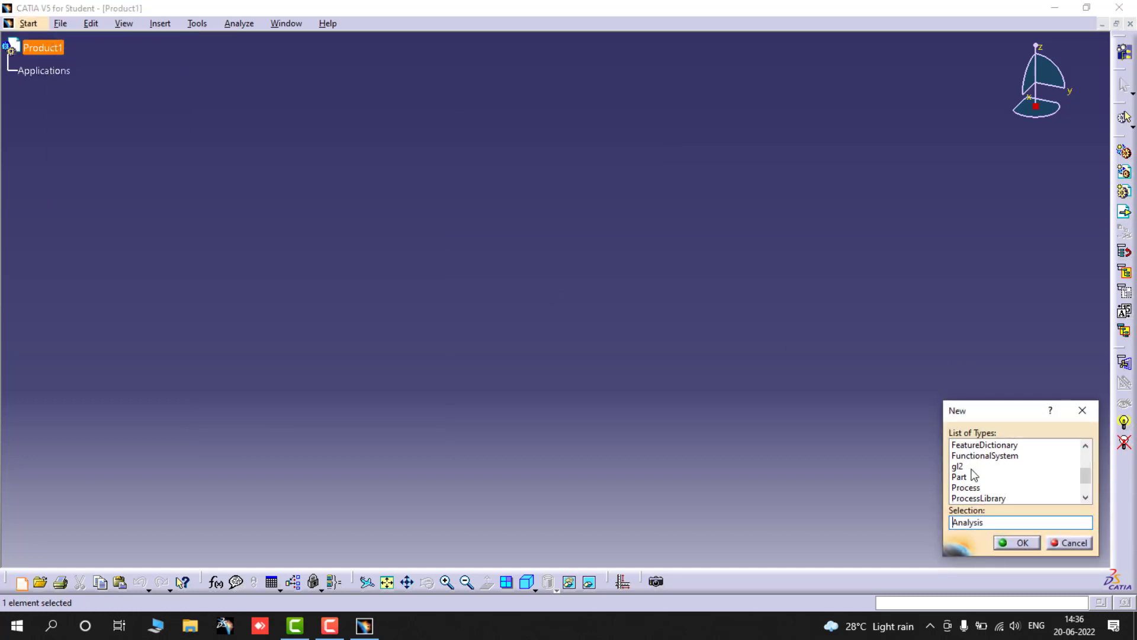
left_click(959, 445)
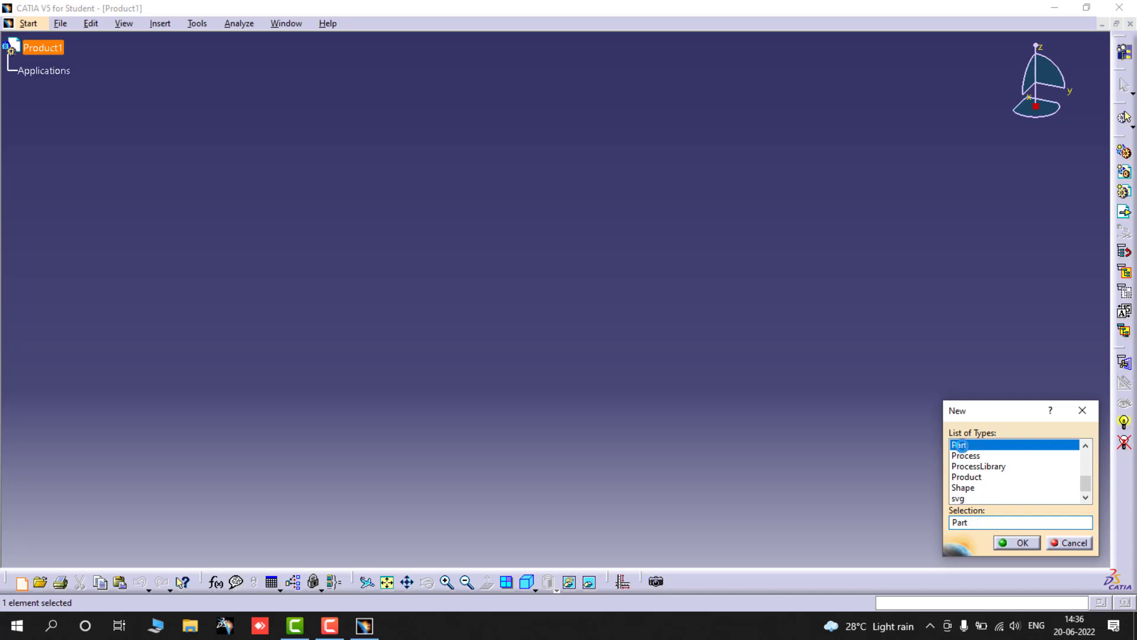
left_click(1015, 543)
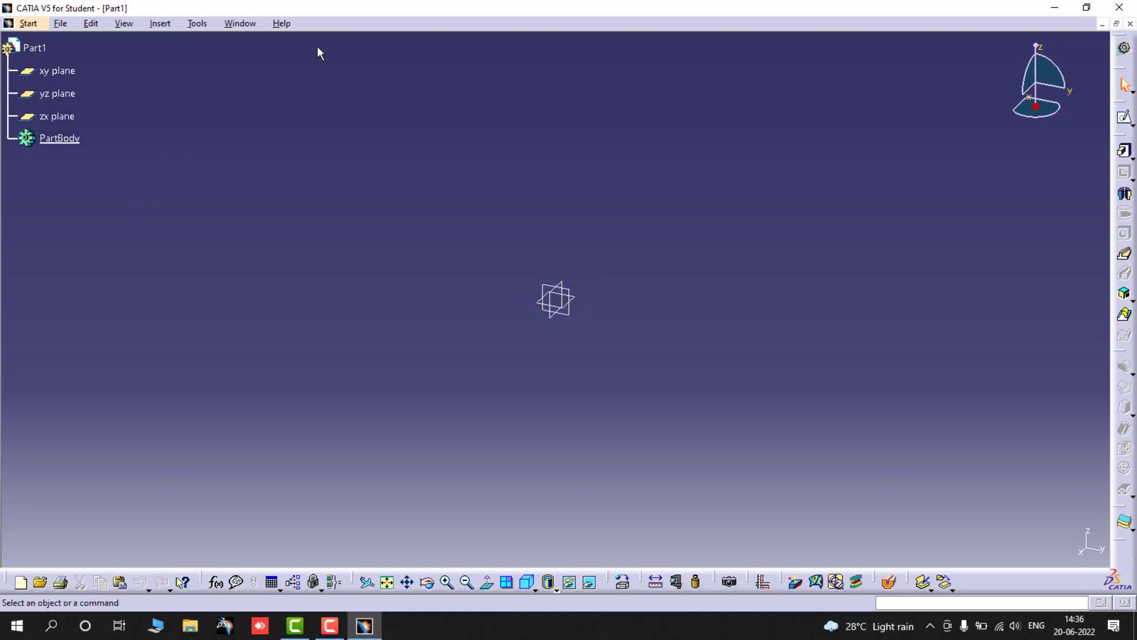
Step: Look at the user interface style in the general options and close the options without changing anything
left_click(198, 23)
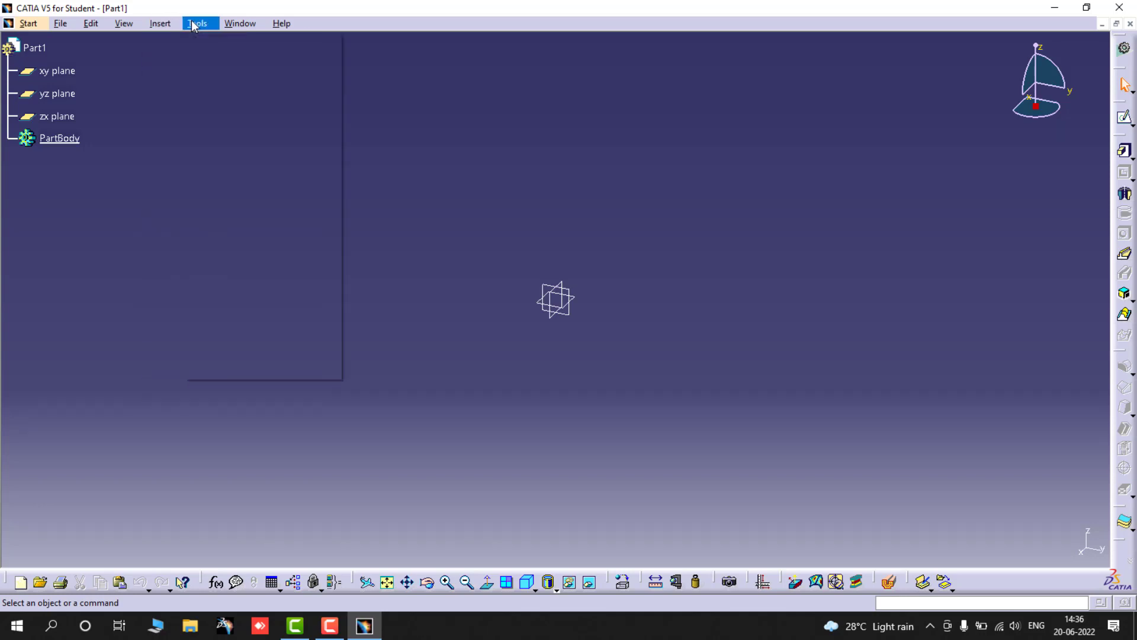
mouse_move(169, 26)
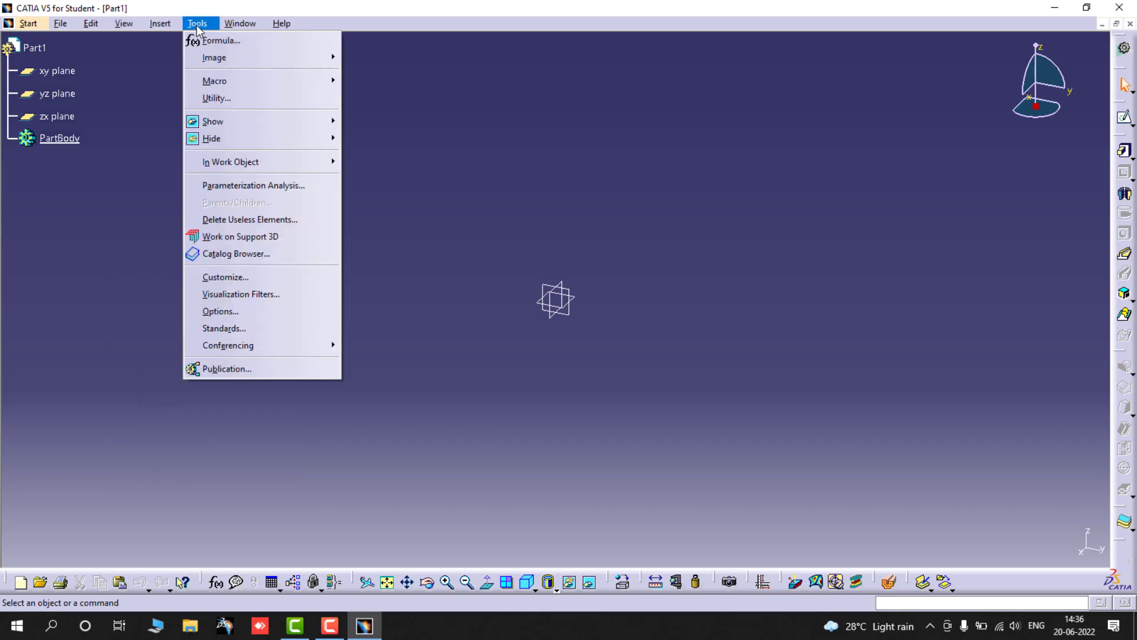
left_click(228, 312)
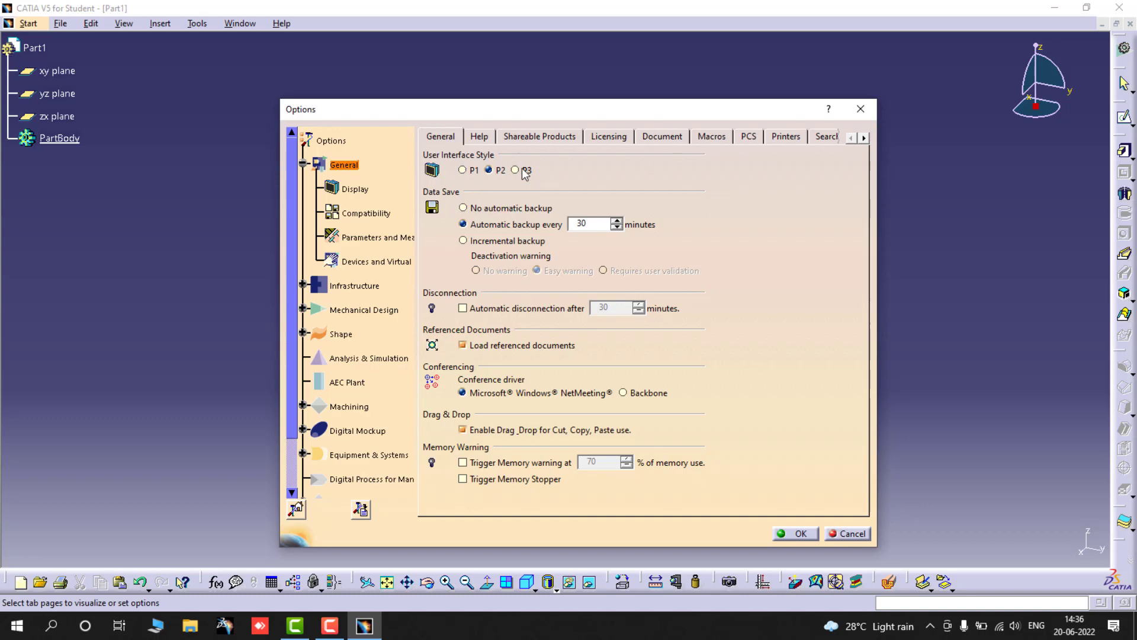
left_click(847, 533)
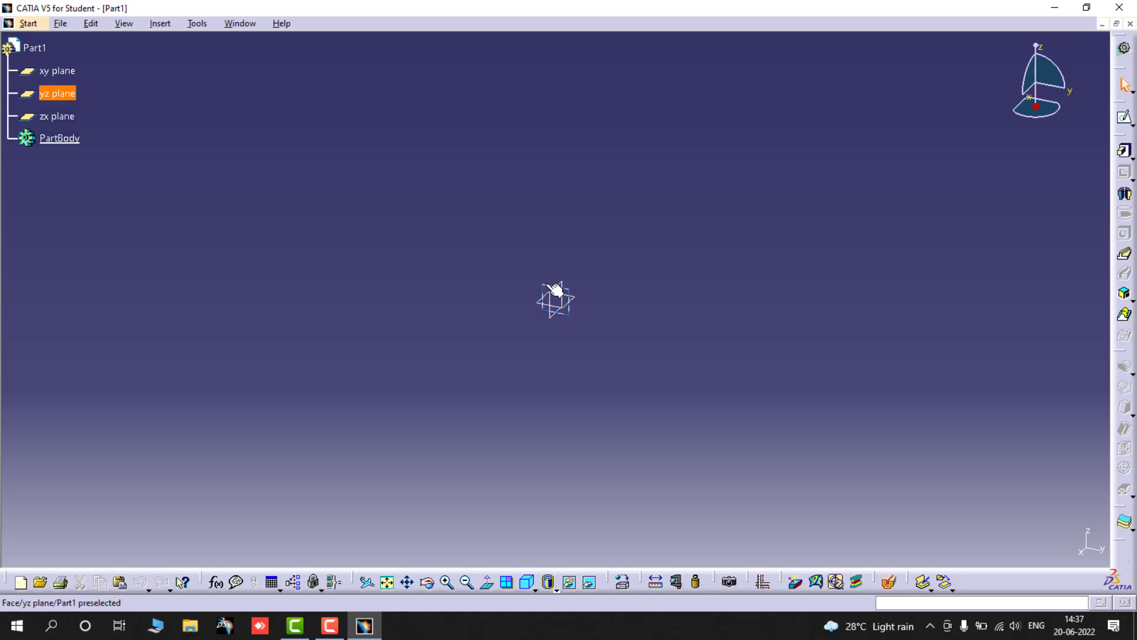
Step: Open a new sketch on the yz plane
left_click(59, 94)
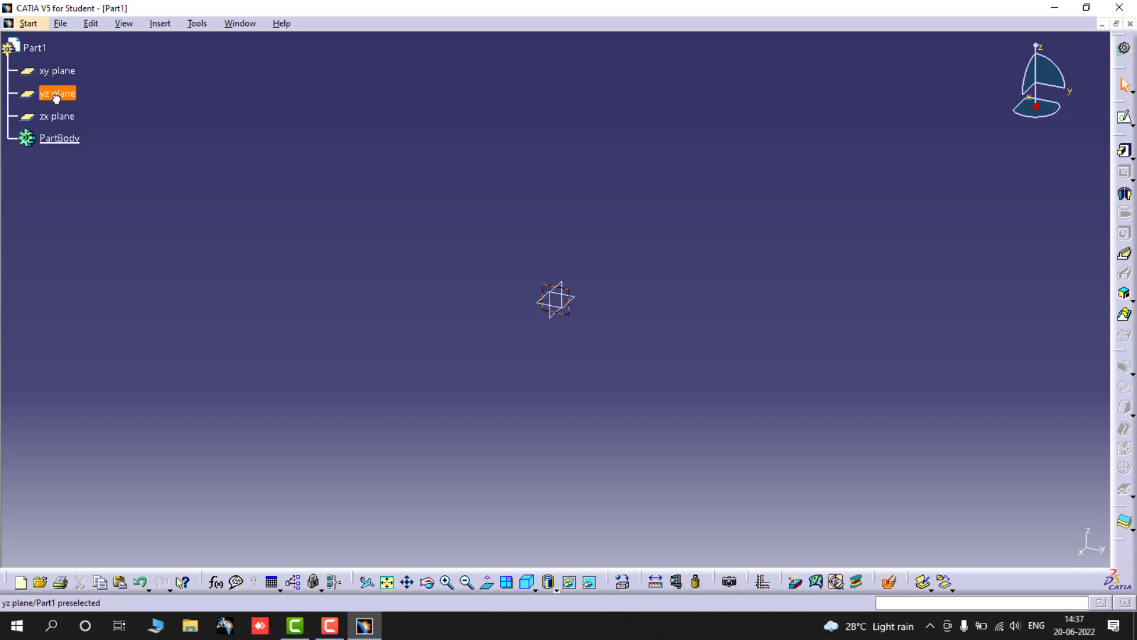
left_click(1124, 119)
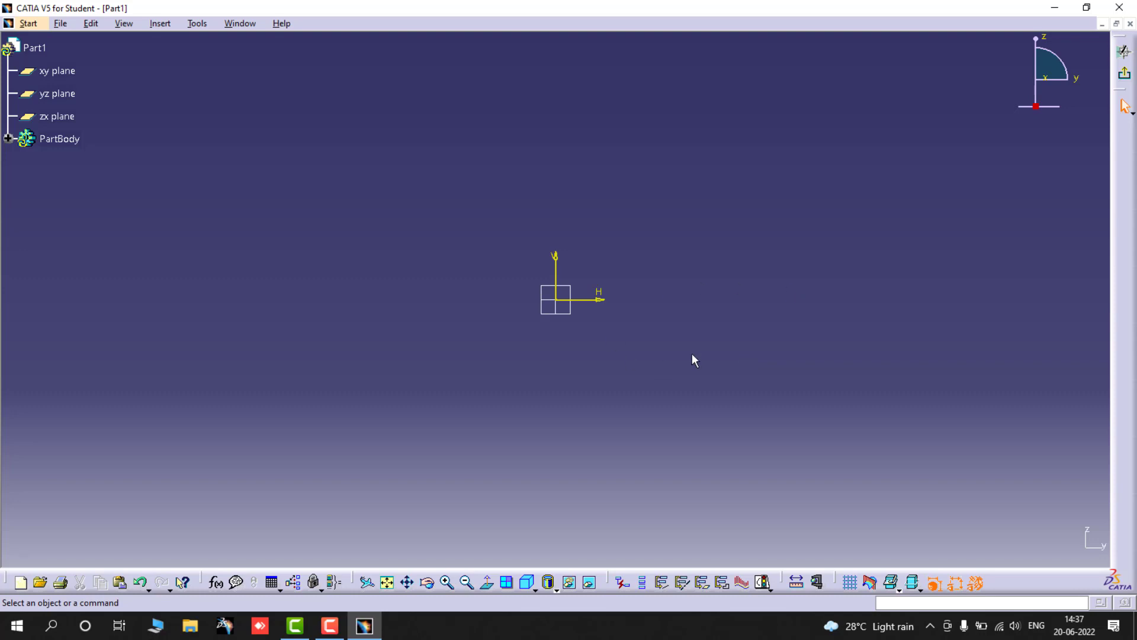
Step: Show the Profile and Operation toolbars in the sketch workspace
left_click(158, 27)
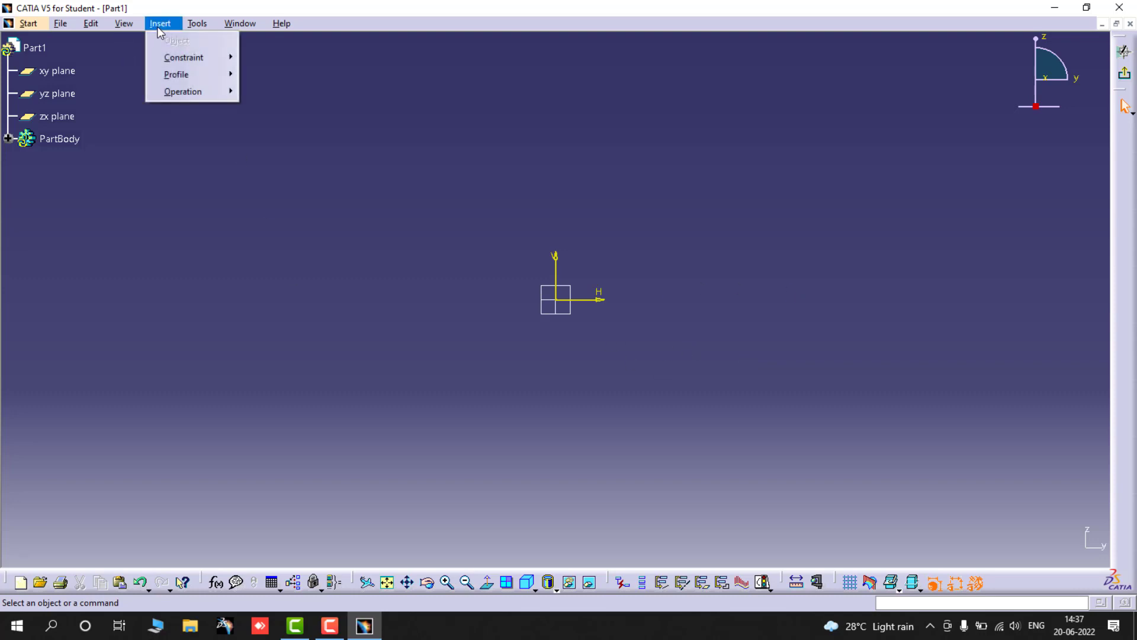
left_click(124, 23)
mouse_move(125, 41)
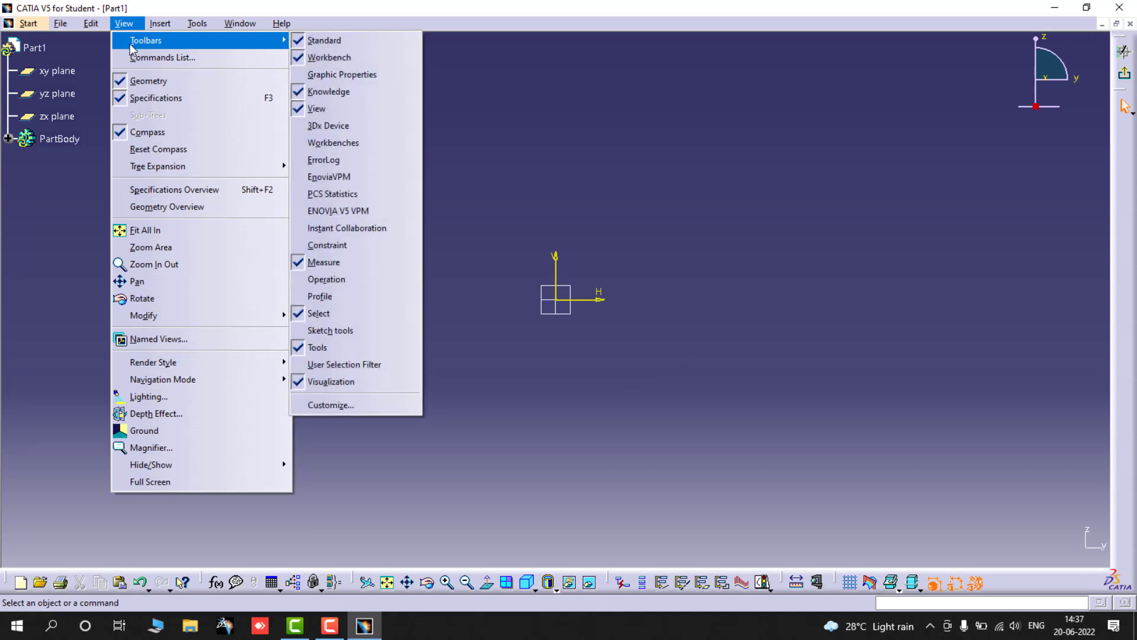
left_click(323, 296)
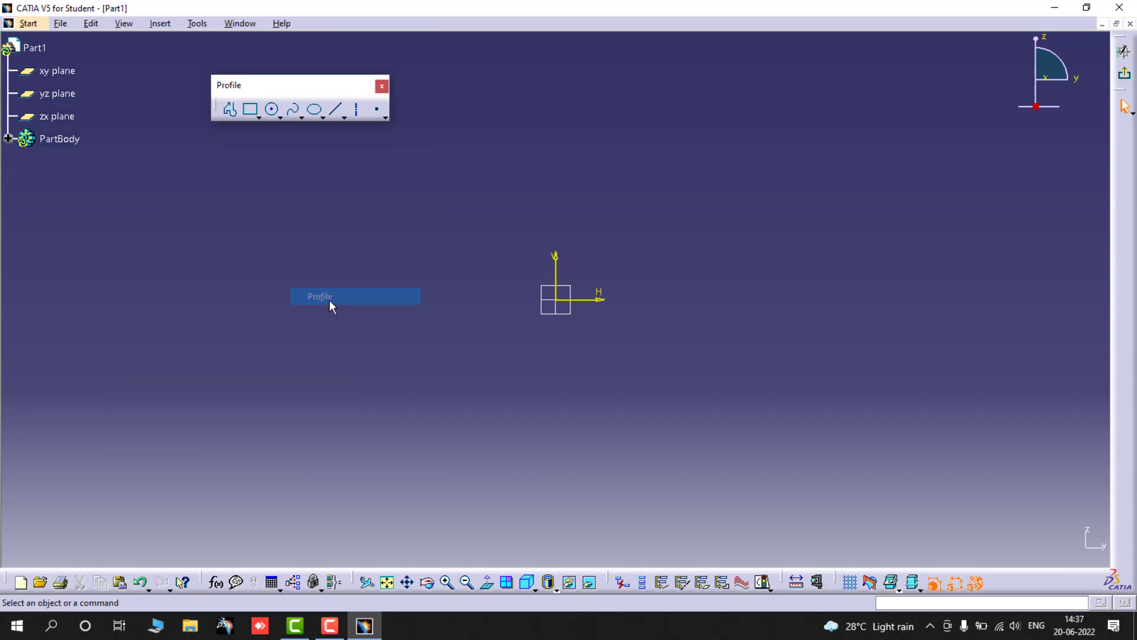
left_click(123, 24)
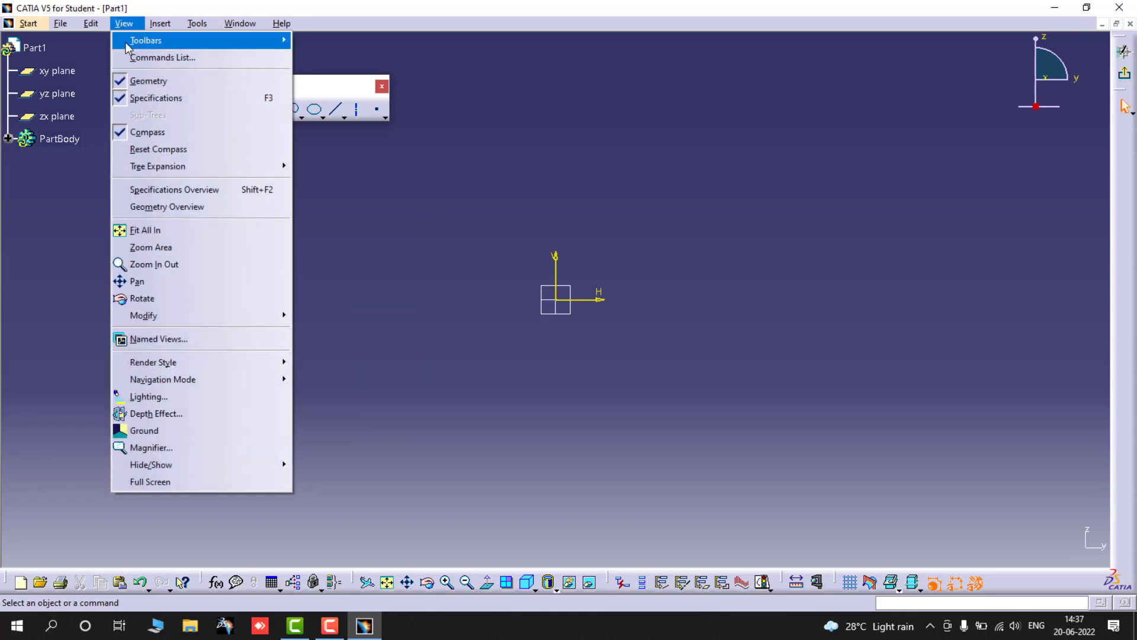
mouse_move(134, 41)
left_click(320, 280)
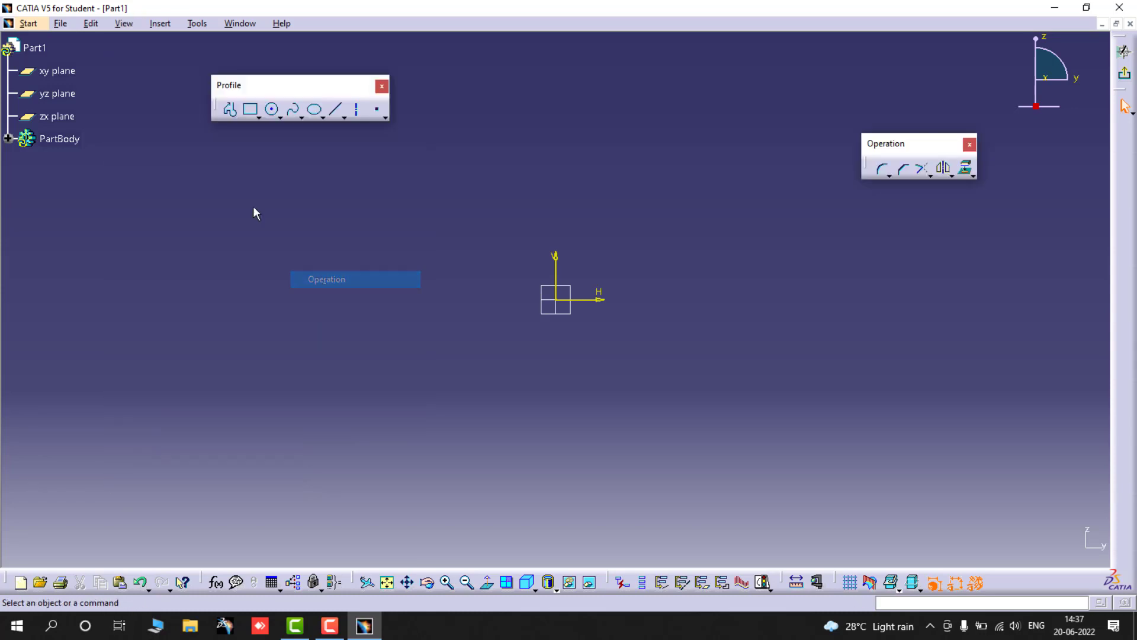
Step: Show the Sketch tools and Constraint toolbars in the sketch workspace
left_click(124, 23)
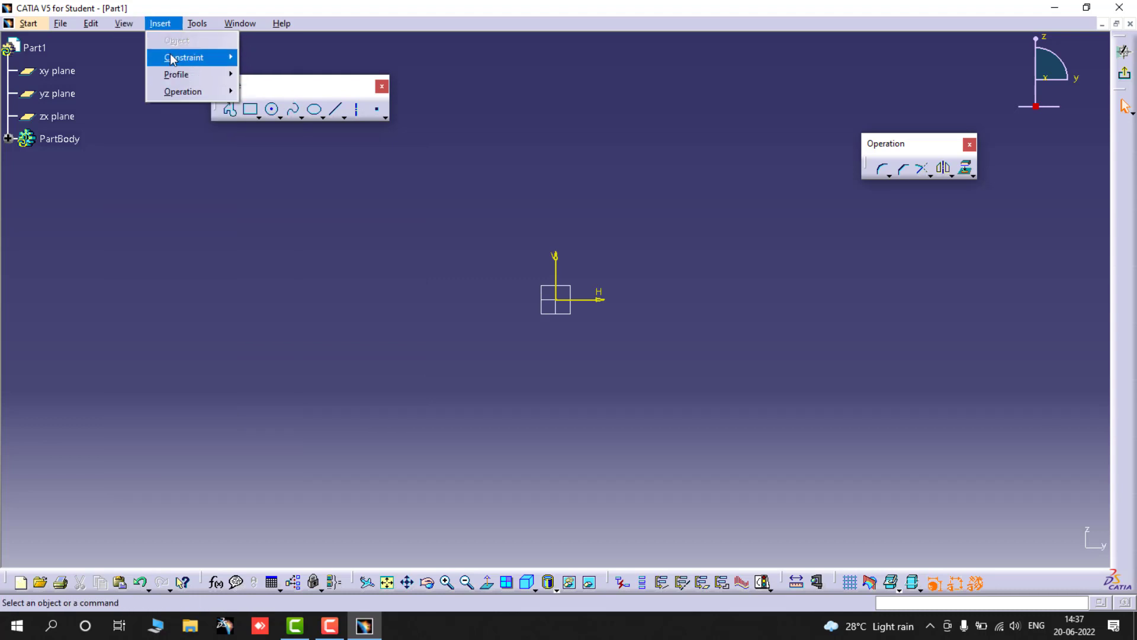
mouse_move(145, 40)
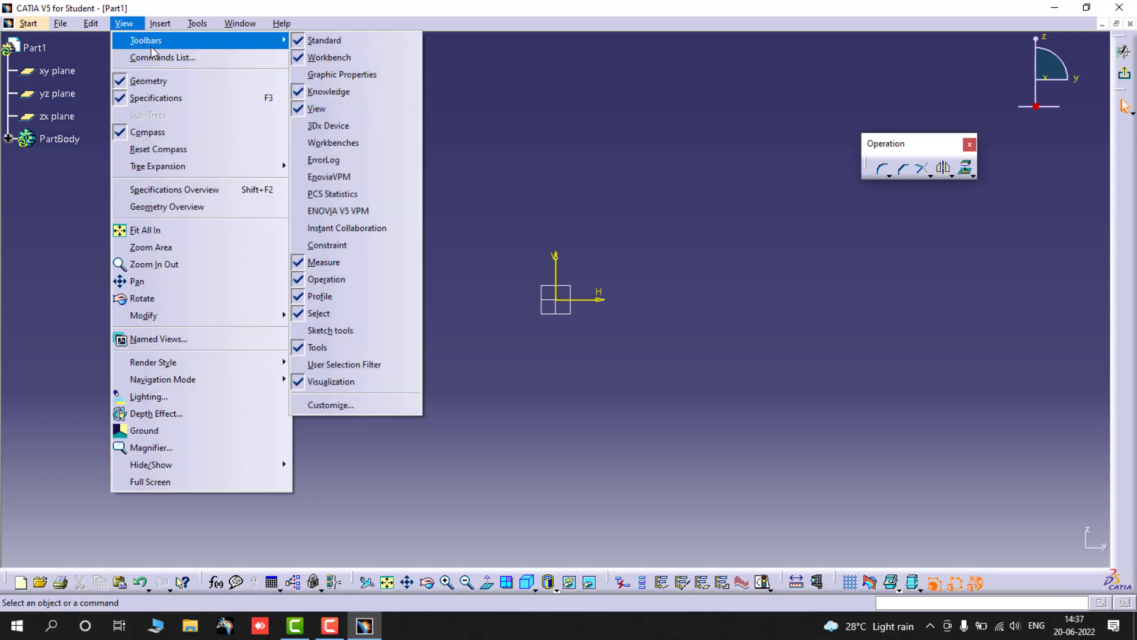
left_click(351, 329)
left_click(123, 24)
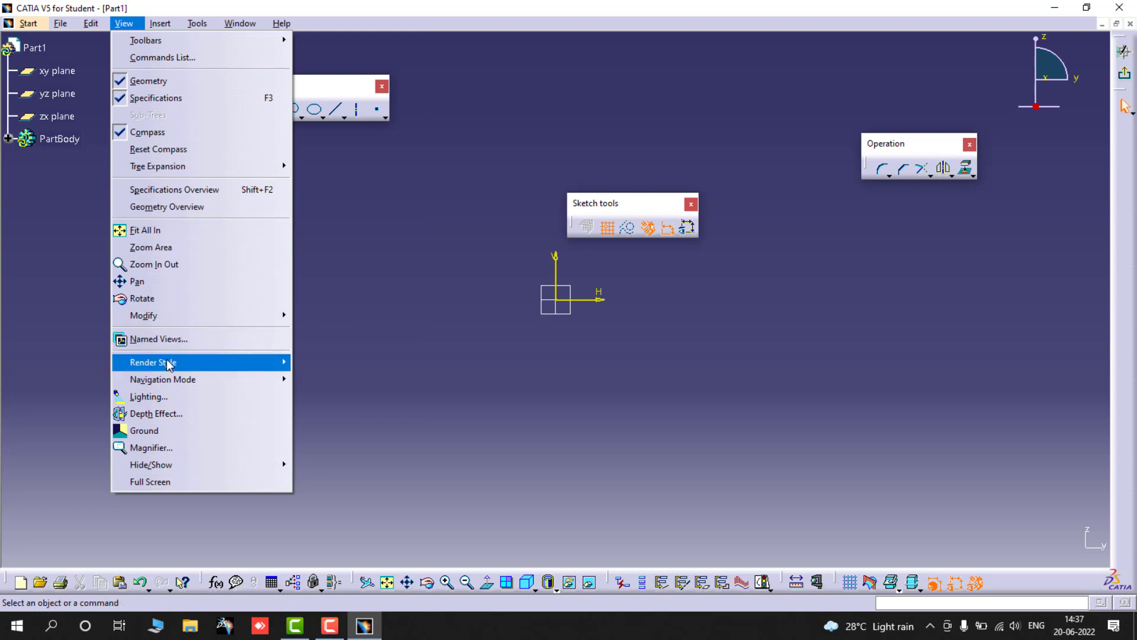
mouse_move(166, 382)
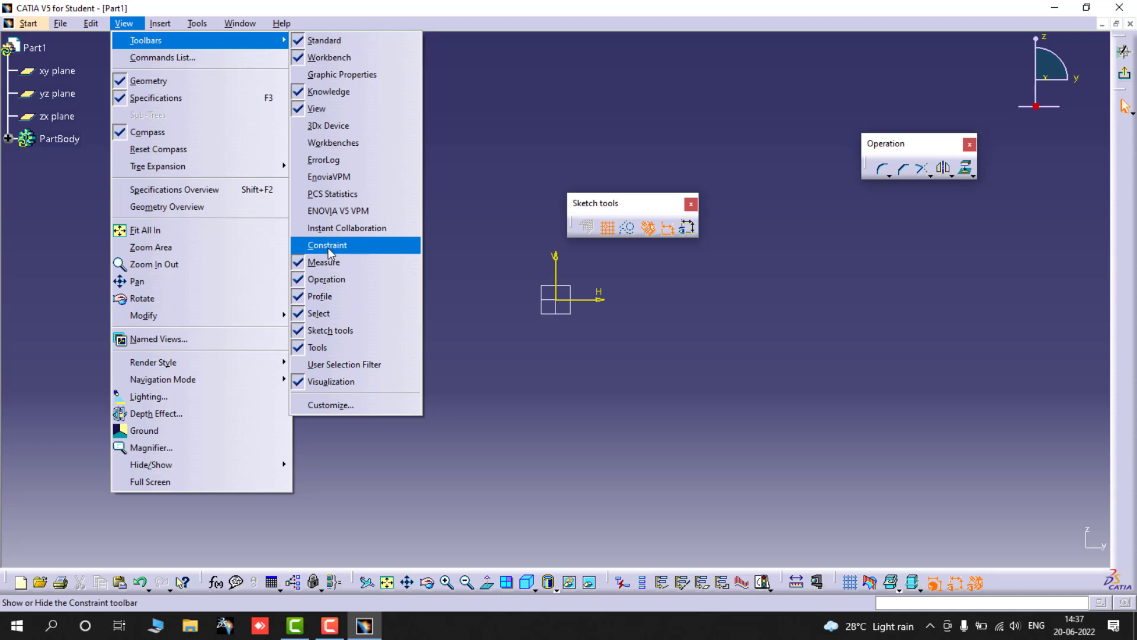
left_click(330, 246)
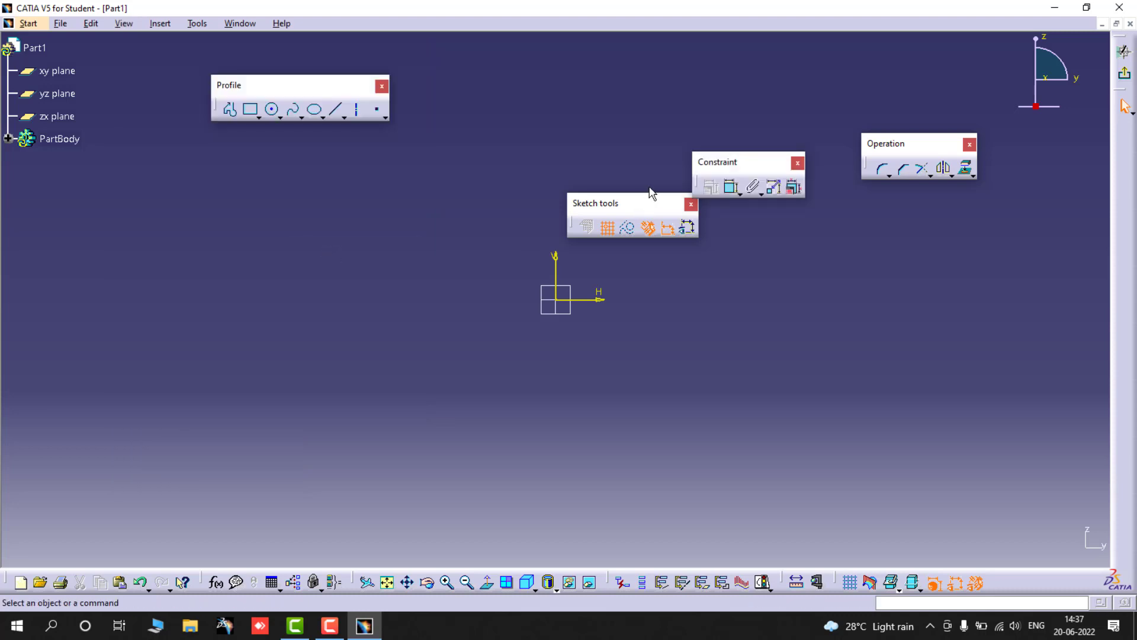
Step: Spread the floating Sketch tools, Constraint, Profile and Operation toolbars around the sketch origin so that none overlap
mouse_move(632, 202)
left_mouse_down()
mouse_move(621, 272)
mouse_move(637, 110)
mouse_move(627, 75)
left_mouse_up()
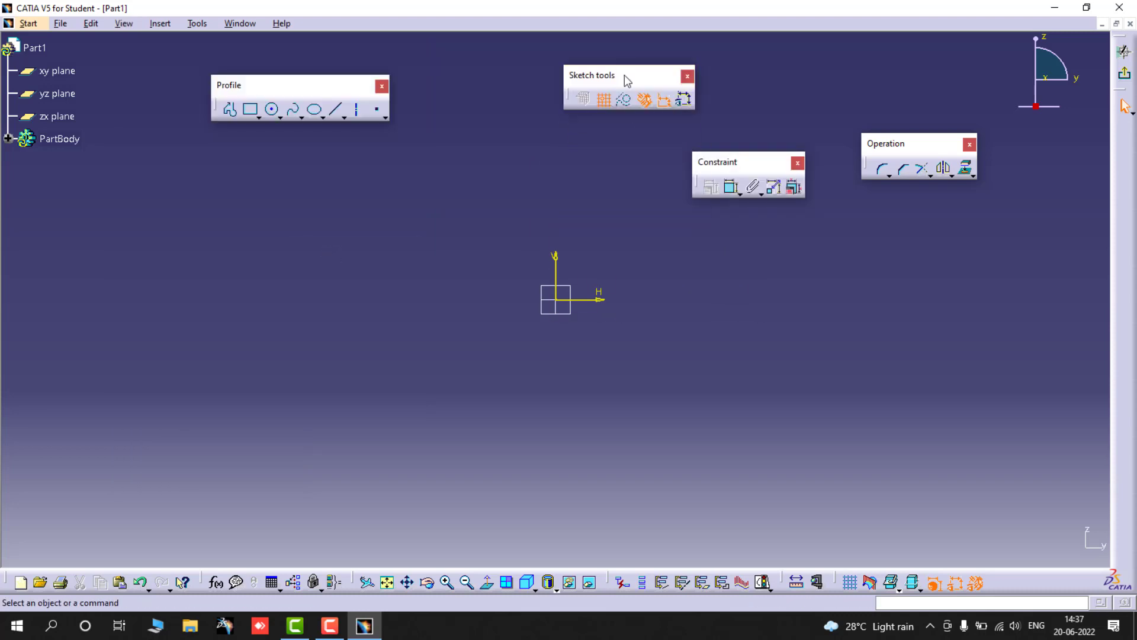
left_click_drag(739, 161, 645, 233)
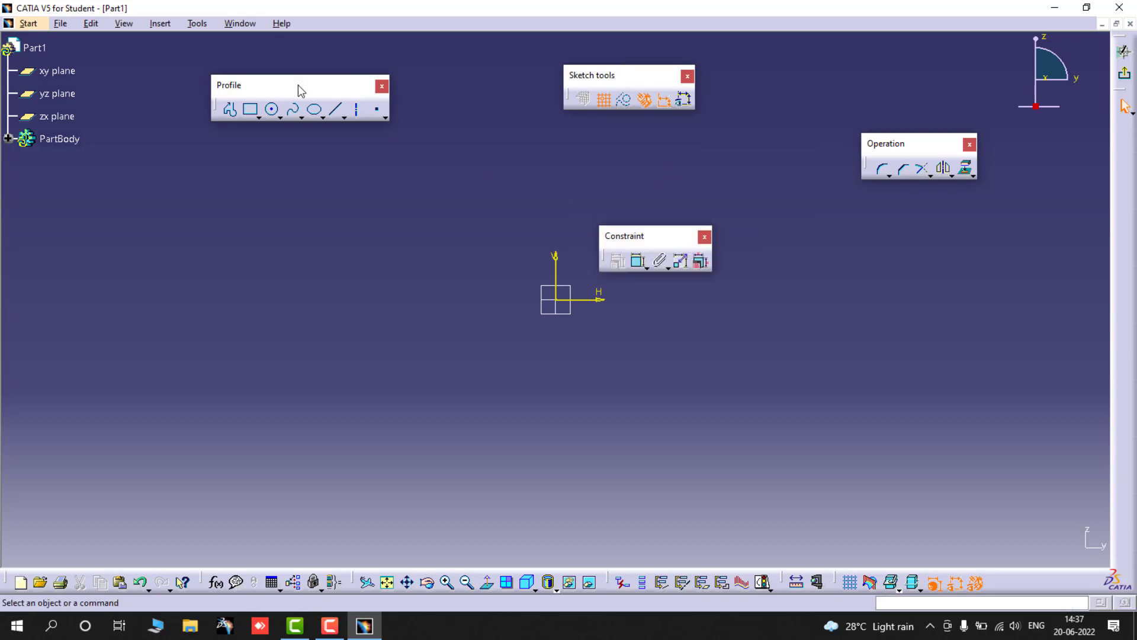
left_click_drag(298, 84, 334, 185)
left_click_drag(912, 149, 327, 357)
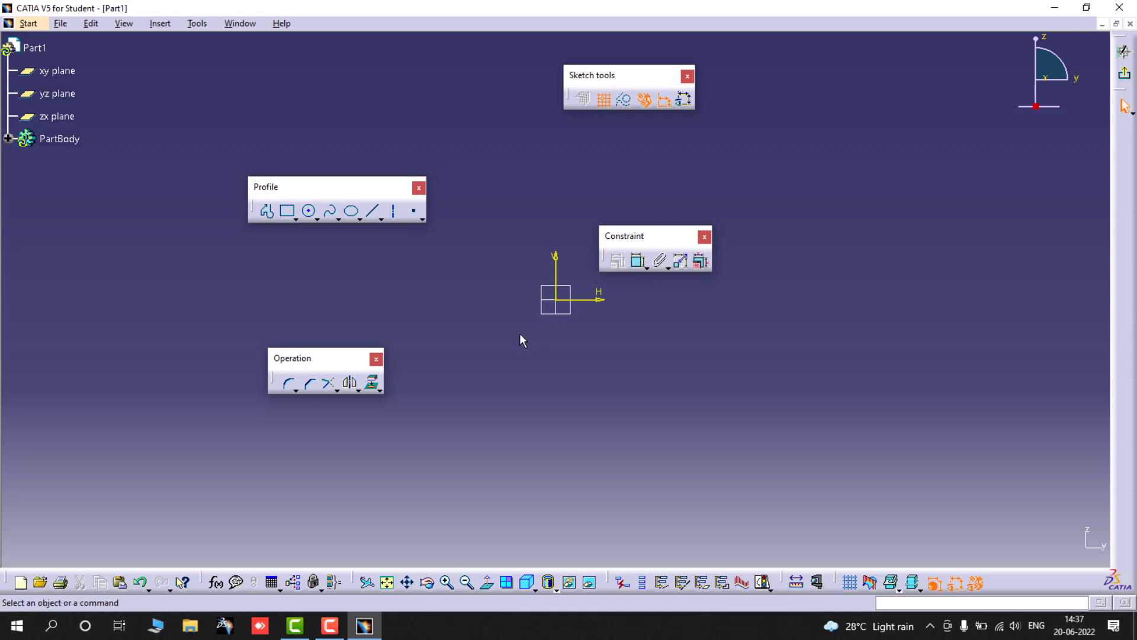
left_click_drag(623, 237, 701, 201)
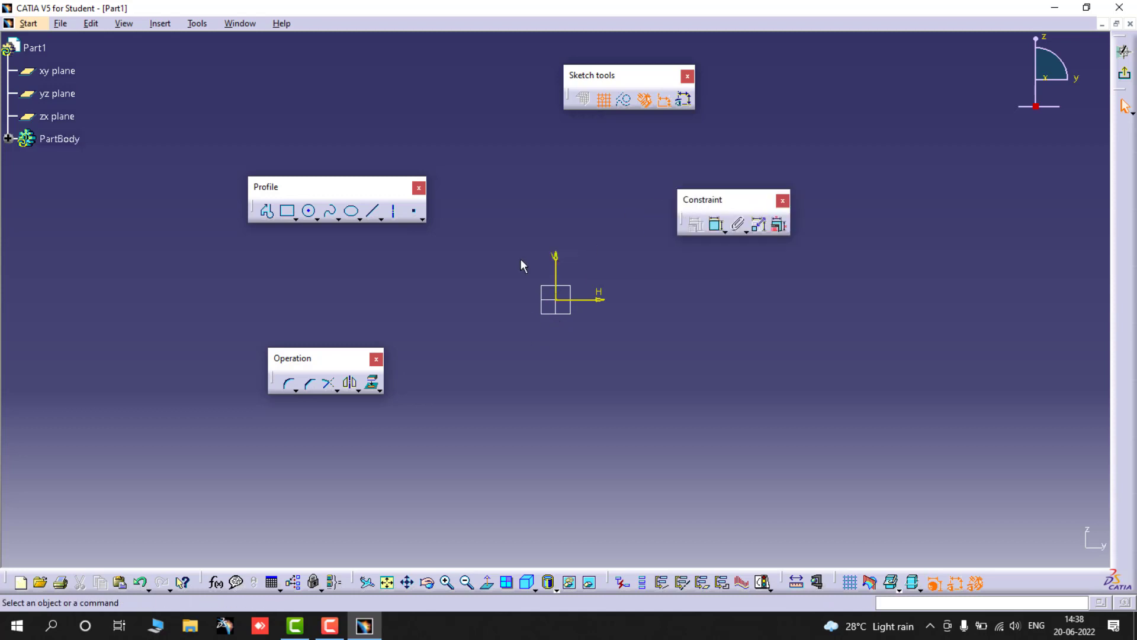
Step: Draw two vertical lines: one from the origin up to V 30 mm, the other at H 30 mm from V 30 to V 10 mm
left_click(381, 222)
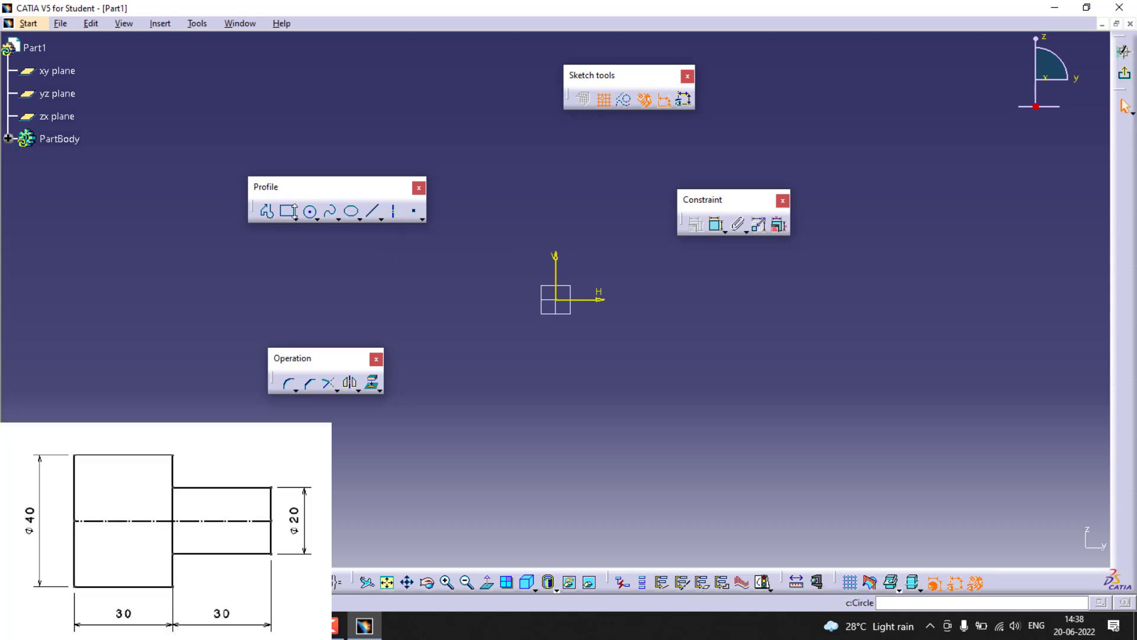
left_click(374, 213)
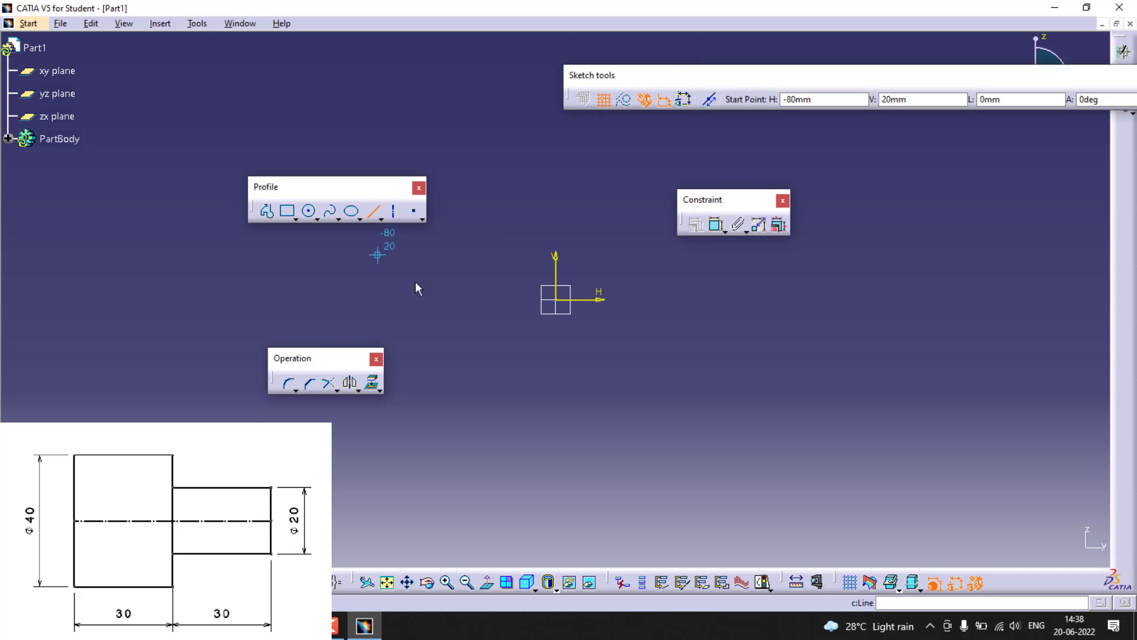
left_click(558, 300)
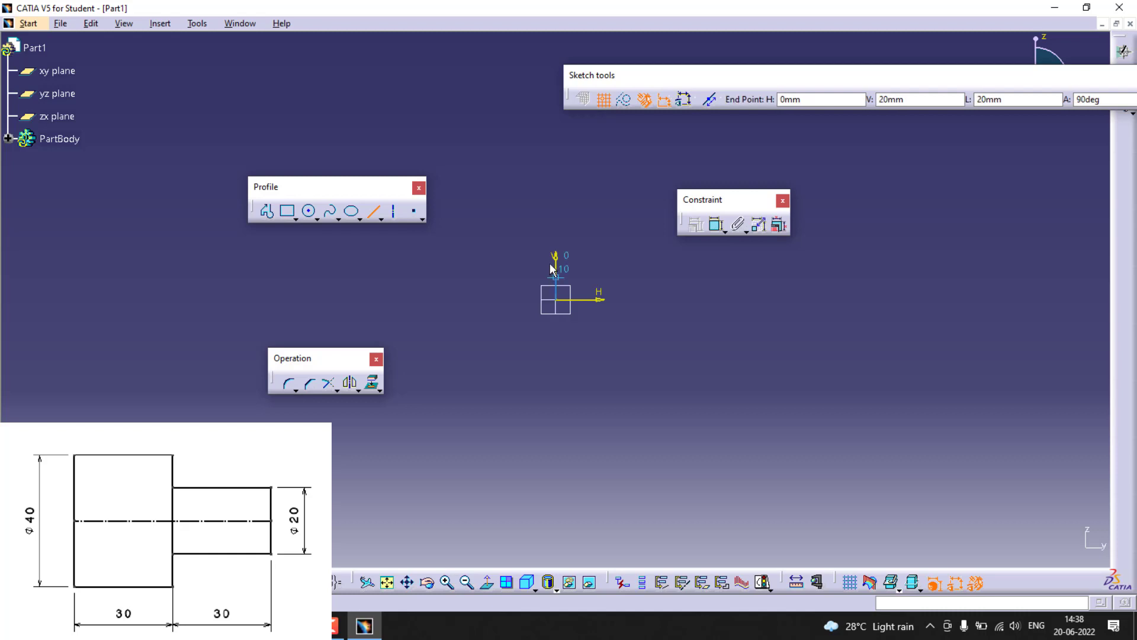
left_click(556, 233)
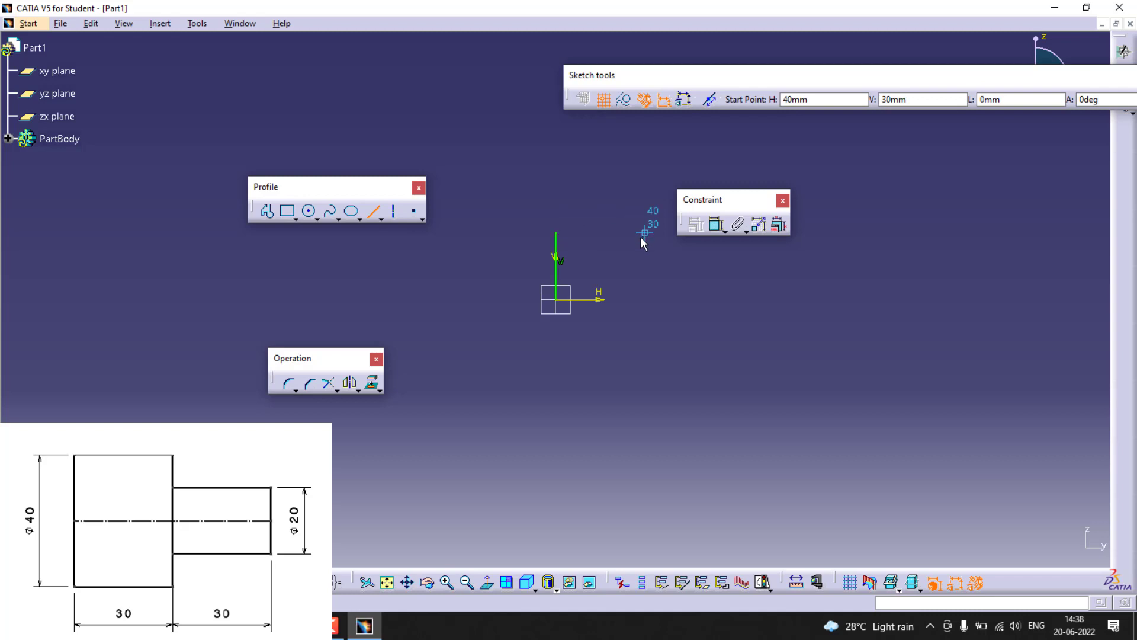
left_click(623, 240)
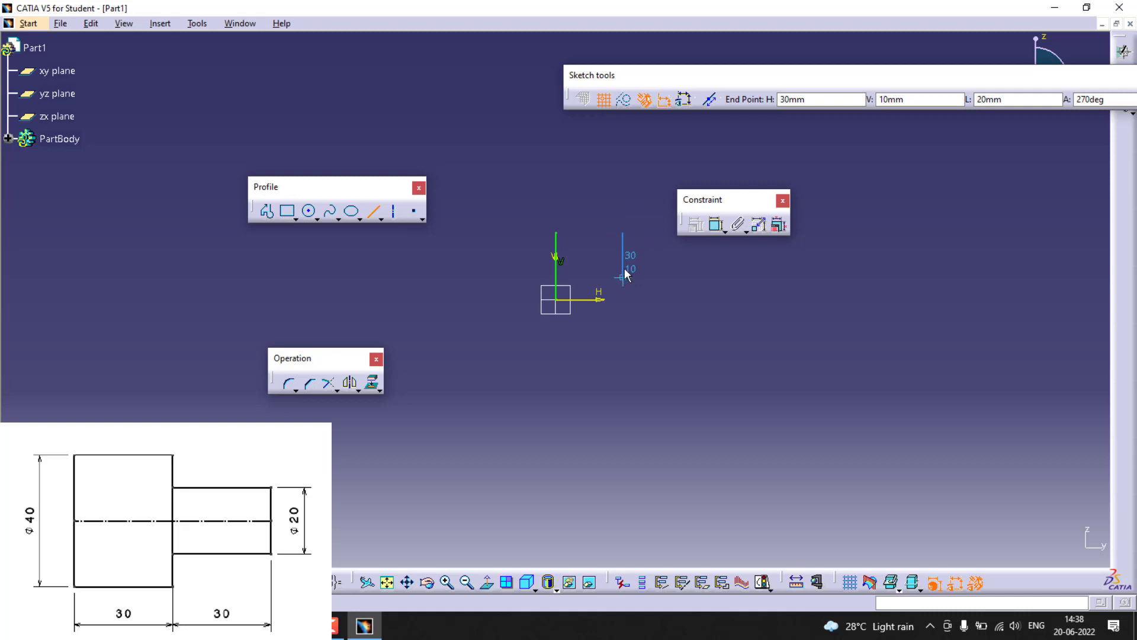
left_click(622, 277)
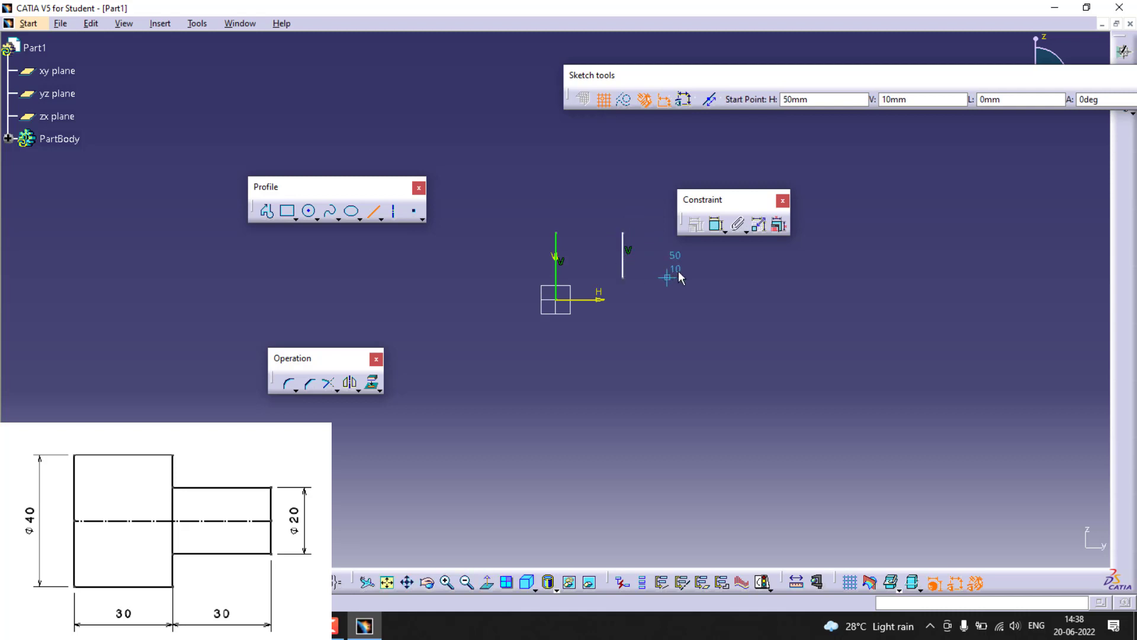
Step: Draw two horizontal lines: one from H 30, V 10 to H 60 mm, the other at V 30 from H 0 to H 30 mm
left_click(684, 273)
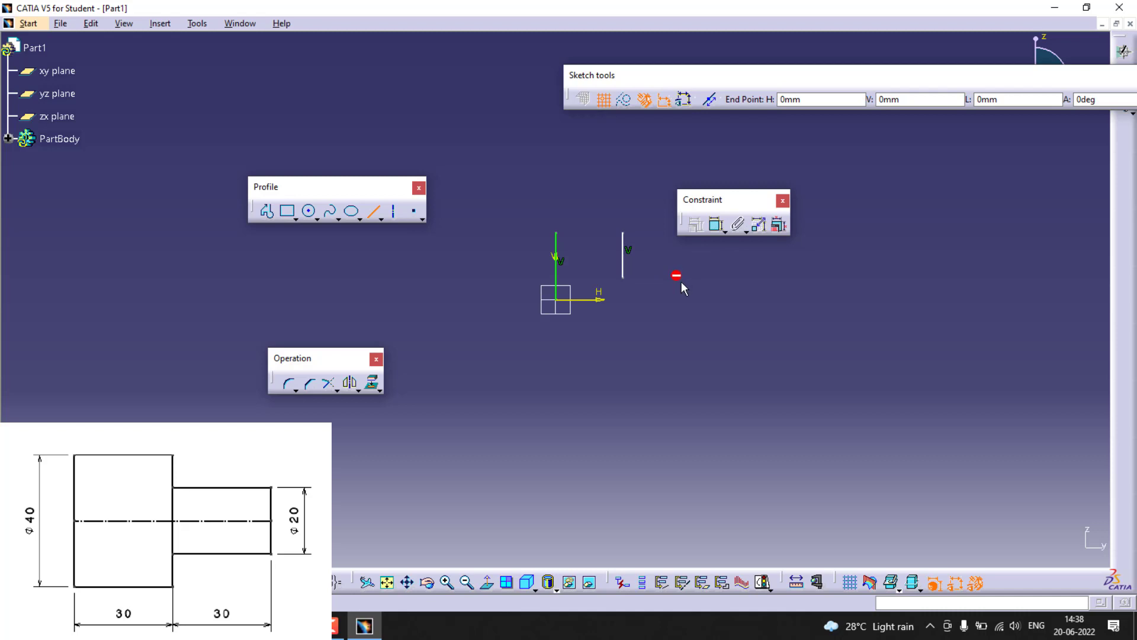
left_click(631, 279)
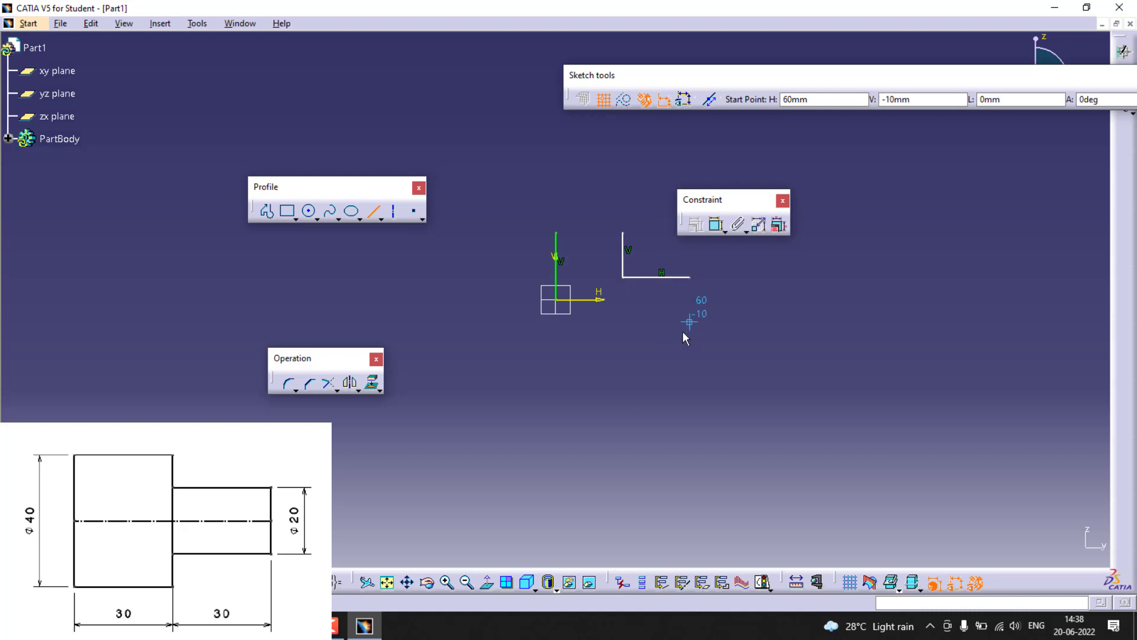
left_click(556, 233)
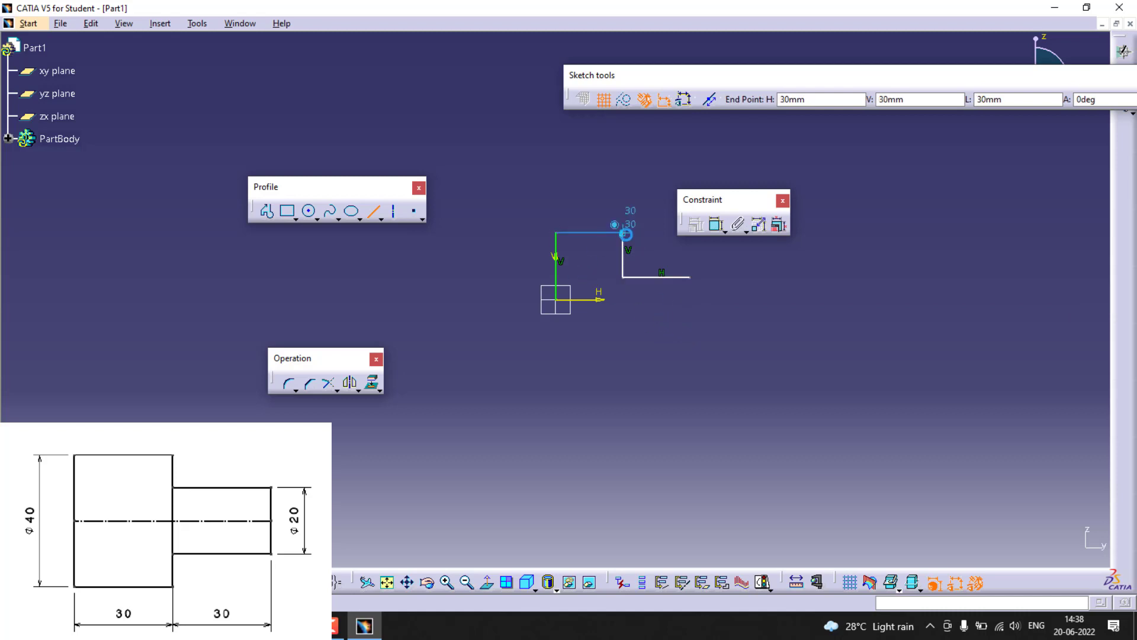
left_click(622, 233)
key("Escape")
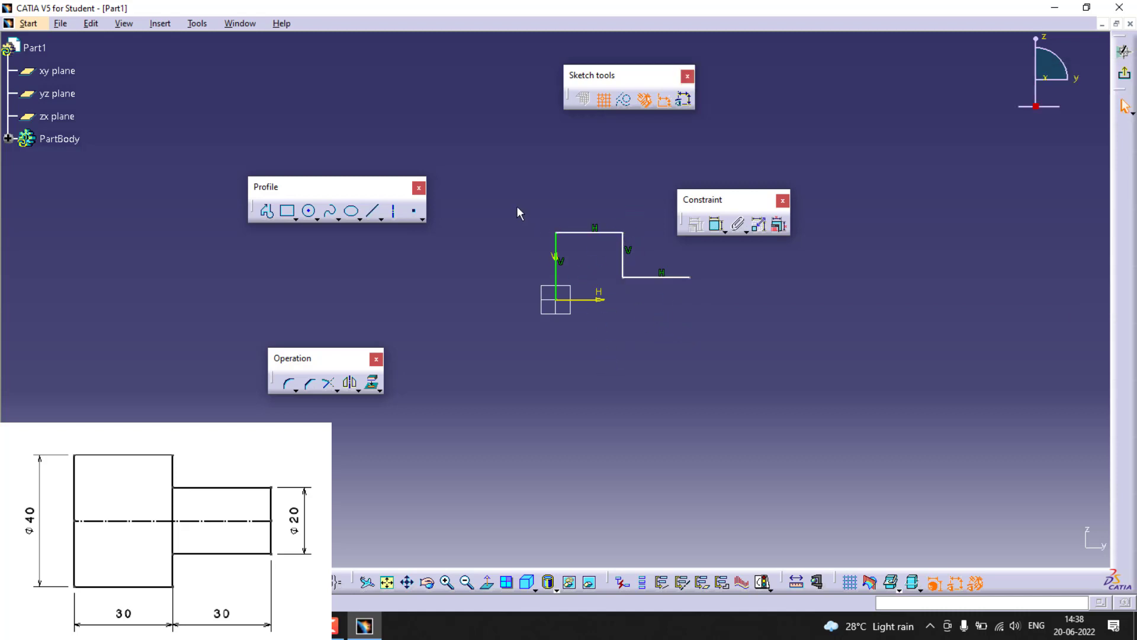
Step: Delete all the sketched lines
key("ctrl+a")
key("Delete")
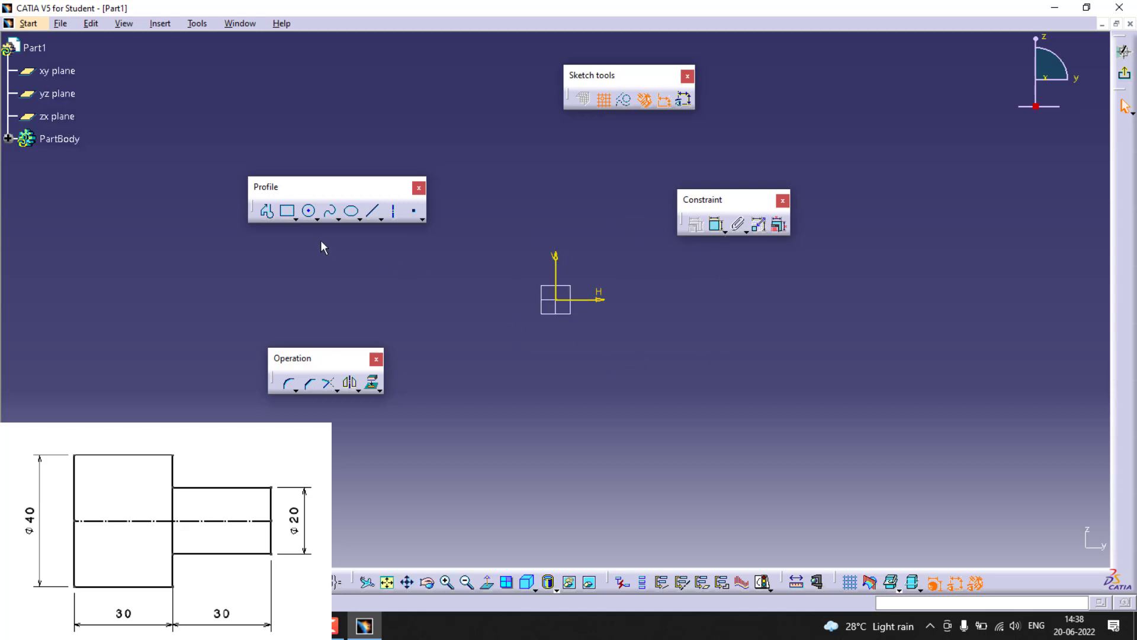
Step: Sketch a closed half-profile from the origin, 20 mm high for 30 mm and 10 mm high for 20 mm, with a vertical line continuing the step to the axis
left_click(267, 211)
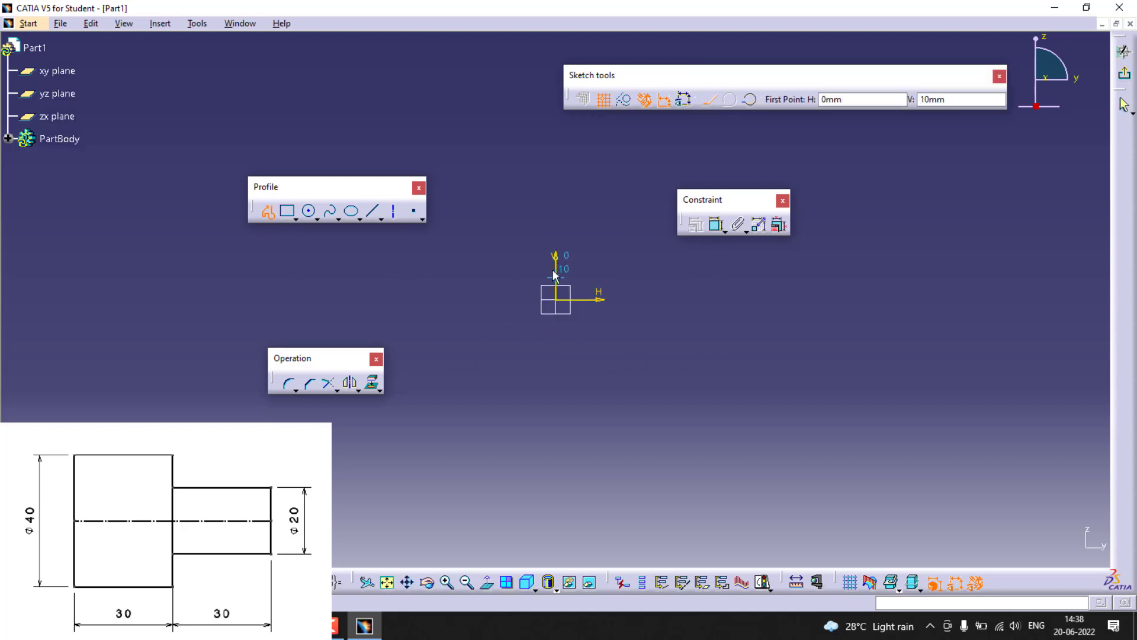
left_click(555, 300)
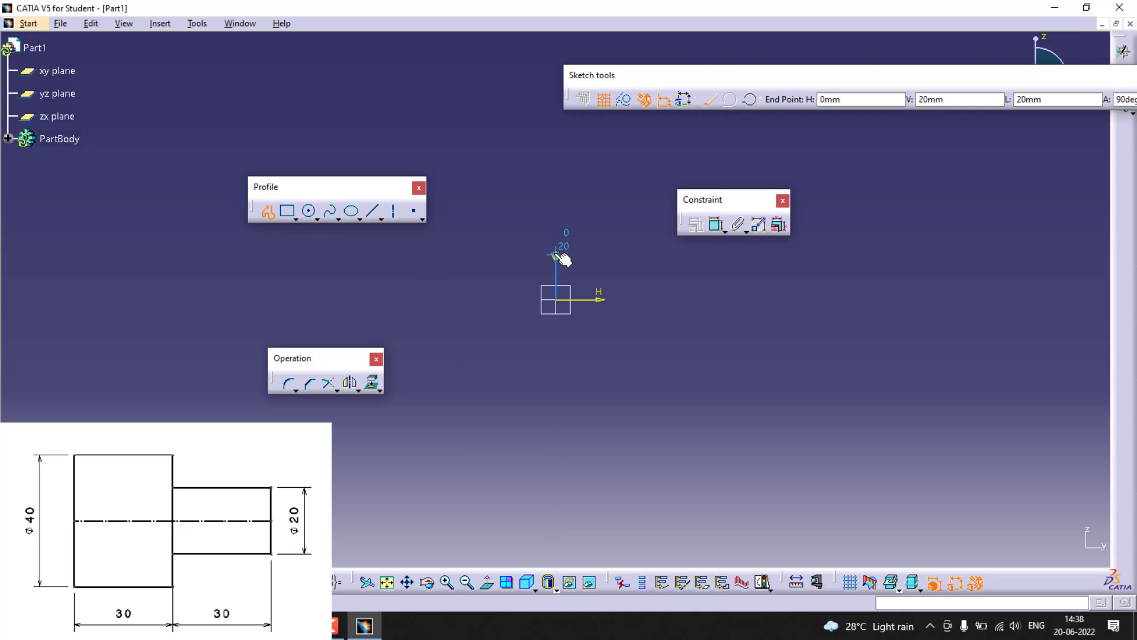
left_click(556, 255)
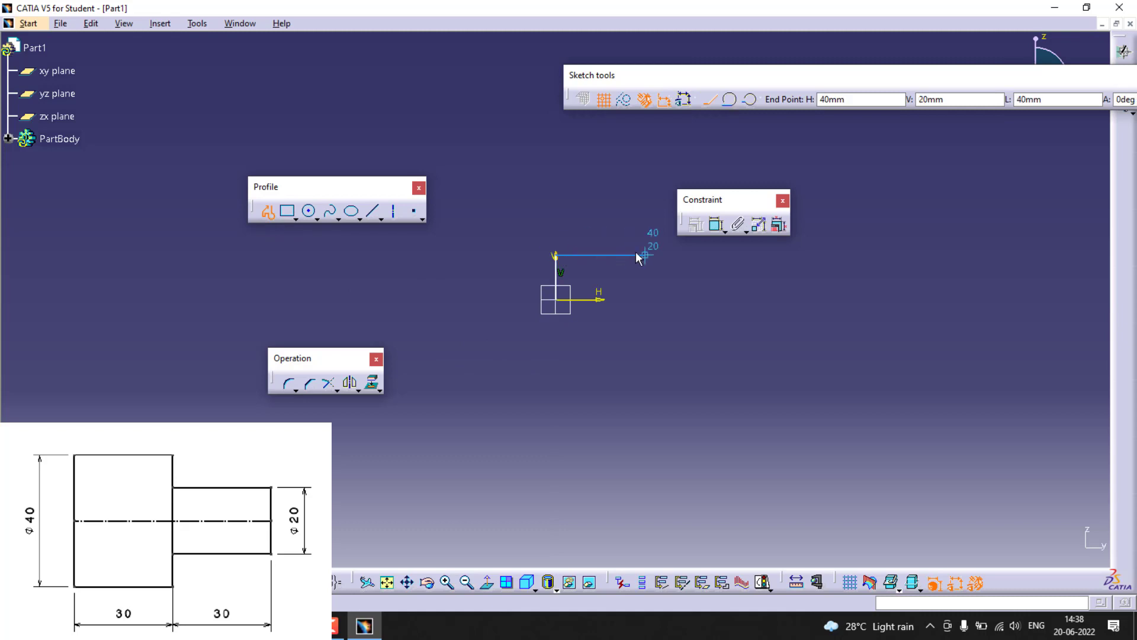
left_click(622, 255)
left_click(621, 277)
left_click(668, 277)
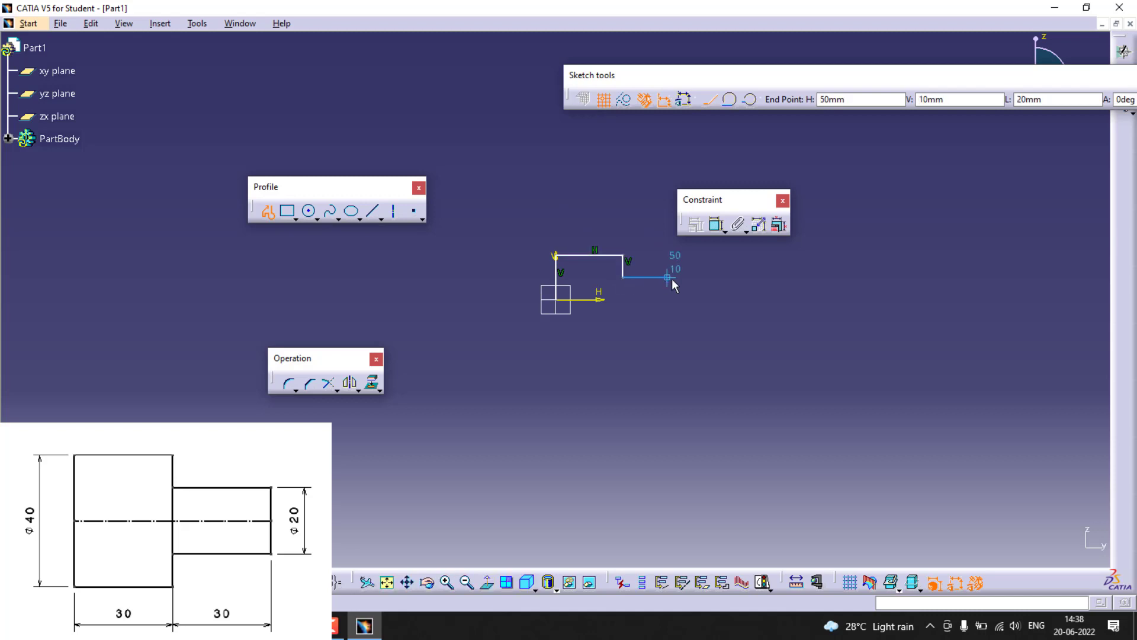
left_click(668, 300)
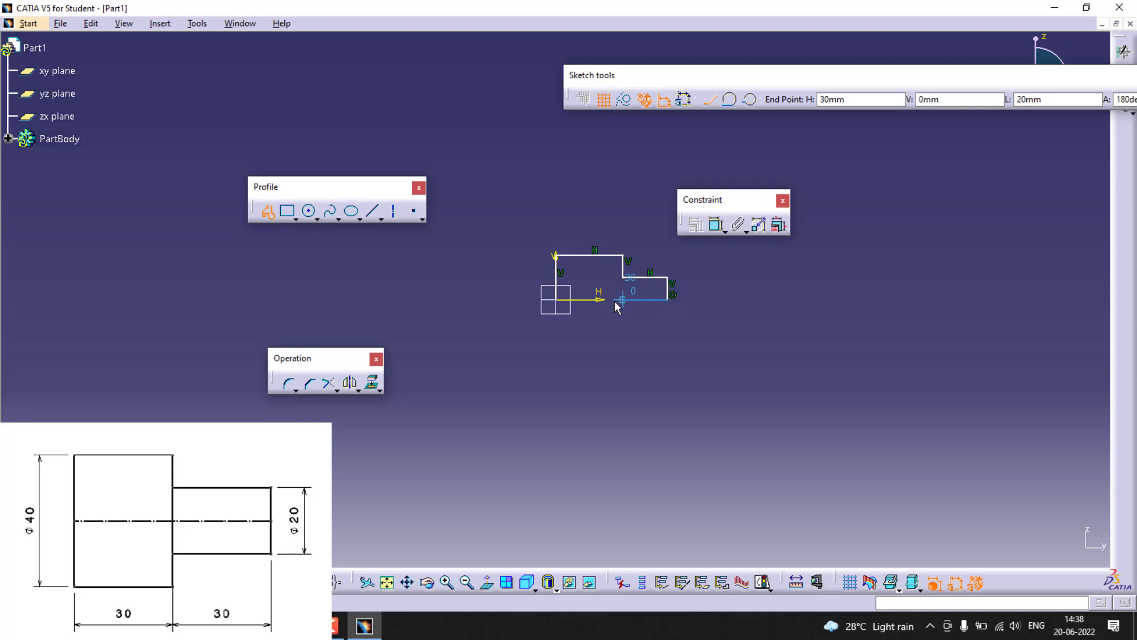
left_click(556, 300)
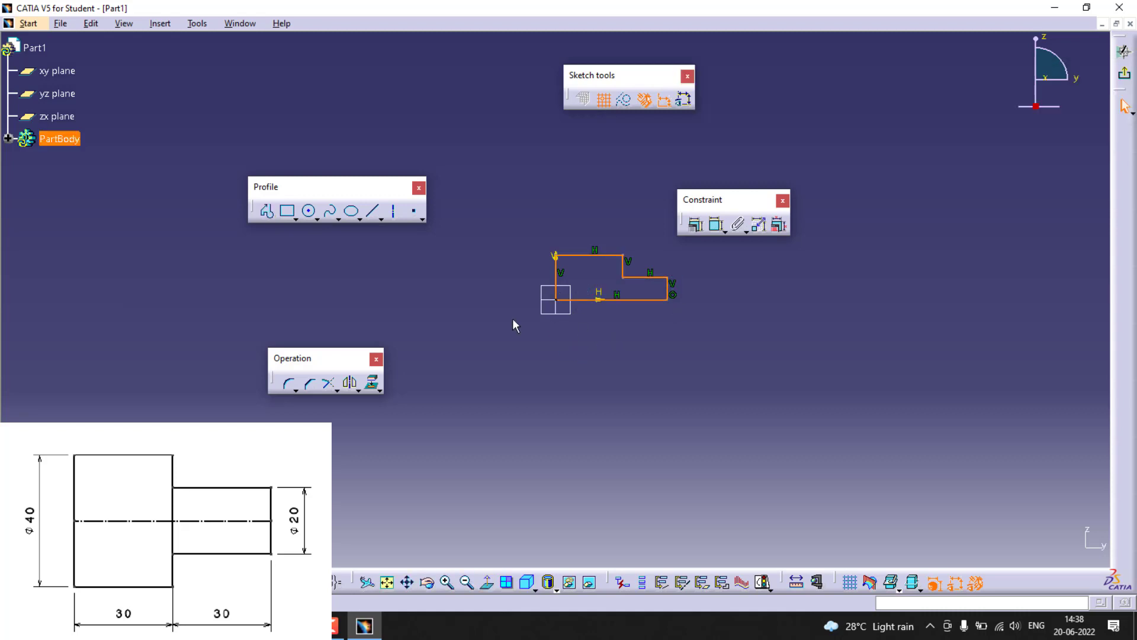
left_click(628, 301)
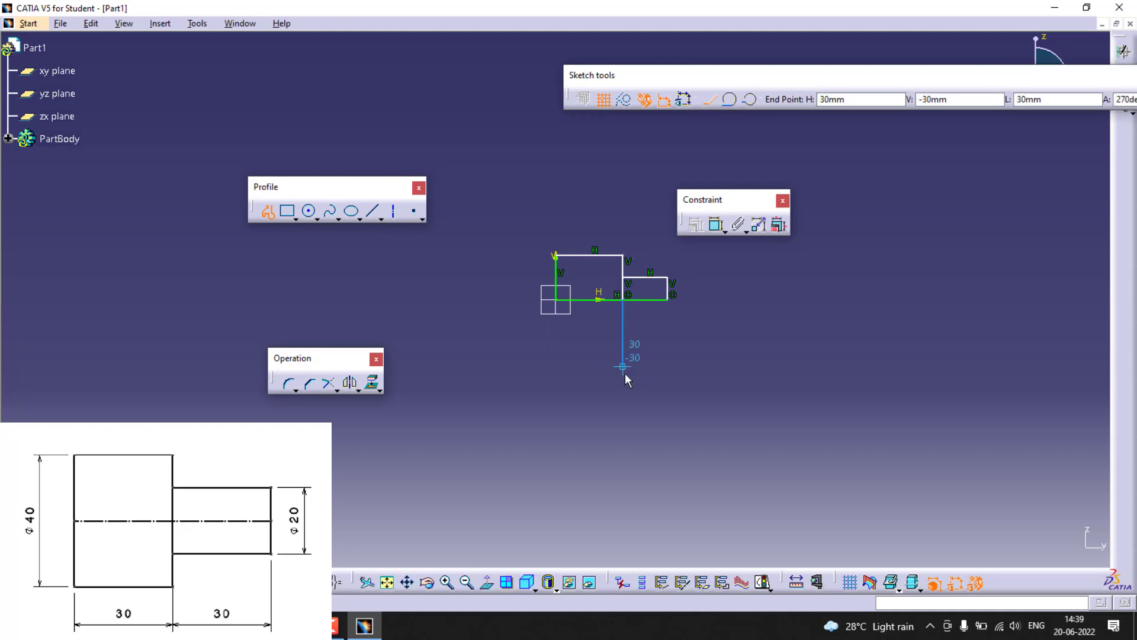
key("Escape")
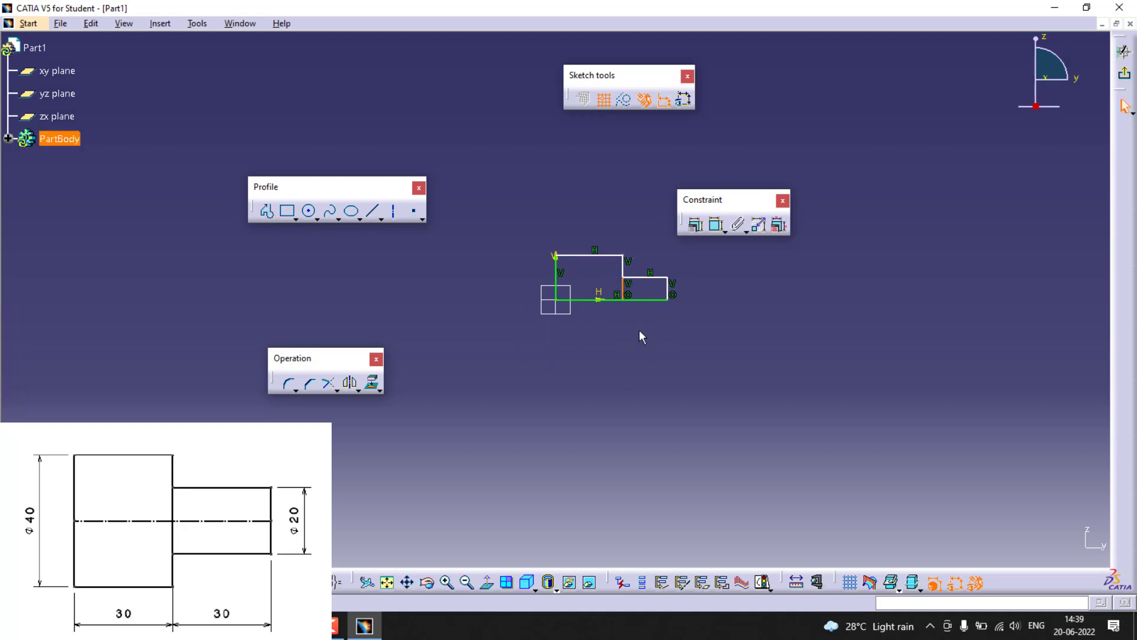
Step: Mirror the half-profile, except its horizontal baseline, about that baseline
left_click_drag(520, 232, 749, 340)
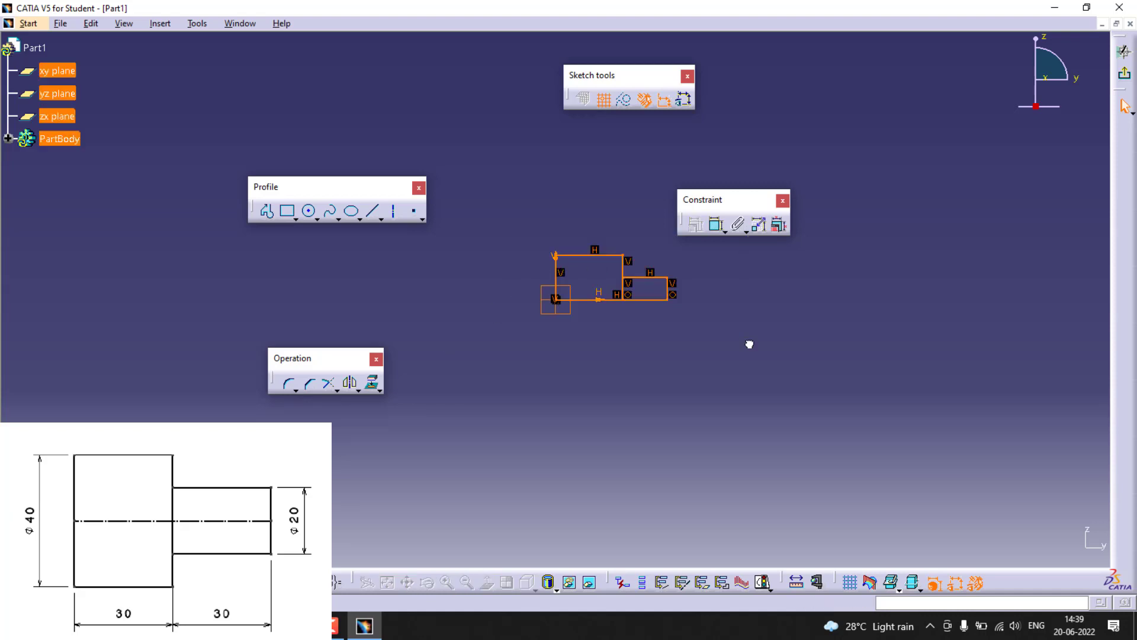
left_click(599, 300)
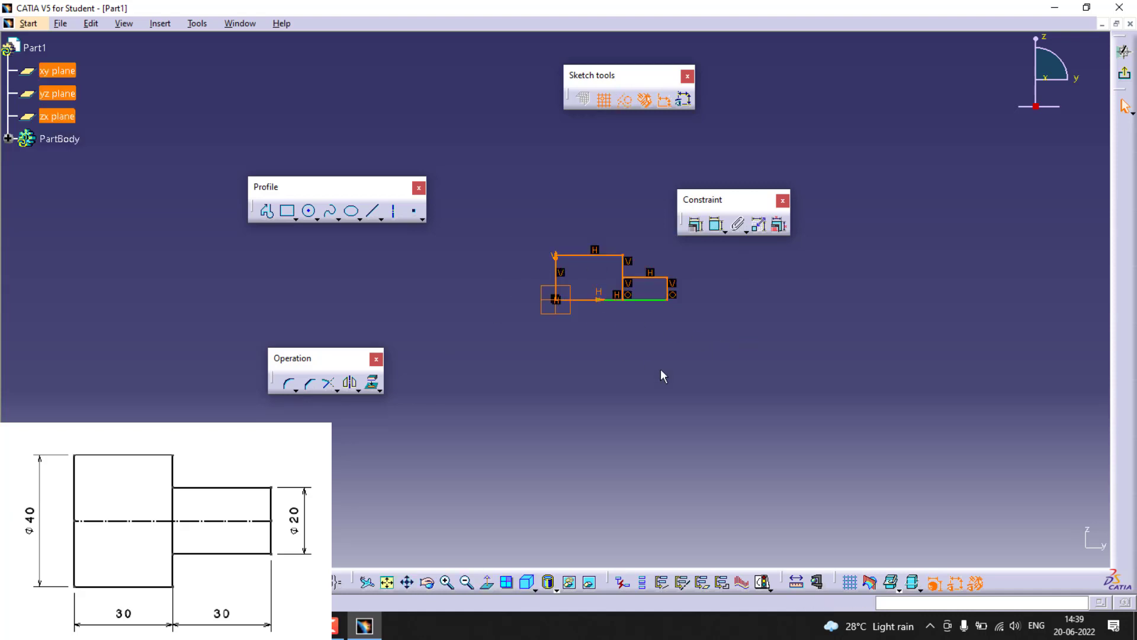
left_click(357, 388)
left_click(380, 404)
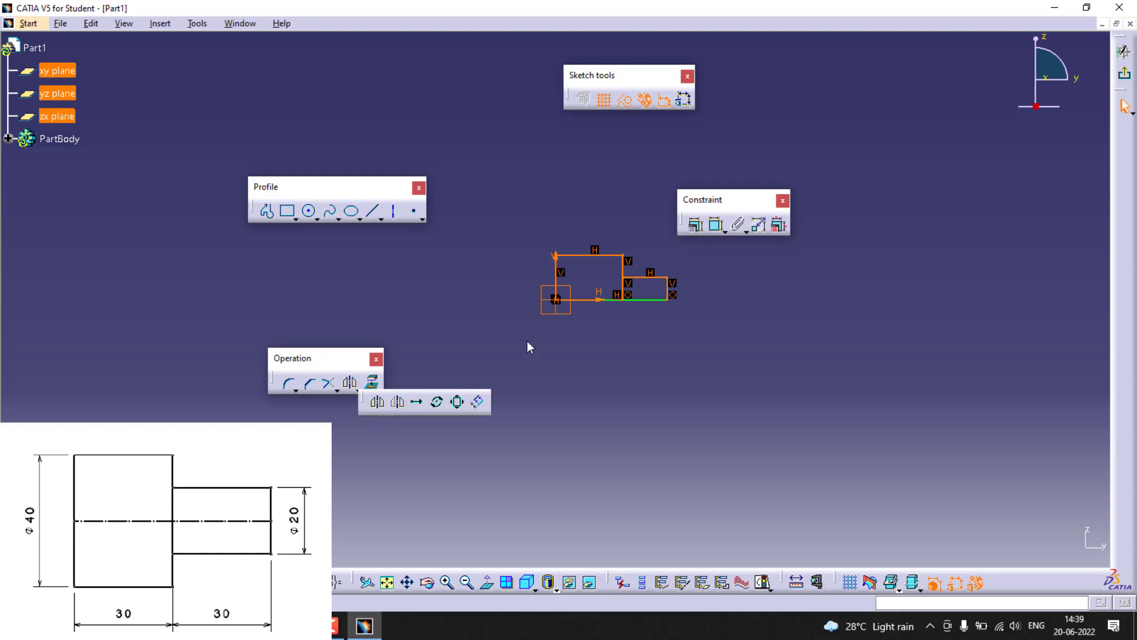
left_click(650, 301)
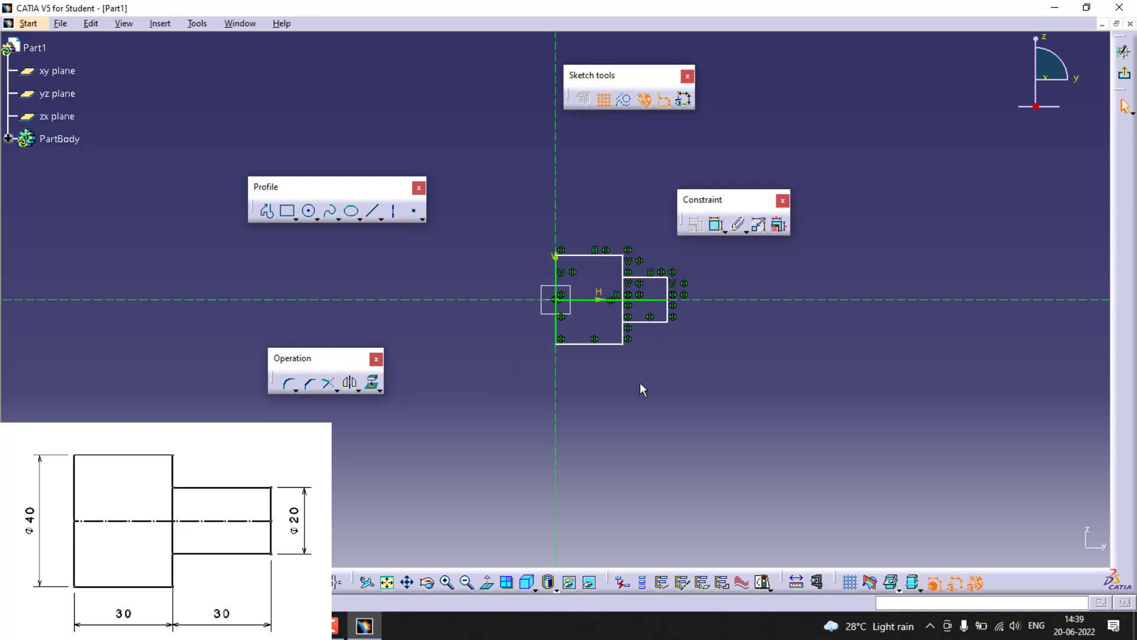
Step: Dimension the full height and the length of the larger section of the shaft profile
left_click(724, 230)
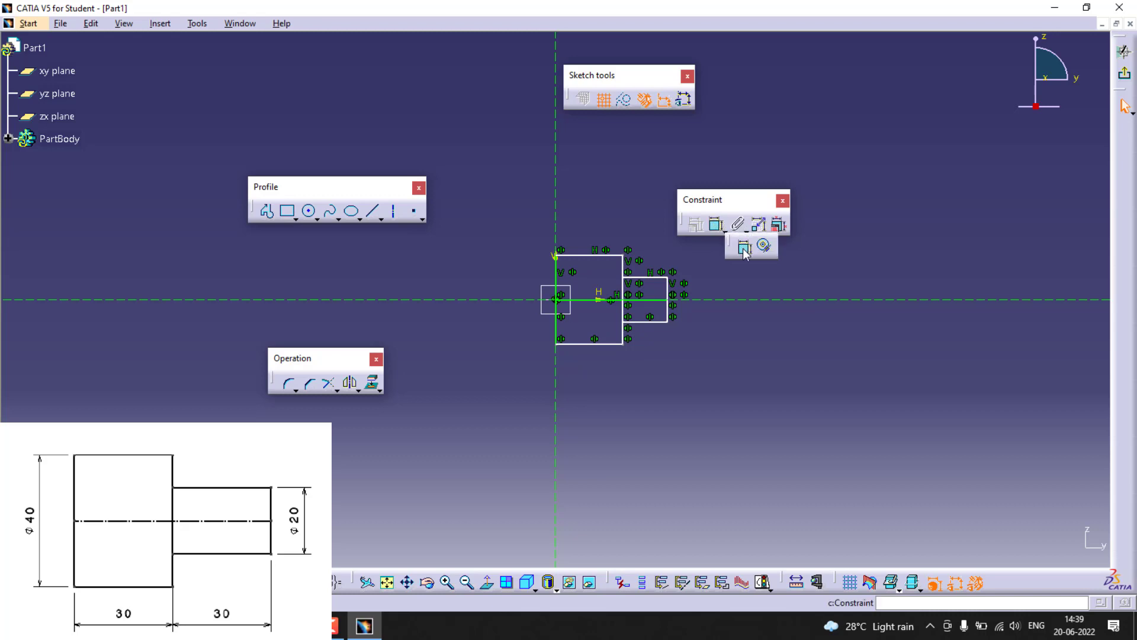
left_click(743, 248)
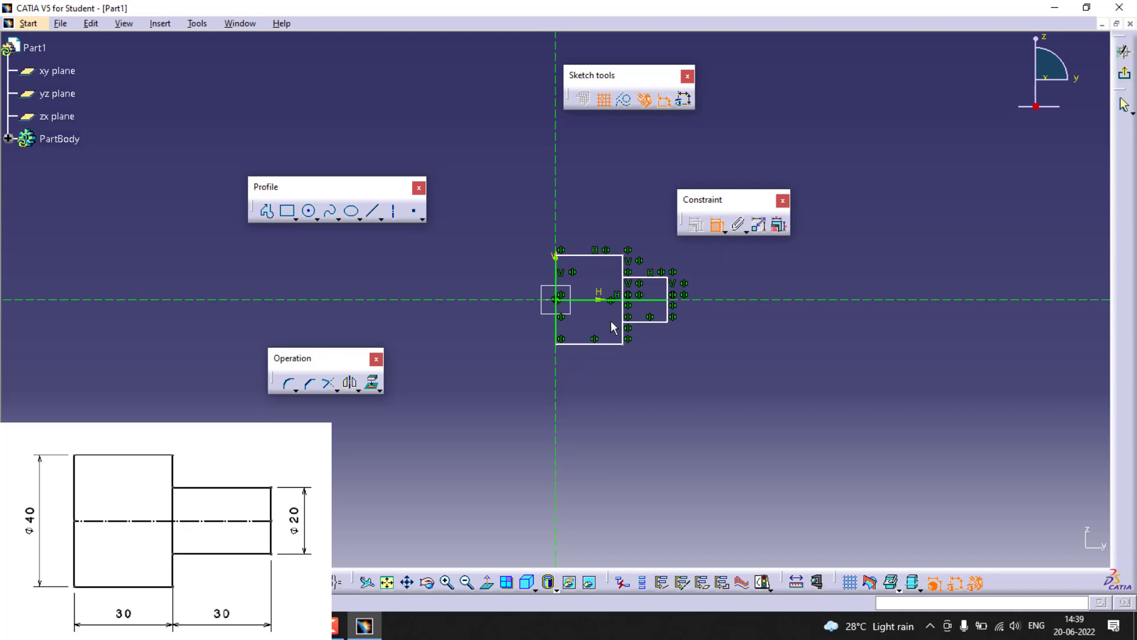
left_click(601, 256)
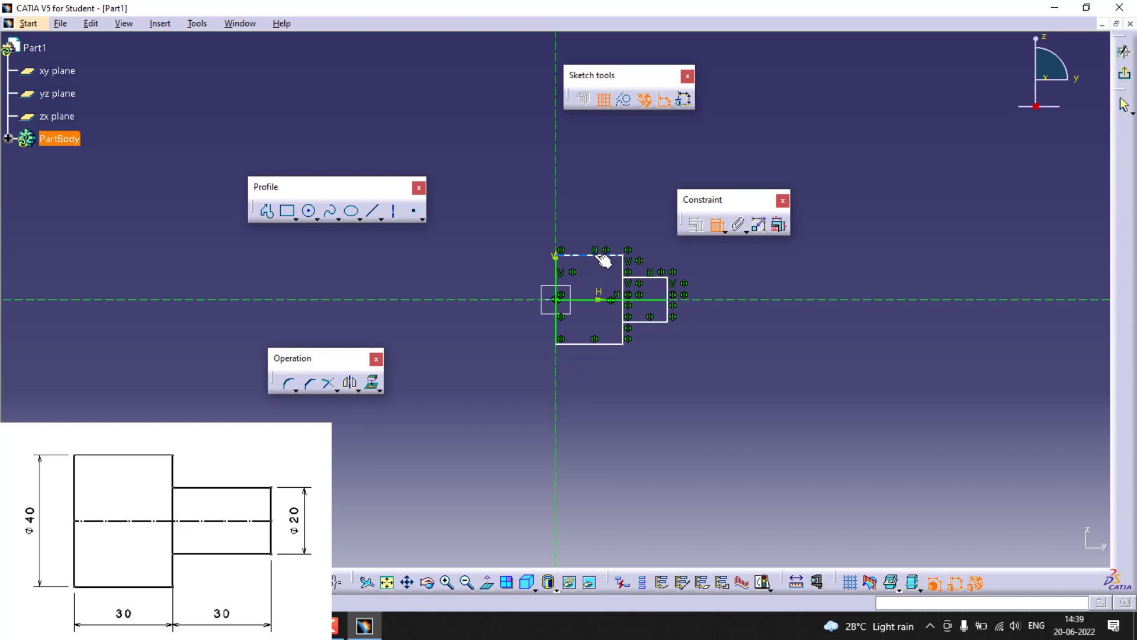
left_click(595, 343)
left_click(515, 325)
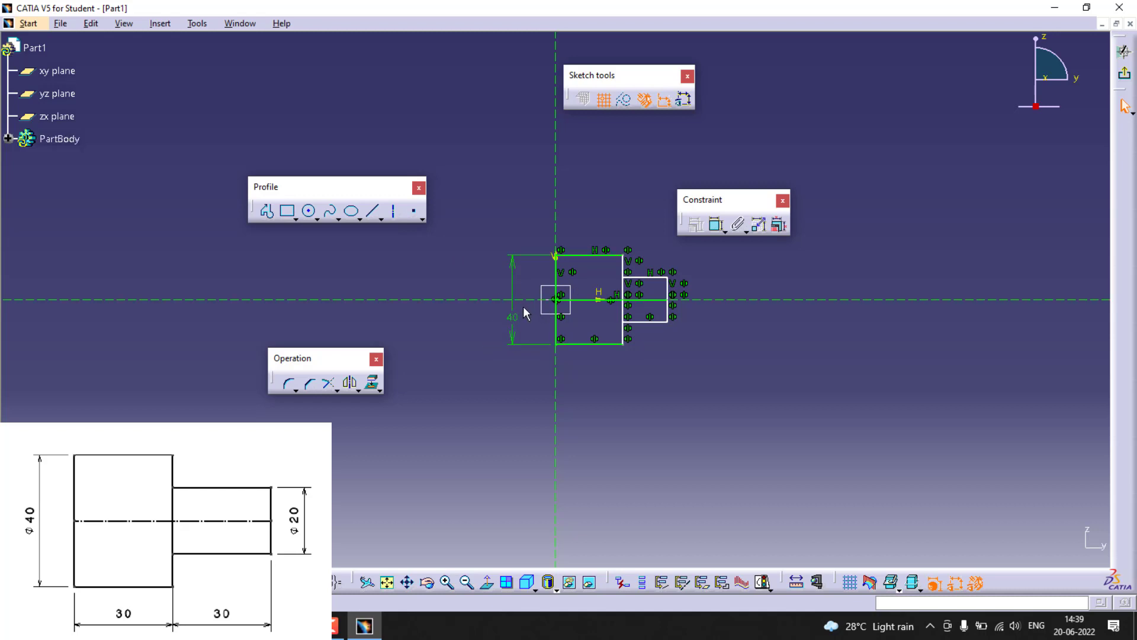
left_click(717, 224)
left_click(589, 344)
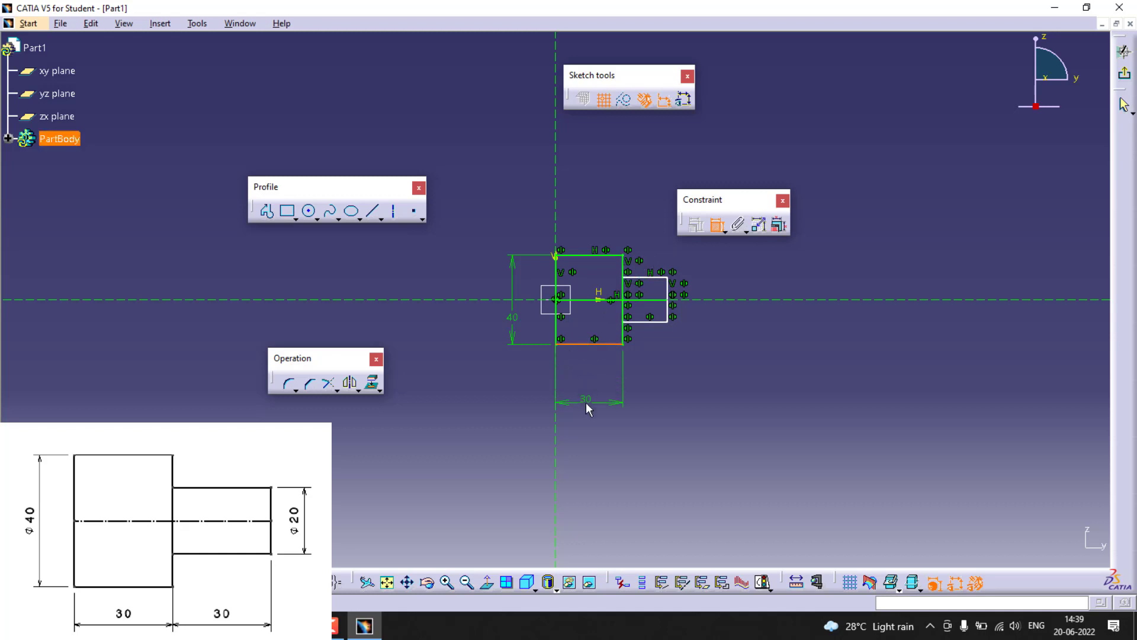
left_click(585, 402)
Step: Dimension the smaller section's length and set it to 30 mm
left_click(648, 322)
left_click(648, 399)
double_click(652, 399)
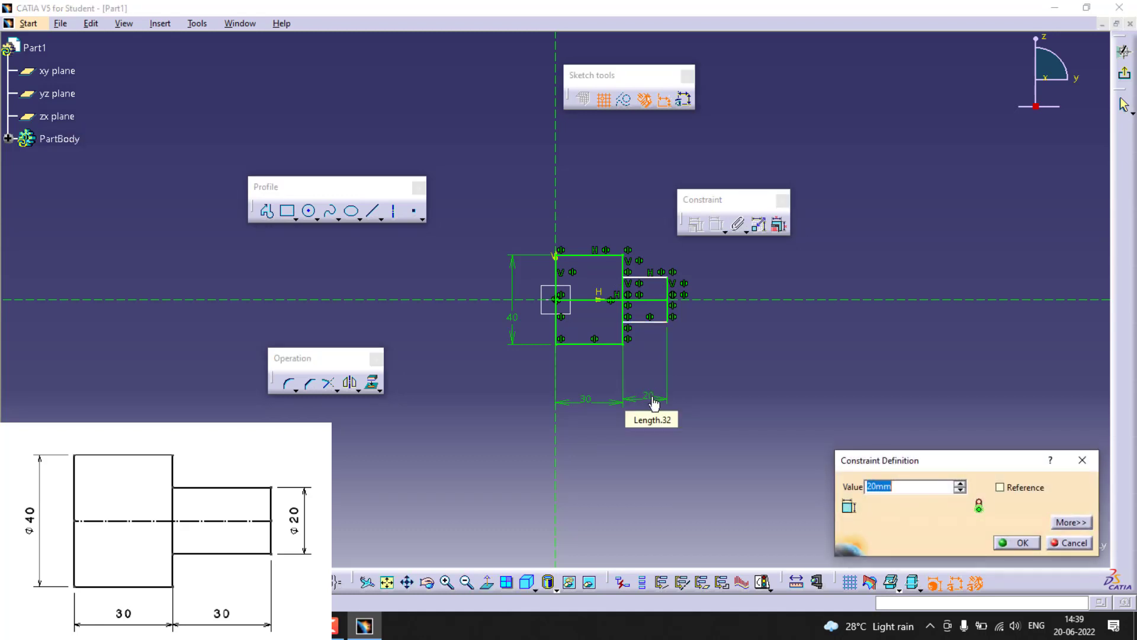
type("30")
key("Return")
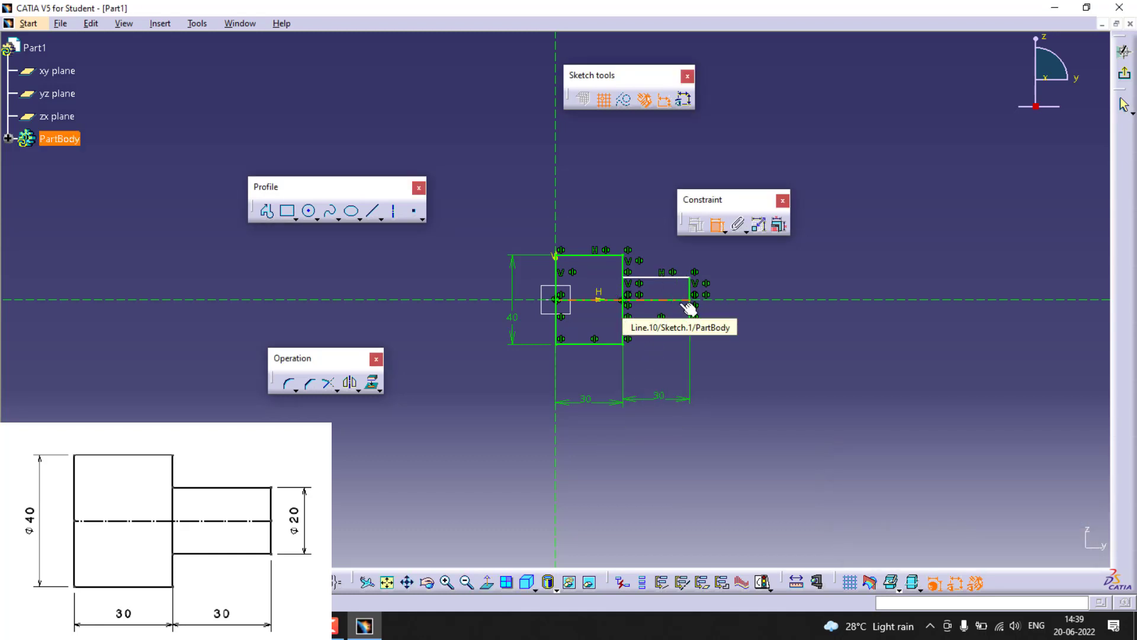
Step: Dimension the full height of the smaller section between its upper and lower edges
left_click_drag(683, 301, 692, 321)
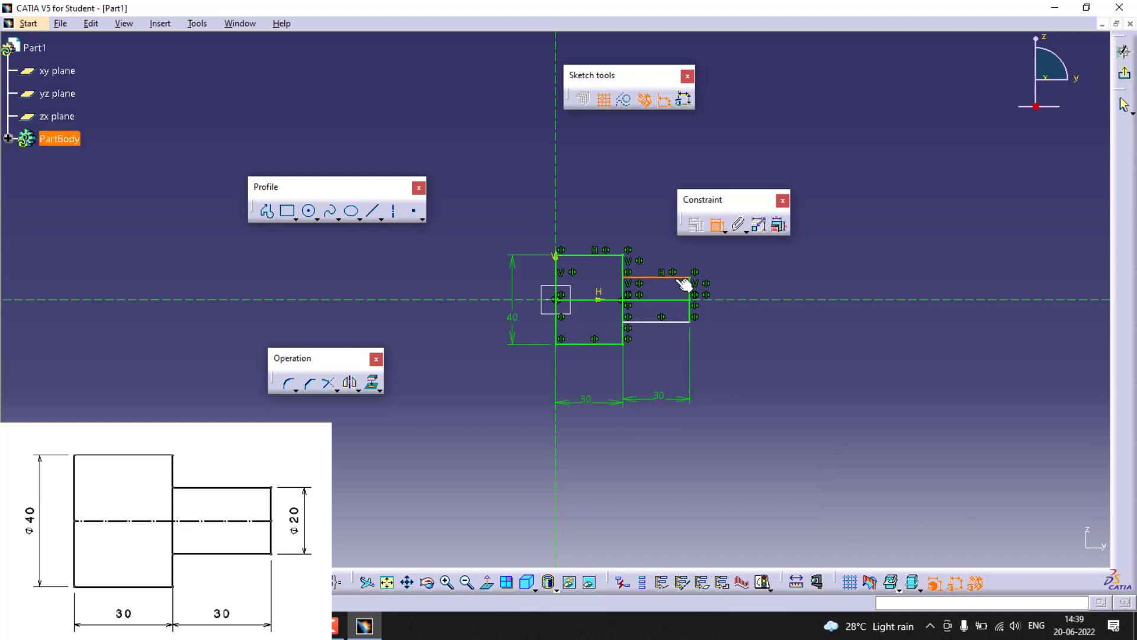
left_click(682, 277)
left_click(685, 321)
left_click(758, 310)
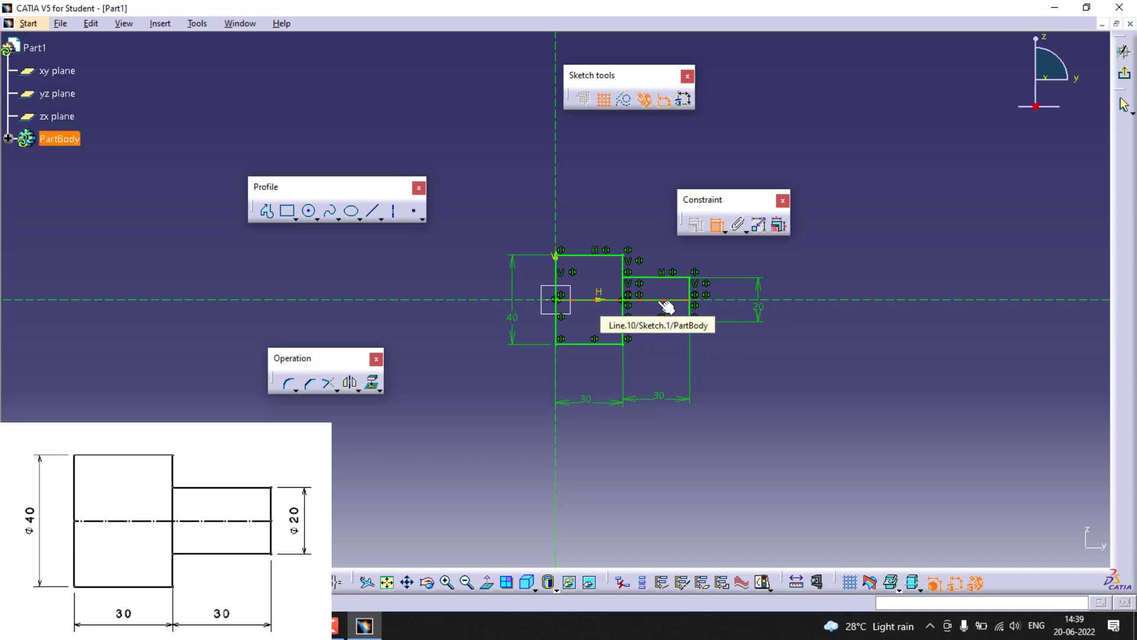
left_click(717, 226)
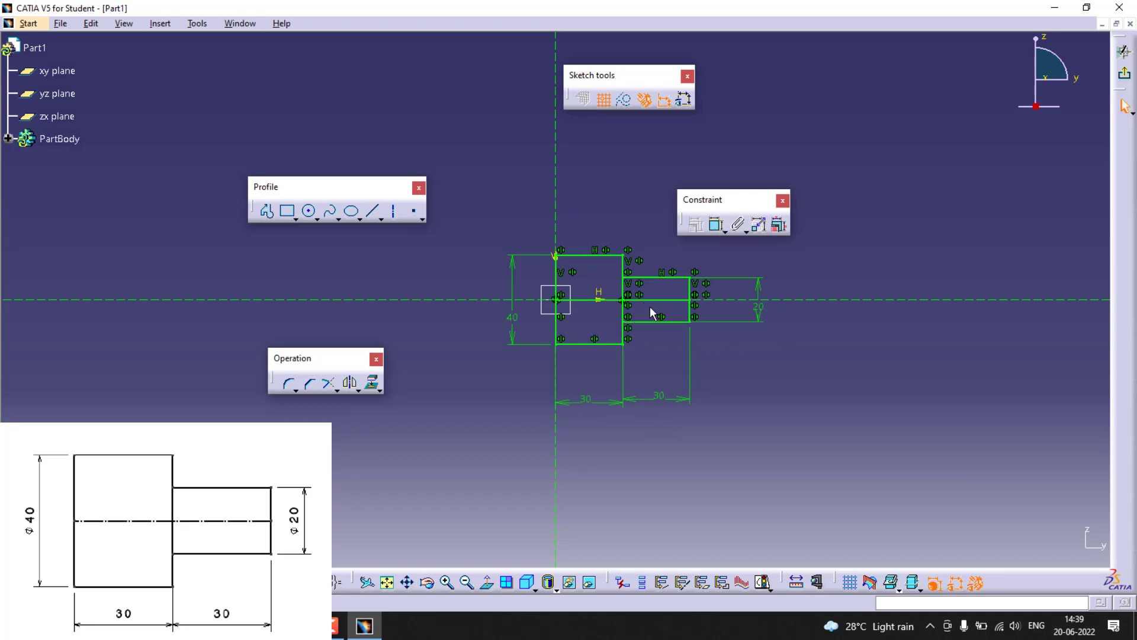
Step: Convert the horizontal centerline of the shaft profile to a construction element
left_click(651, 302)
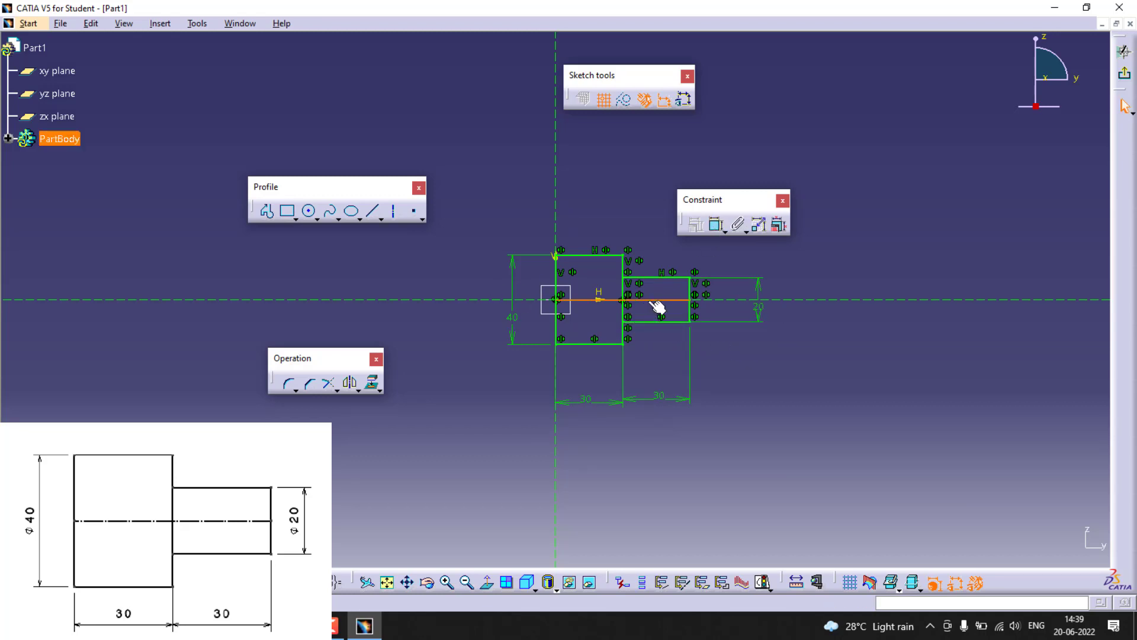
left_click(624, 105)
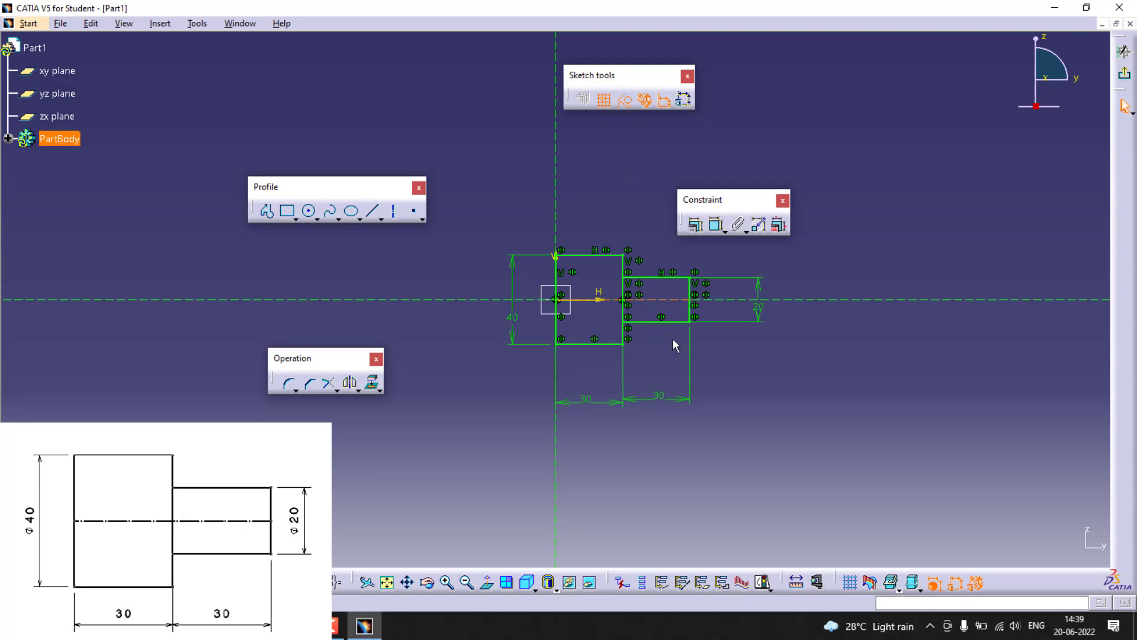
Step: Check the sketch solving status and examine the status of each element in the Sketch Analysis diagnostic
left_click(764, 584)
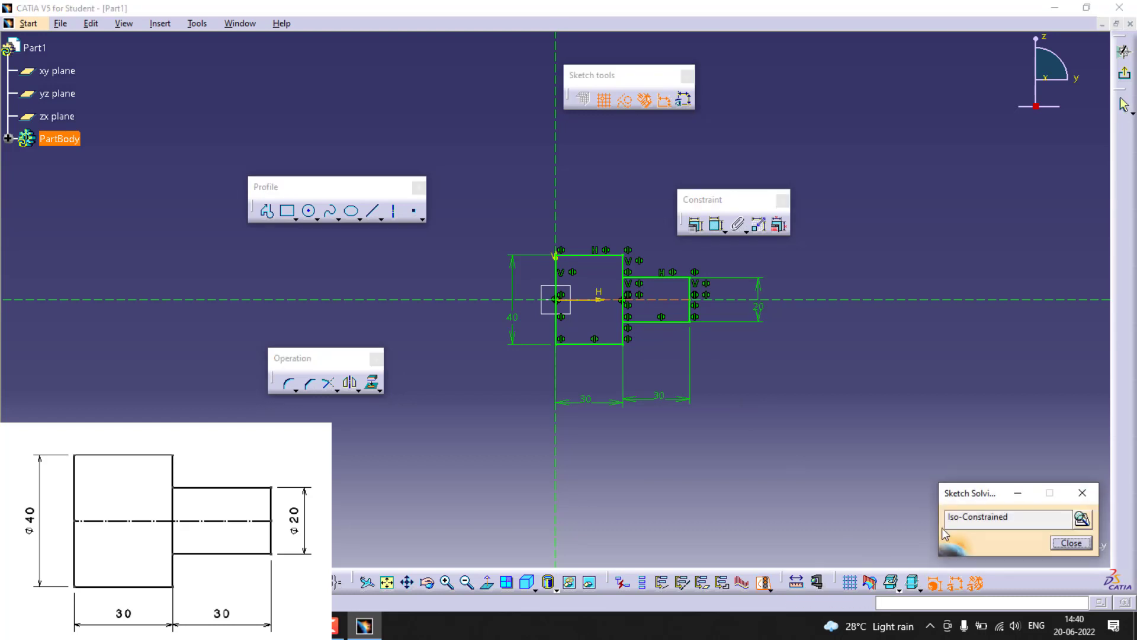
left_click(1079, 521)
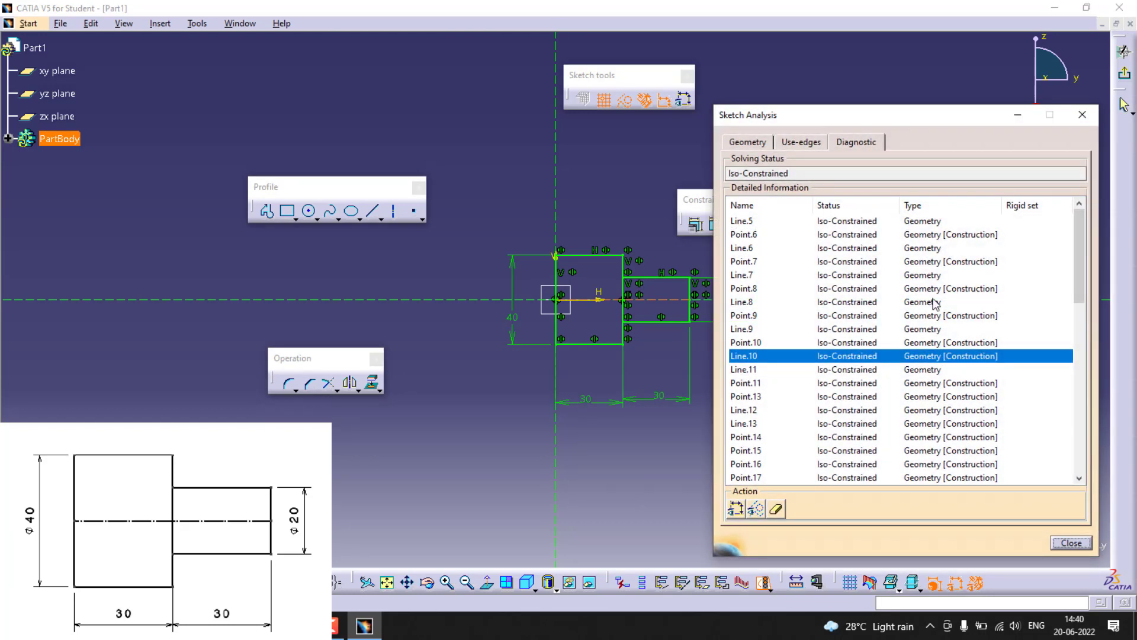
scroll(841, 335, "down", 3)
scroll(840, 336, "down", 6)
scroll(839, 336, "up", 6)
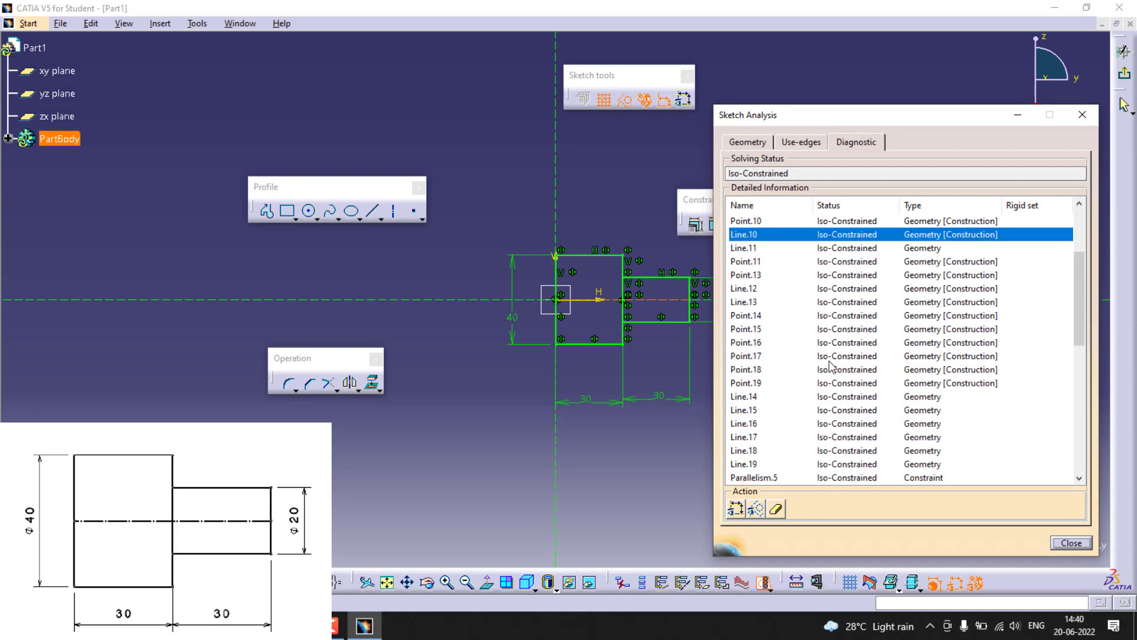
scroll(840, 335, "down", 6)
left_click(1078, 543)
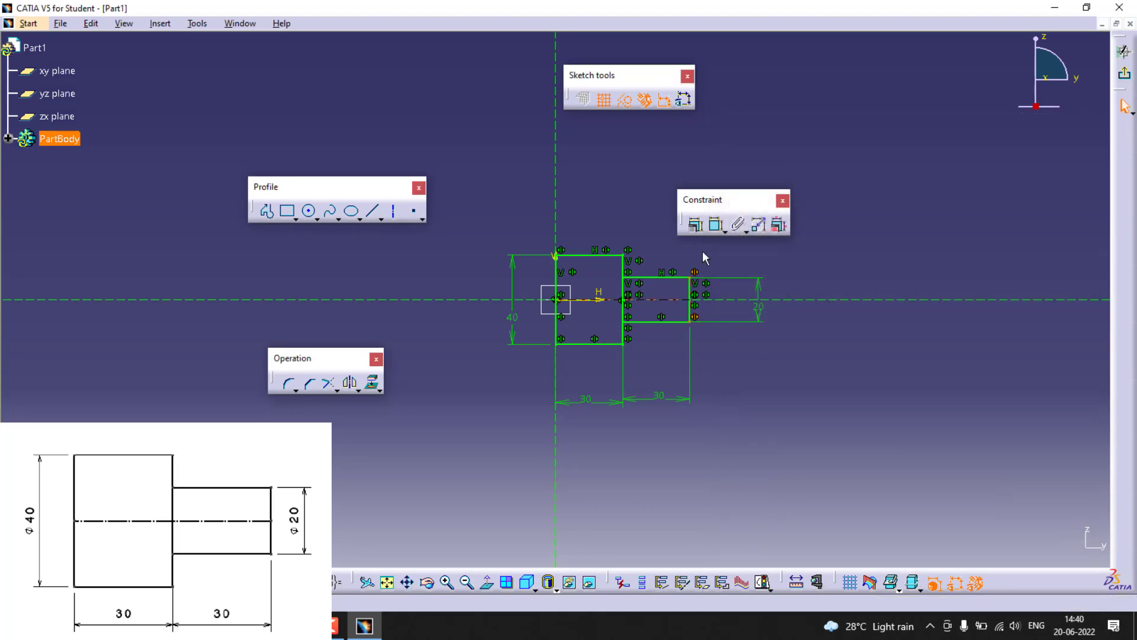
Step: Move the Constraint toolbar farther from the sketch and delete all the stepped shaft geometry
left_click_drag(719, 196, 786, 169)
mouse_move(500, 222)
left_mouse_down()
mouse_move(754, 424)
mouse_move(840, 461)
left_mouse_up()
key("Delete")
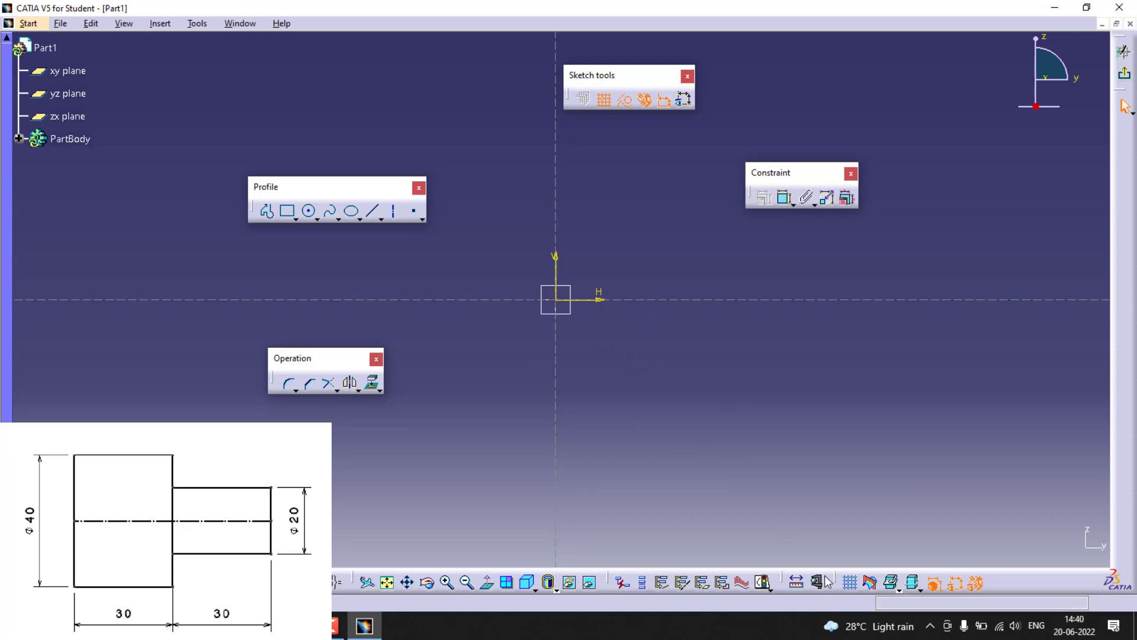
left_click(851, 588)
left_click(852, 588)
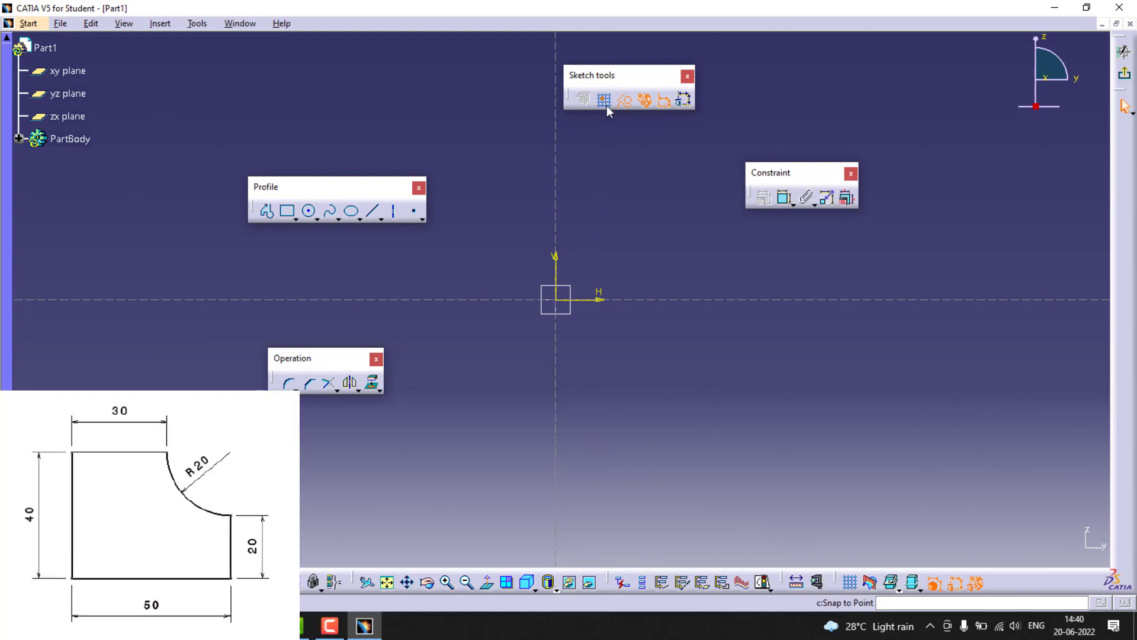
Step: Turn off construction mode and sketch a horizontal line about 62 mm long from the origin with a vertical line about 23 mm up from its end
left_click(627, 104)
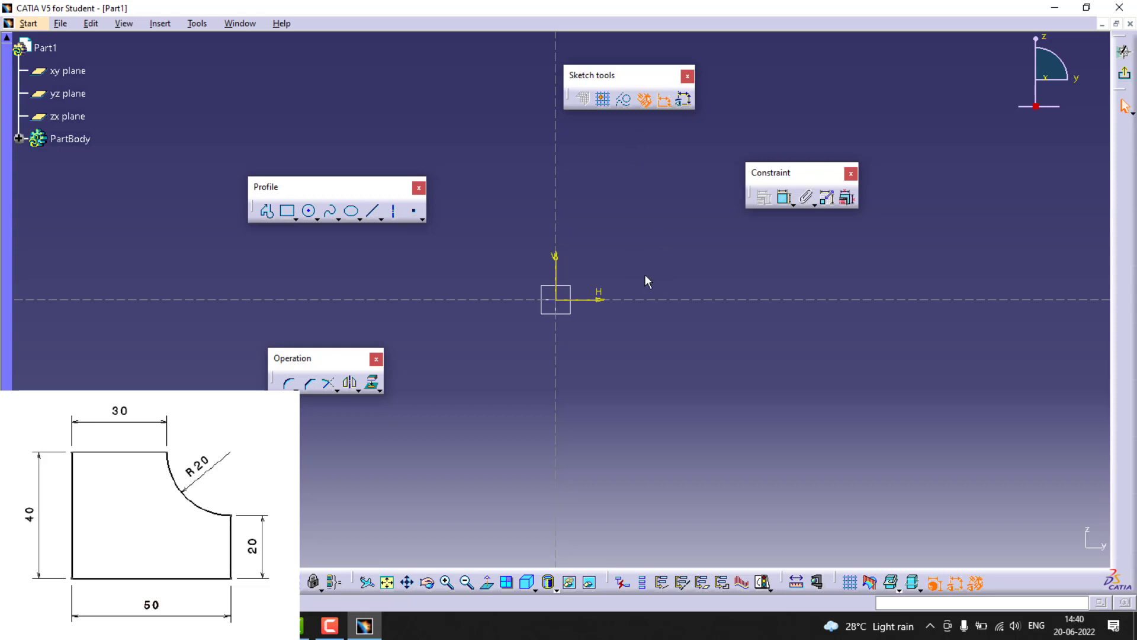
left_click(267, 212)
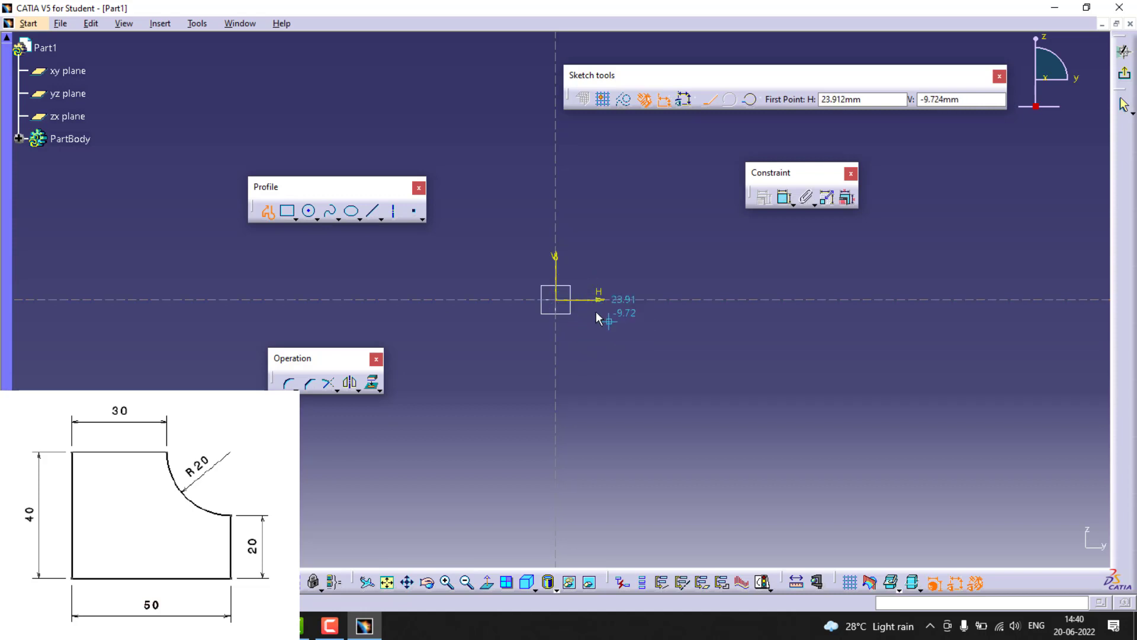
left_click(557, 300)
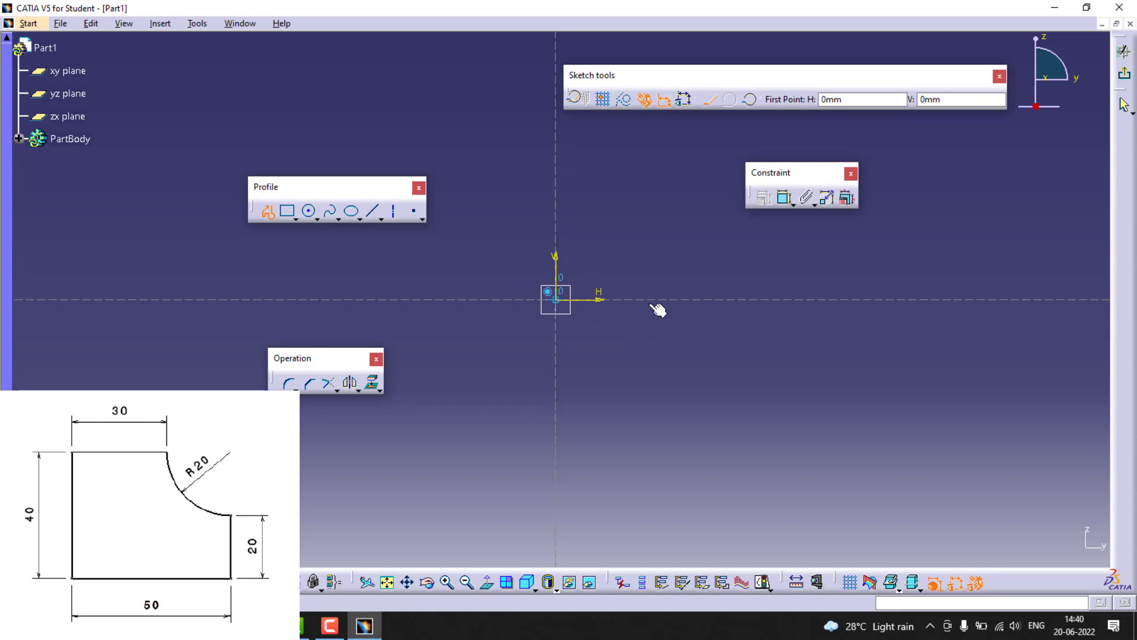
left_click(695, 300)
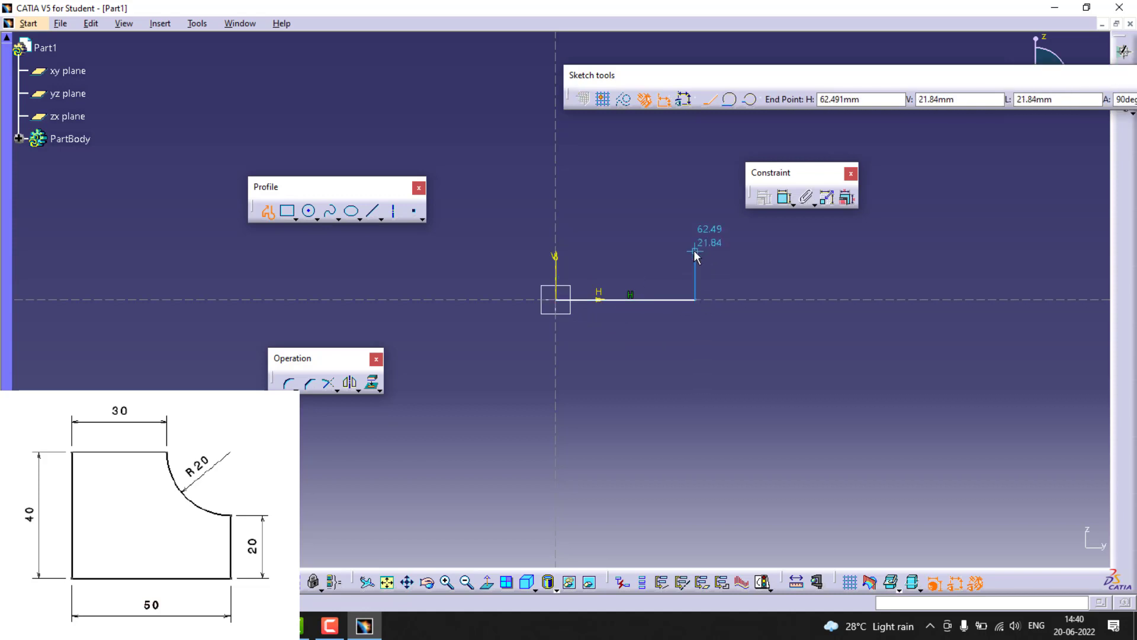
left_click(695, 247)
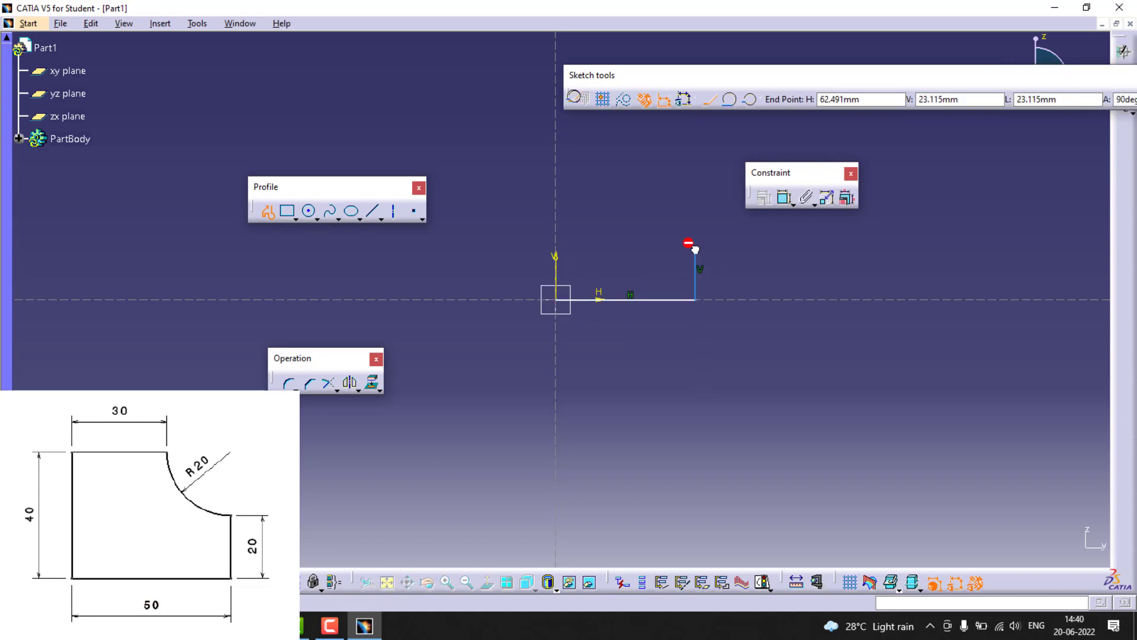
key("Escape")
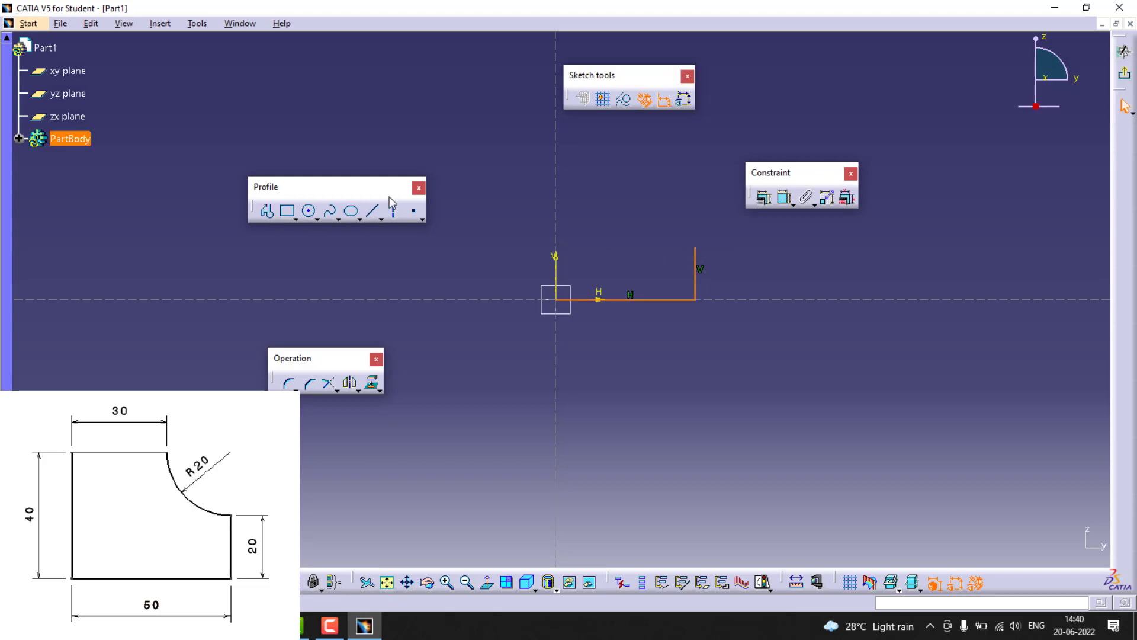
Step: Sketch a horizontal line about 40 mm long ending on the vertical axis about 50 mm above the origin, with a vertical line down to the origin
left_click(267, 211)
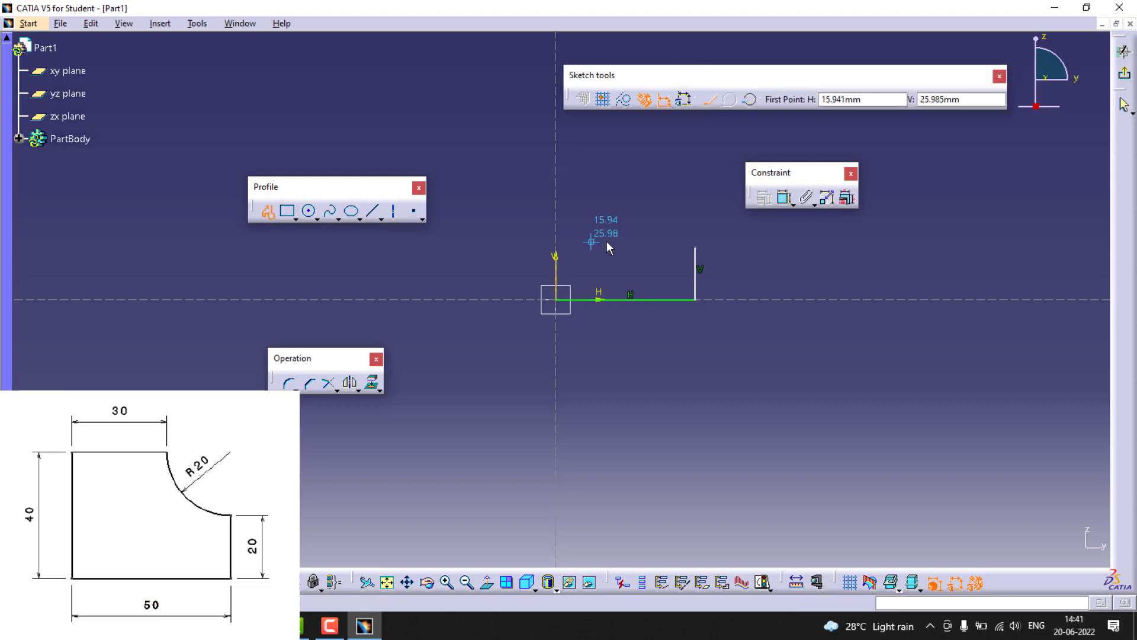
left_click(646, 188)
left_click(555, 189)
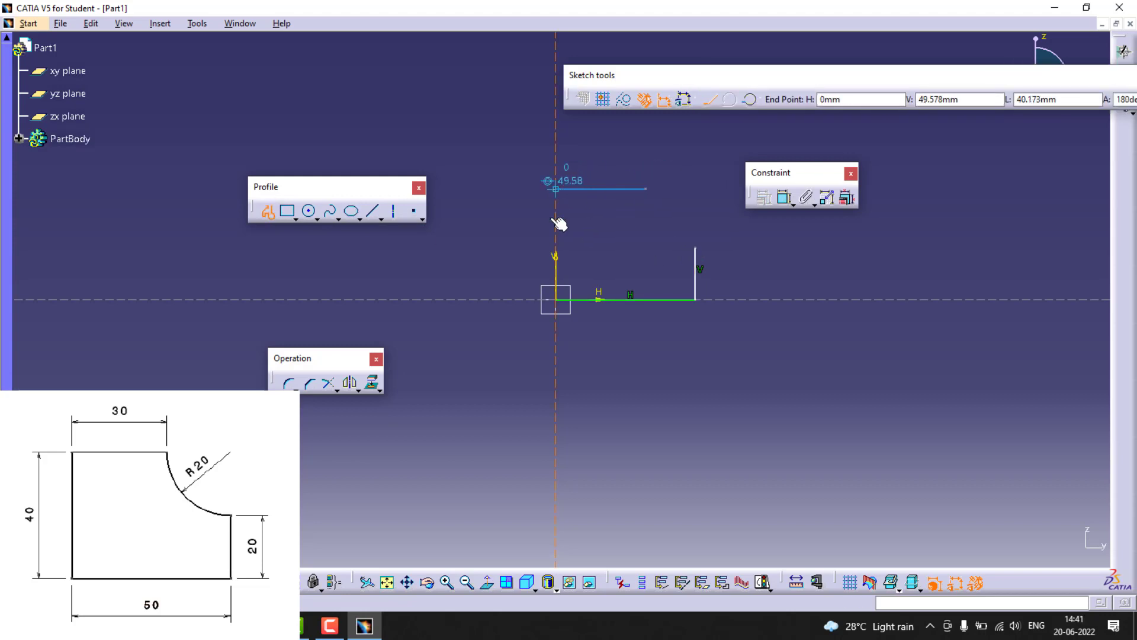
left_click(569, 329)
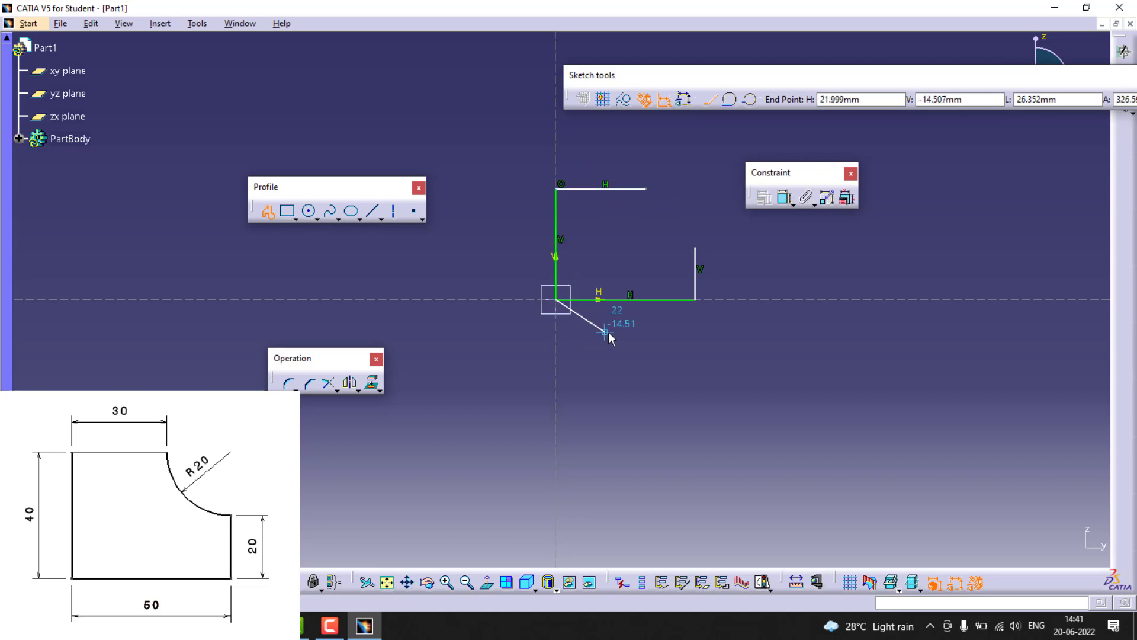
key("Escape")
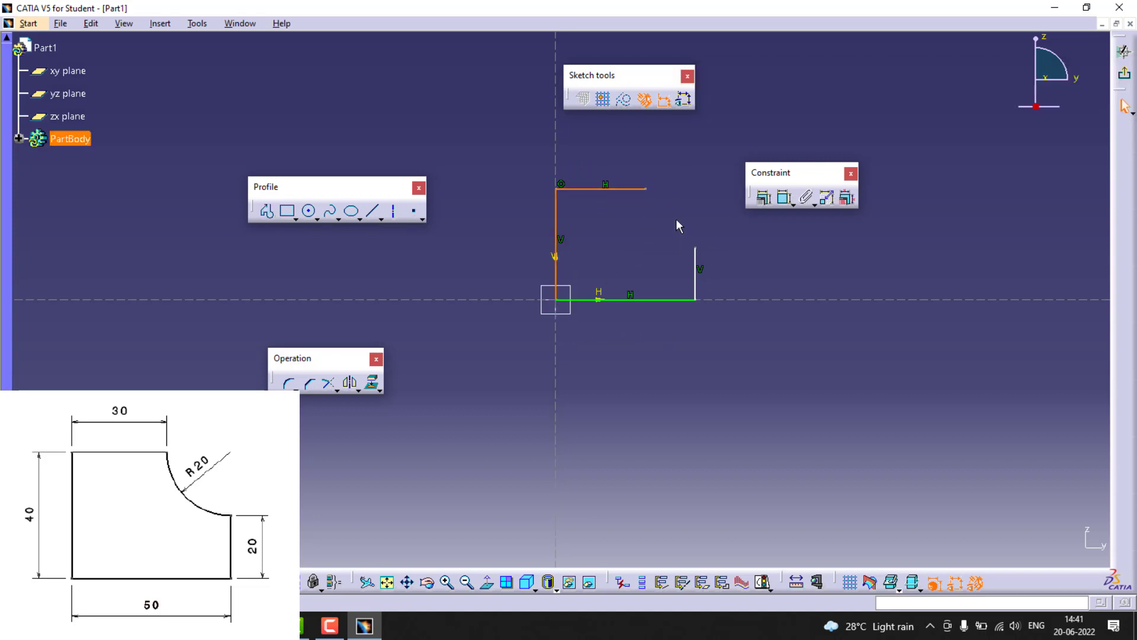
Step: Draw a circle centred beyond the profile's open upper-right corner, with its lower edge near the top of the short vertical line
left_click(308, 210)
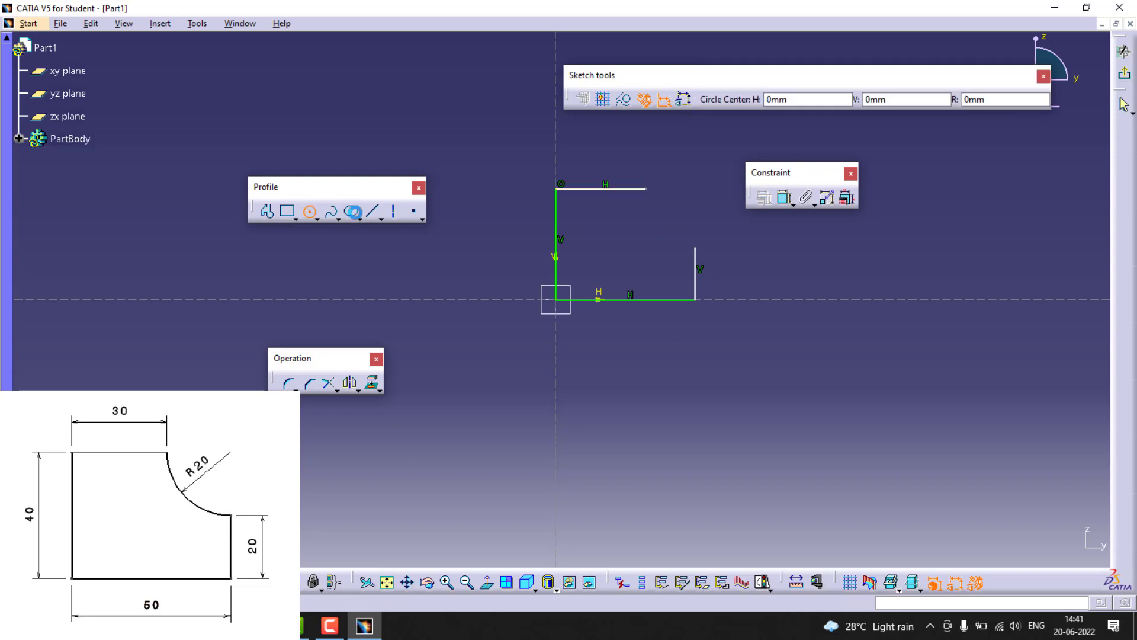
left_click(721, 195)
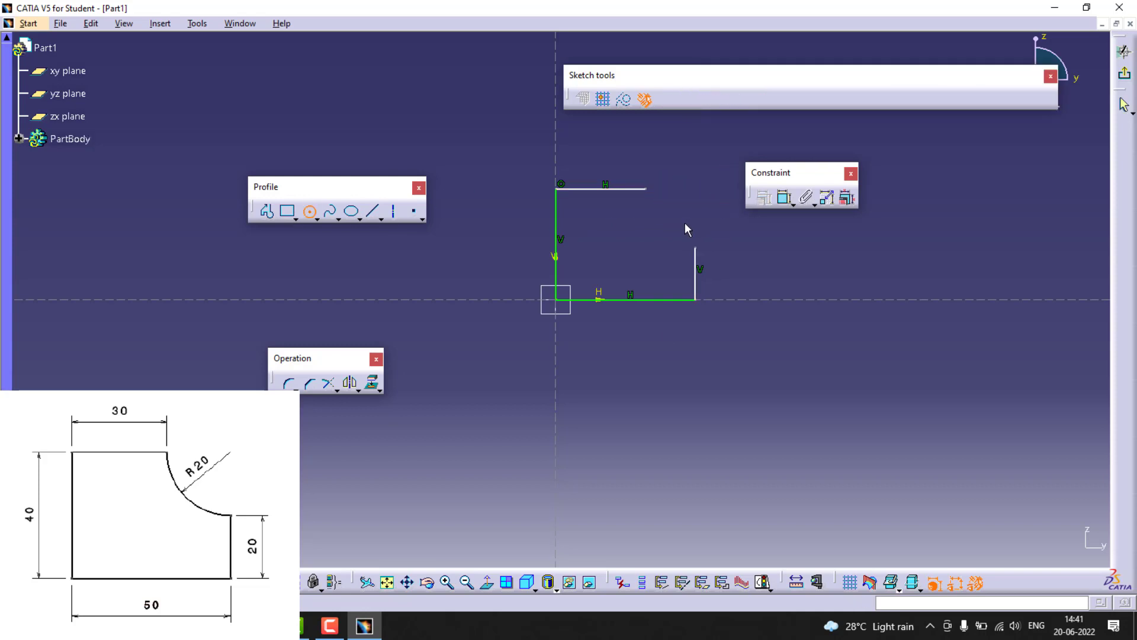
left_click(675, 227)
left_click(713, 227)
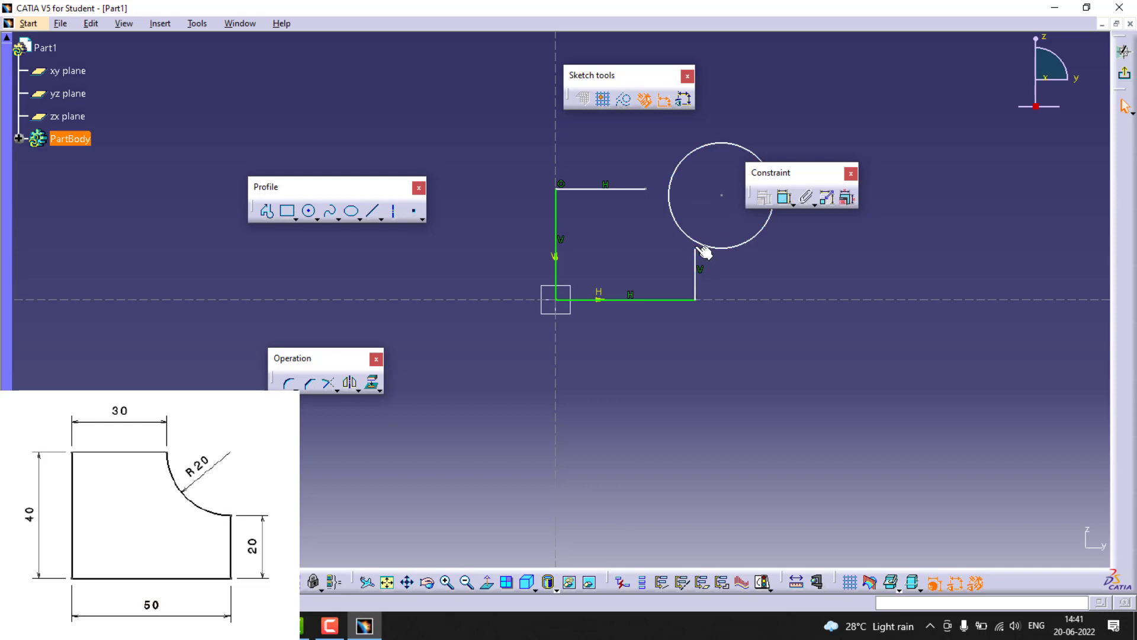
Step: Make the circle coincident with the upper endpoint of the short vertical line and shift that endpoint slightly inward
right_click(709, 247)
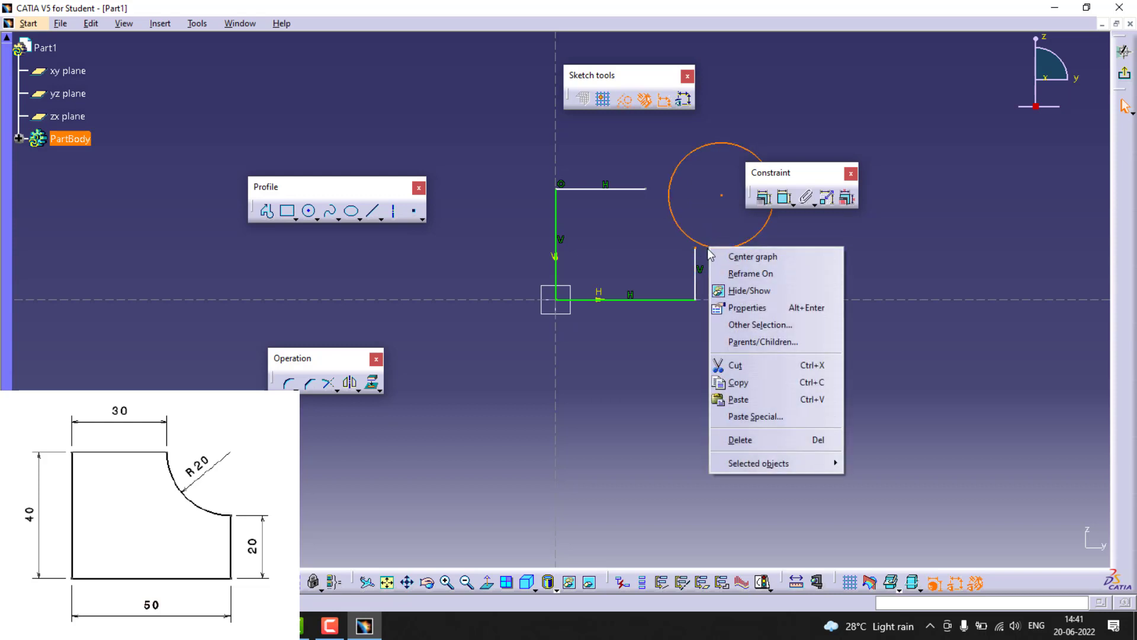
mouse_move(766, 462)
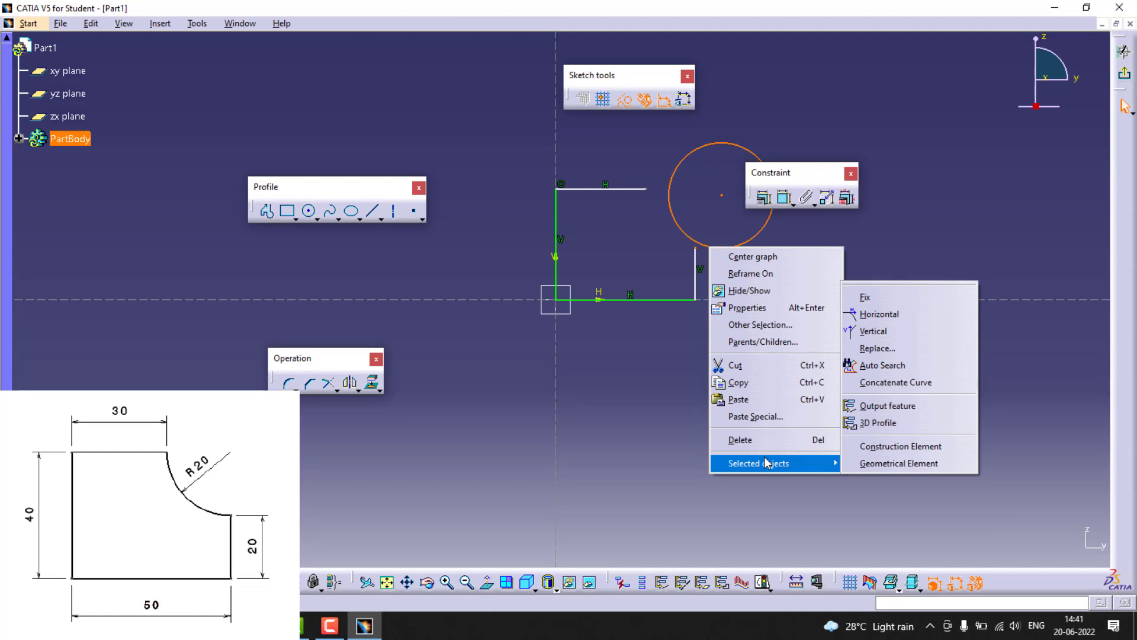
left_click(875, 463)
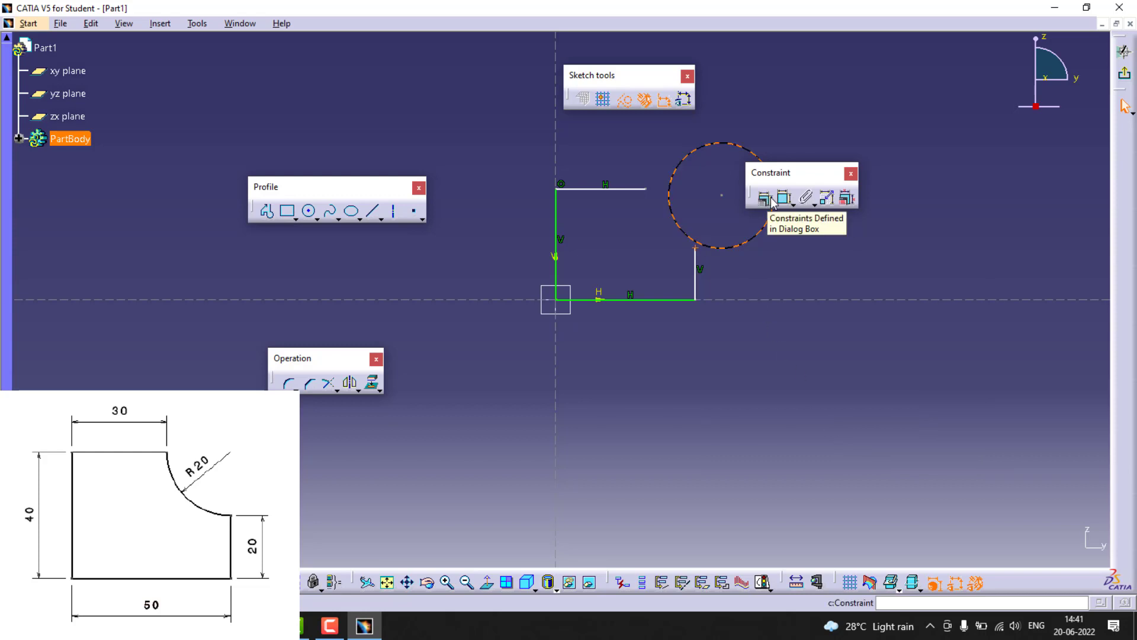
left_click(772, 202)
left_click(956, 283)
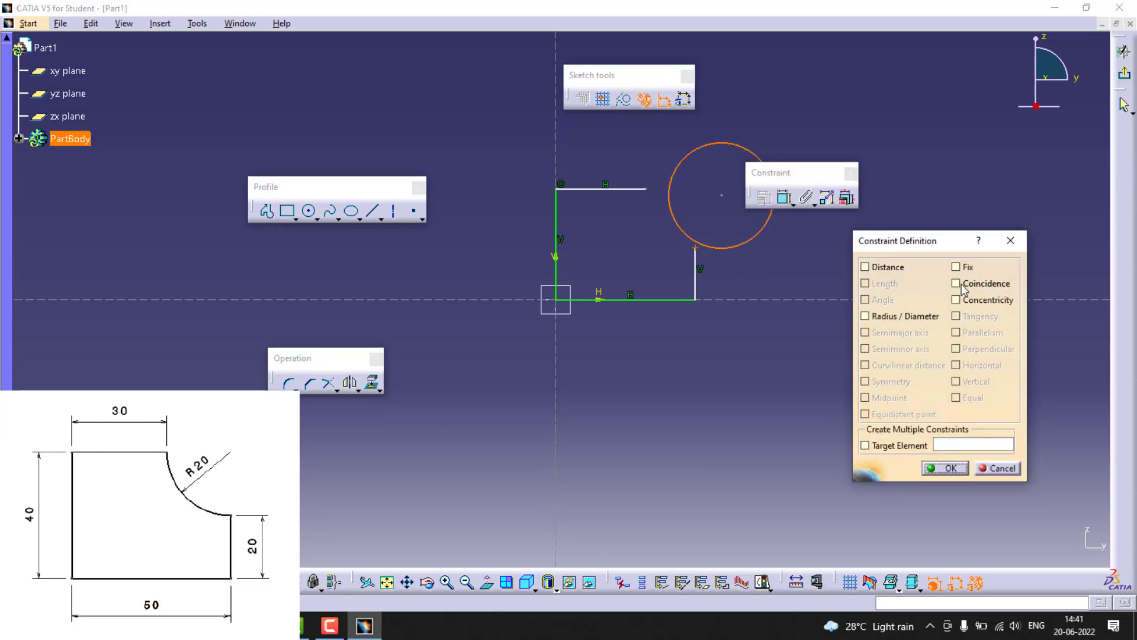
left_click(946, 468)
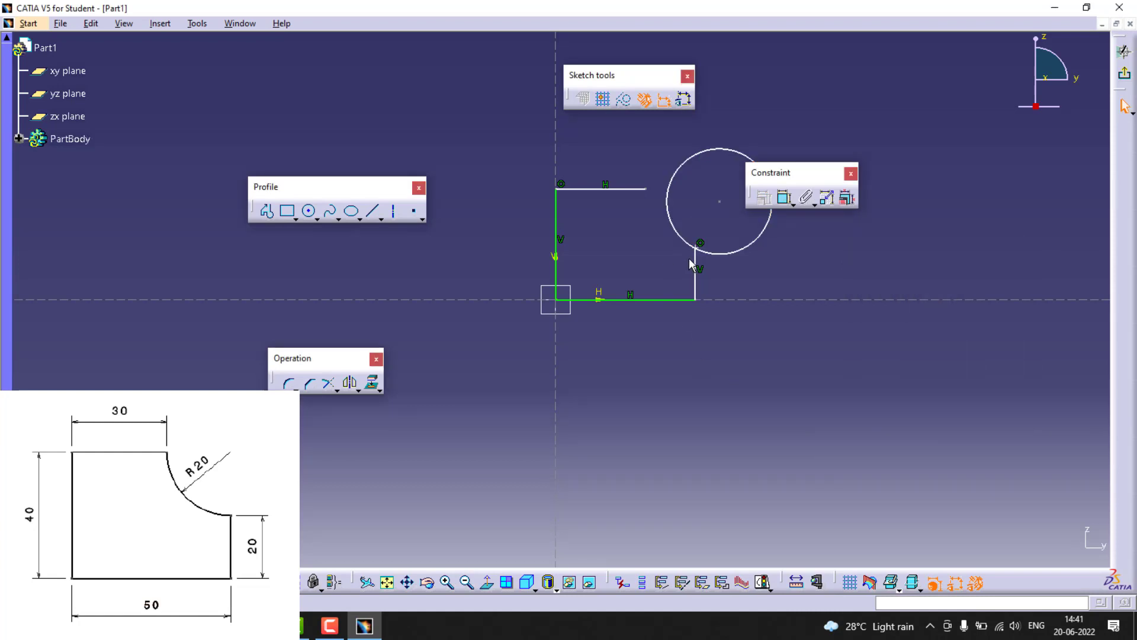
mouse_move(705, 253)
left_mouse_down()
mouse_move(718, 253)
mouse_move(679, 240)
mouse_move(690, 244)
left_mouse_up()
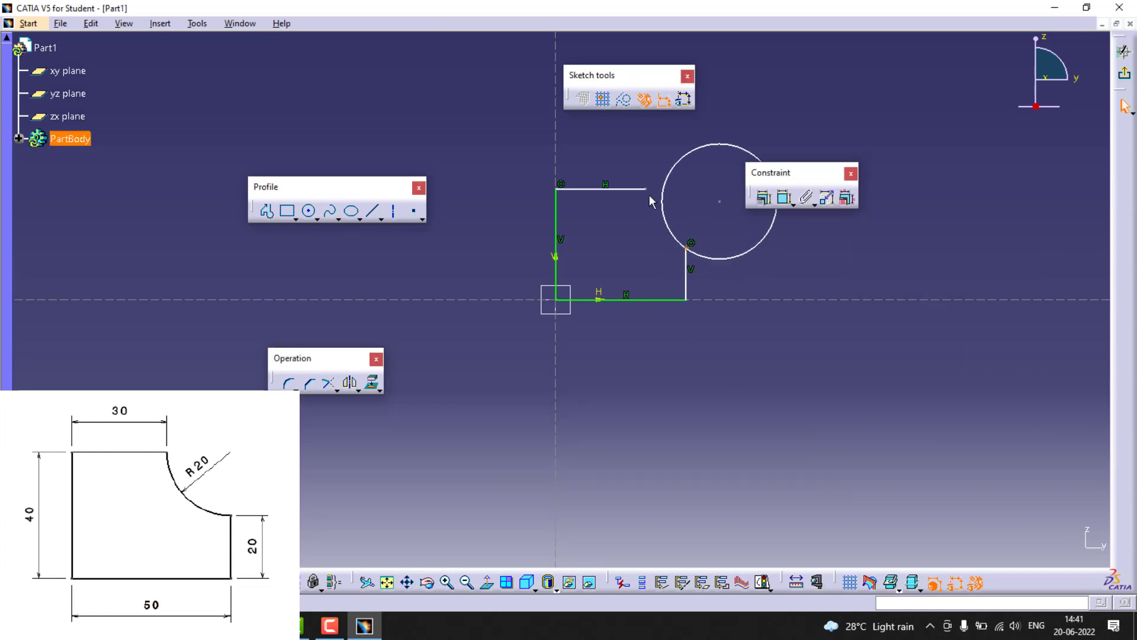
Step: Make the circle coincident with the free endpoint of the upper horizontal line
left_click(664, 215)
left_click(779, 204)
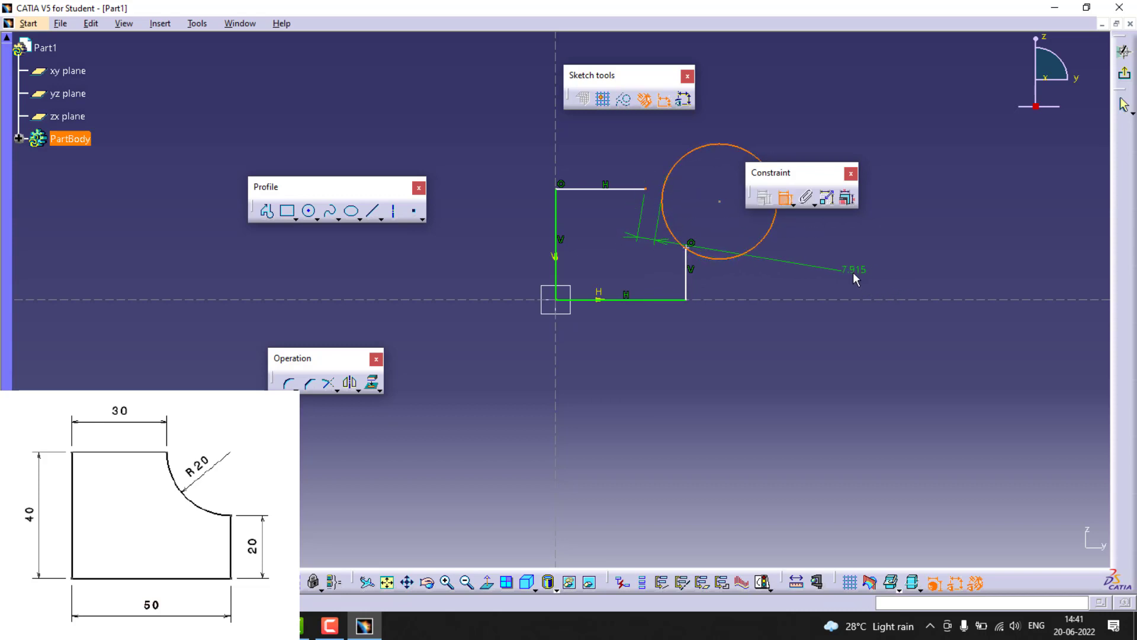
left_click(791, 228)
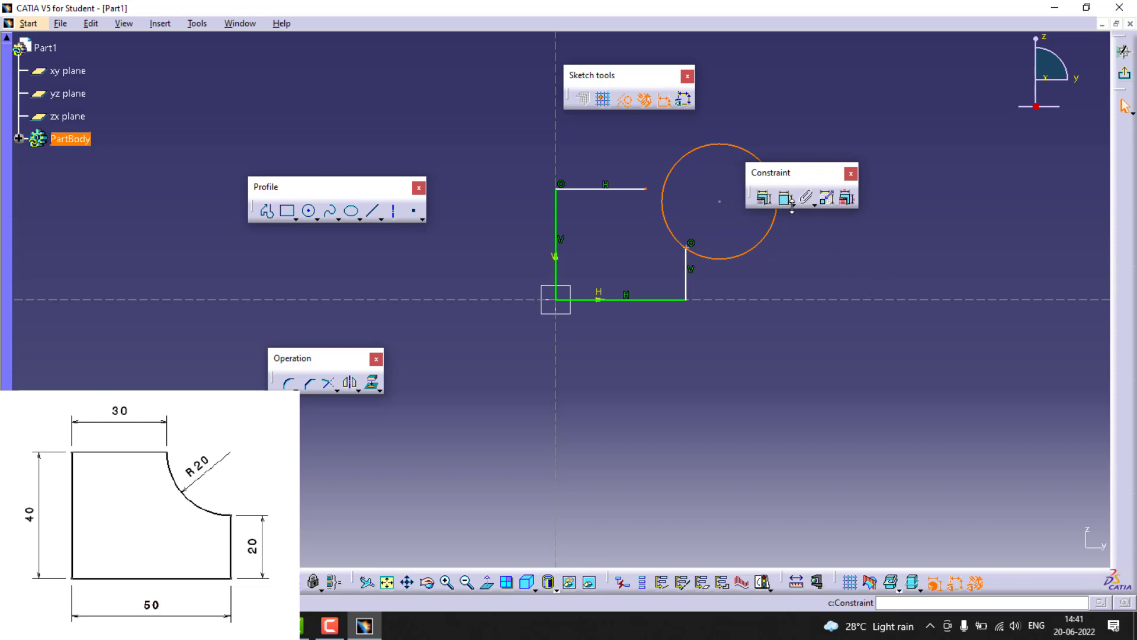
left_click(764, 197)
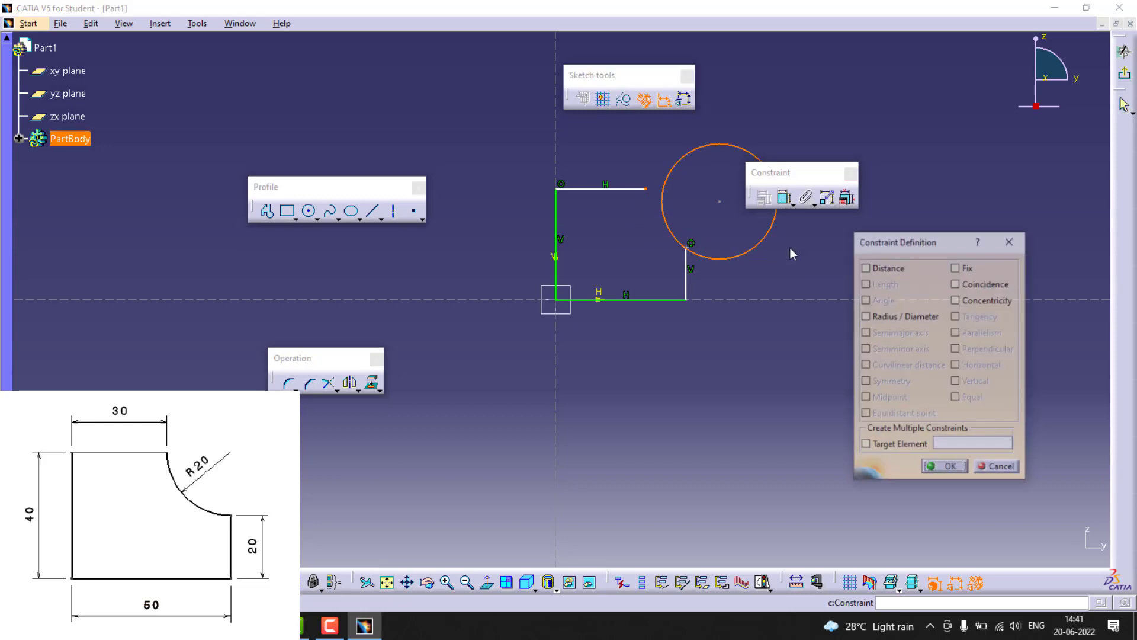
left_click(955, 284)
left_click(947, 466)
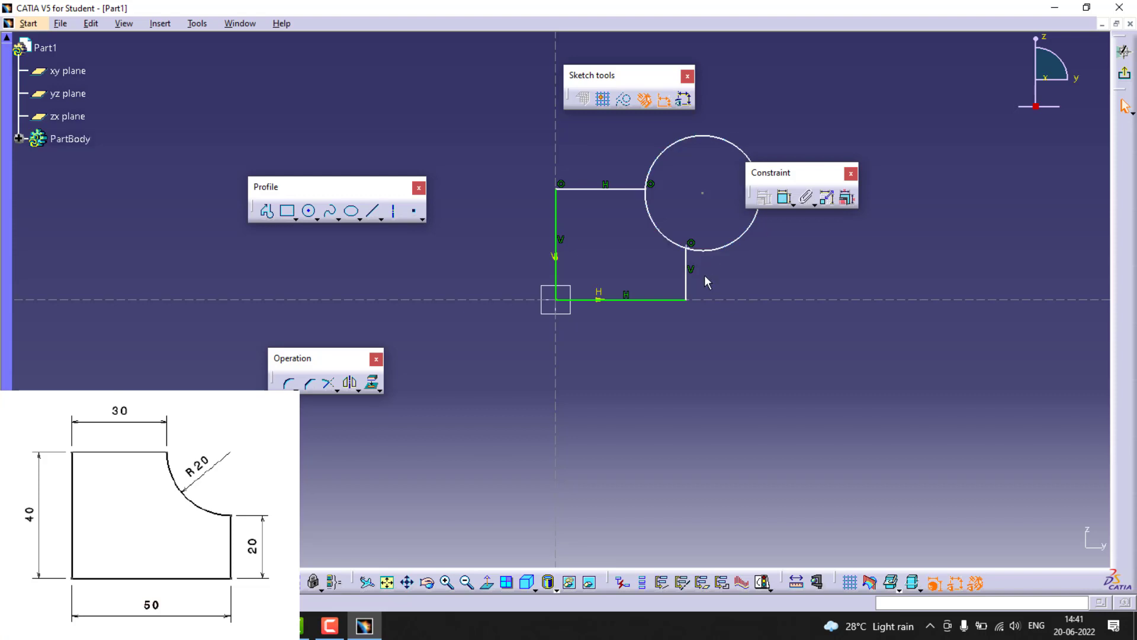
Step: Dimension the circle and set its diameter to 40 mm
left_click(784, 197)
left_click(733, 245)
left_click(844, 256)
double_click(845, 257)
type("40")
key("Return")
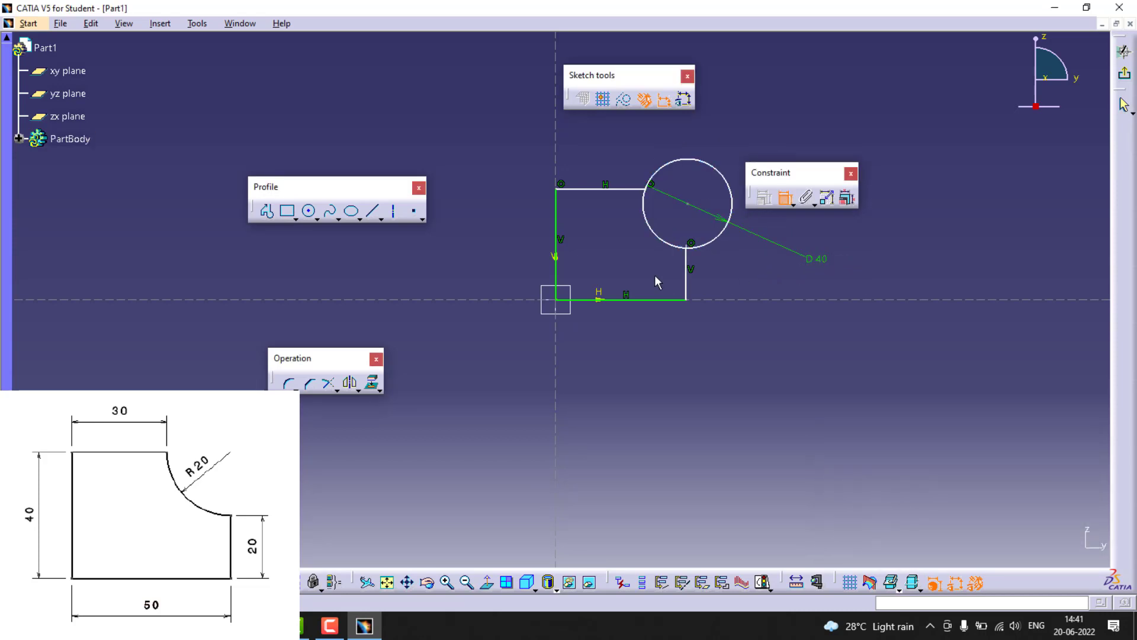
Step: Dimension the long vertical line on the vertical axis and set its length to 40 mm
left_click(557, 249)
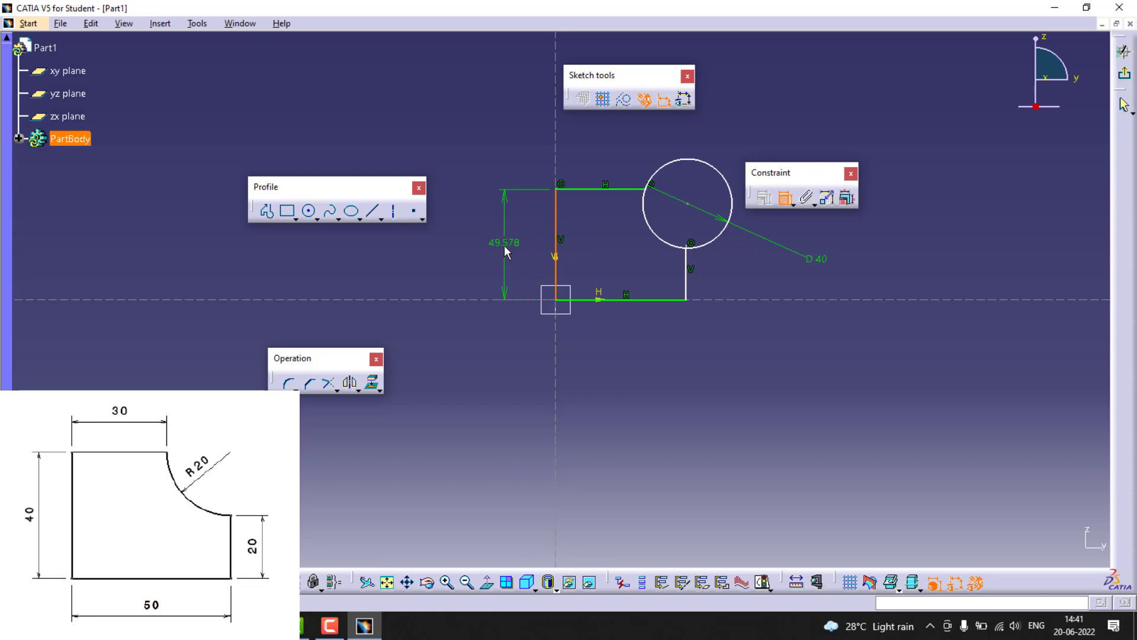
left_click(505, 251)
double_click(502, 245)
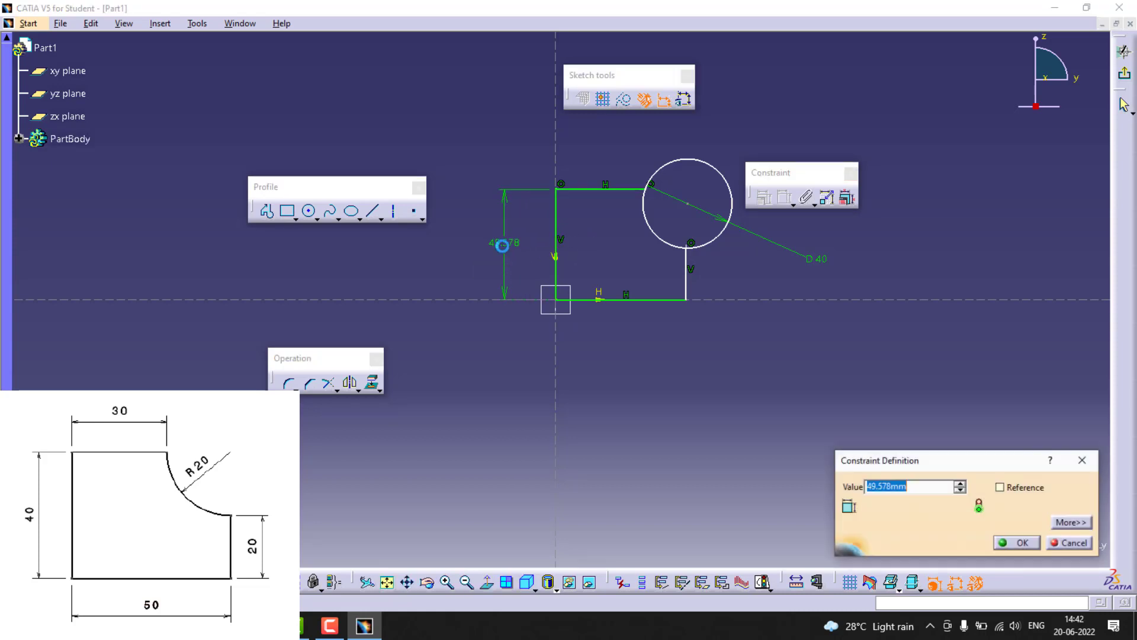
type("40")
key("Return")
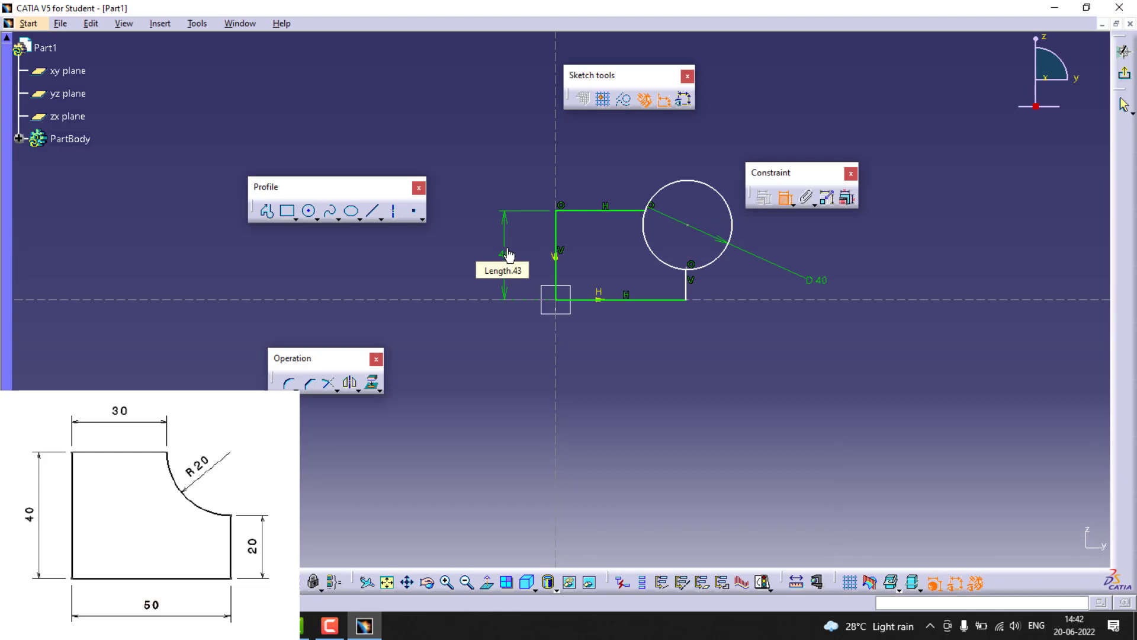
Step: Dimension the bottom horizontal line and set its length to 50 mm
left_click(595, 297)
left_click(610, 352)
double_click(613, 351)
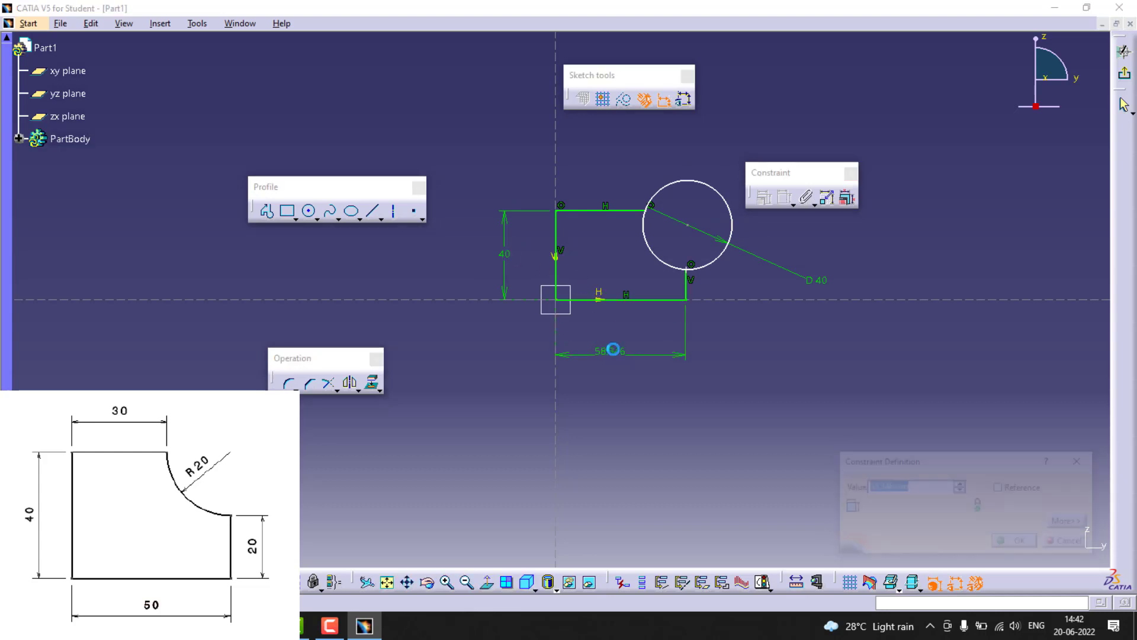
type("50")
key("Return")
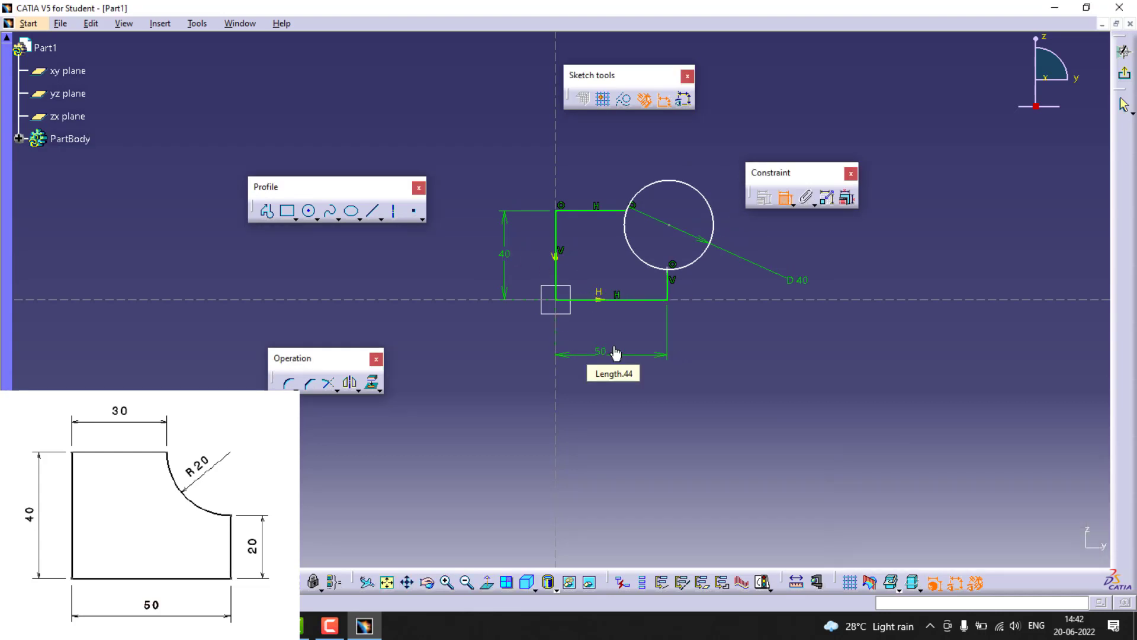
Step: Dimension the upper horizontal line and set its length to 30 mm
left_click(595, 211)
double_click(592, 172)
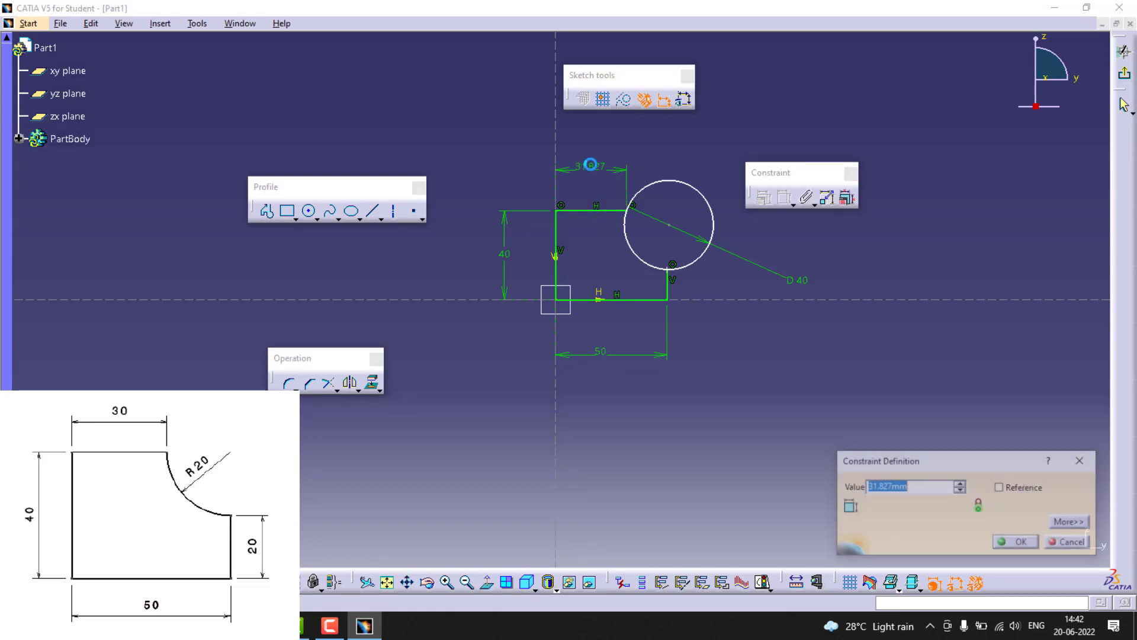
type("30")
key("Return")
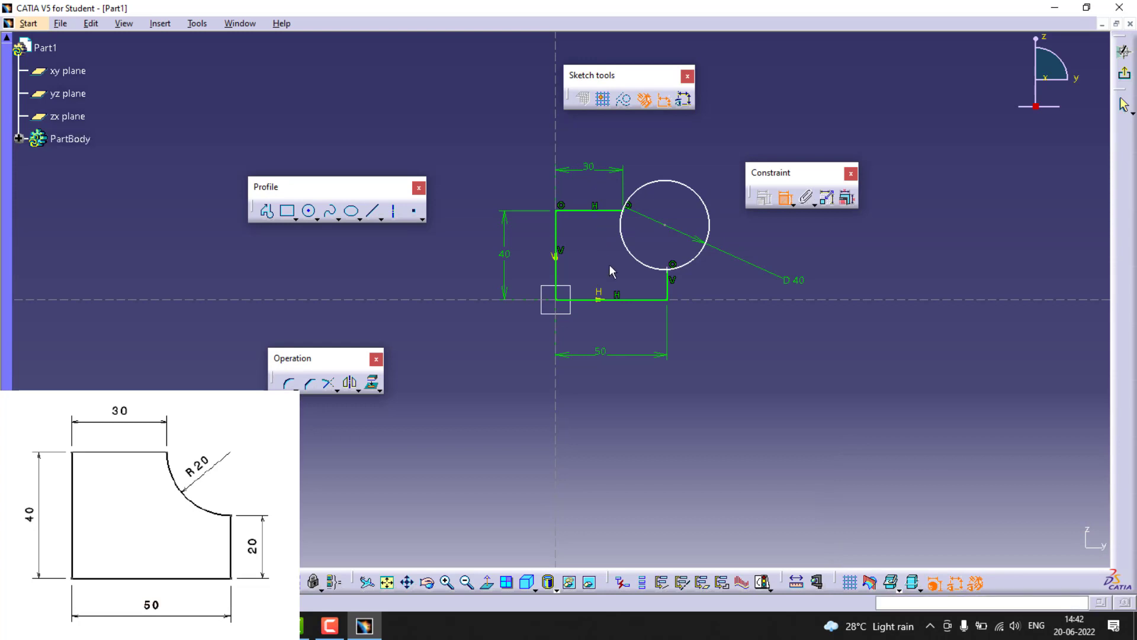
key("Escape")
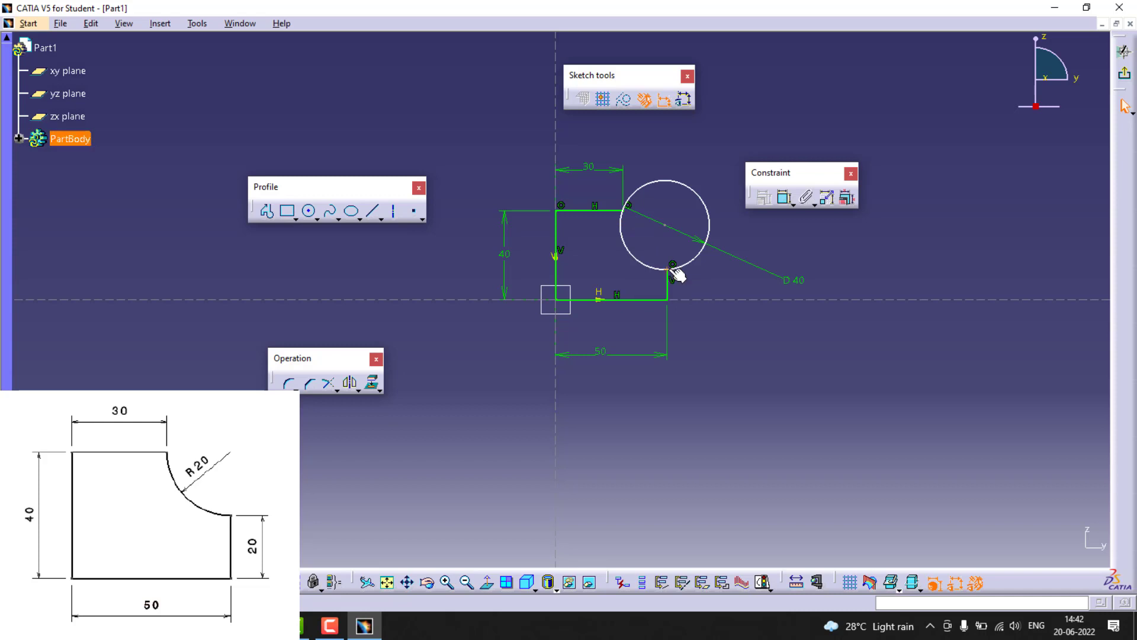
Step: Delete the short vertical line and redraw it from the bottom line's endpoint up to the circle
right_click(668, 273)
left_click(700, 463)
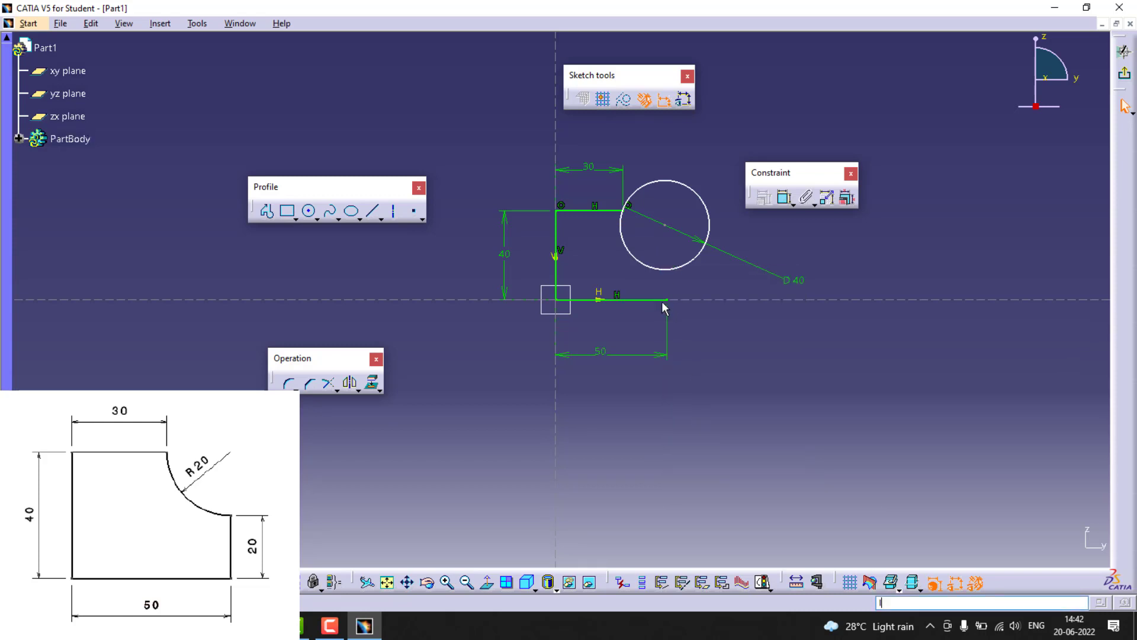
left_click(372, 210)
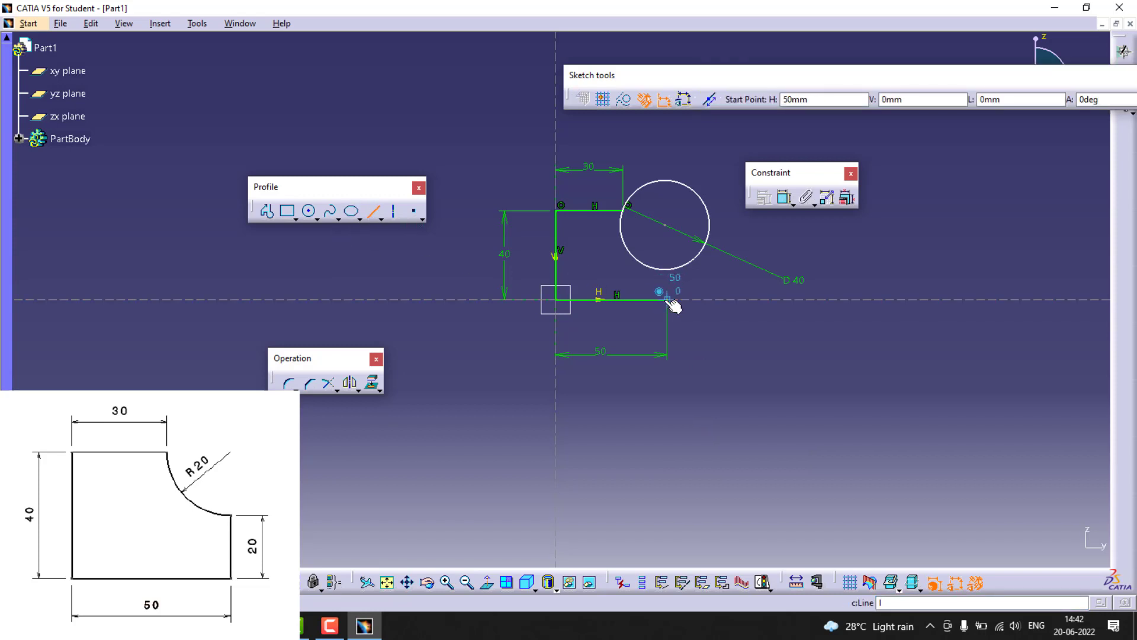
left_click(667, 300)
left_click(675, 272)
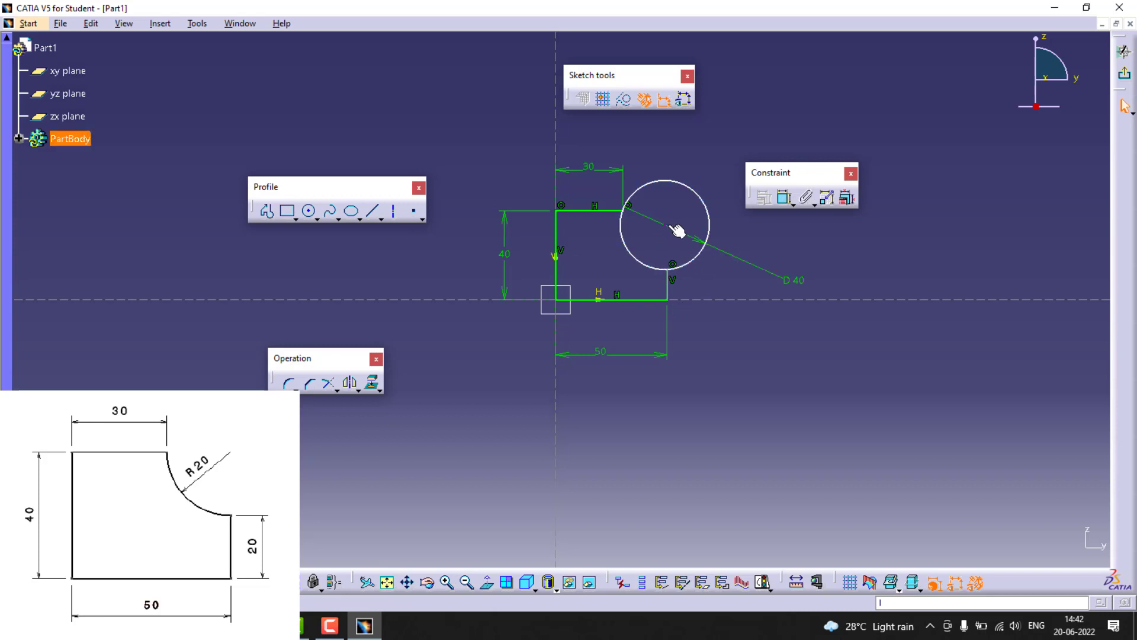
left_click_drag(665, 225, 684, 231)
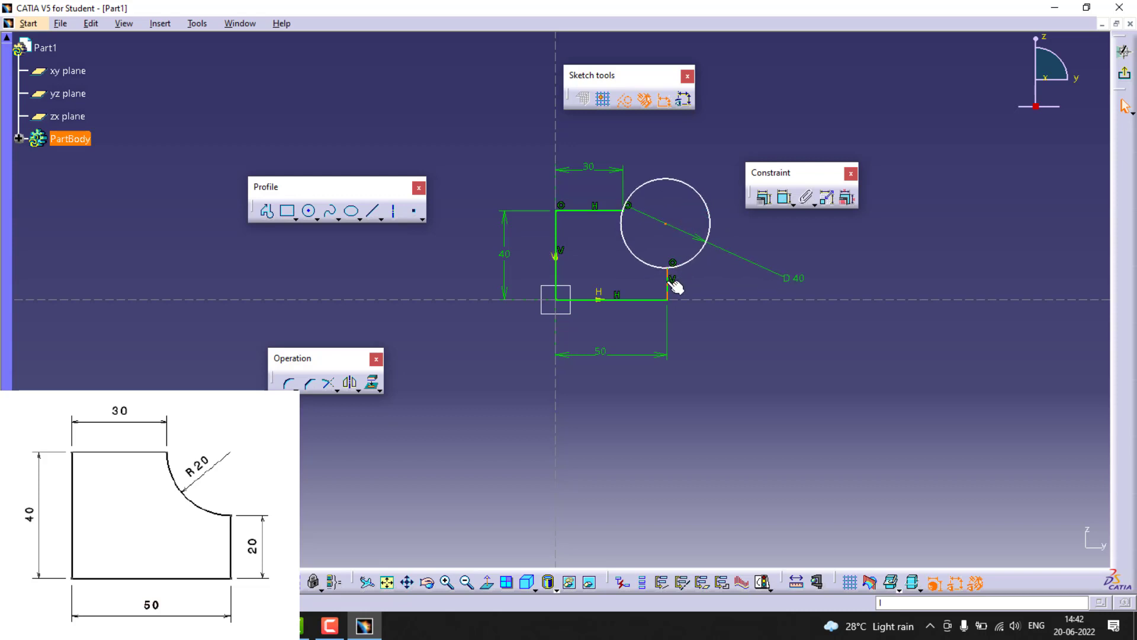
left_click(784, 198)
left_click(668, 285)
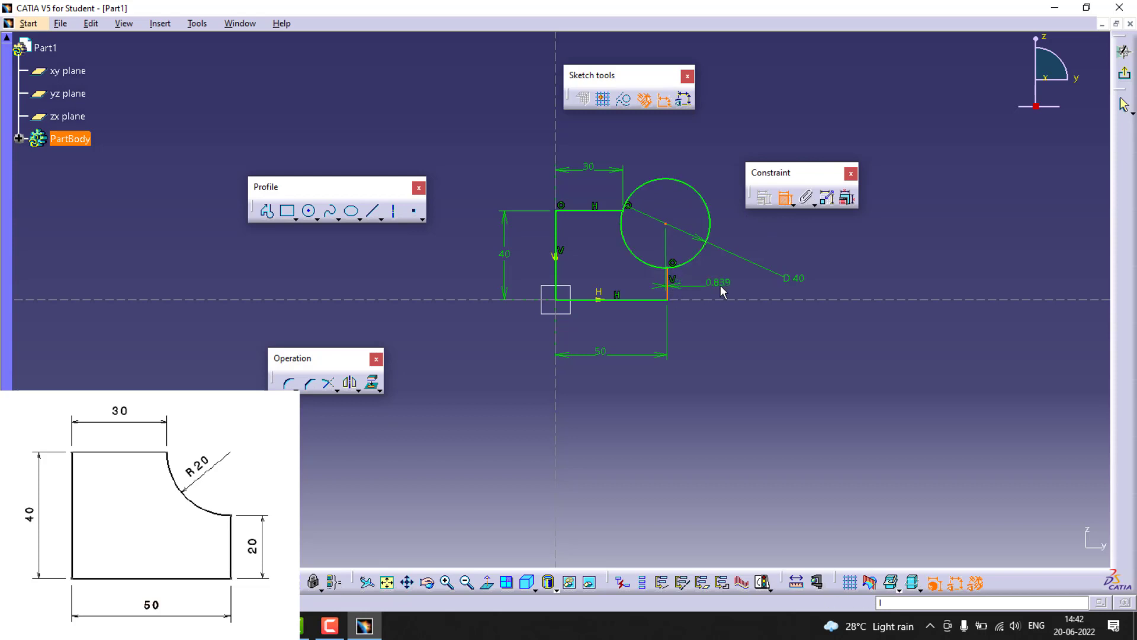
key("Escape")
Step: Dimension the short vertical line below the circle and set its length to 20 mm
left_click(785, 198)
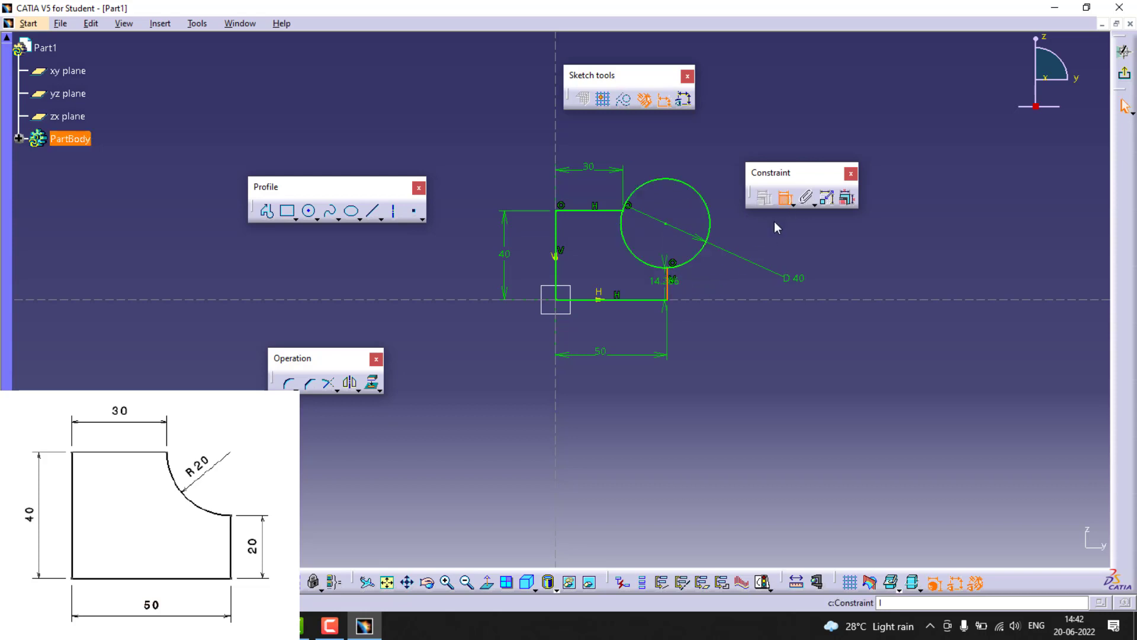
left_click(736, 278)
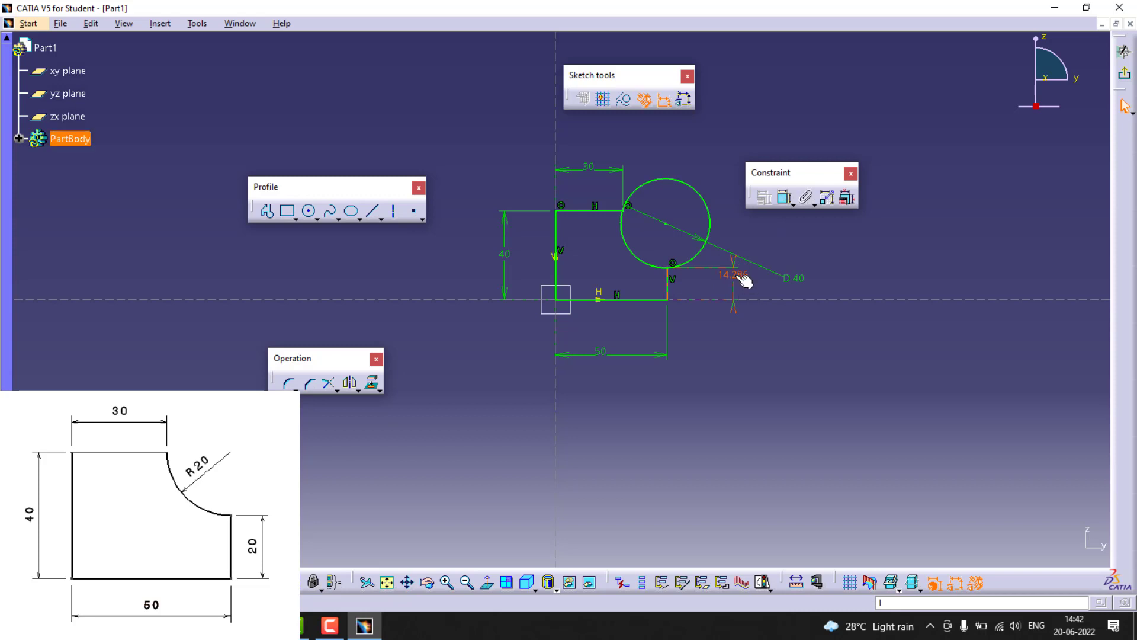
double_click(735, 275)
type("20")
key("Return")
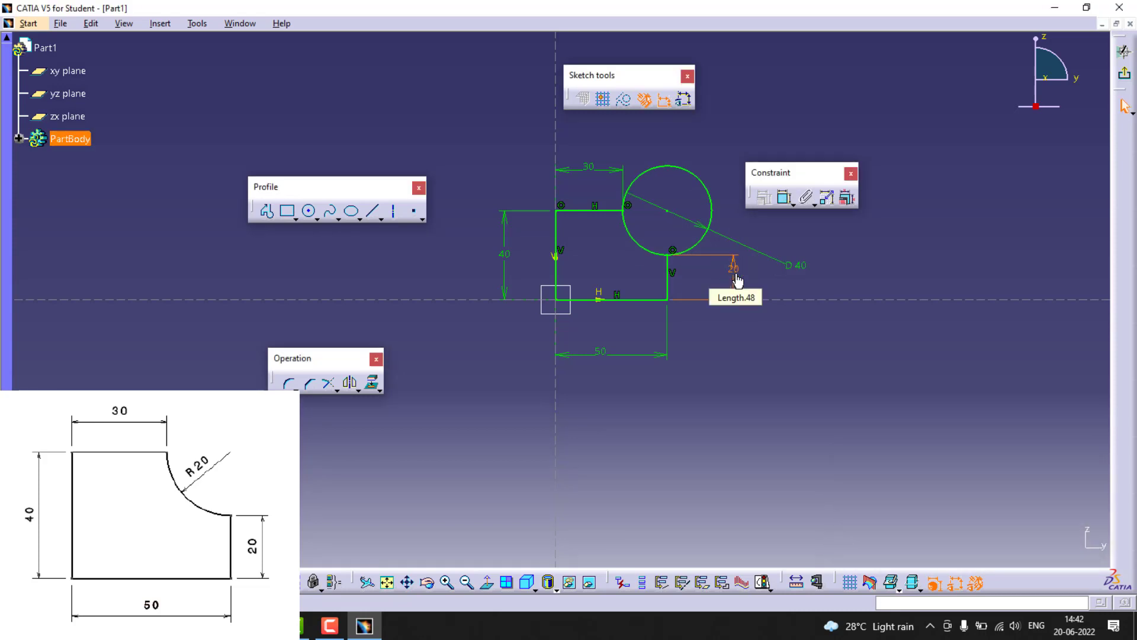
Step: Quick-trim the outer part of the circle so only the concave corner arc between the two lines is kept
left_click(336, 388)
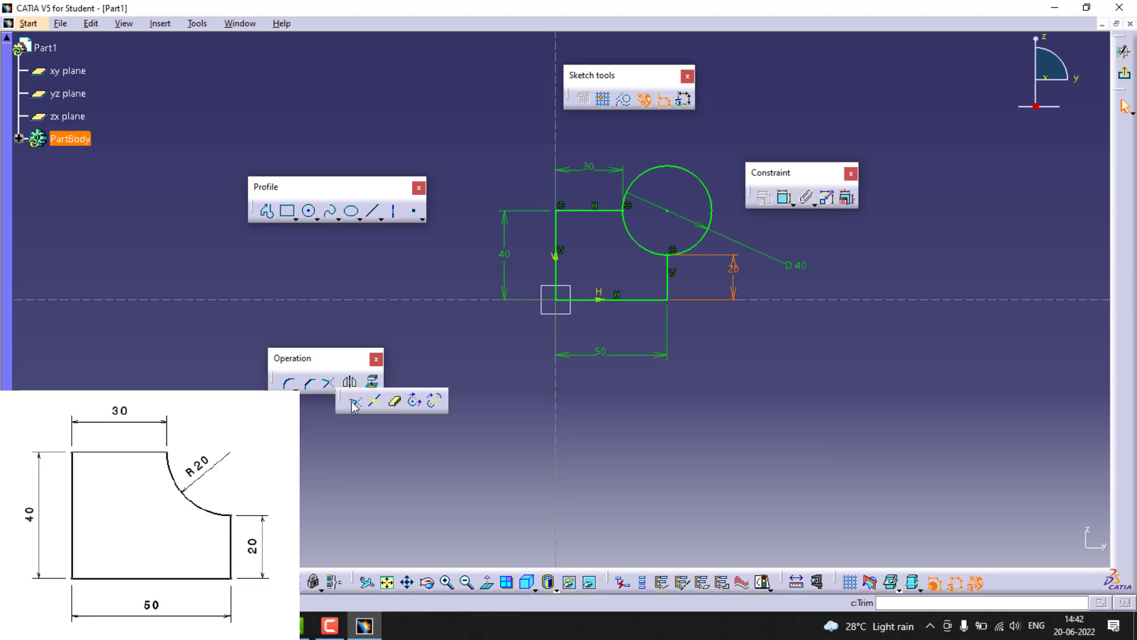
left_click(395, 401)
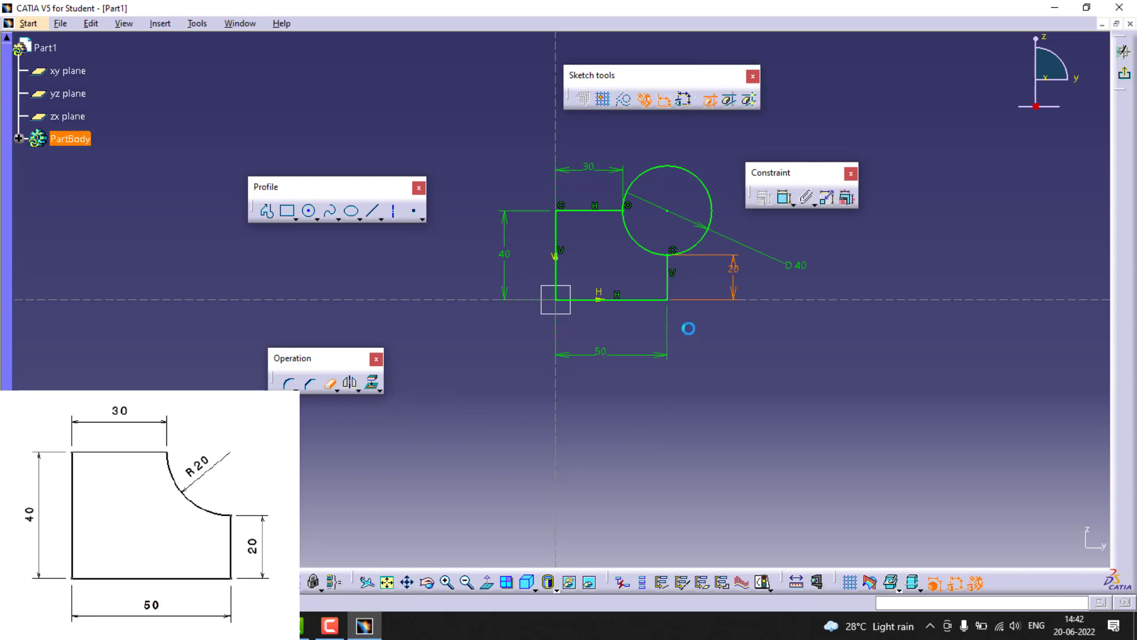
left_click(717, 217)
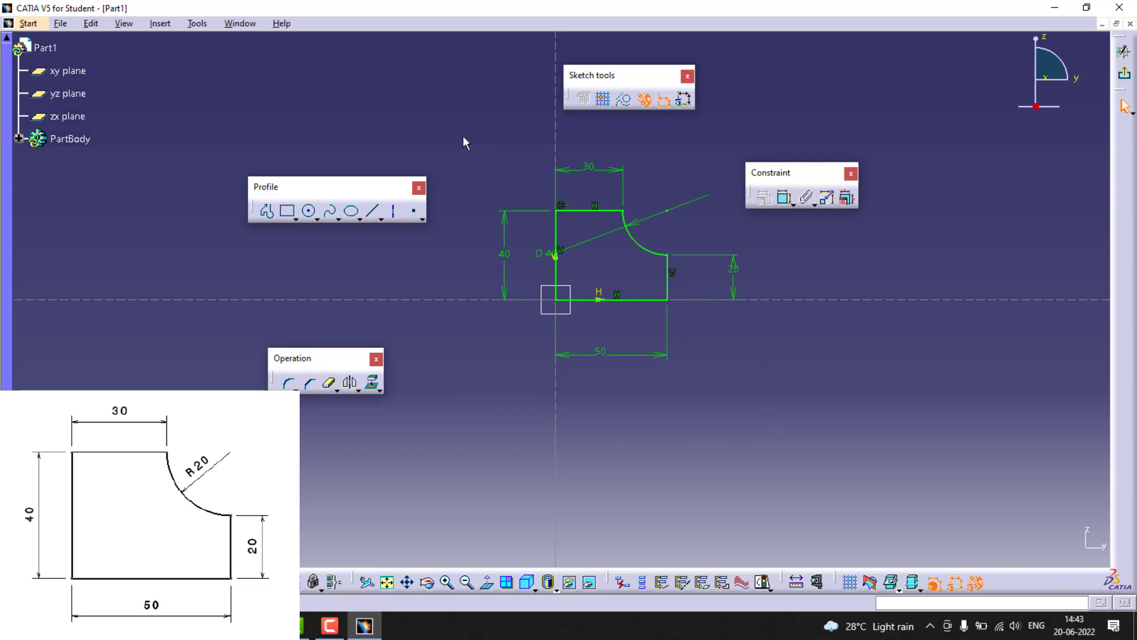
Step: Delete the whole profile with its dimensions and start a new sketch on the yz plane
left_click_drag(463, 136, 799, 452)
key("Delete")
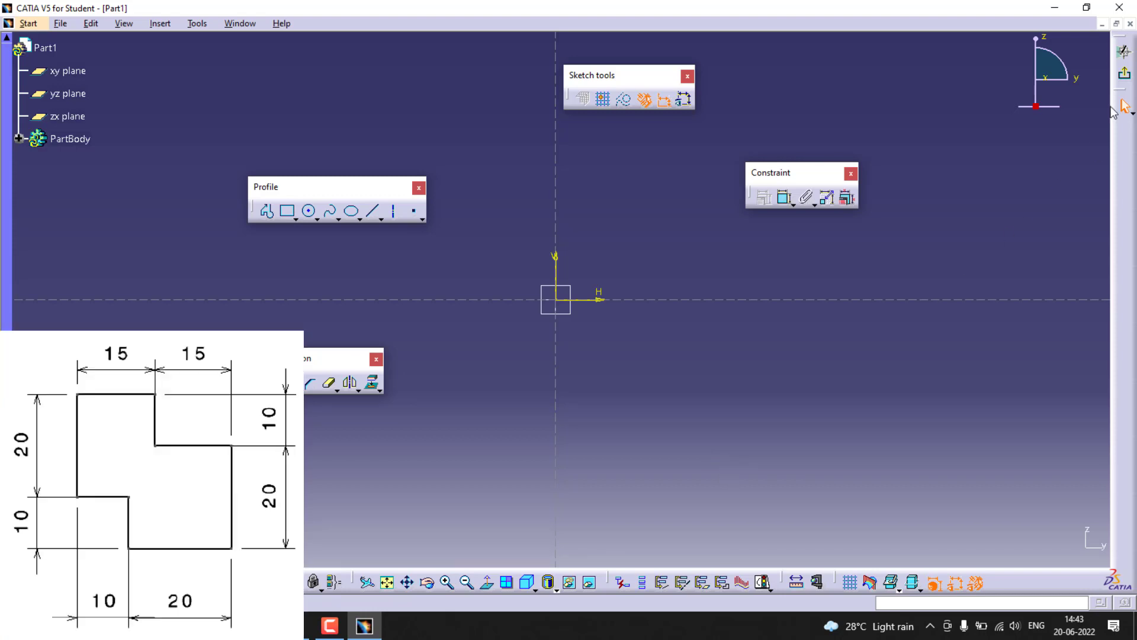
left_click(1124, 73)
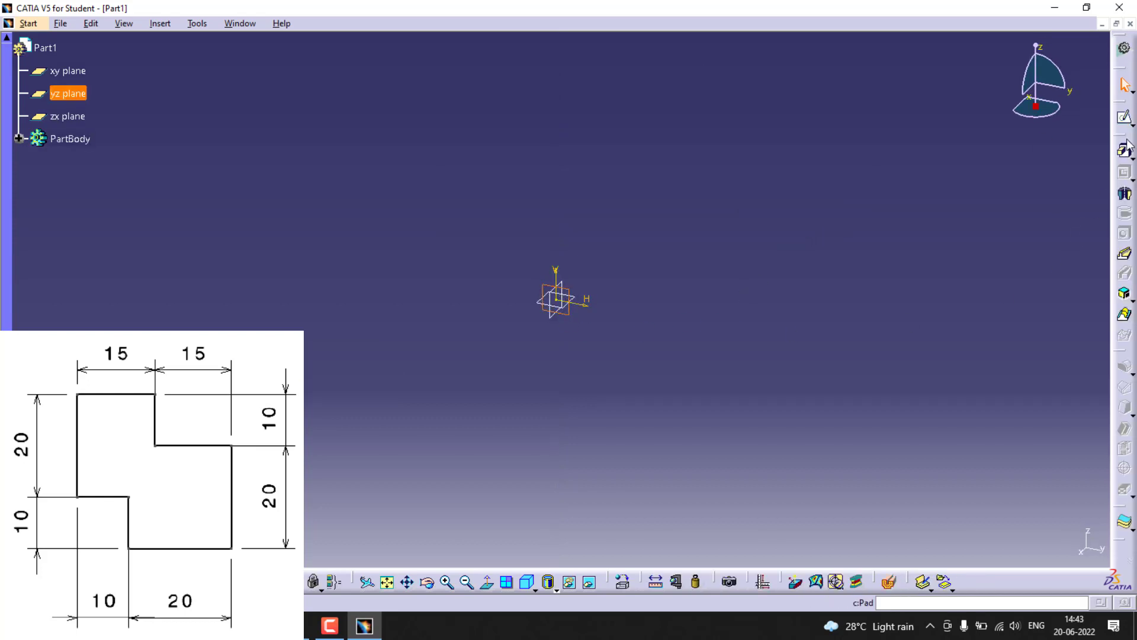
left_click(1124, 117)
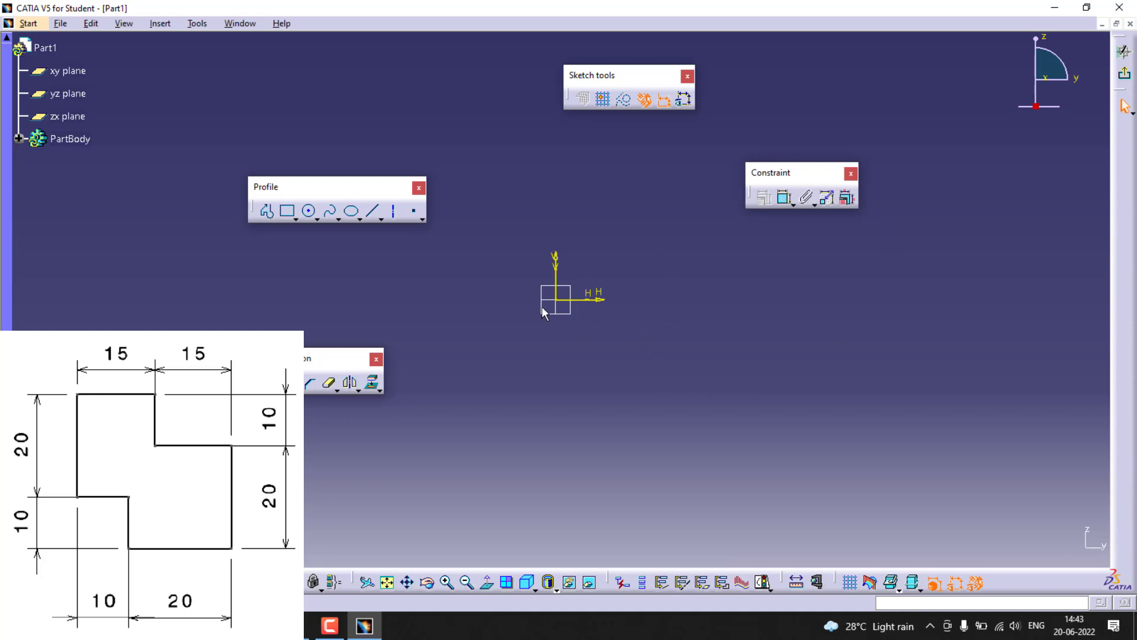
Step: Start a profile at the origin with a 20 mm vertical line going up
left_click(267, 212)
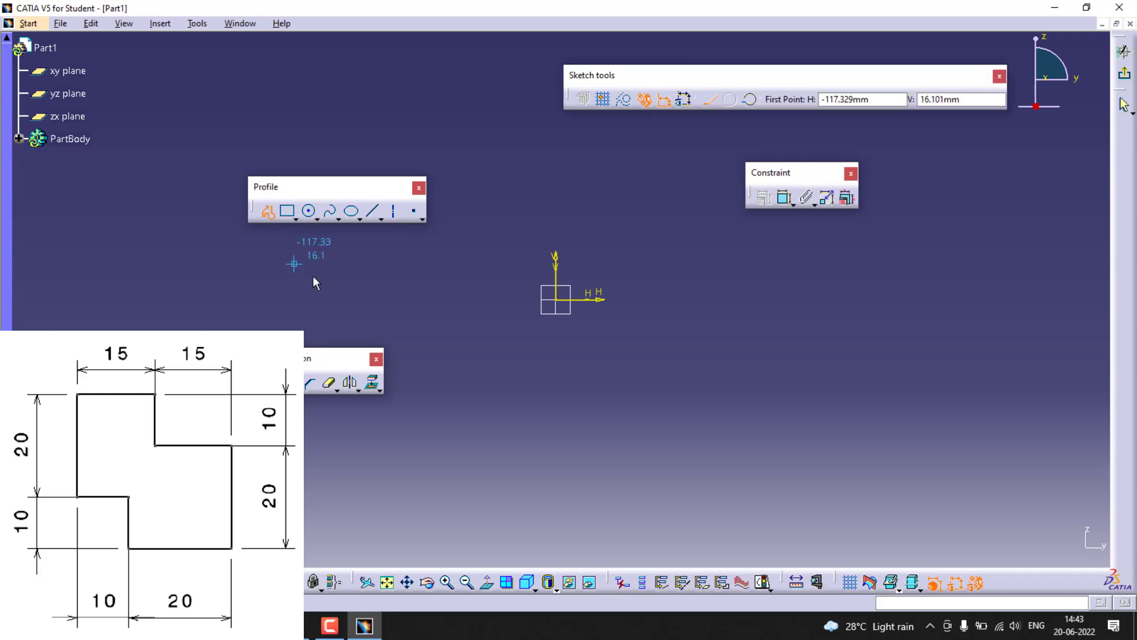
left_click(557, 300)
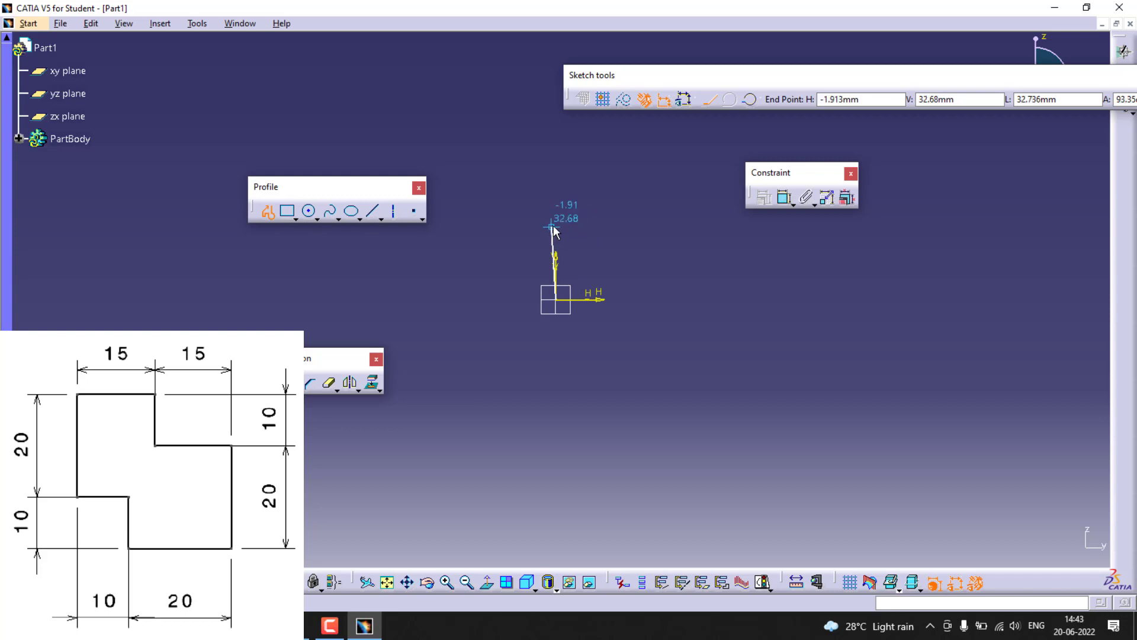
key("Tab")
key("Tab")
key("Tab")
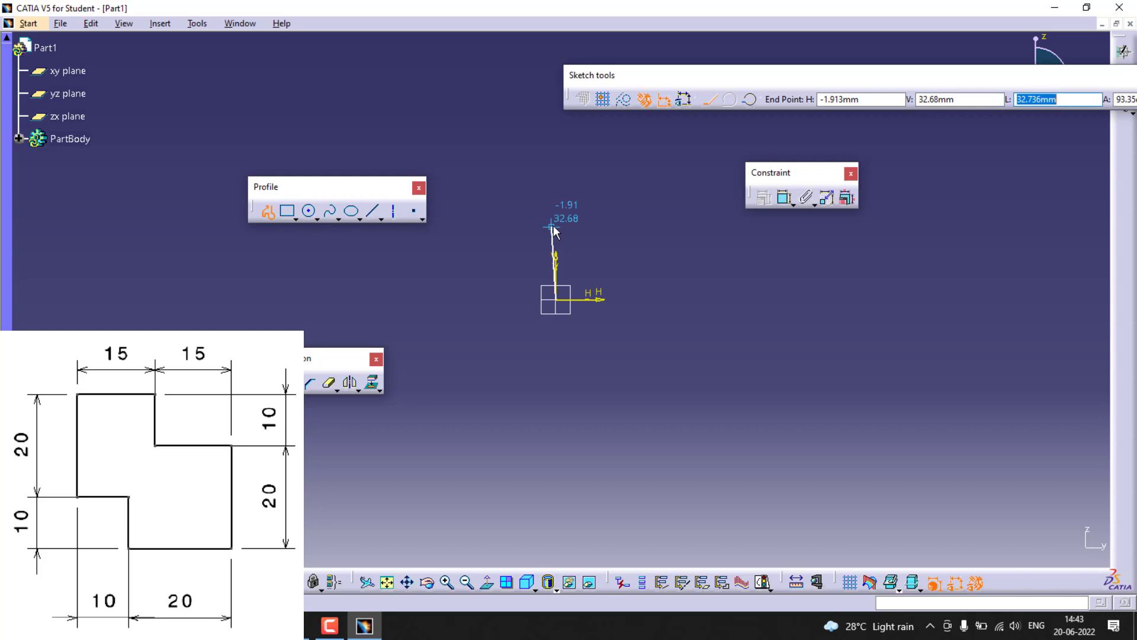
type("20")
key("Return")
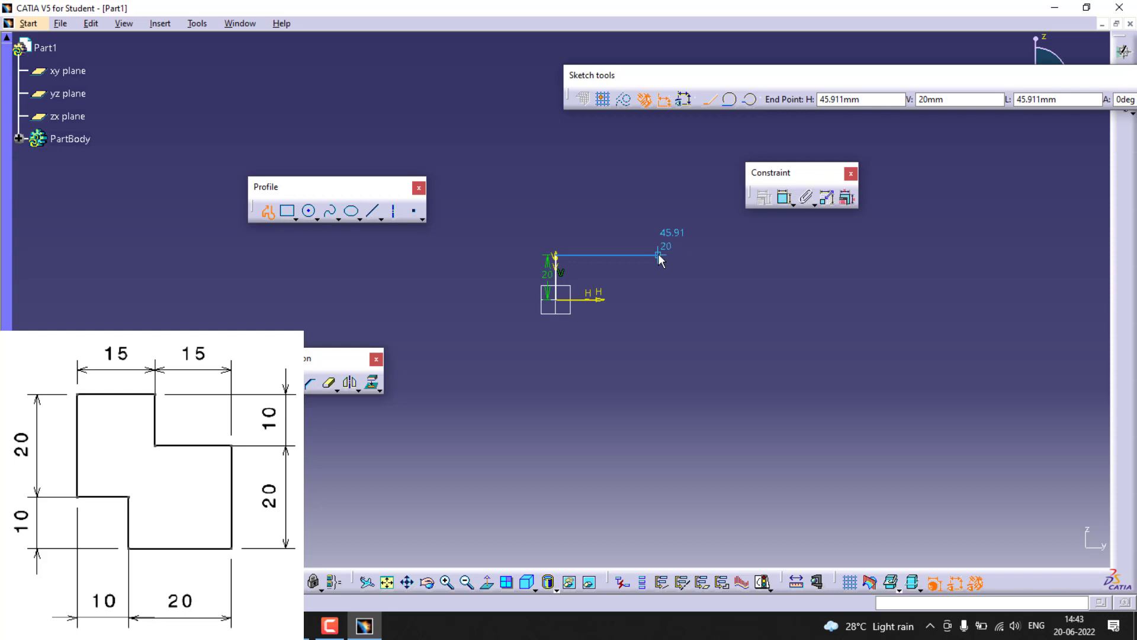
Step: Continue the profile with a 15 mm horizontal line to the right from the top of the vertical line
key("Tab")
key("Tab")
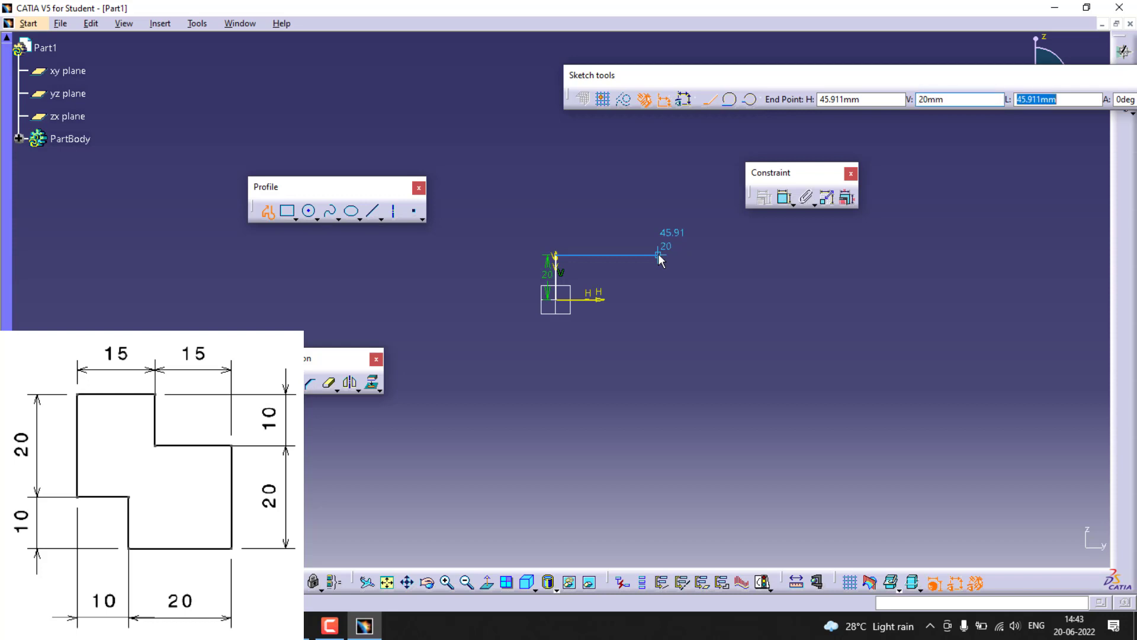
type("15")
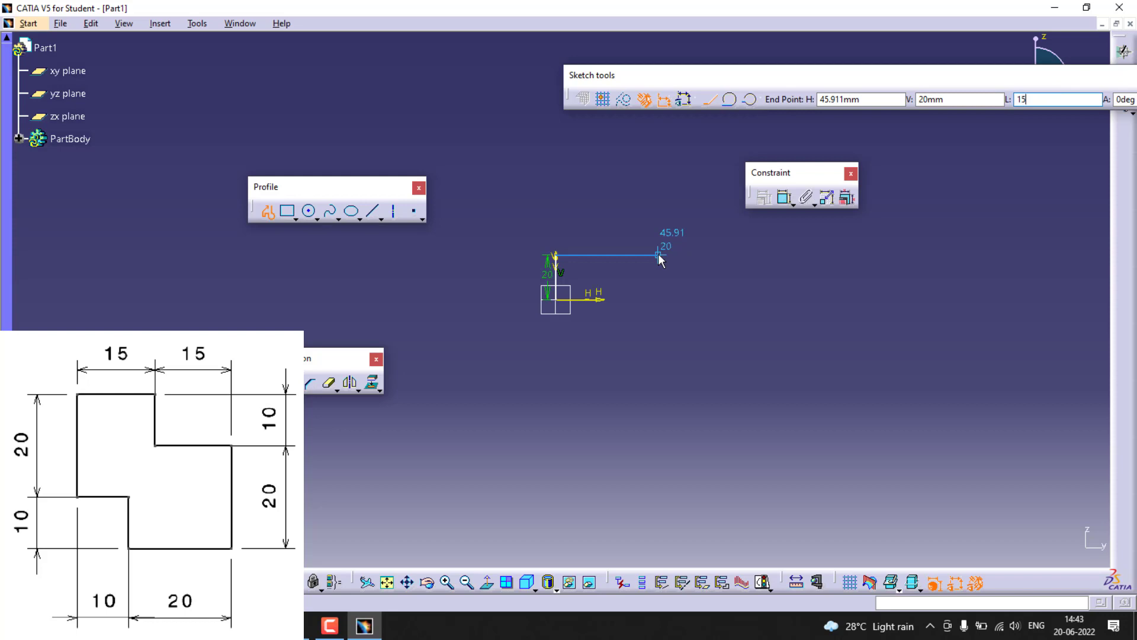
left_click(602, 255)
left_click(588, 252)
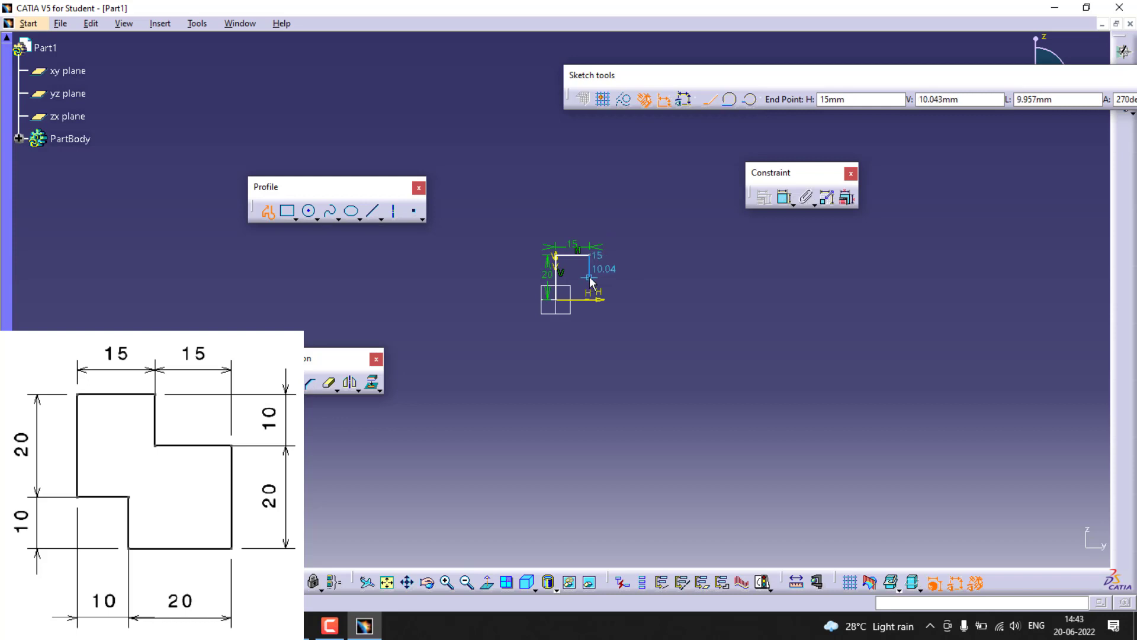
Step: Continue the profile with a vertical line down to an end point at V 10 mm
key("Tab")
type("10")
key("Return")
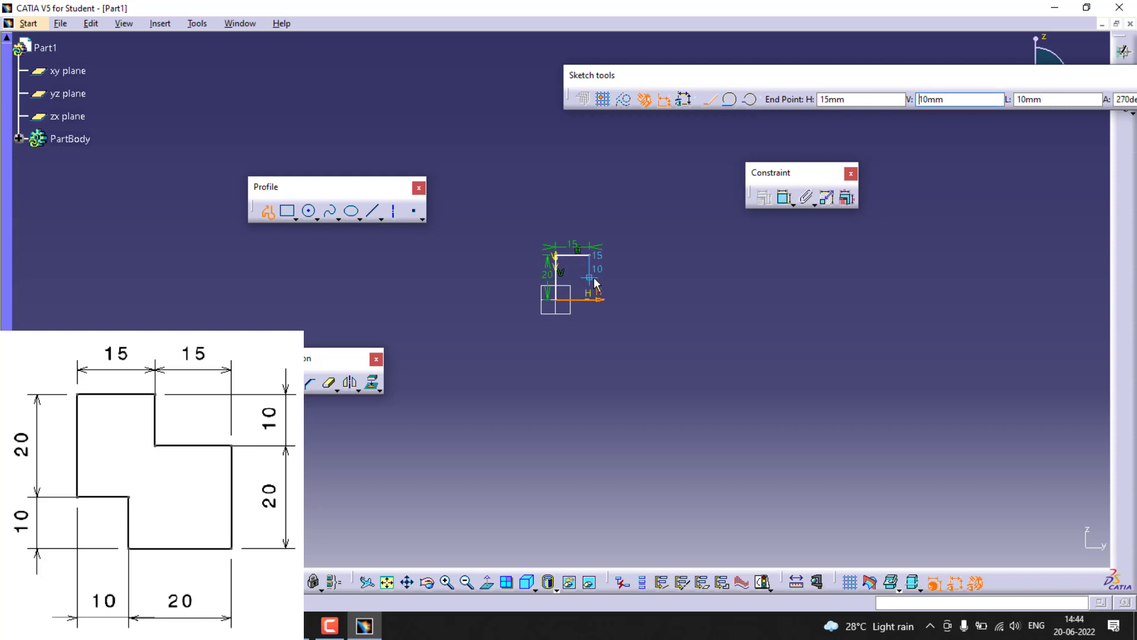
left_click(592, 281)
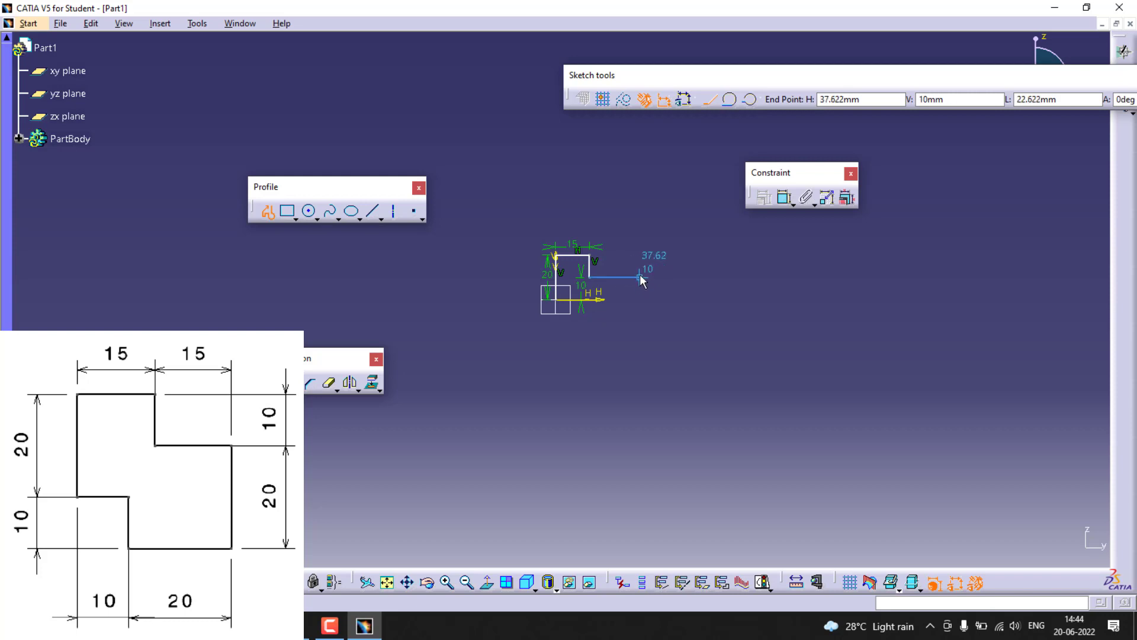
Step: Continue the profile with a 15 mm horizontal line to the right, forming the upper step
key("Tab")
key("Tab")
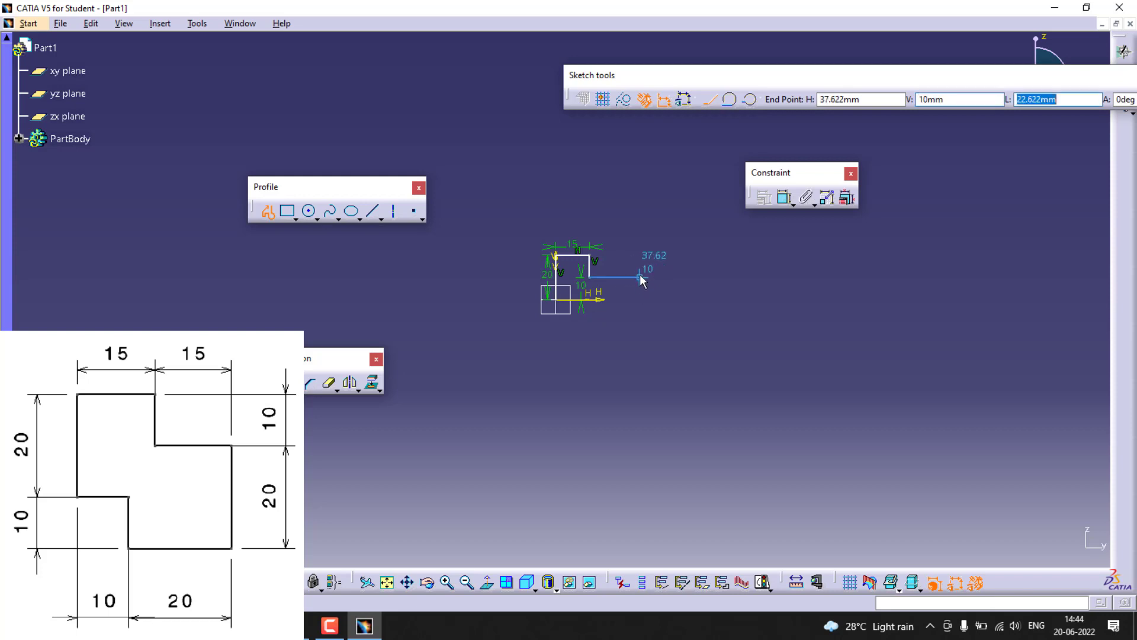
type("15")
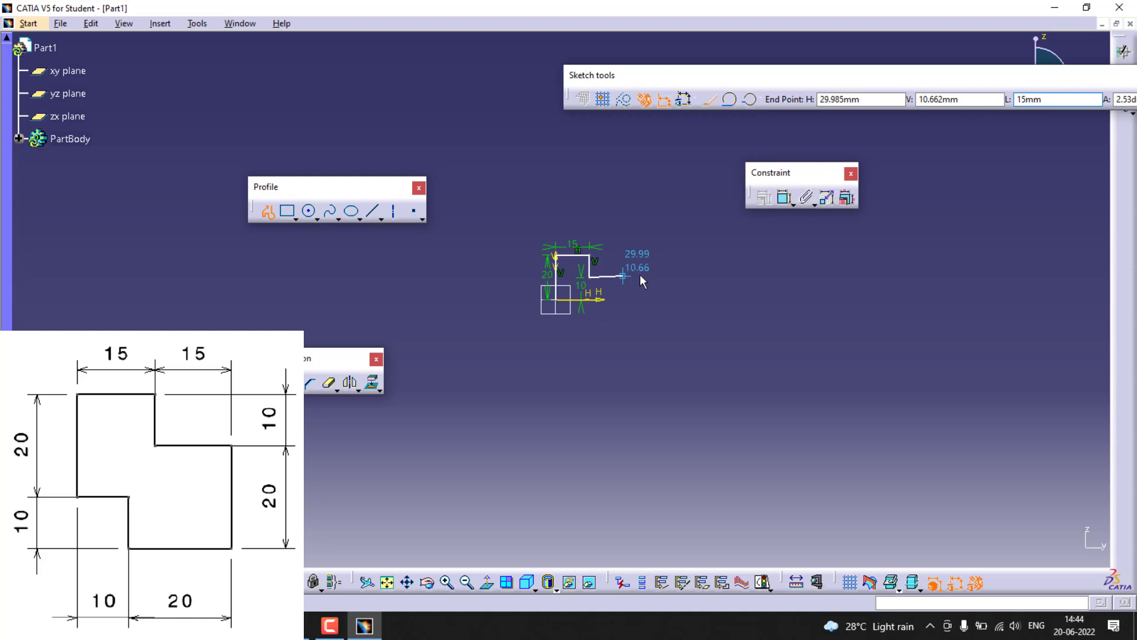
key("Return")
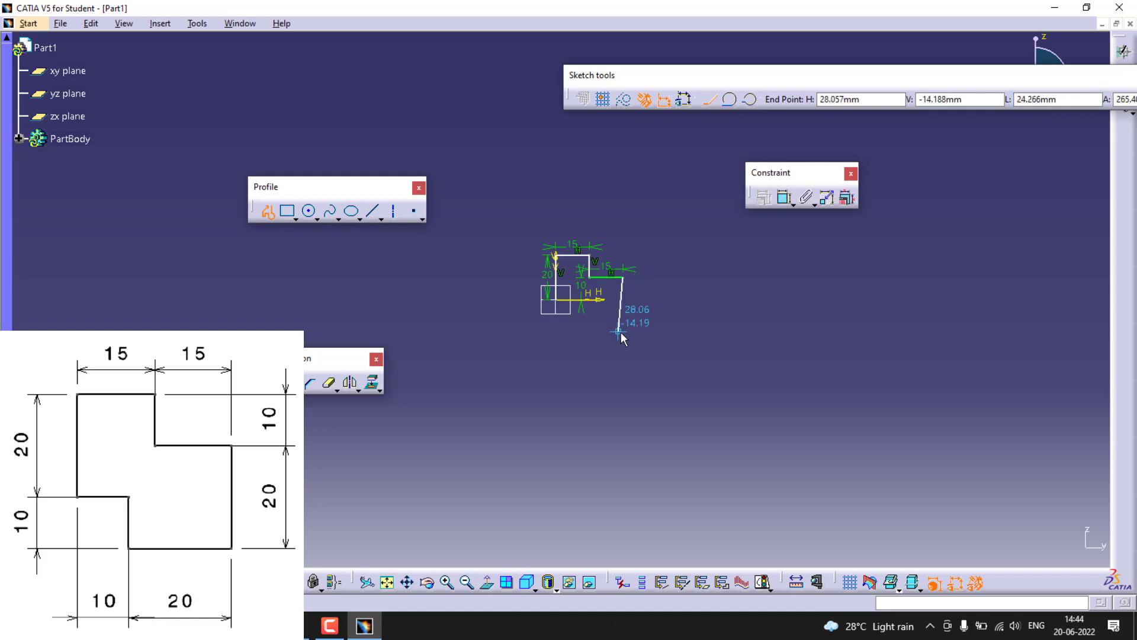
Step: Continue the profile with a 20 mm vertical line going down from the upper step's outer end
key("Tab")
key("Tab")
type("20")
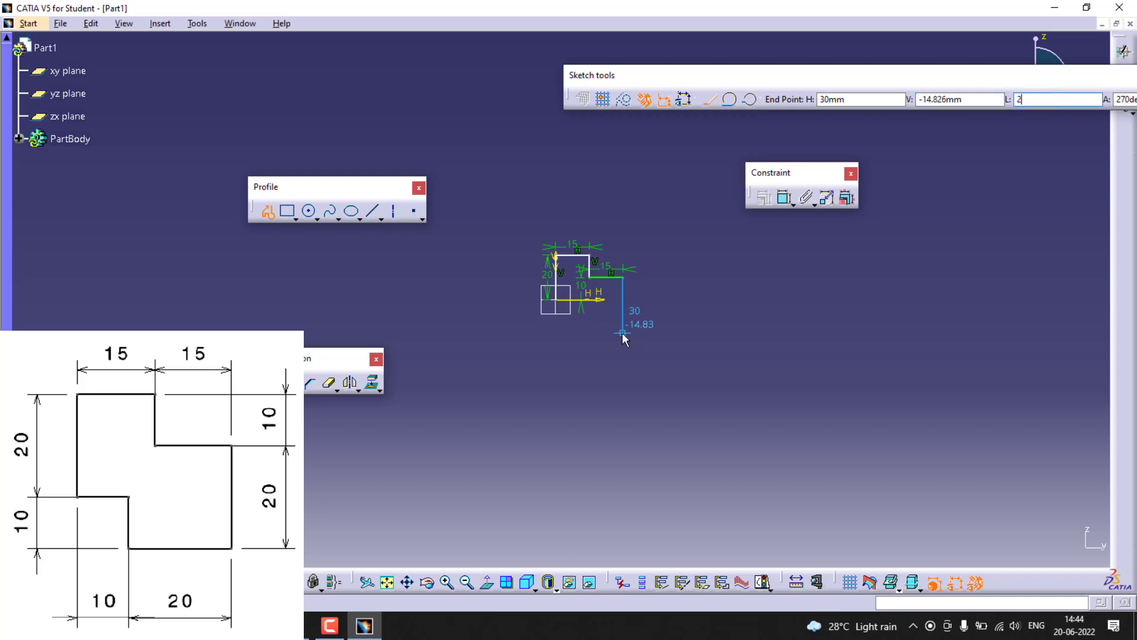
key("Return")
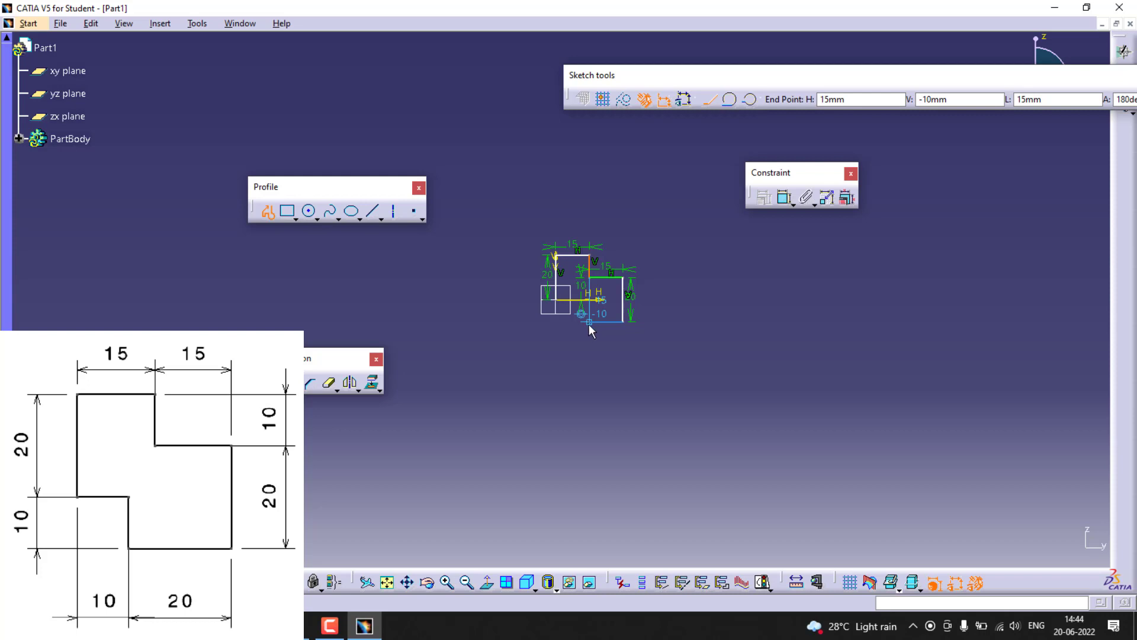
Step: Continue the profile with a 20 mm horizontal line to the left as the bottom edge
key("Tab")
key("Tab")
type("20")
key("Return")
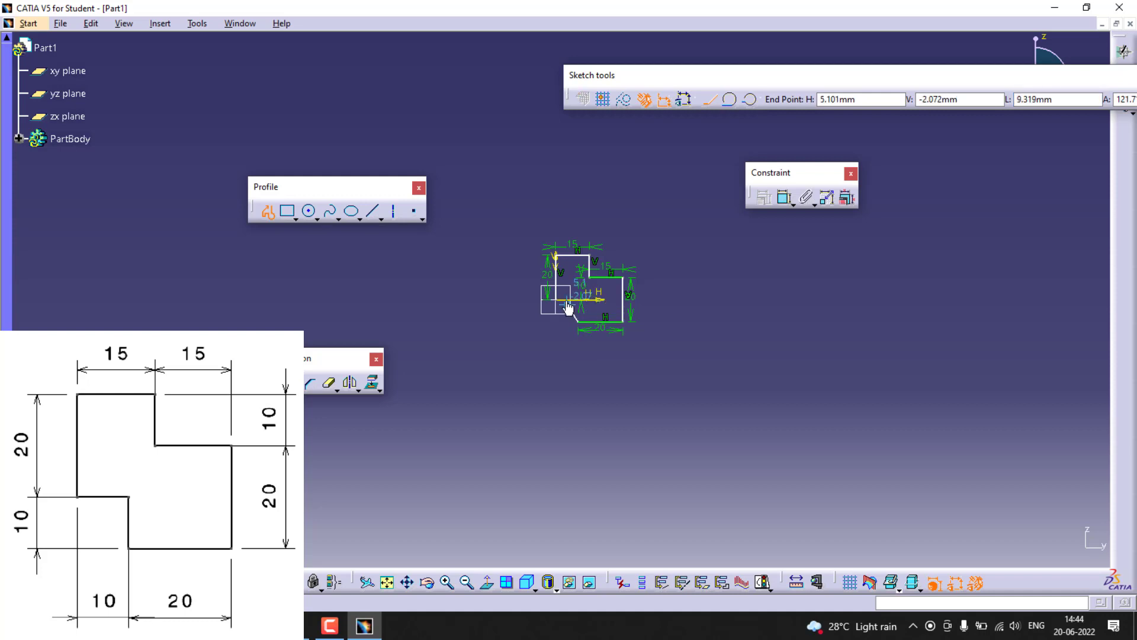
Step: Add a 10 mm vertical line up from the bottom edge and close the profile horizontally at the origin
scroll(571, 305, "down", 2)
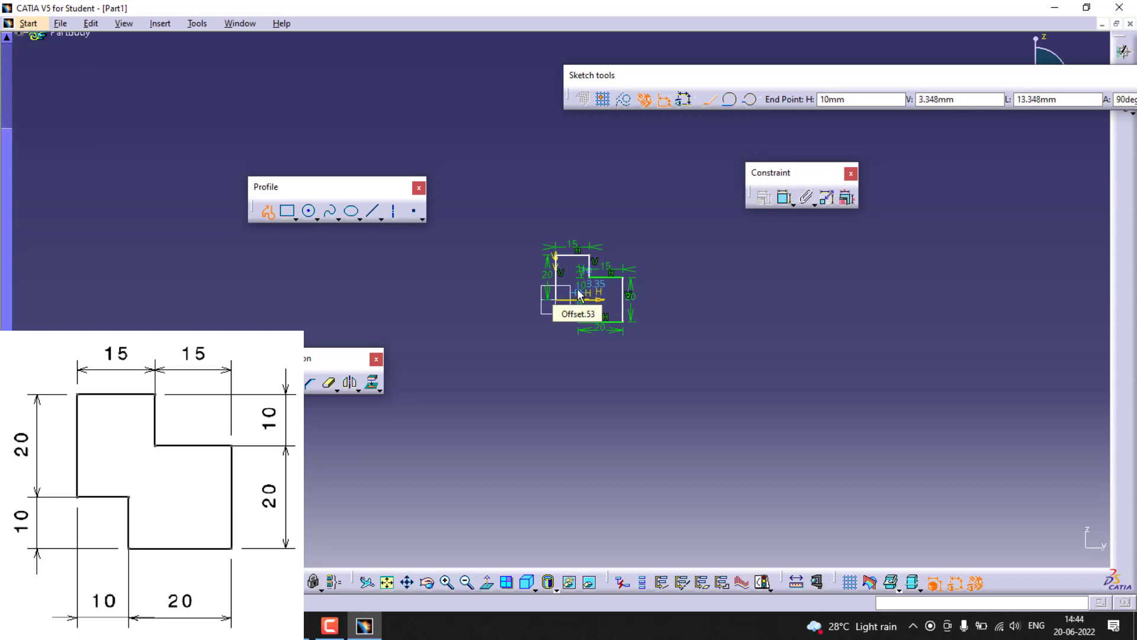
key("Tab")
key("Tab")
type("10")
key("Return")
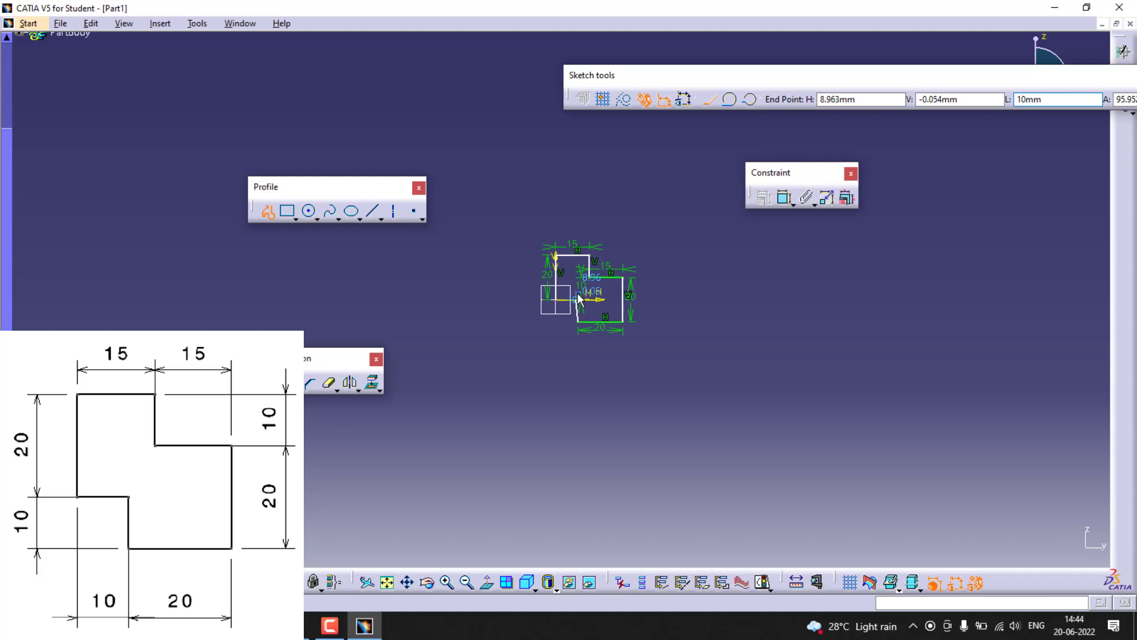
left_click(578, 296)
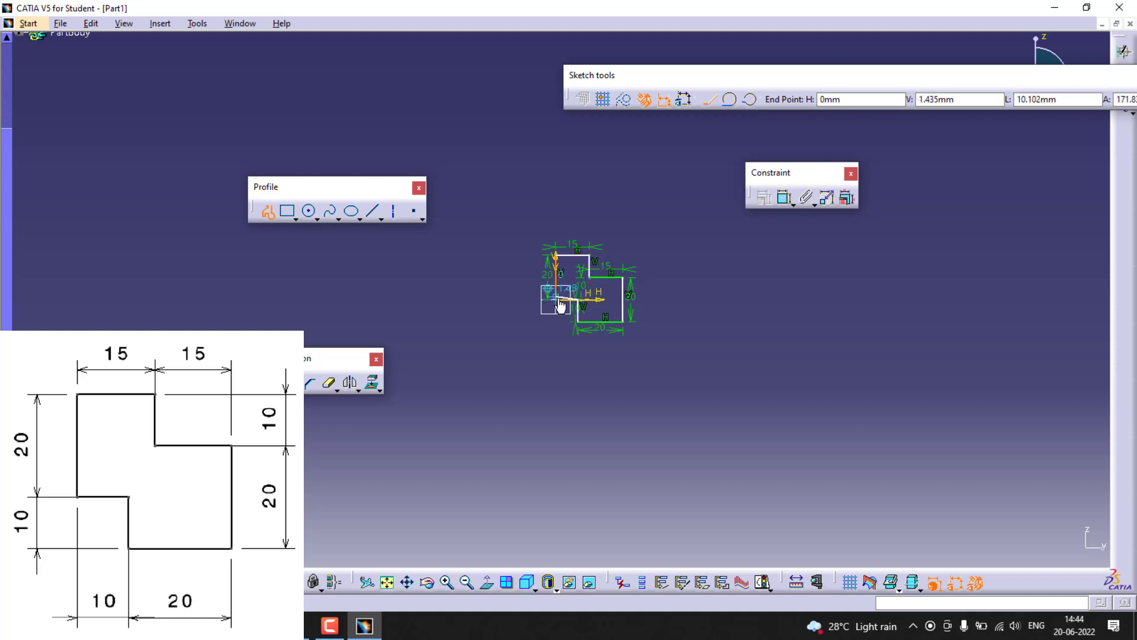
left_click(557, 301)
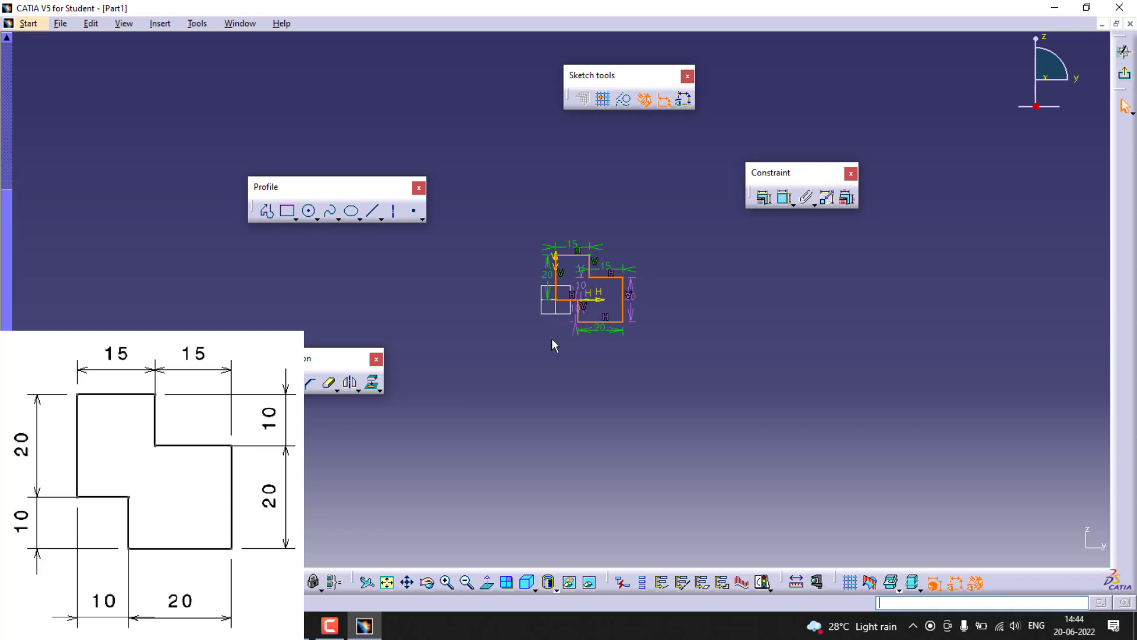
Step: Delete the redundant 10 mm dimension between the upper step line and the horizontal axis
middle_click_drag(559, 317, 556, 172, "ctrl")
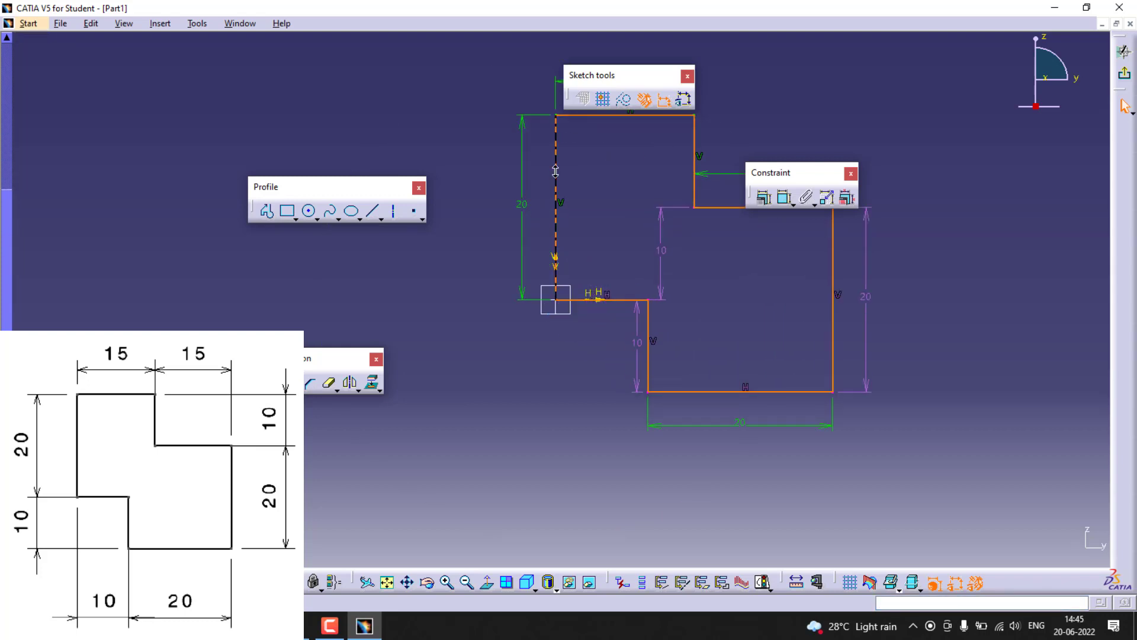
right_click(666, 252)
left_click(690, 444)
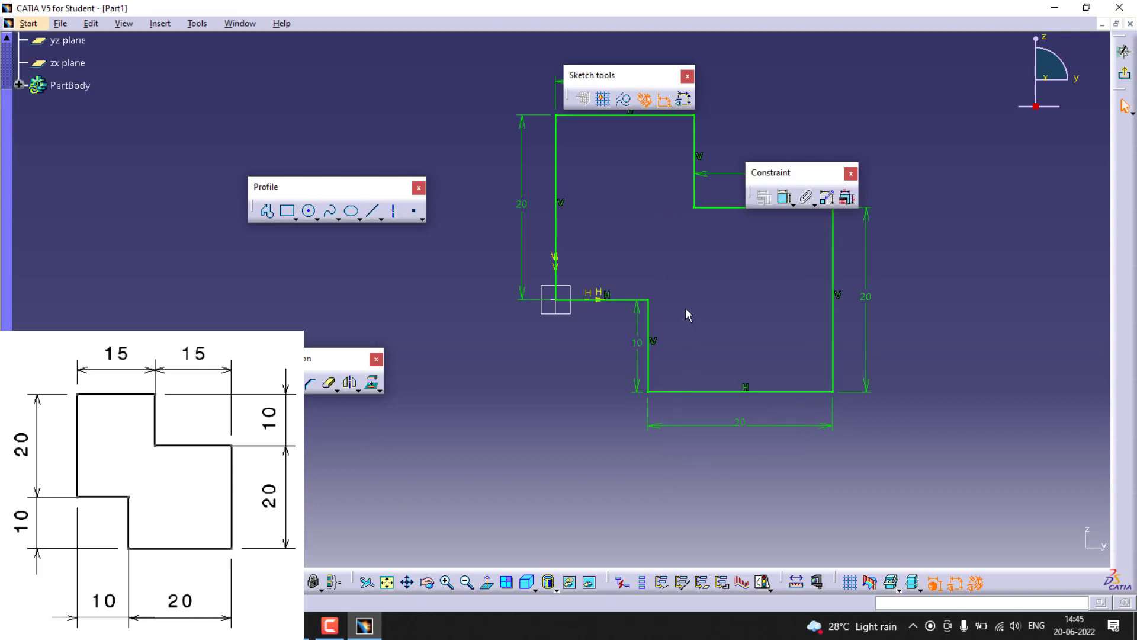
Step: Delete the entire stepped profile together with all its dimensions
middle_click_drag(706, 298, 699, 366, "ctrl")
mouse_move(672, 198)
middle_mouse_down()
mouse_move(647, 244)
mouse_move(646, 220)
middle_mouse_up()
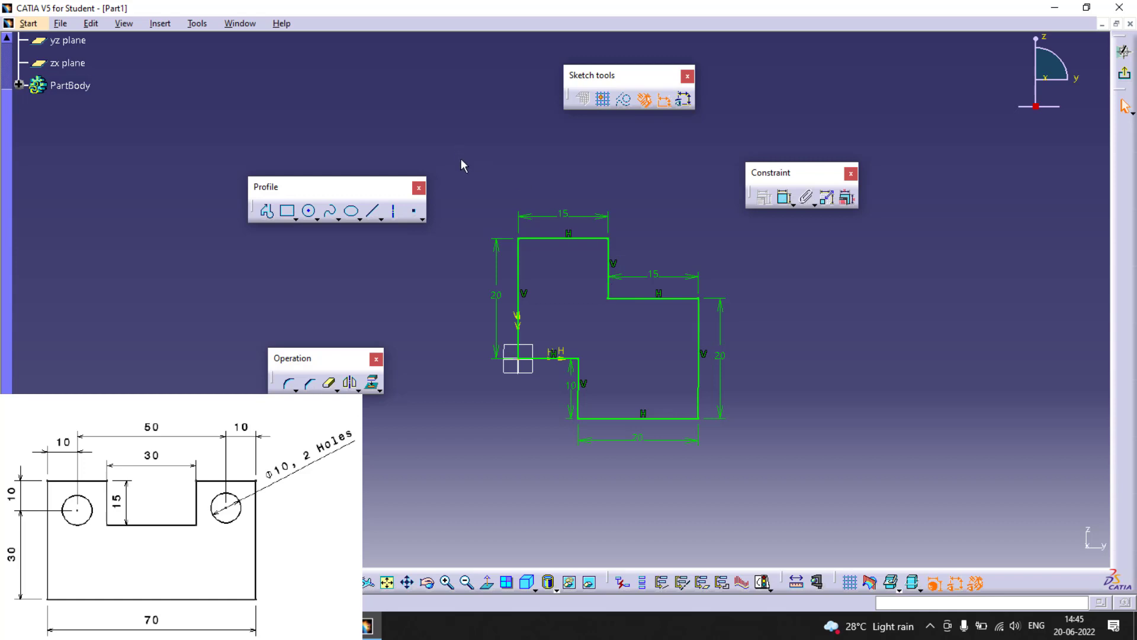
mouse_move(461, 158)
left_mouse_down()
mouse_move(757, 438)
mouse_move(781, 487)
left_mouse_up()
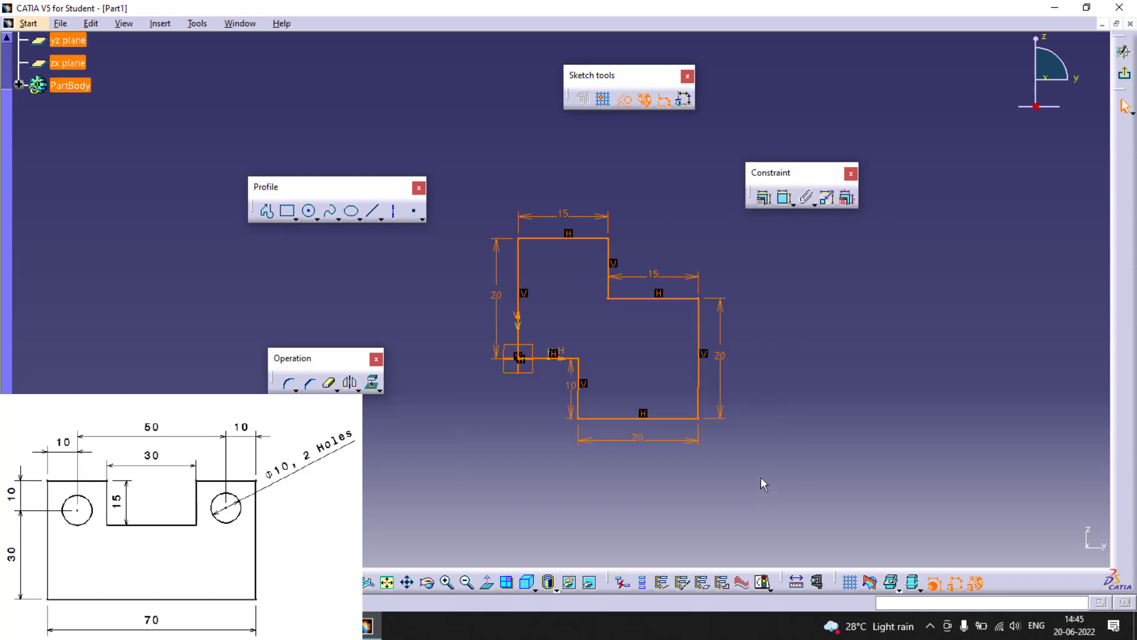
key("Delete")
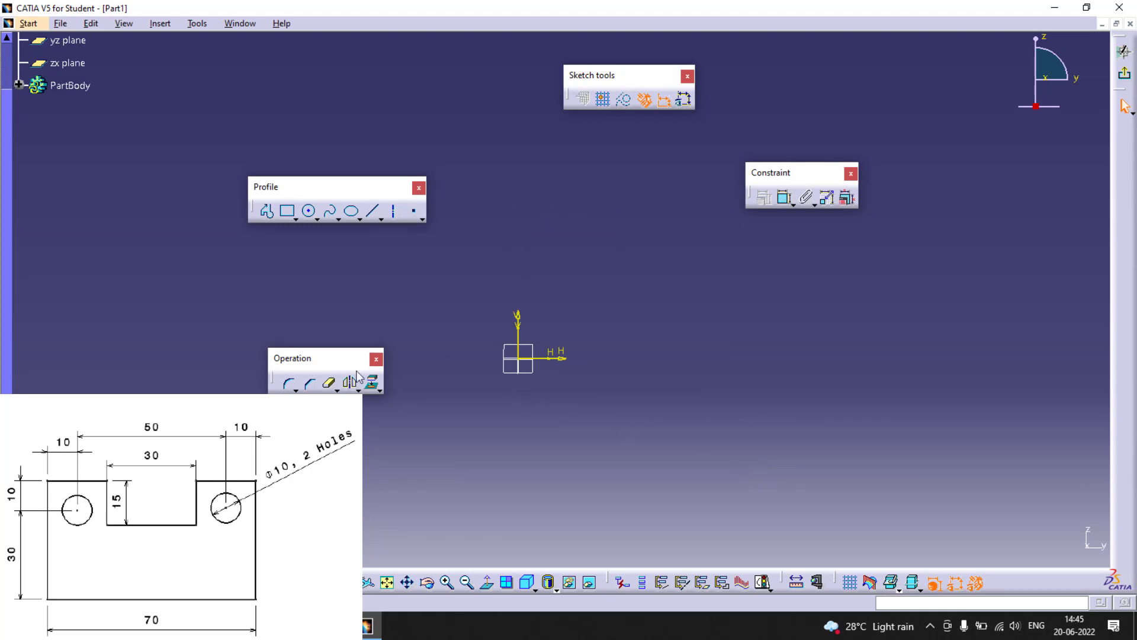
left_click(266, 211)
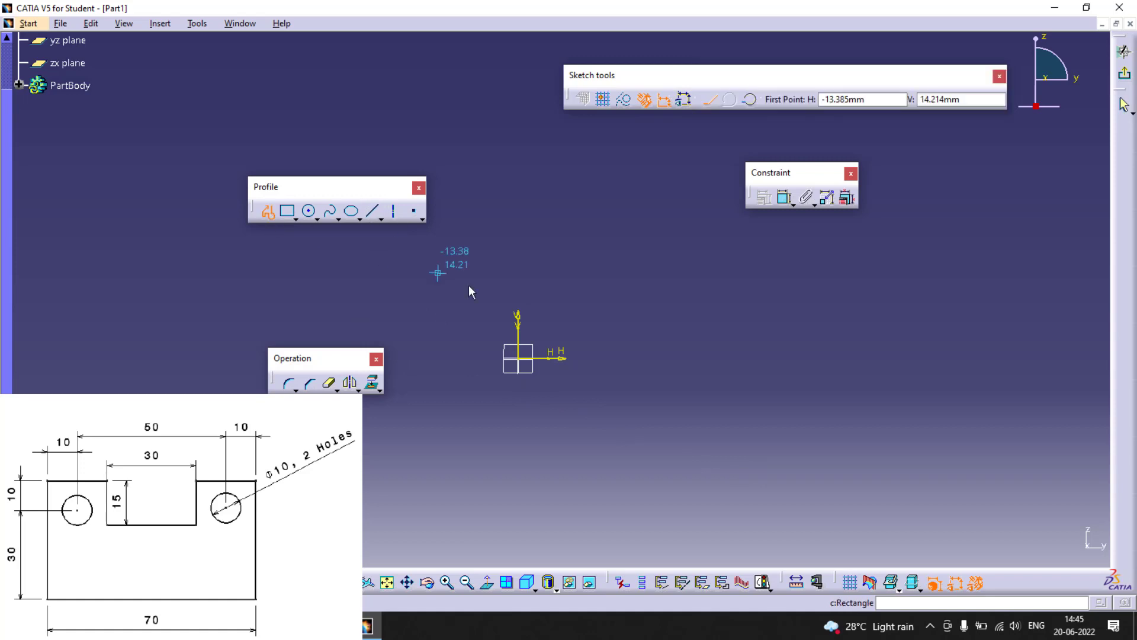
left_click(519, 359)
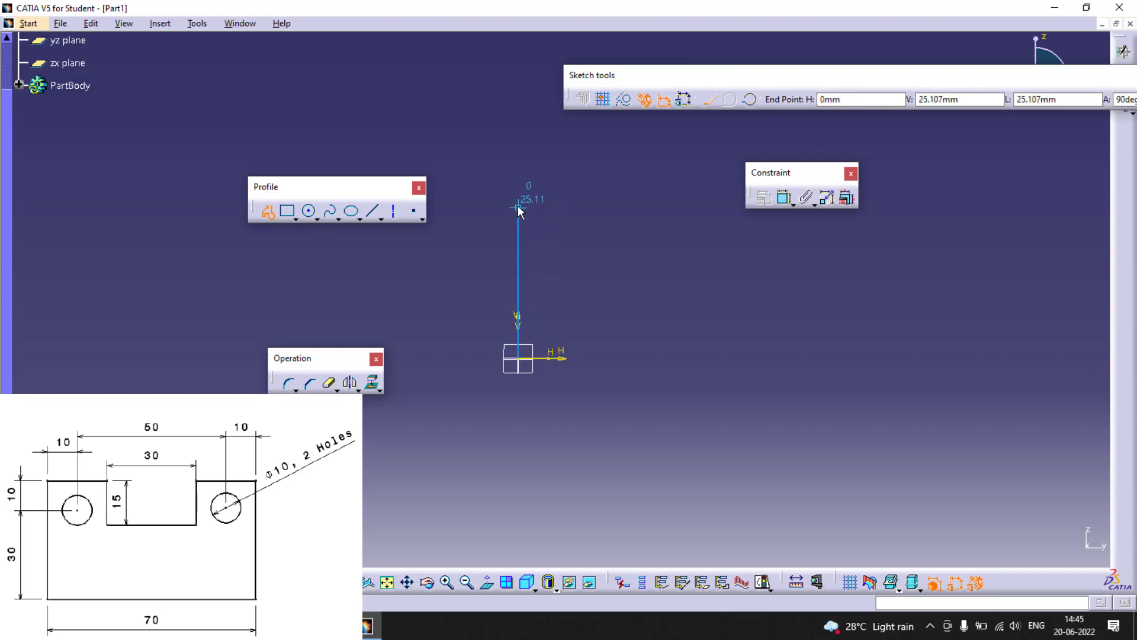
key("Escape")
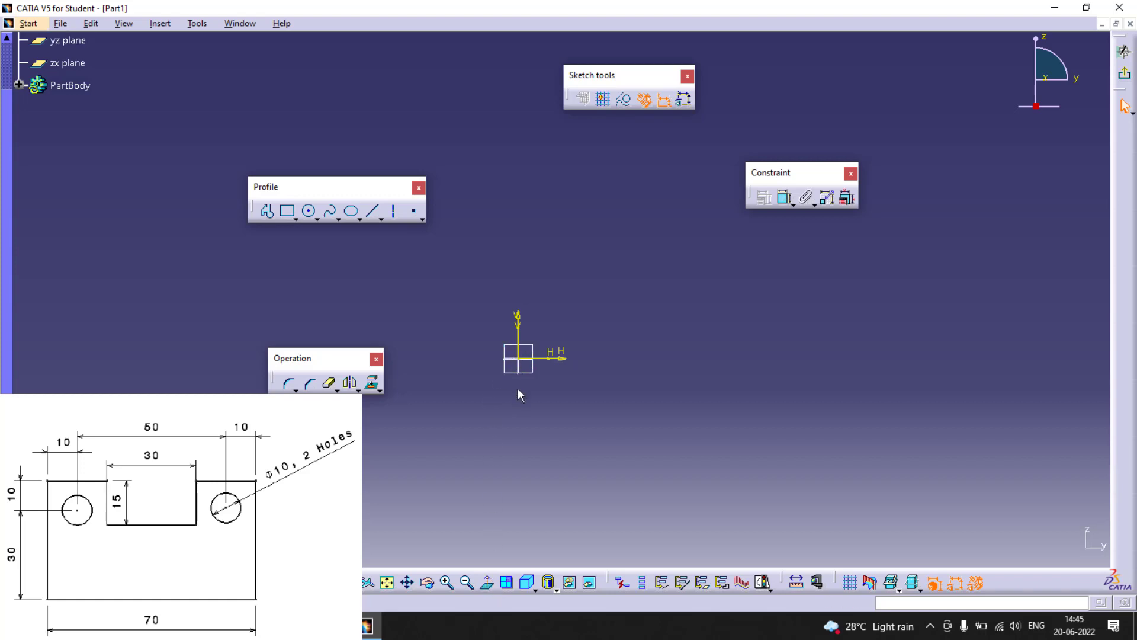
left_click(286, 212)
Step: Sketch a closed stepped profile from the origin, about 23 mm wide and 26 mm high, with a lower step about 11 mm wide and 17 mm high
left_click(266, 211)
left_click(519, 359)
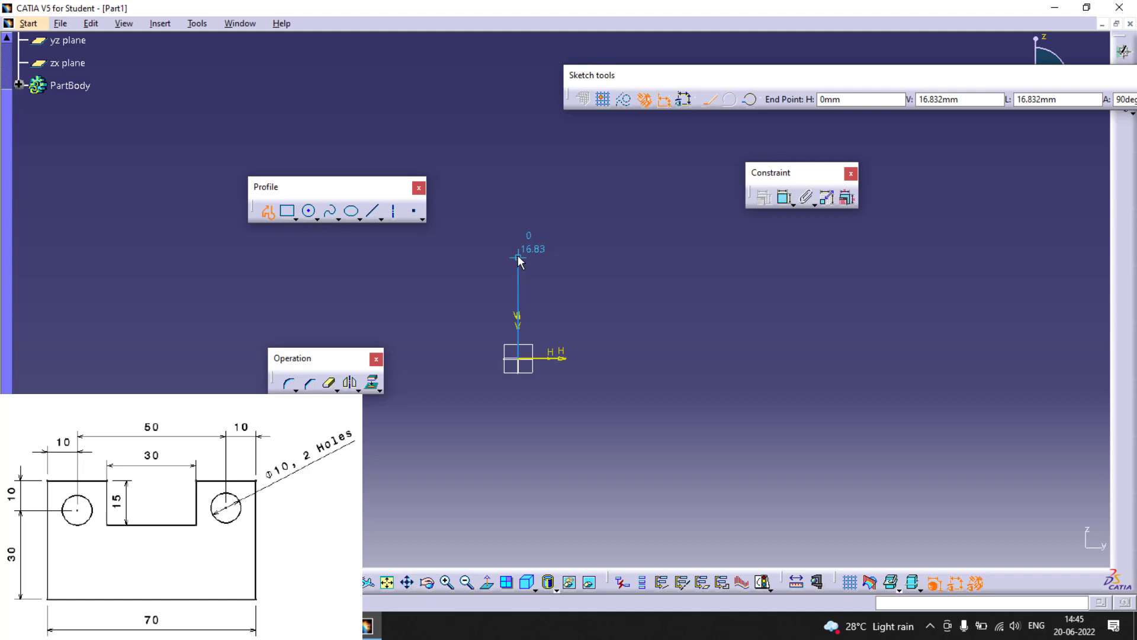
left_click(519, 257)
left_click(585, 257)
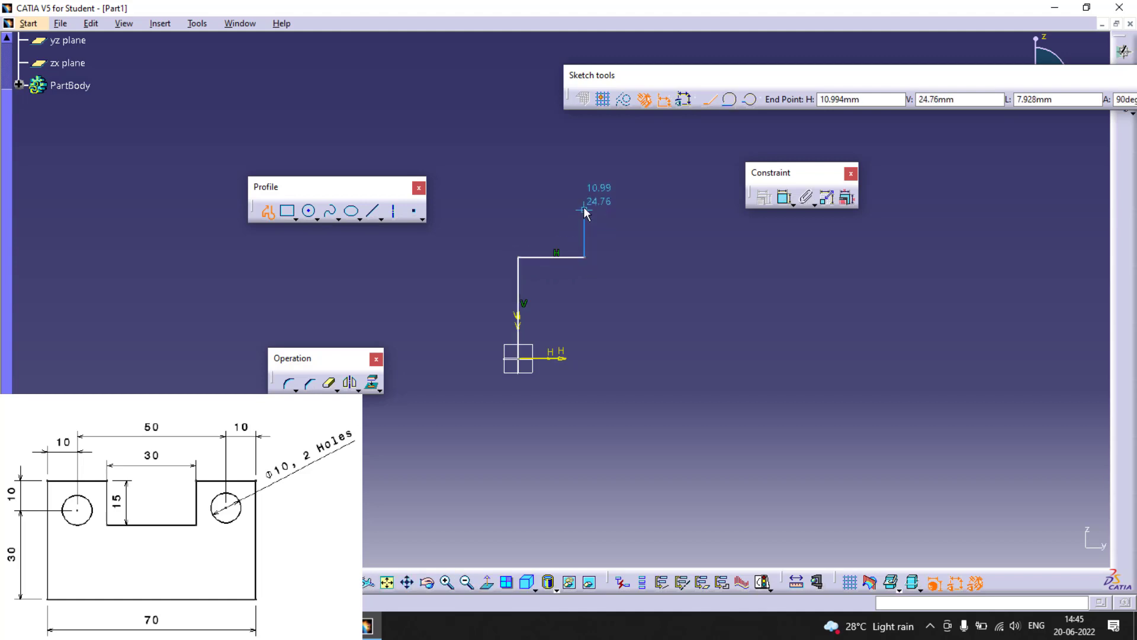
left_click(584, 200)
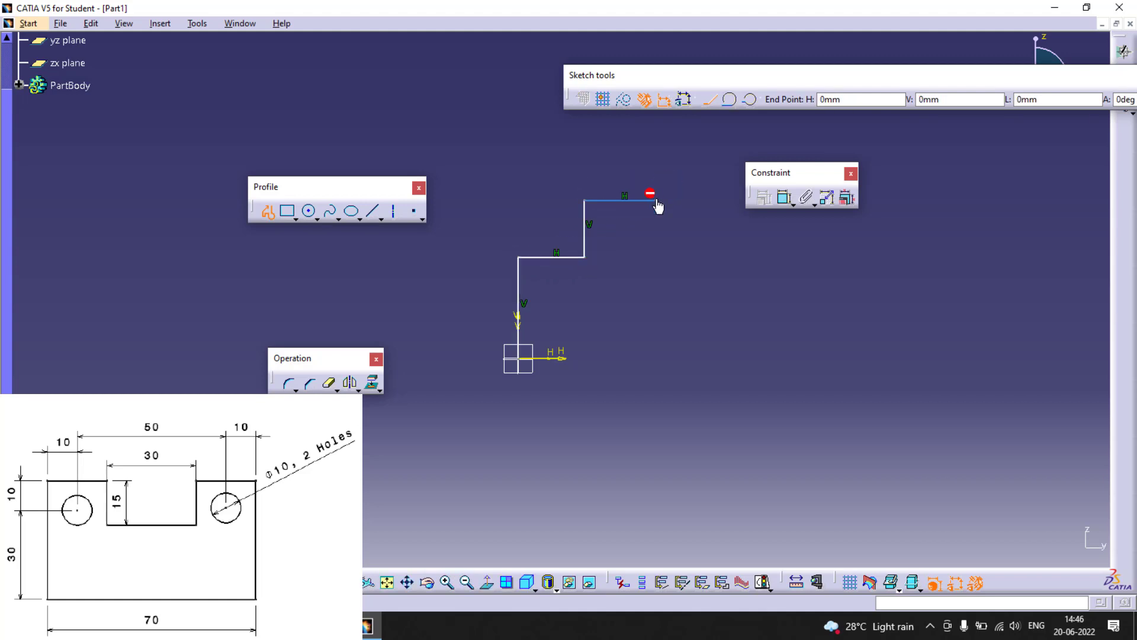
left_click(656, 200)
left_click(655, 358)
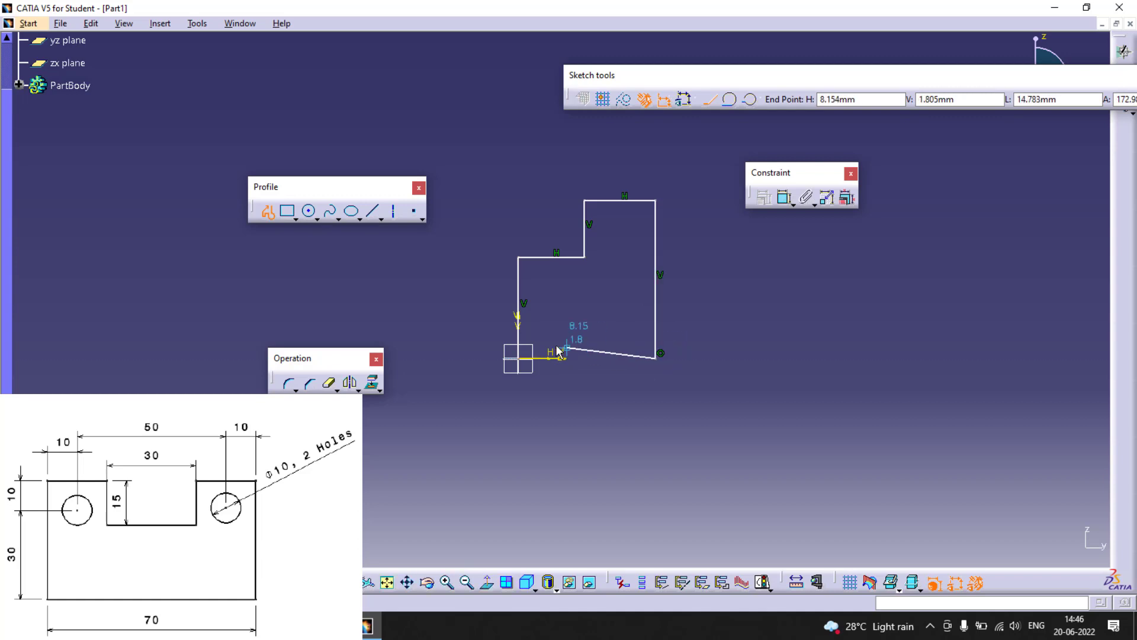
left_click(518, 359)
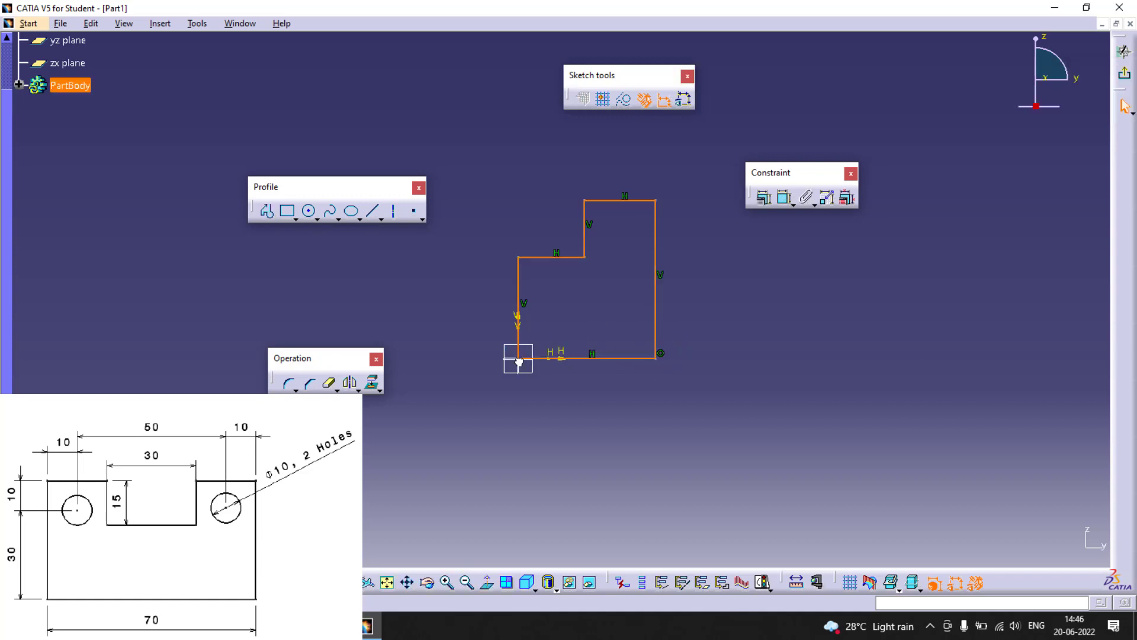
Step: Draw a circle about 5 mm in diameter inside the raised part of the stepped profile
left_click(309, 212)
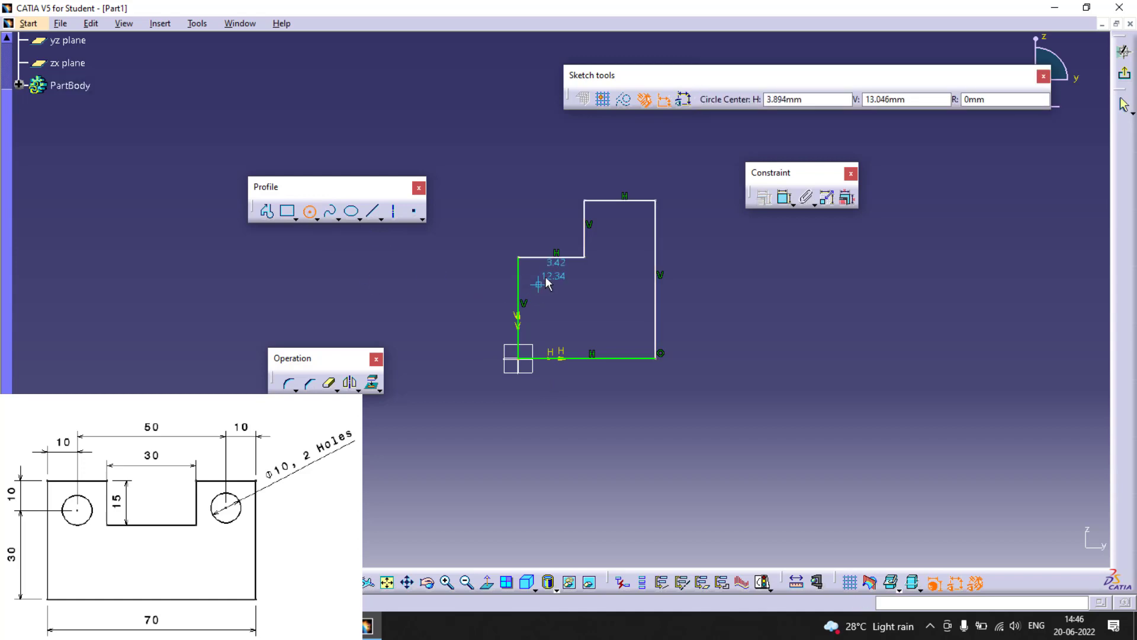
left_click(623, 233)
left_click(627, 252)
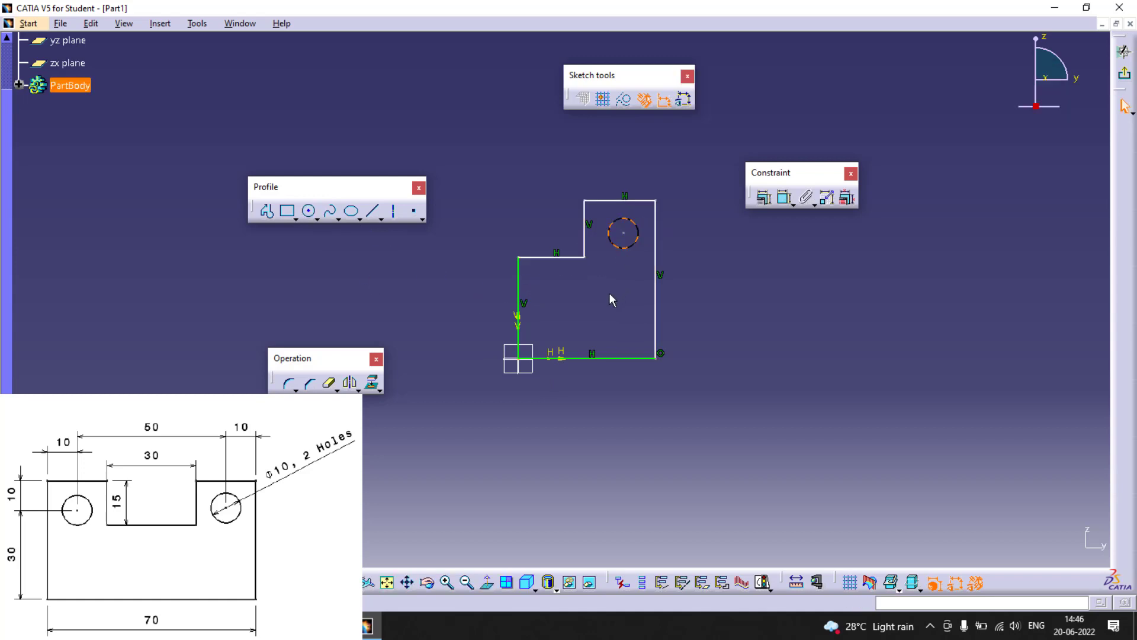
Step: Mirror the stepped profile and its circle about the vertical line running through the origin
mouse_move(452, 139)
left_mouse_down()
mouse_move(563, 236)
mouse_move(708, 406)
mouse_move(642, 385)
left_mouse_up()
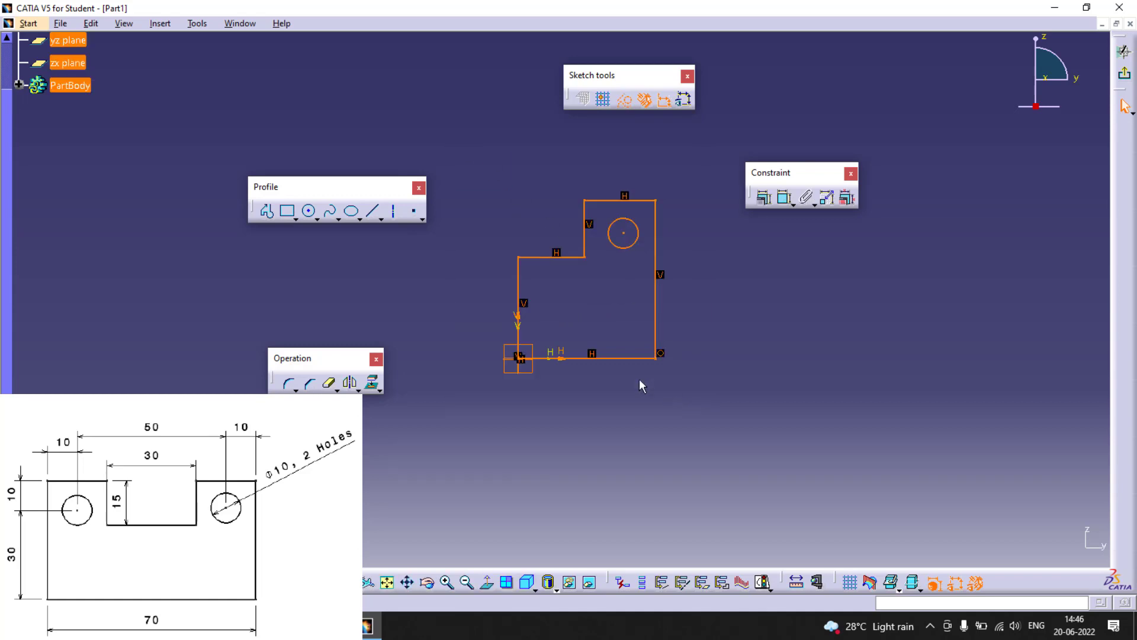
left_click(518, 296, "ctrl")
left_click(351, 385)
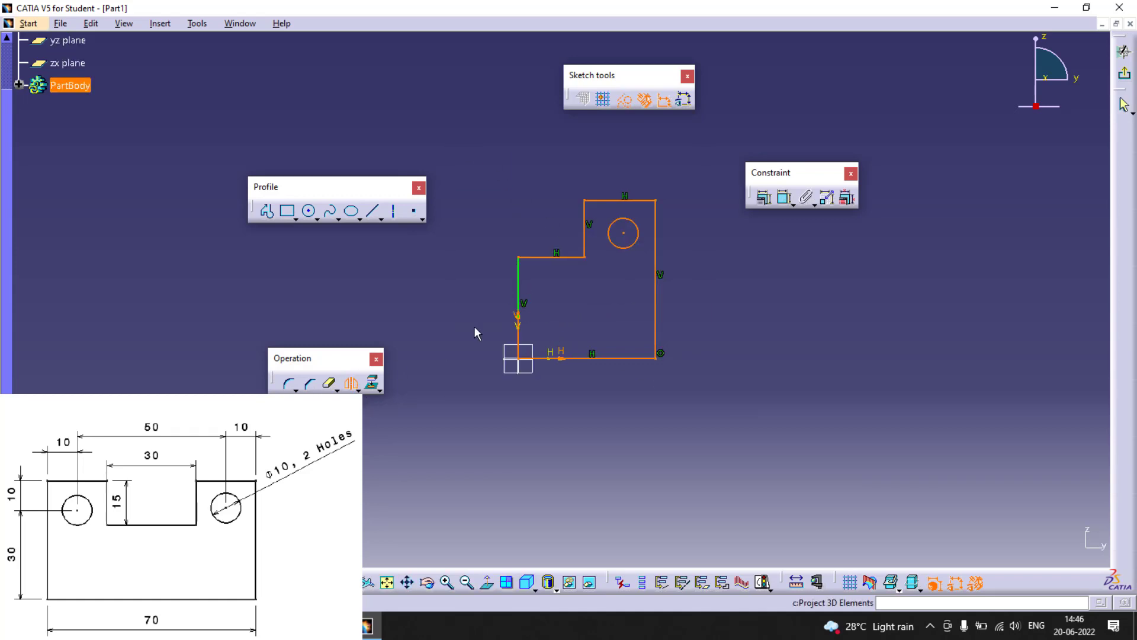
left_click(520, 296)
left_click_drag(349, 188, 330, 111)
left_click_drag(332, 357, 233, 275)
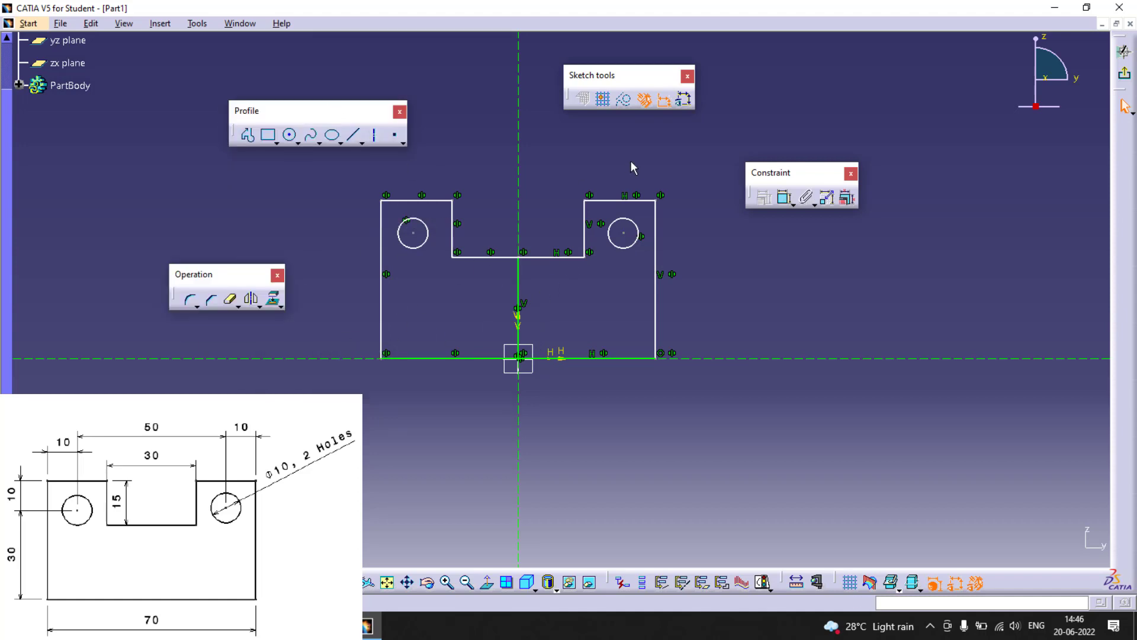
Step: Dimension the overall width between the two outer vertical edges and set it to 70 mm
left_click(785, 198)
left_click(381, 281)
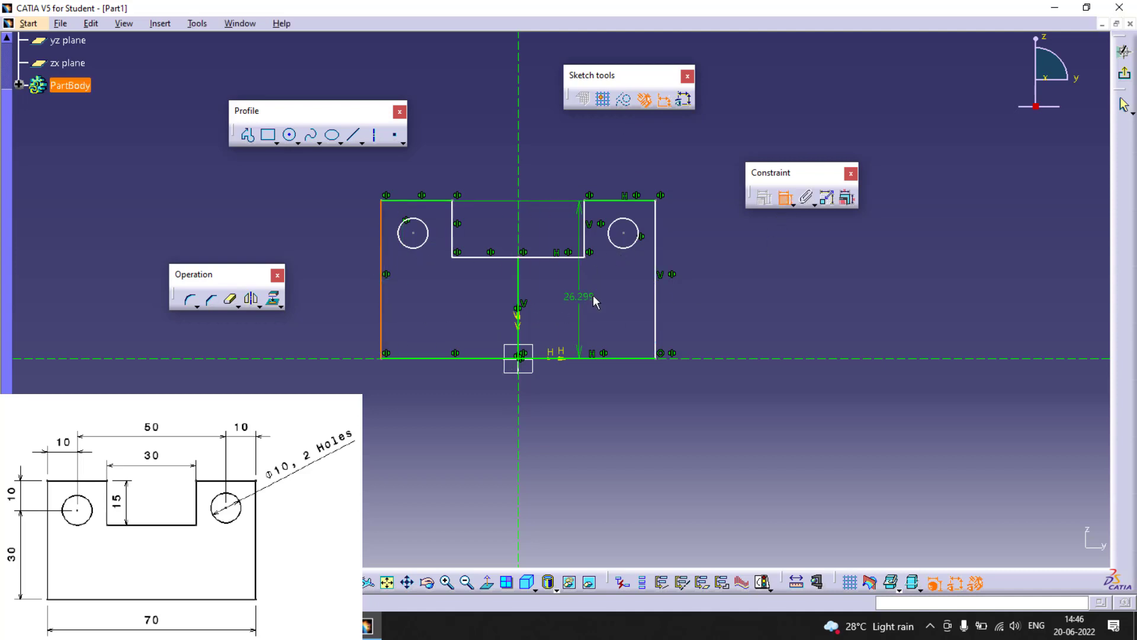
left_click(655, 302)
left_click(549, 439)
double_click(549, 439)
type("7")
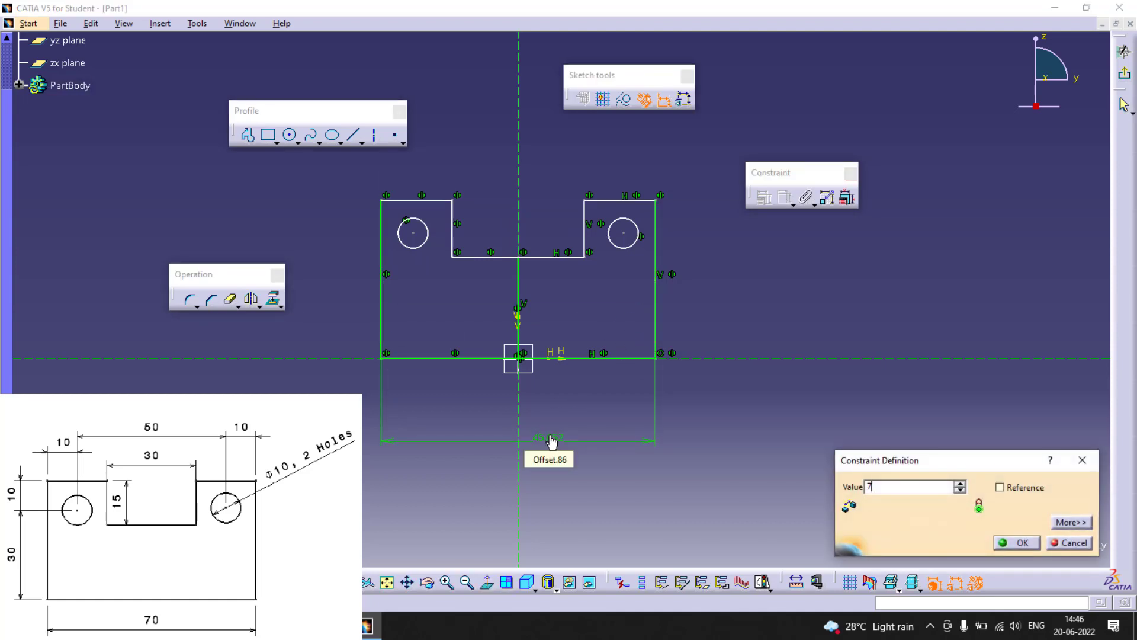
type("0")
key("Return")
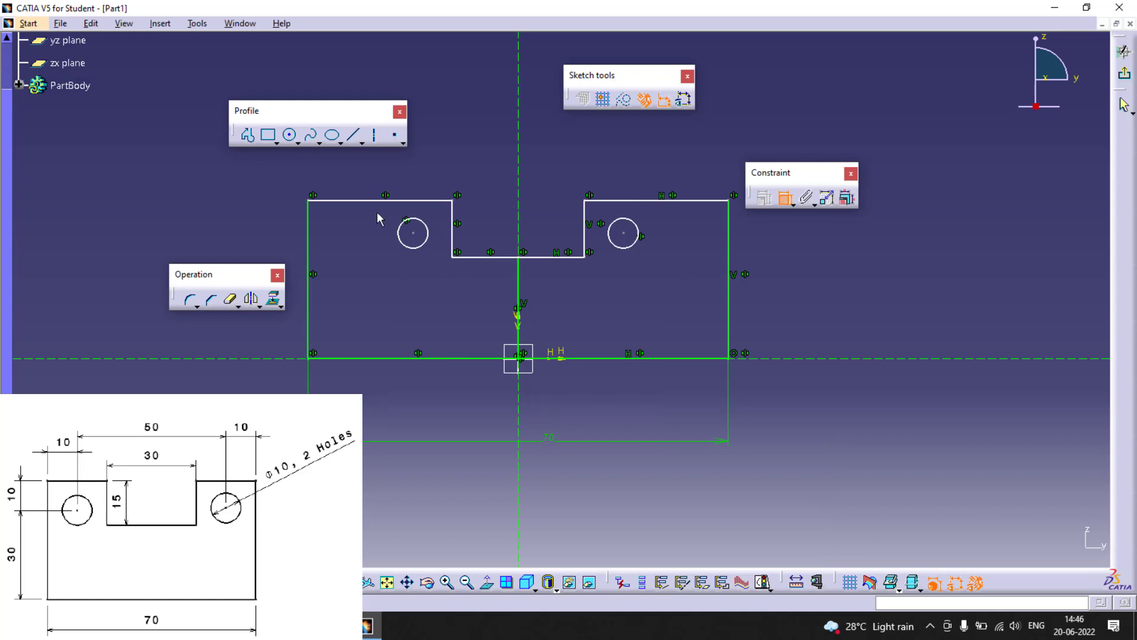
Step: Try a length dimension on the top edge above the left circle, and delete it
left_click(361, 202)
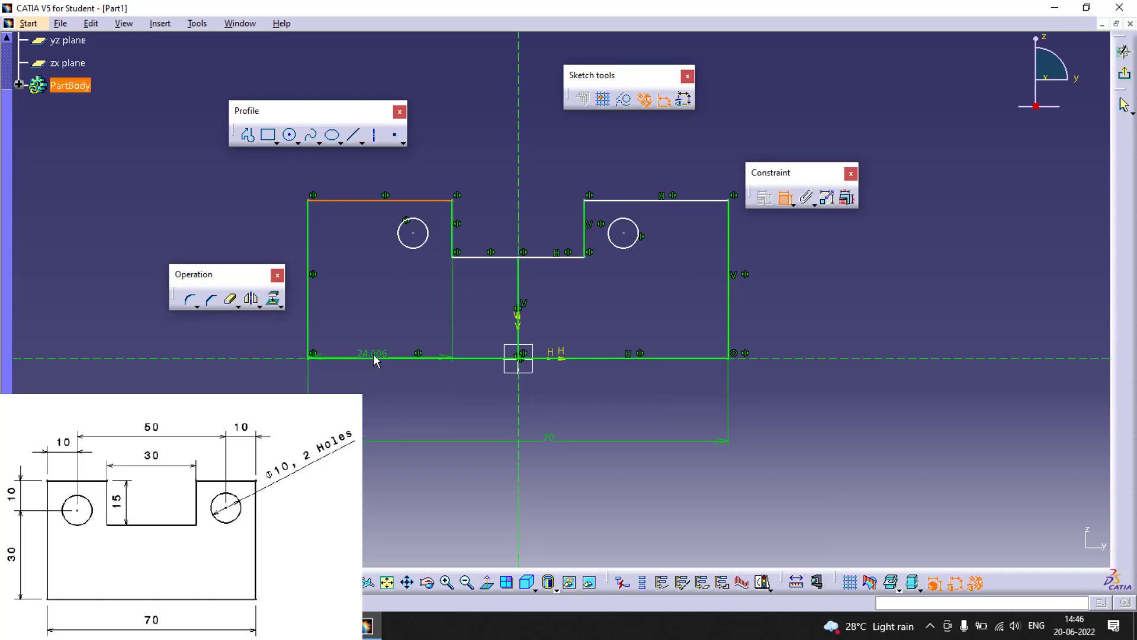
key("Escape")
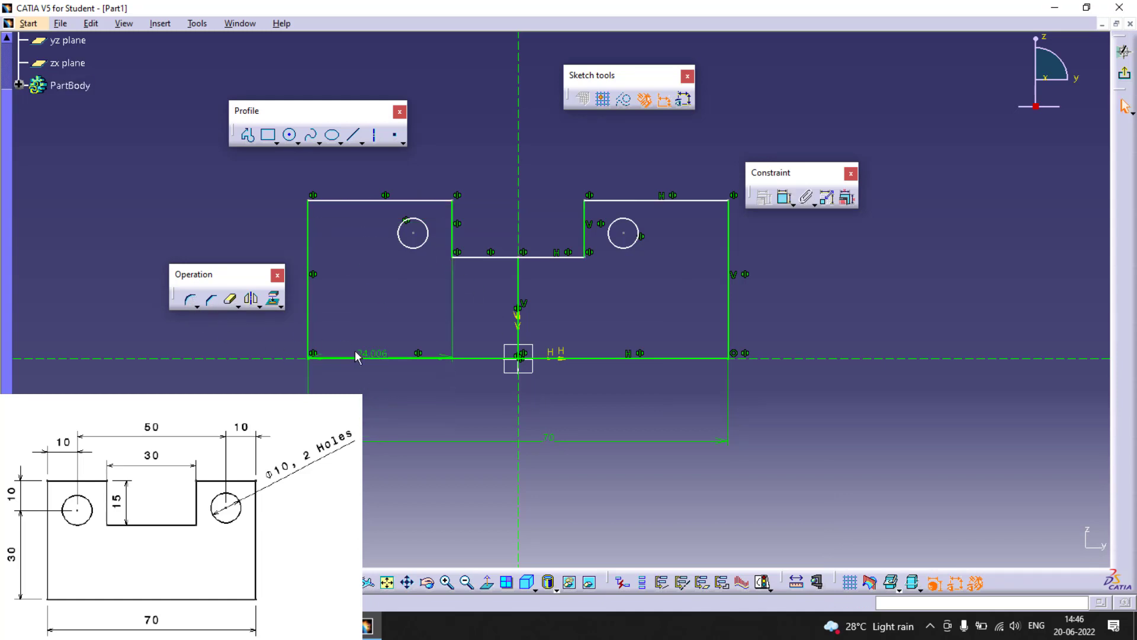
right_click(355, 356)
left_click(396, 544)
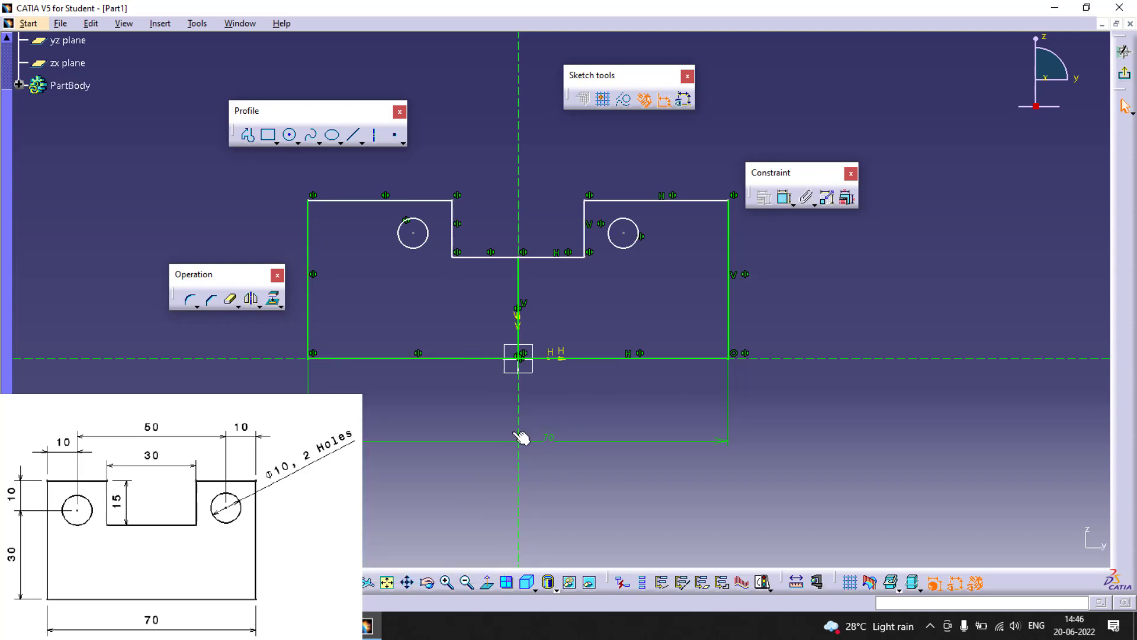
Step: Dimension the left outer vertical edge and set the overall height to 40 mm
left_click(784, 197)
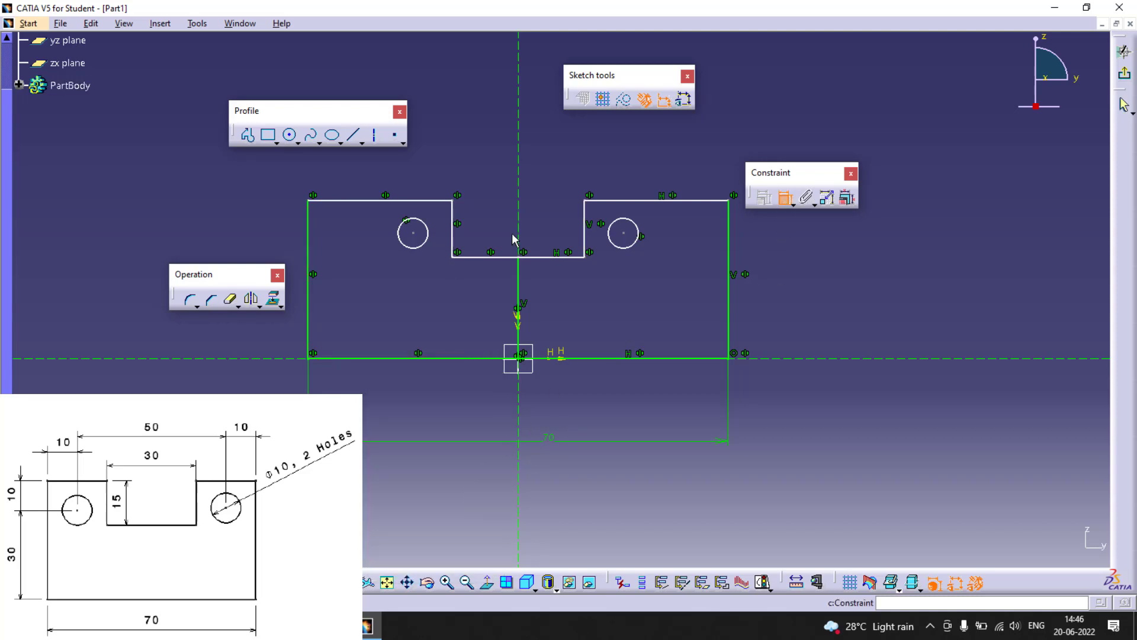
left_click(307, 244)
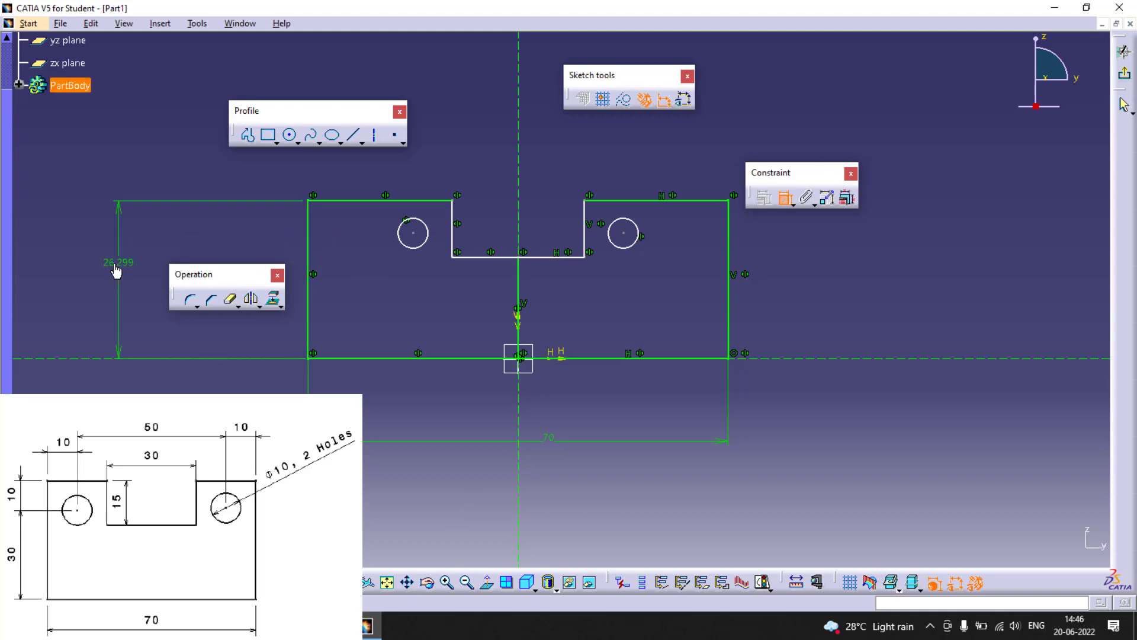
double_click(116, 267)
type("40")
key("Return")
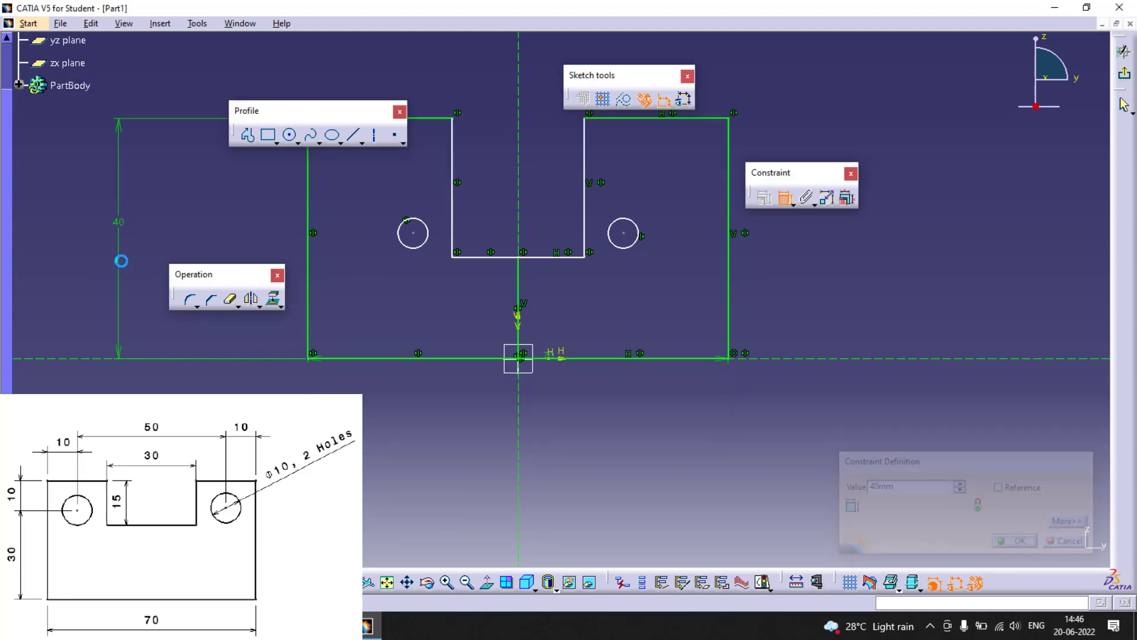
Step: Dimension the distance between the notch's two vertical edges and set the notch width to 30 mm
left_click_drag(329, 112, 270, 66)
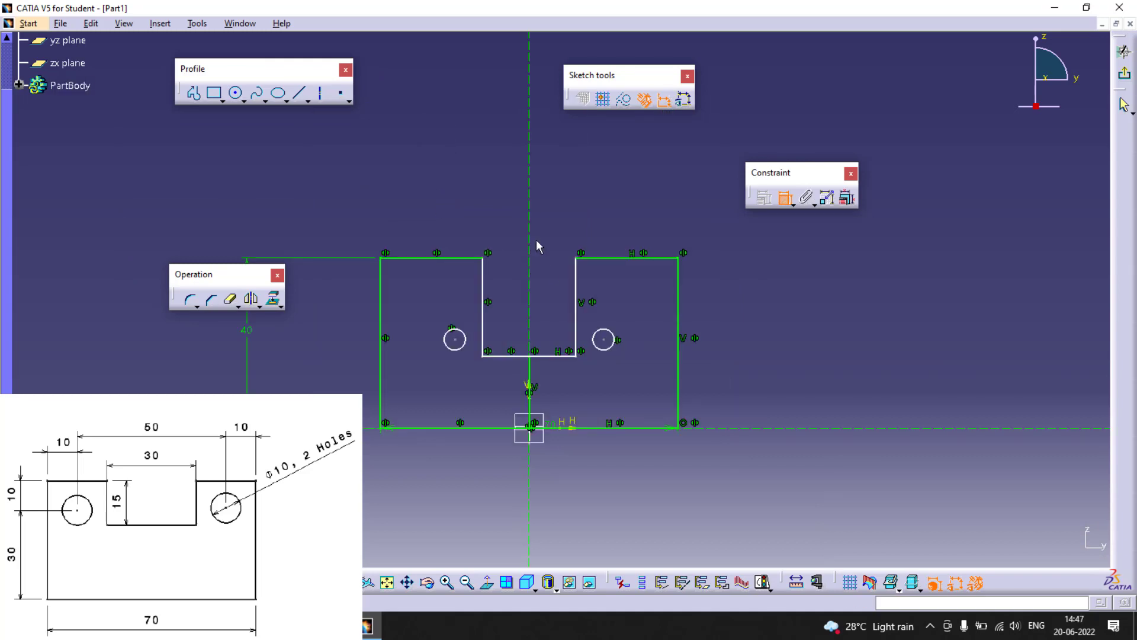
left_click(484, 283)
left_click(577, 289)
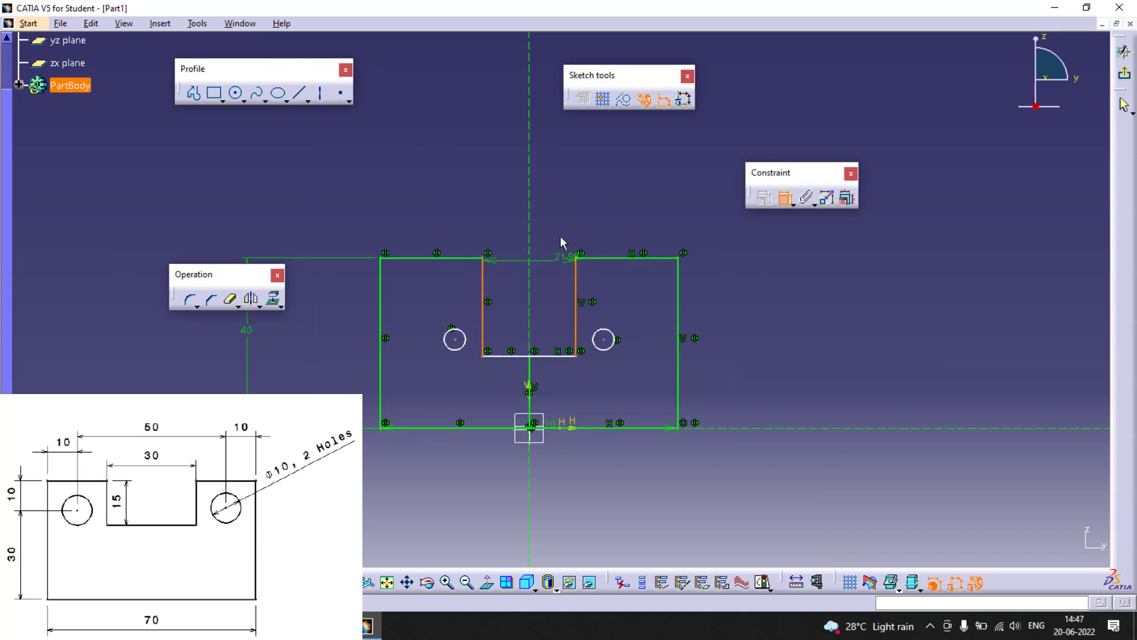
left_click(541, 194)
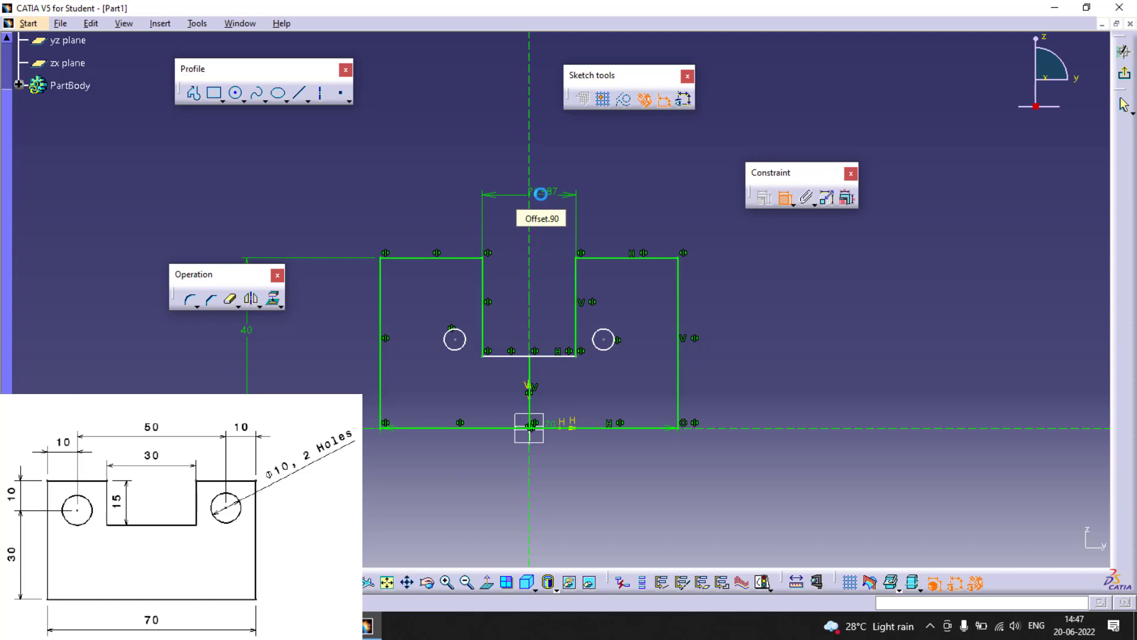
double_click(541, 194)
type("30")
key("Return")
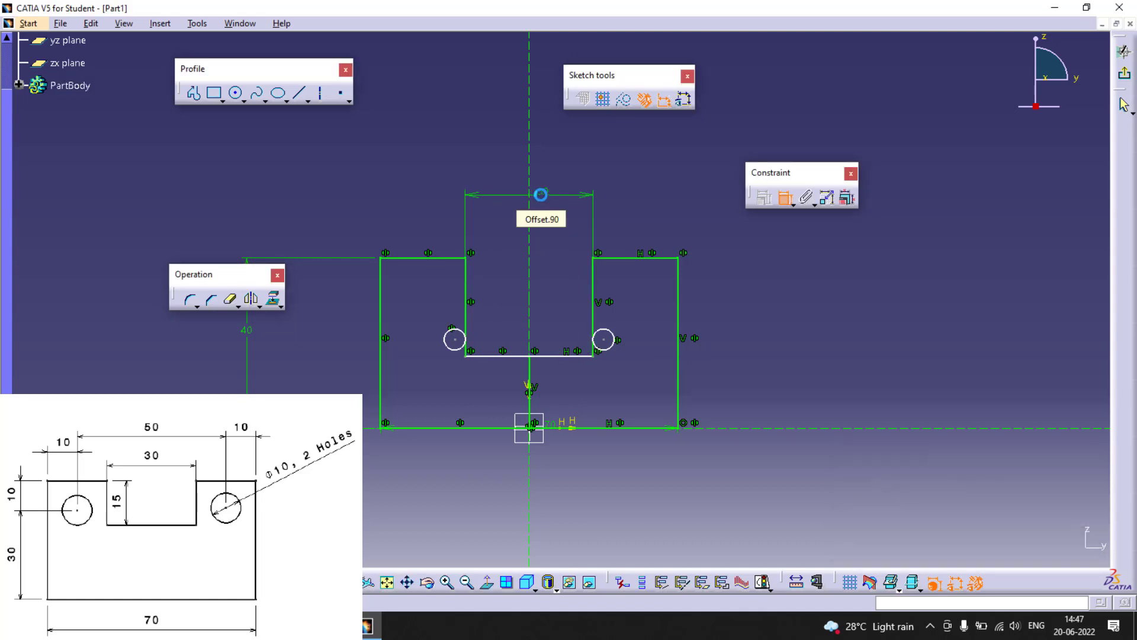
Step: Dimension the notch floor from the top edge and set the notch depth to 15 mm
left_click(575, 356)
left_click(631, 258)
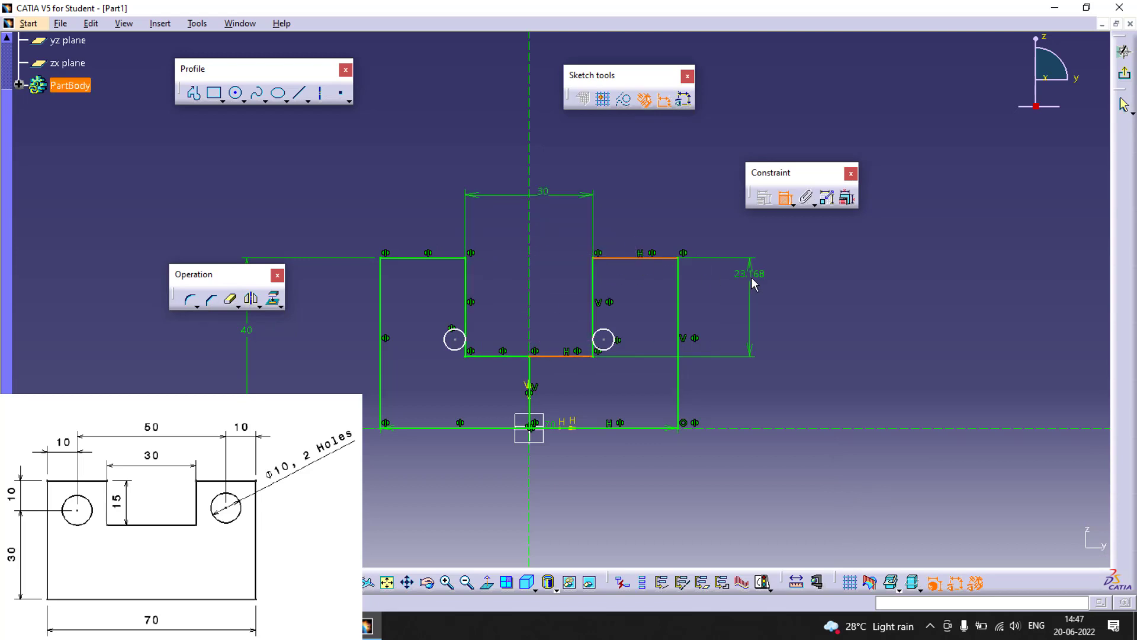
left_click(751, 277)
double_click(741, 274)
type("15")
key("Return")
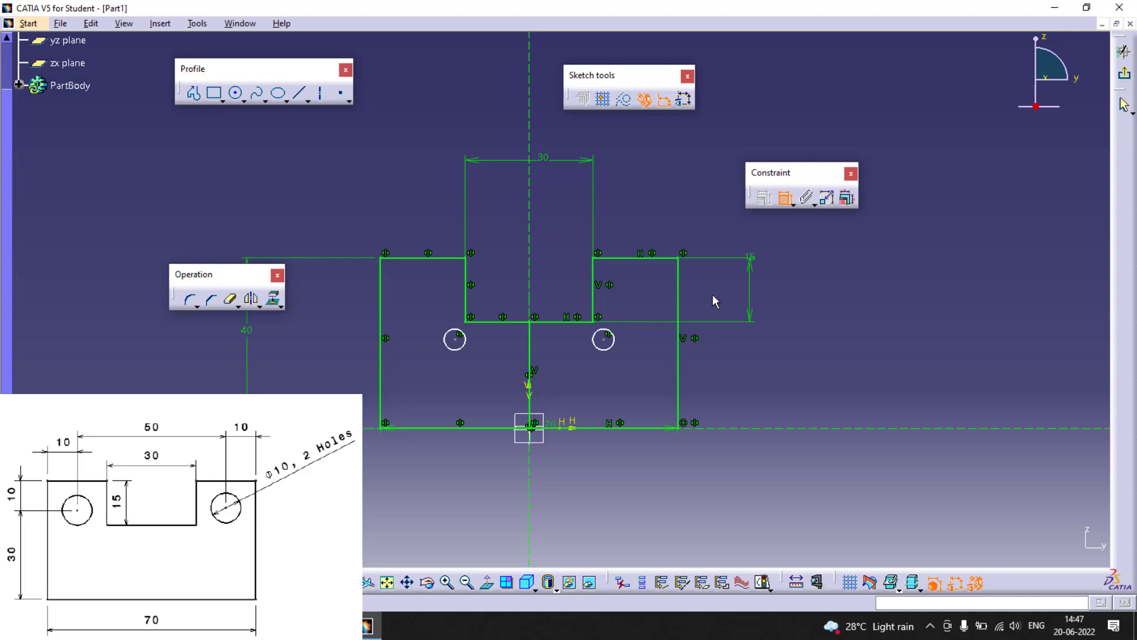
Step: Dimension the right circle's horizontal distance from the right outer edge and set it to 10 mm
left_click(604, 342)
left_click(681, 338)
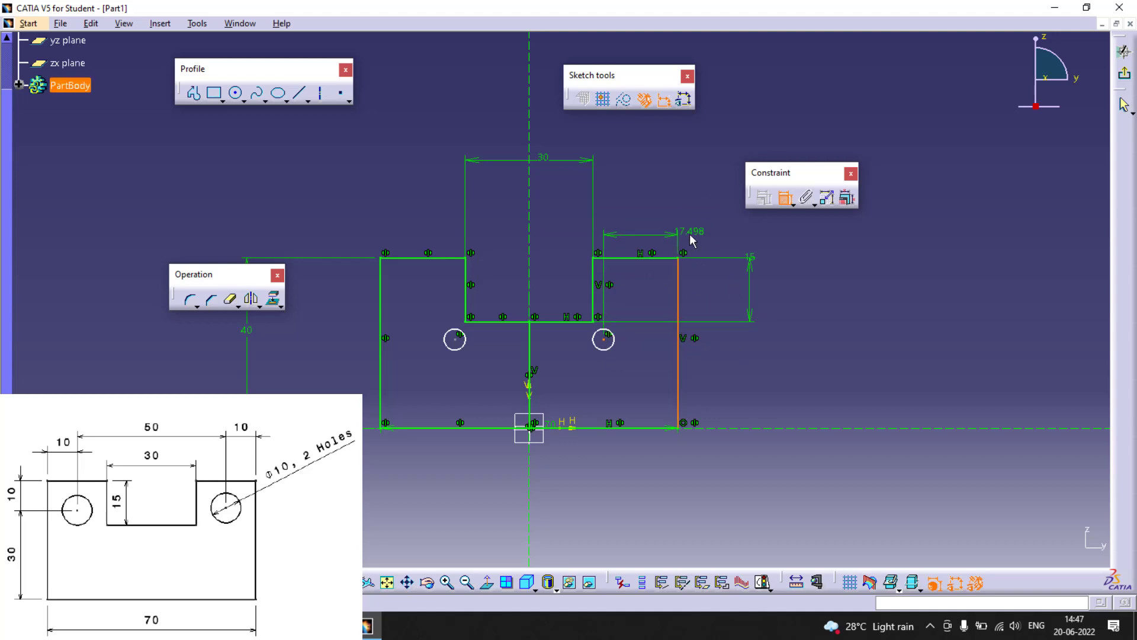
left_click(701, 226)
double_click(699, 224)
type("10")
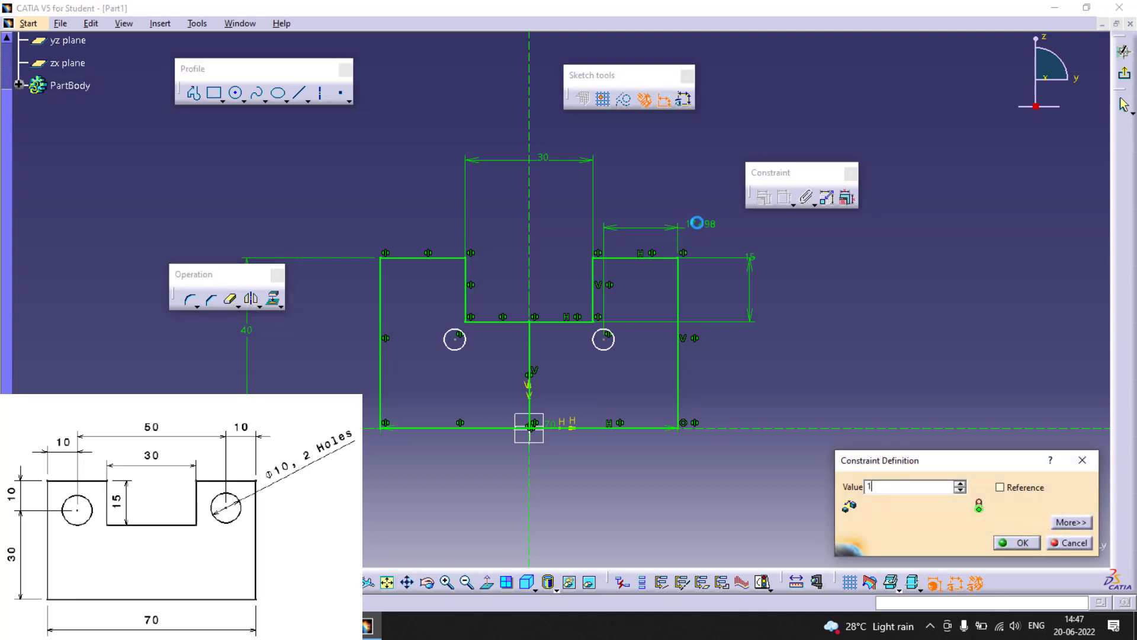
key("Return")
Step: Dimension the right circle's vertical distance from the top edge and set it to 10 mm
left_click(635, 338)
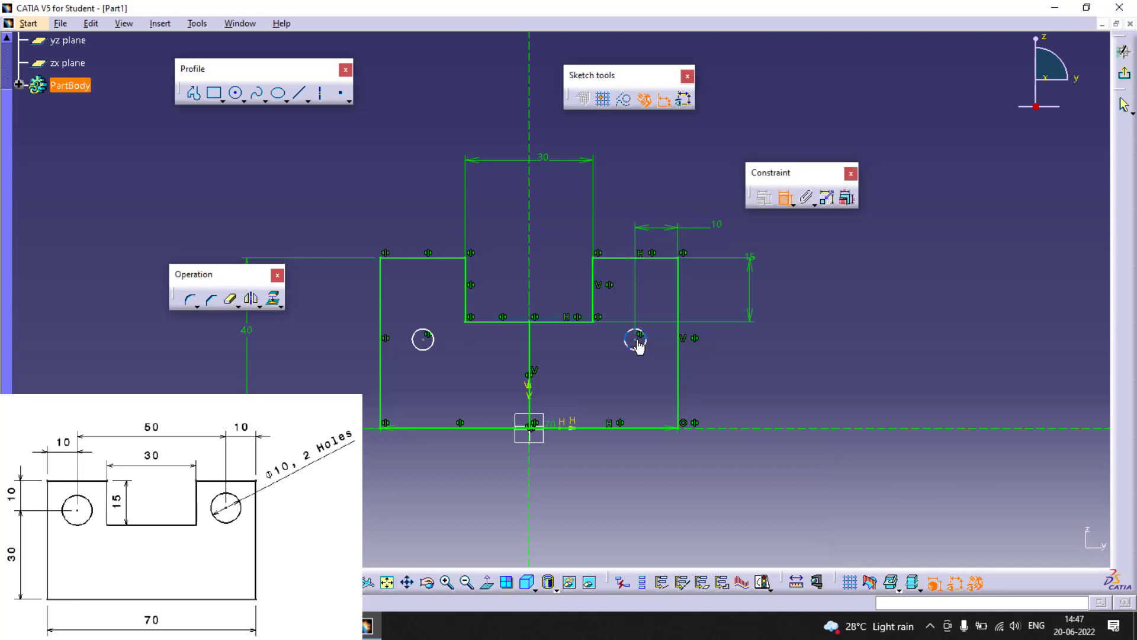
left_click(629, 258)
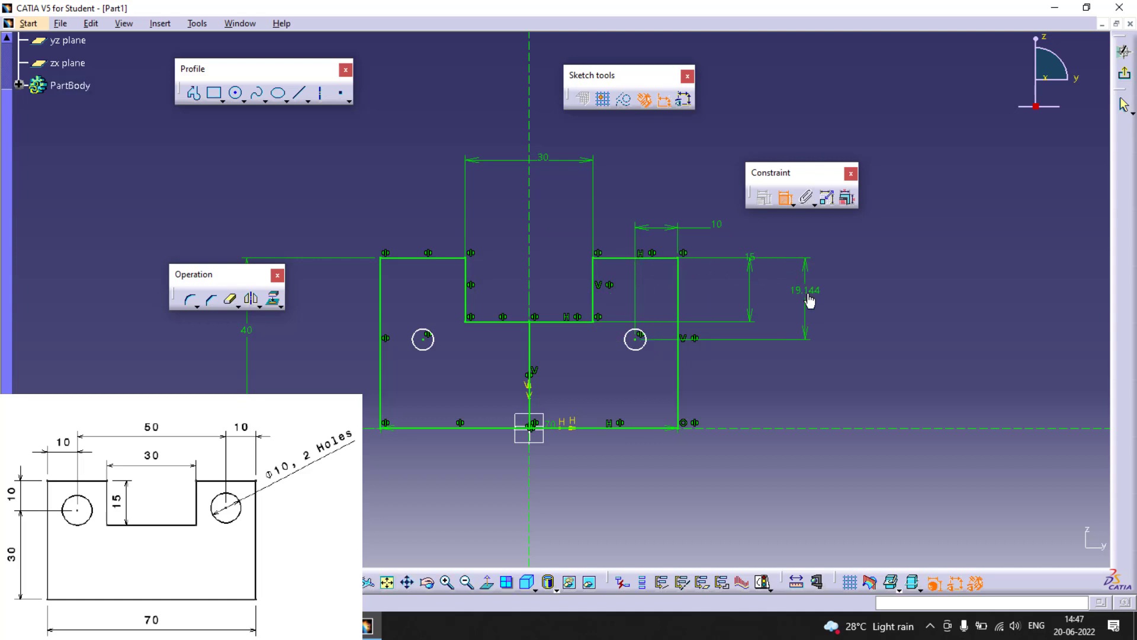
double_click(806, 293)
type("10mm")
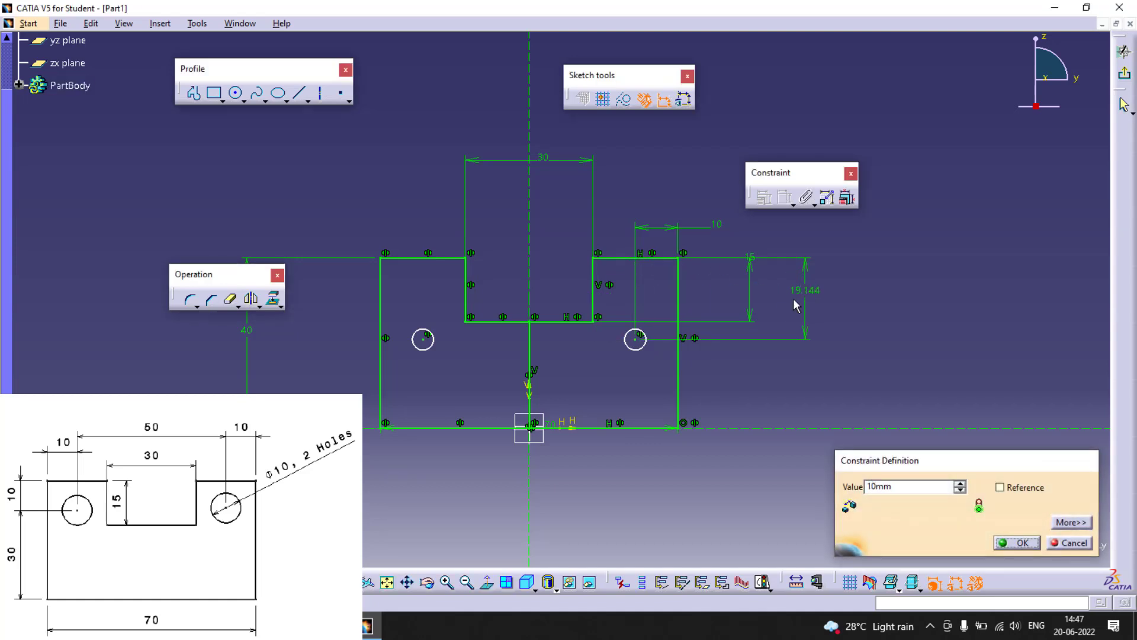
key("Return")
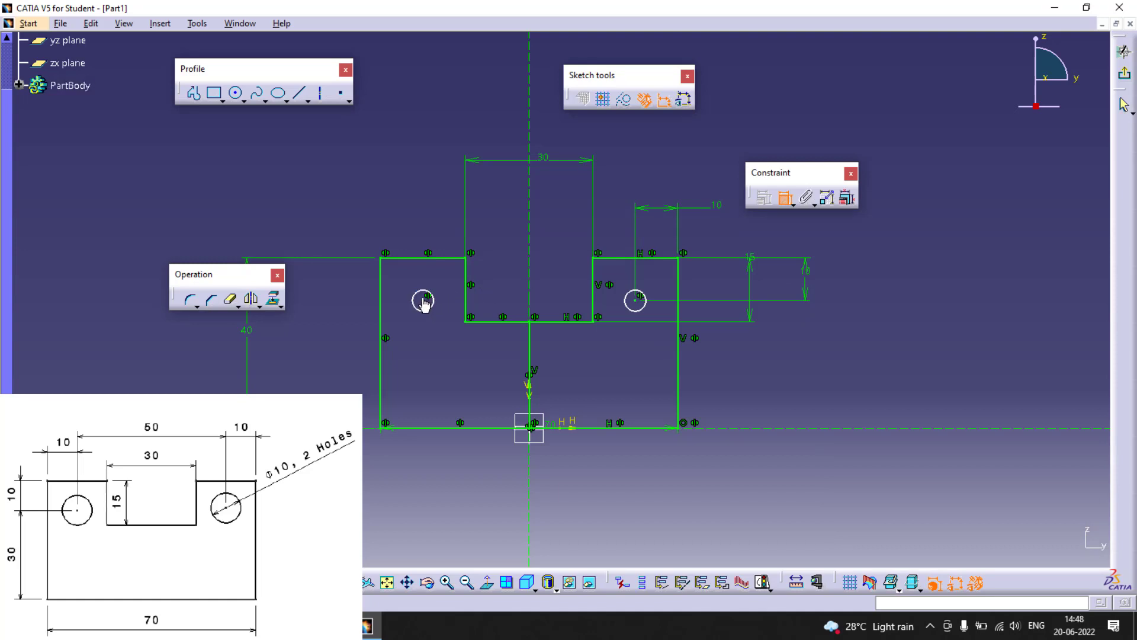
Step: Dimension the right circle's diameter and set it to 10 mm
left_click(642, 308)
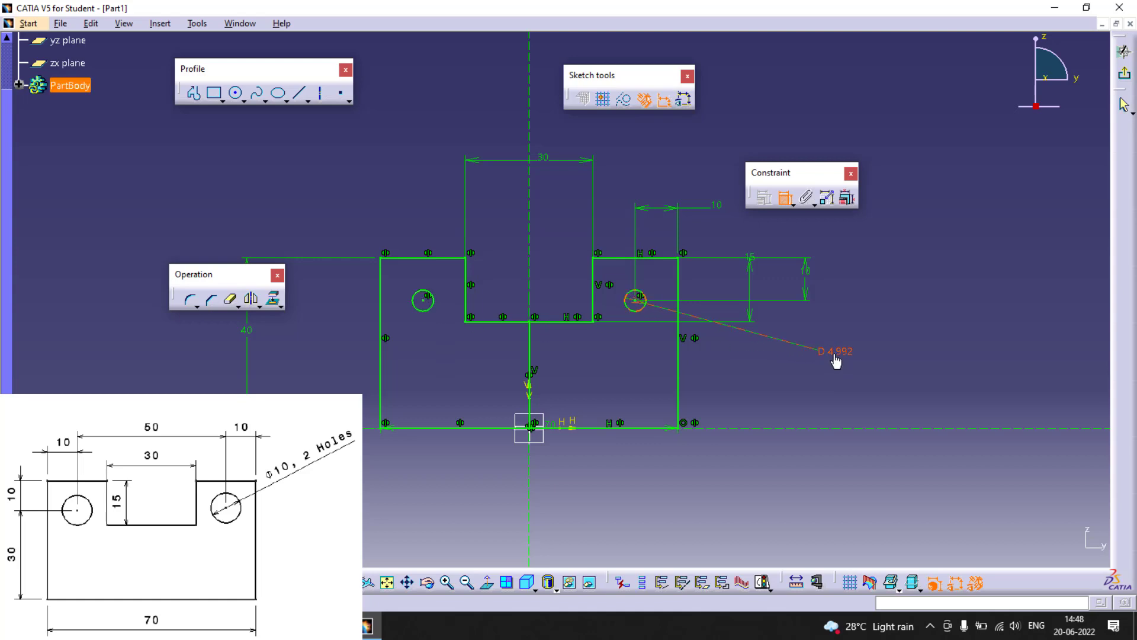
left_click(838, 355)
double_click(836, 352)
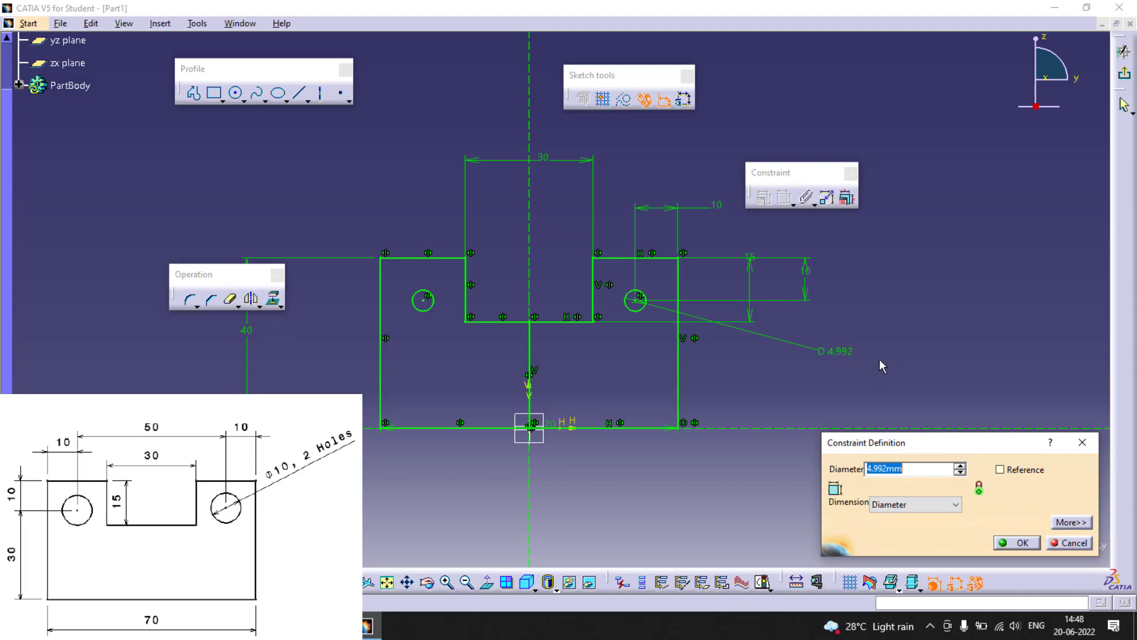
type("10")
key("Return")
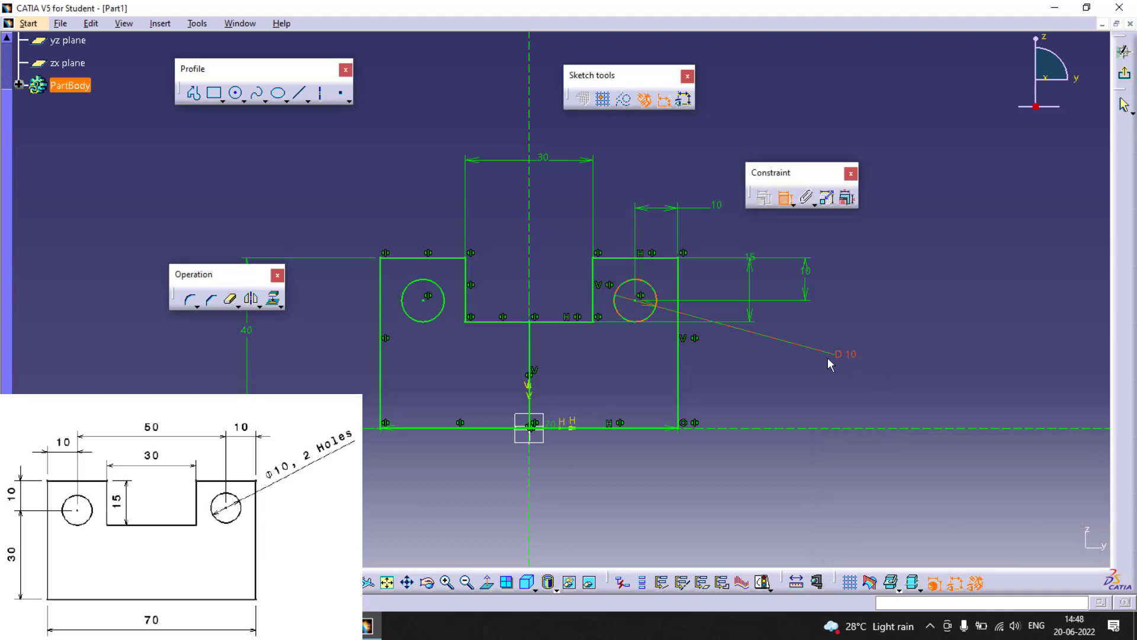
left_click(459, 463)
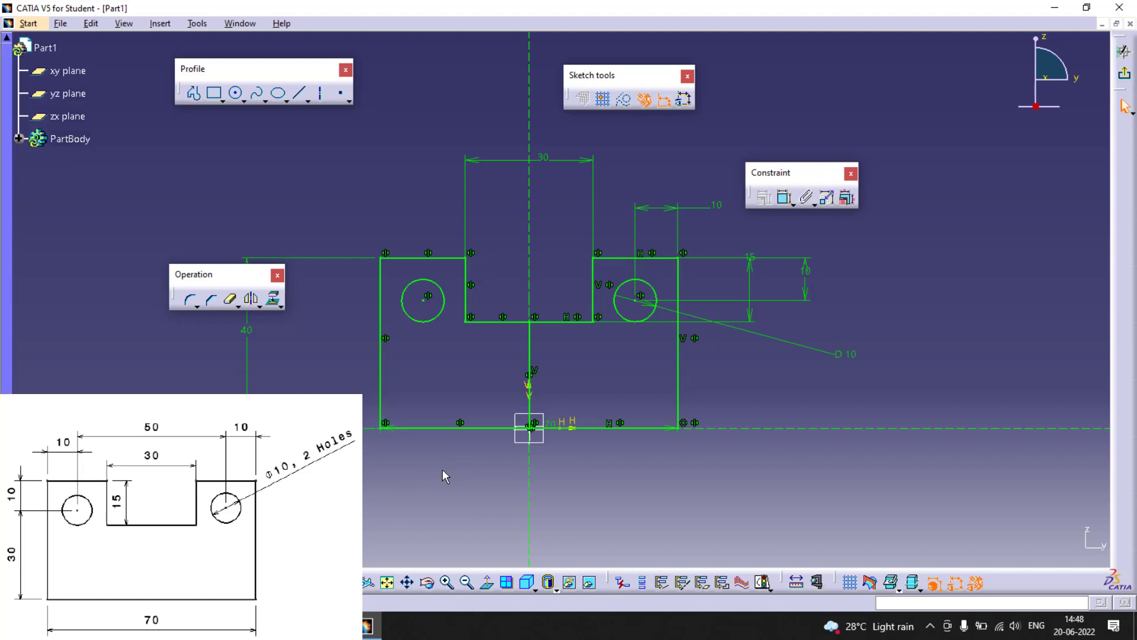
Step: Reposition the circle's diameter dimension beside the notch above the plate
middle_click_drag(442, 469, 446, 509)
mouse_move(773, 339)
left_mouse_down()
mouse_move(573, 283)
mouse_move(660, 297)
mouse_move(627, 310)
mouse_move(619, 338)
mouse_move(673, 351)
mouse_move(660, 330)
mouse_move(779, 327)
mouse_move(728, 285)
mouse_move(622, 300)
mouse_move(660, 299)
mouse_move(681, 236)
mouse_move(612, 191)
mouse_move(509, 224)
left_mouse_up()
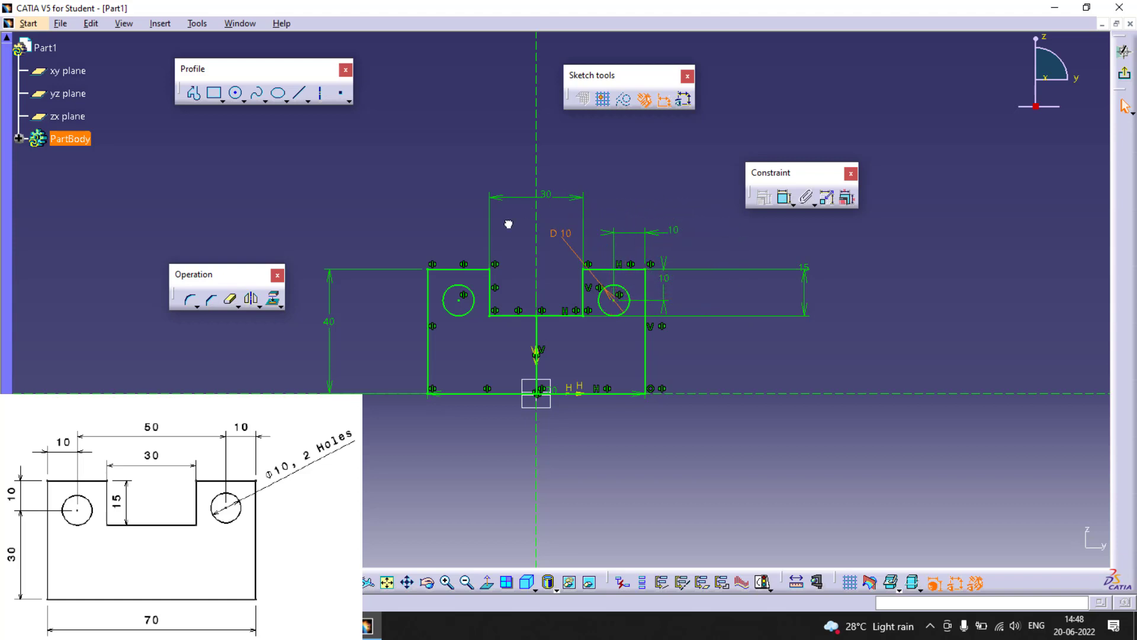
left_click(574, 516)
middle_click_drag(602, 485, 583, 464, "ctrl")
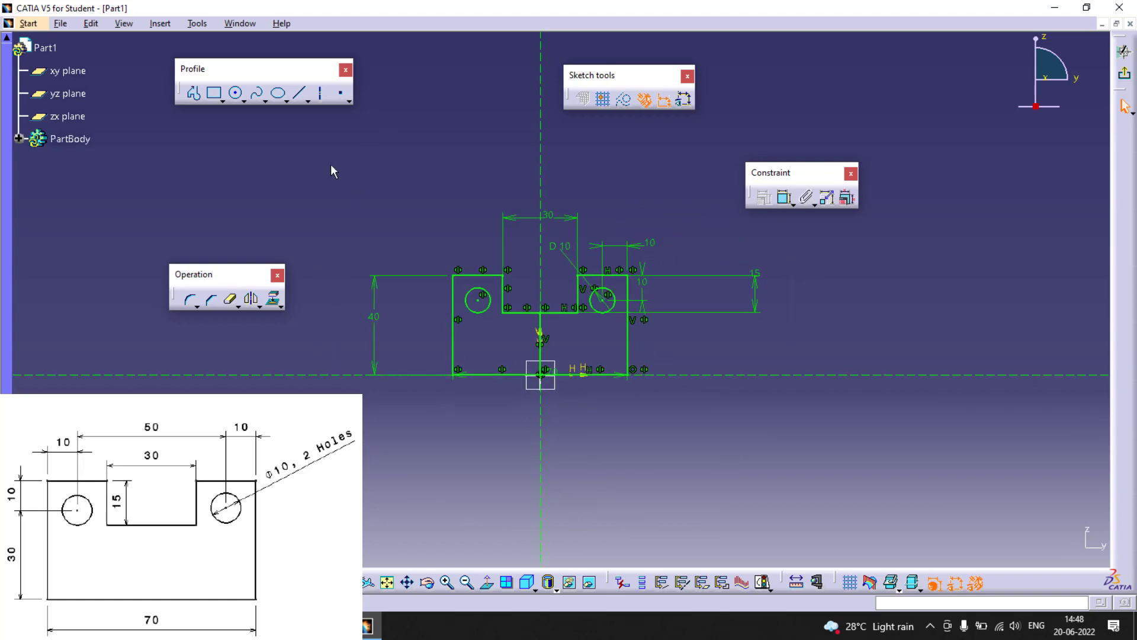
Step: Delete the whole finished notched-plate sketch along with the horizontal and vertical axis lines that remain
key("ctrl+a")
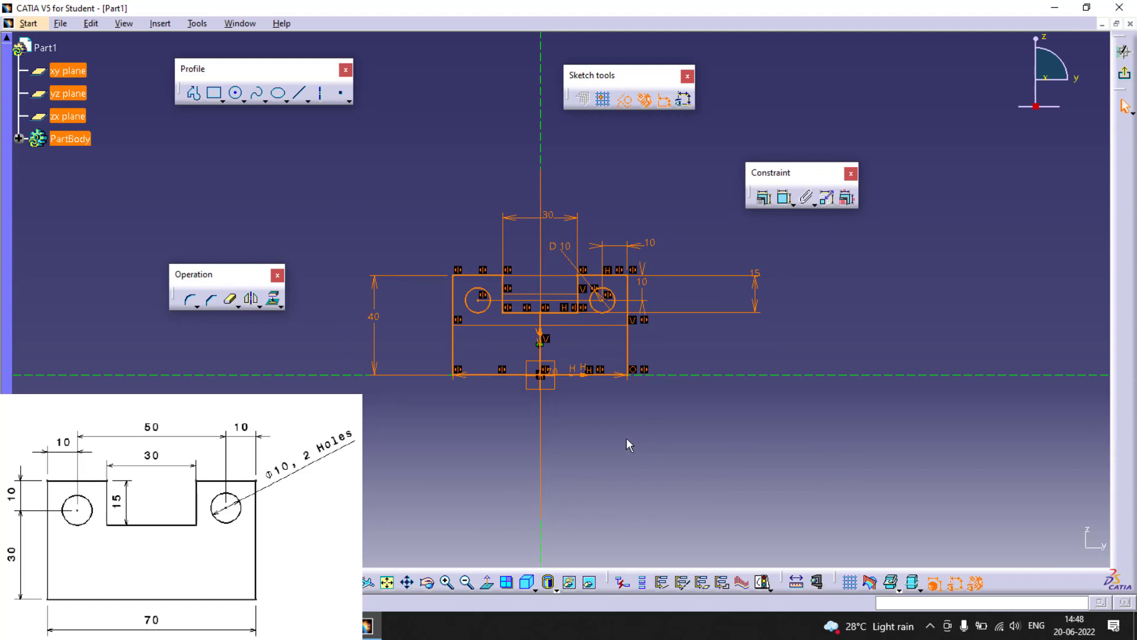
key("Delete")
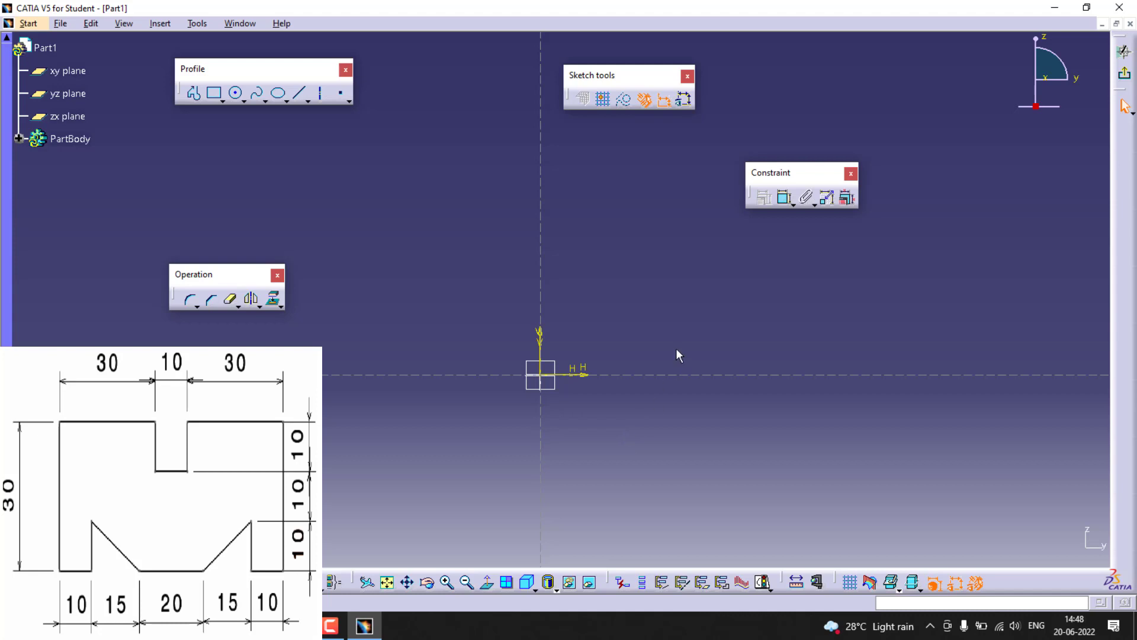
left_click(496, 375)
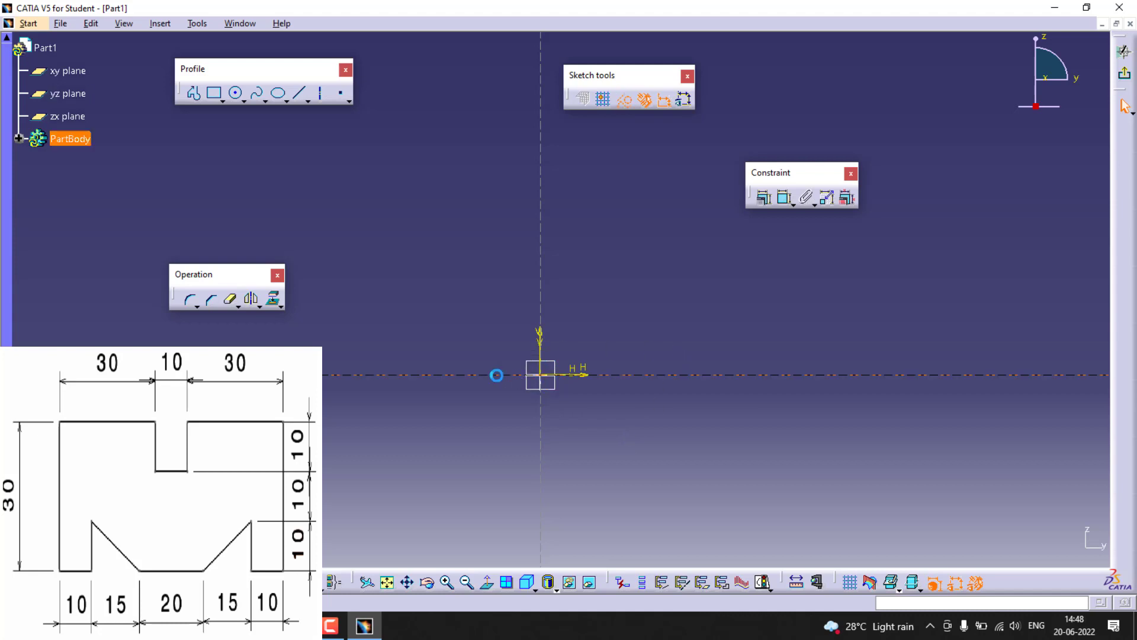
key("Delete")
left_click(541, 314)
key("Delete")
Step: Draw a closed right-half profile from the origin, about 61 mm wide and 62 mm high, with a stepped top notch and triangular bottom cut
left_click(193, 93)
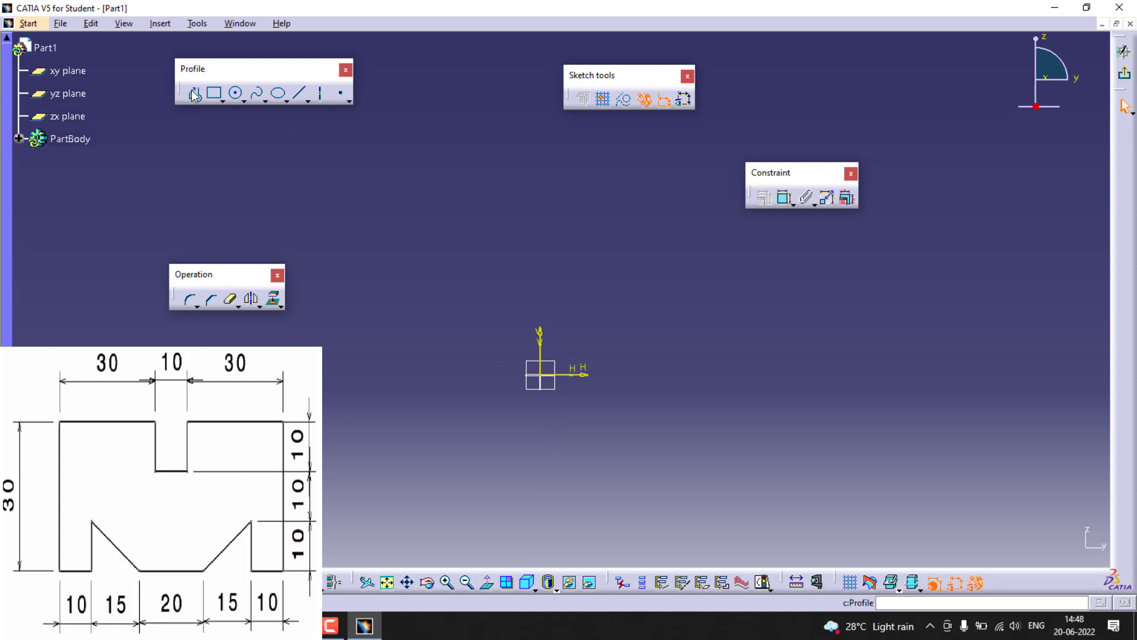
left_click(541, 374)
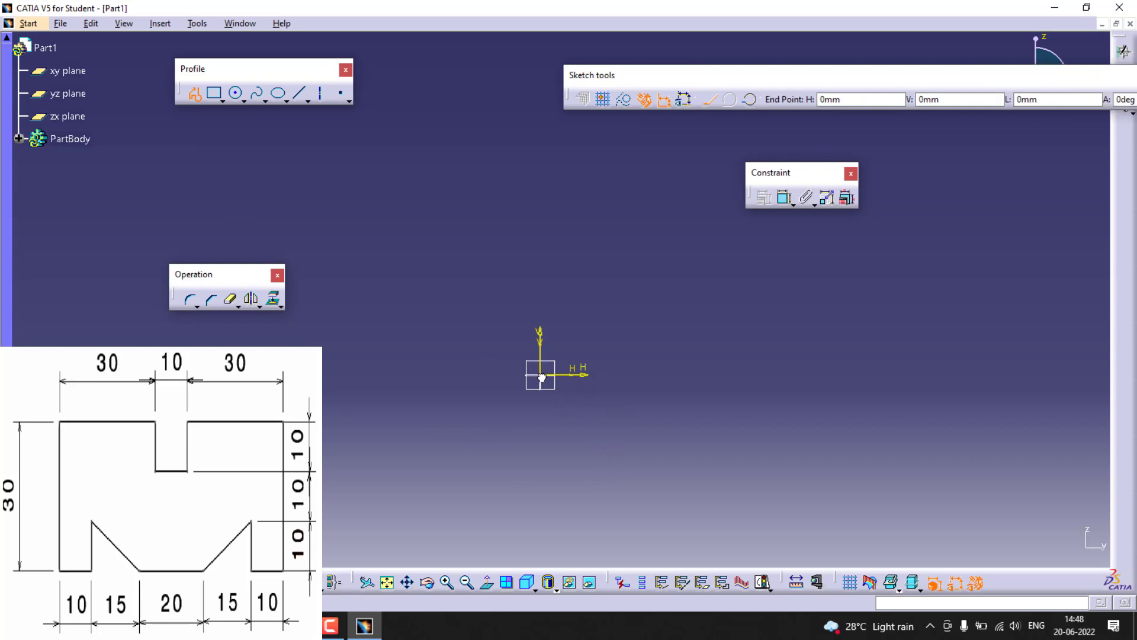
left_click(540, 251)
left_click(566, 251)
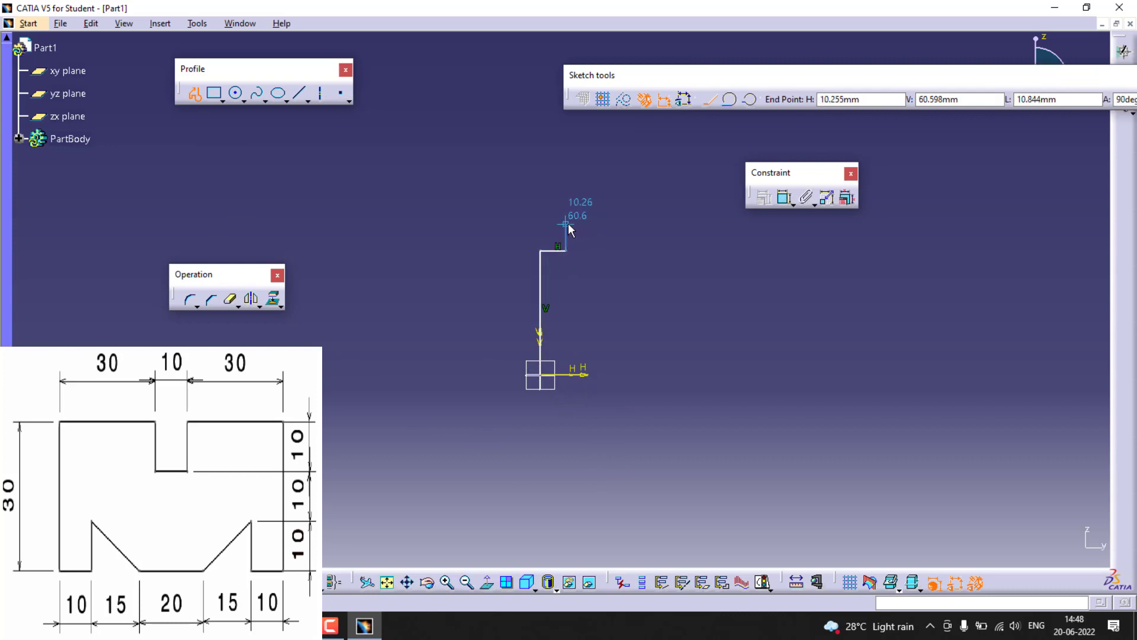
left_click(566, 220)
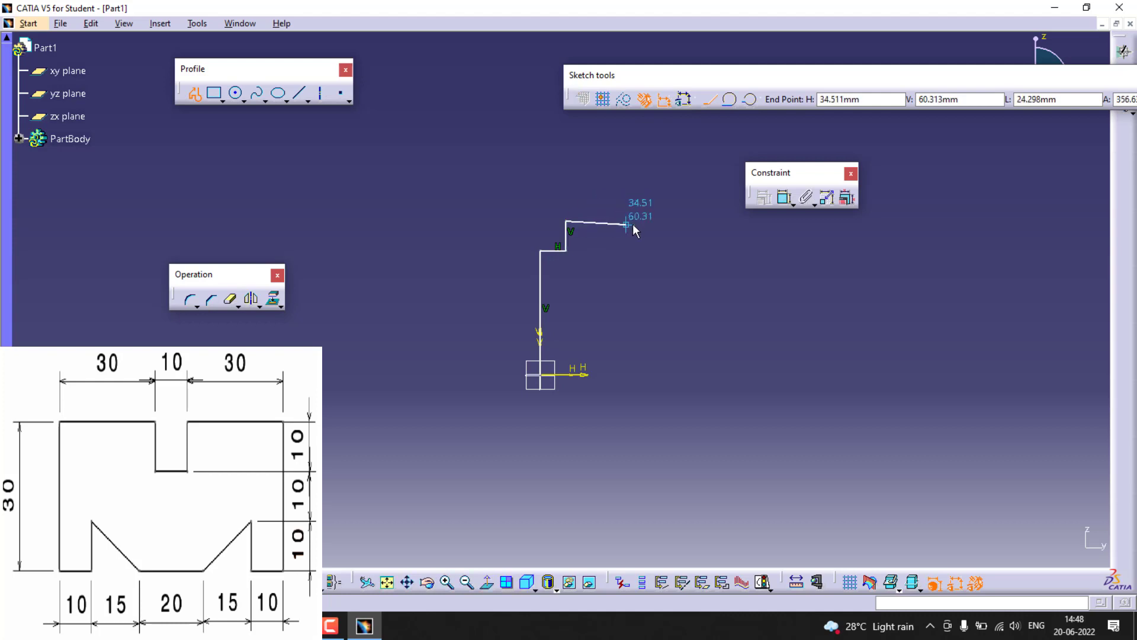
left_click(693, 224)
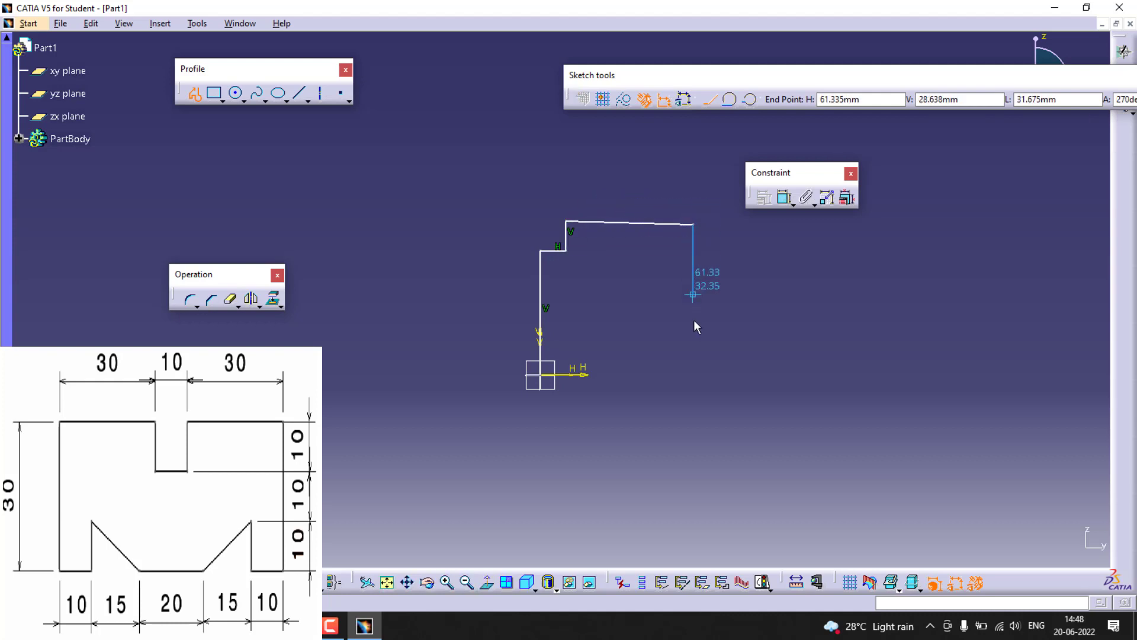
left_click(693, 373)
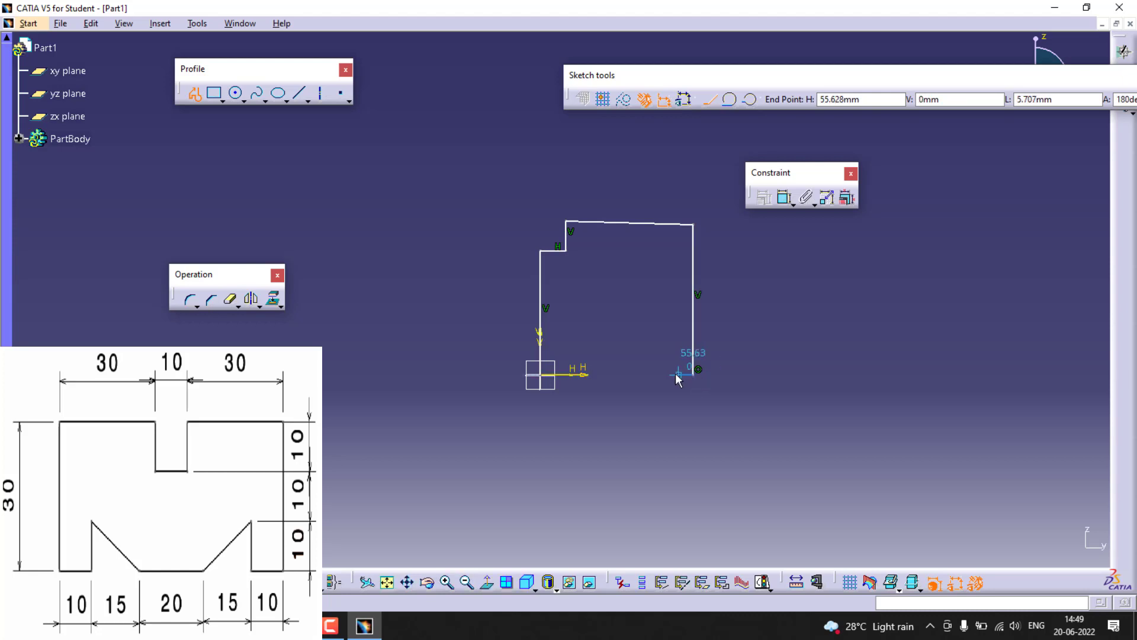
left_click(661, 374)
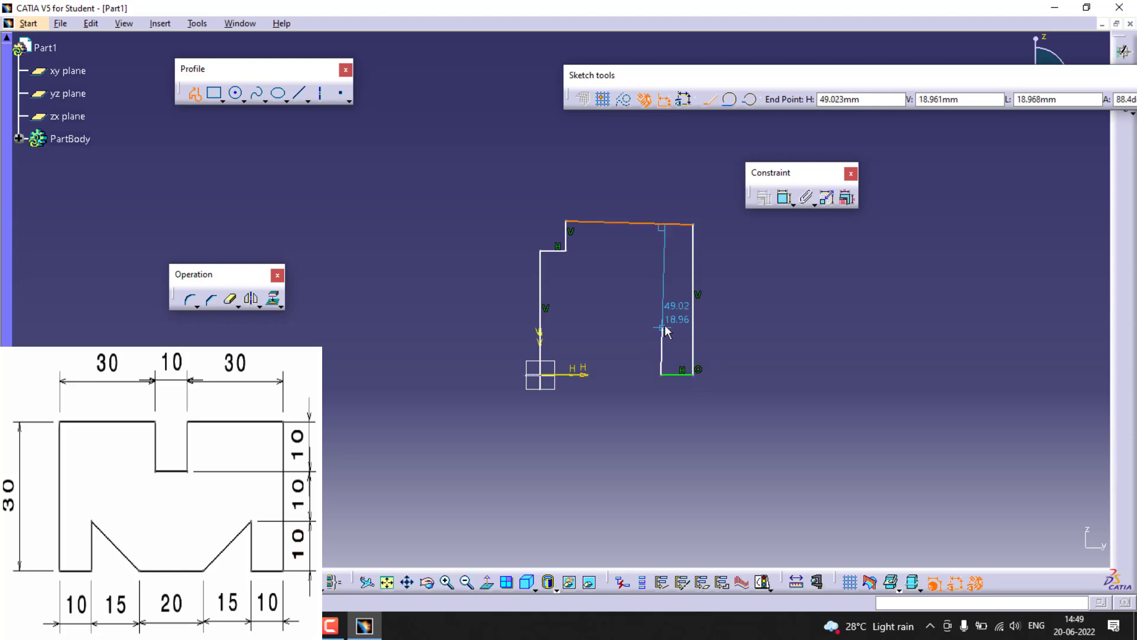
left_click(661, 325)
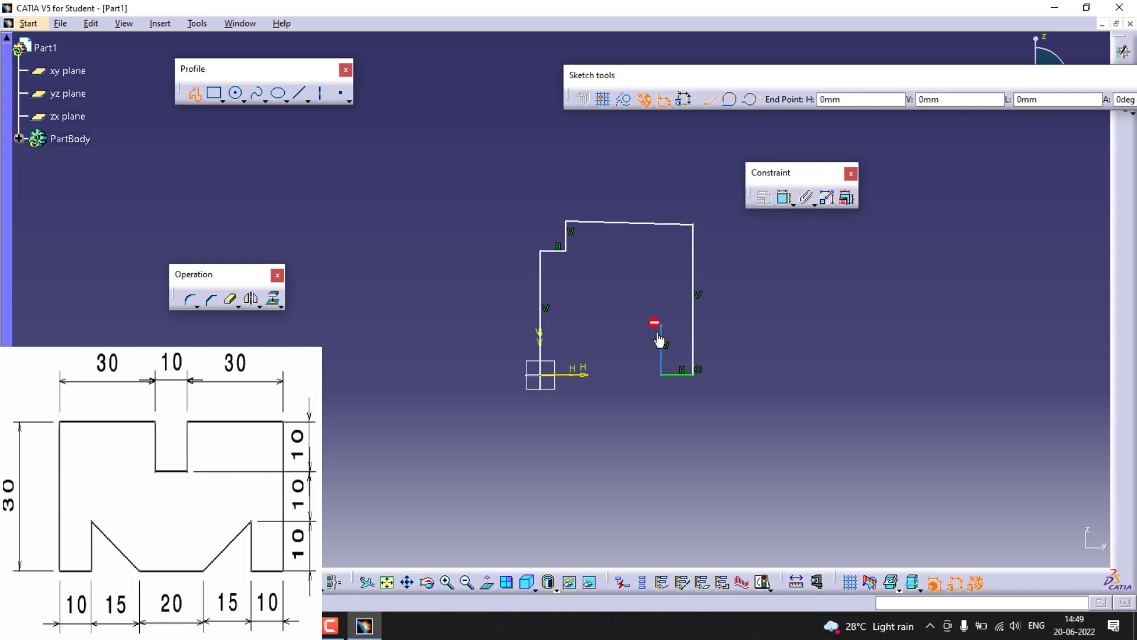
left_click(636, 375)
left_click(541, 375)
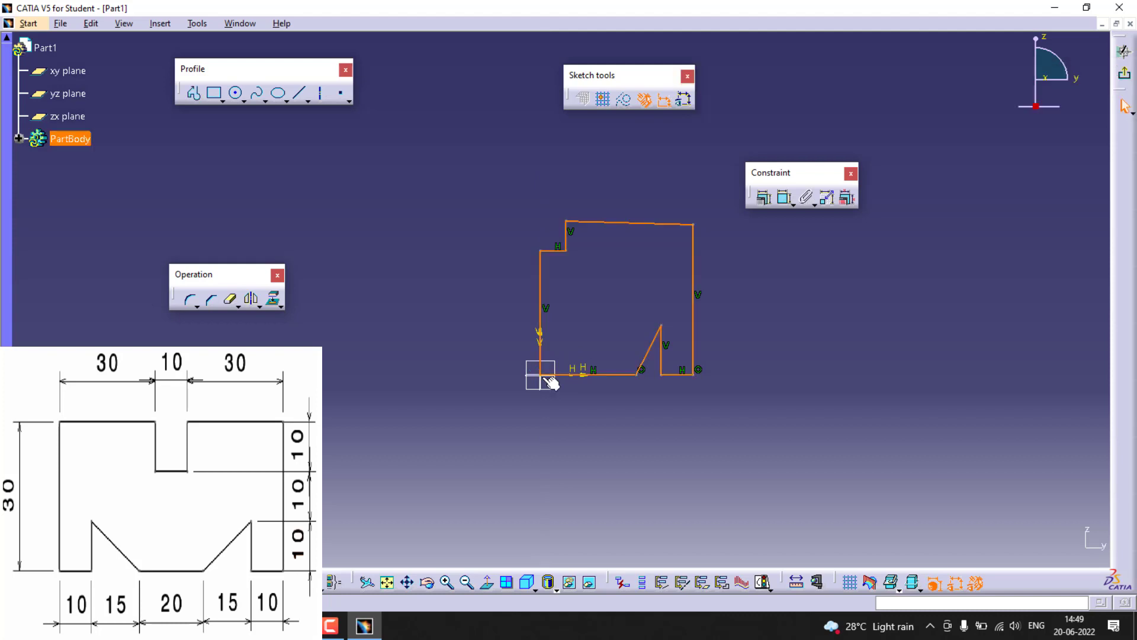
Step: Apply a horizontal constraint to the slightly slanted top edge of the half profile
left_click(650, 231)
left_click(649, 228)
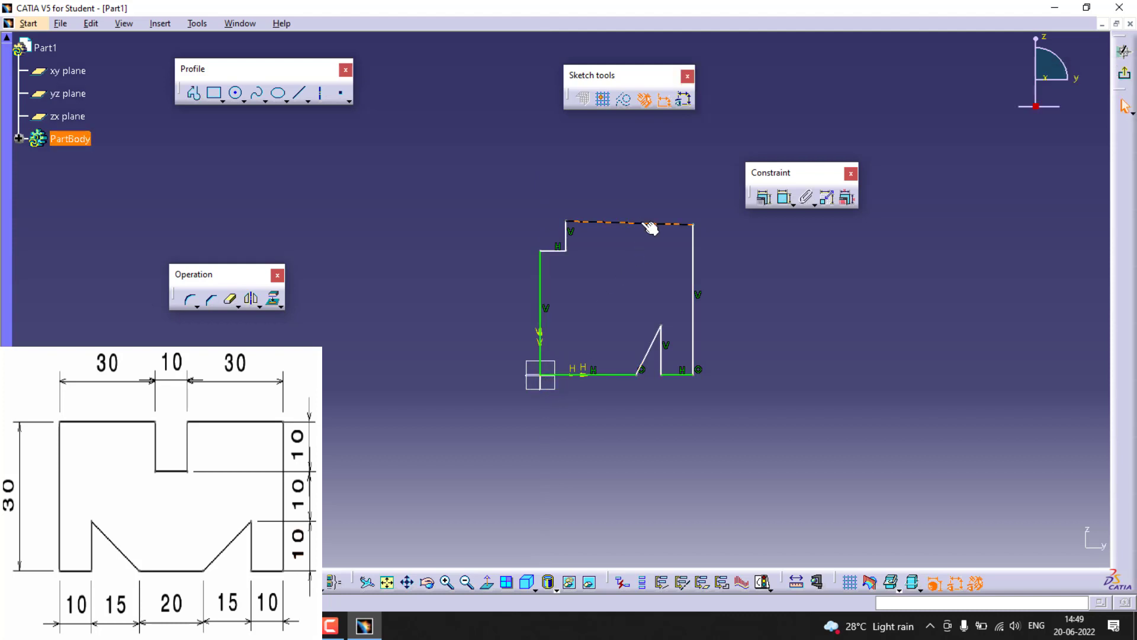
right_click(643, 223)
mouse_move(698, 444)
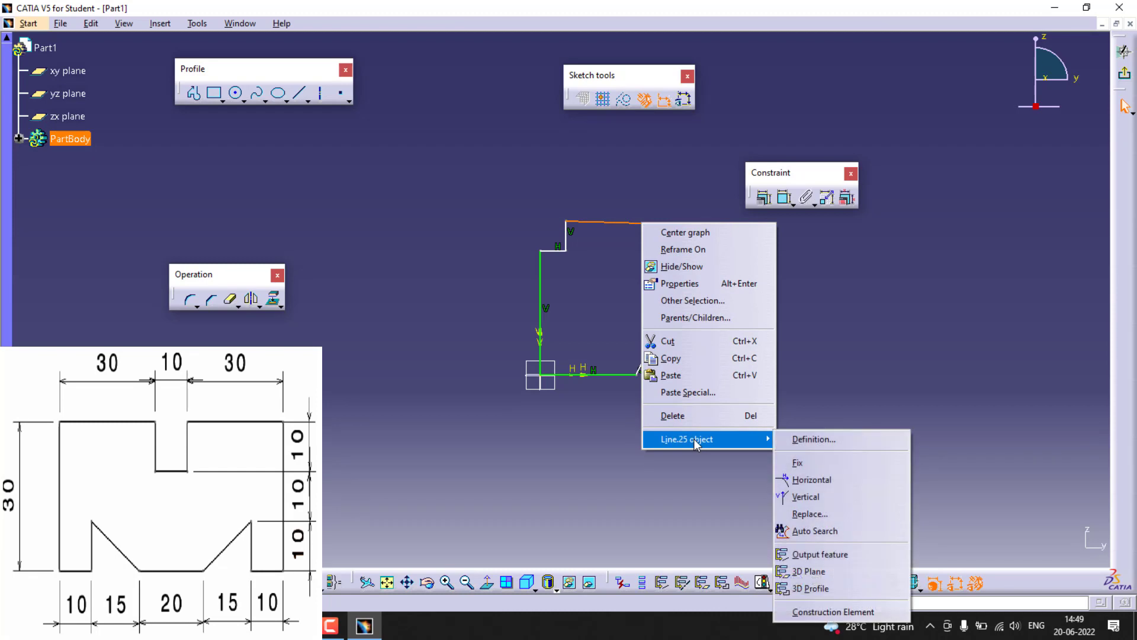
left_click(812, 479)
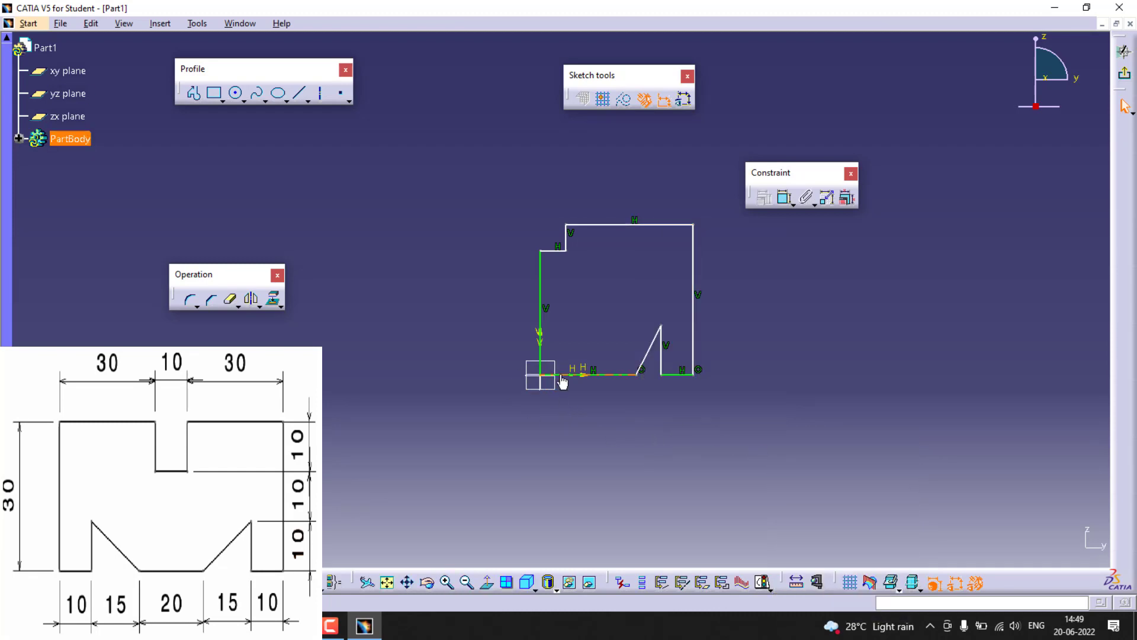
Step: Mirror the half profile, excluding its vertical centre line, about that centre line
mouse_move(552, 375)
left_mouse_down()
mouse_move(505, 196)
mouse_move(768, 433)
left_mouse_up()
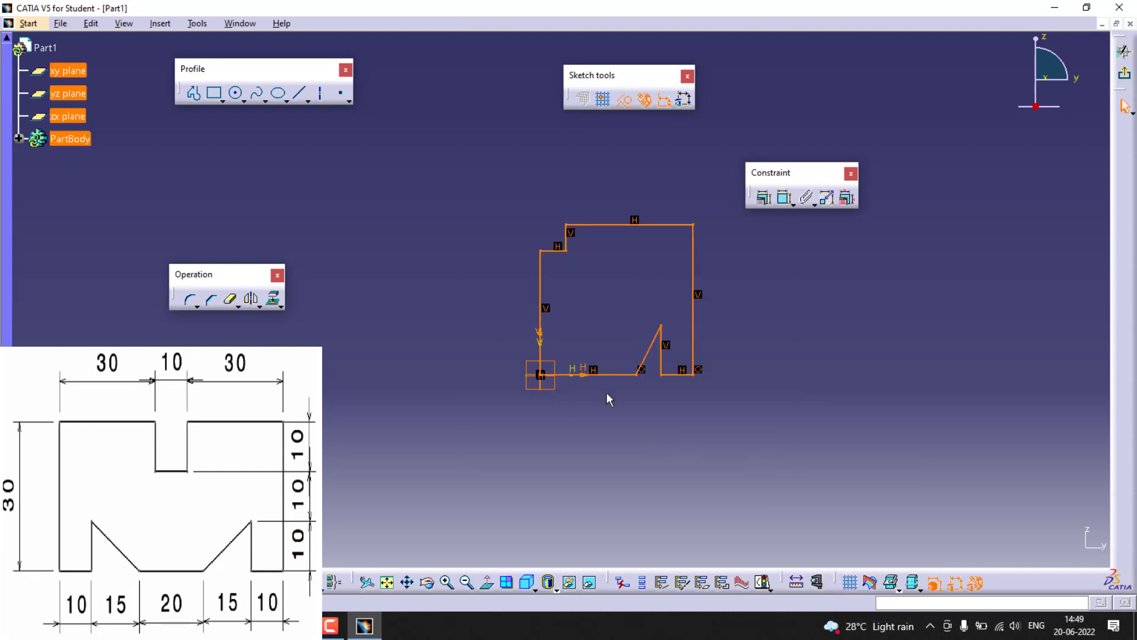
left_click(540, 312, "ctrl")
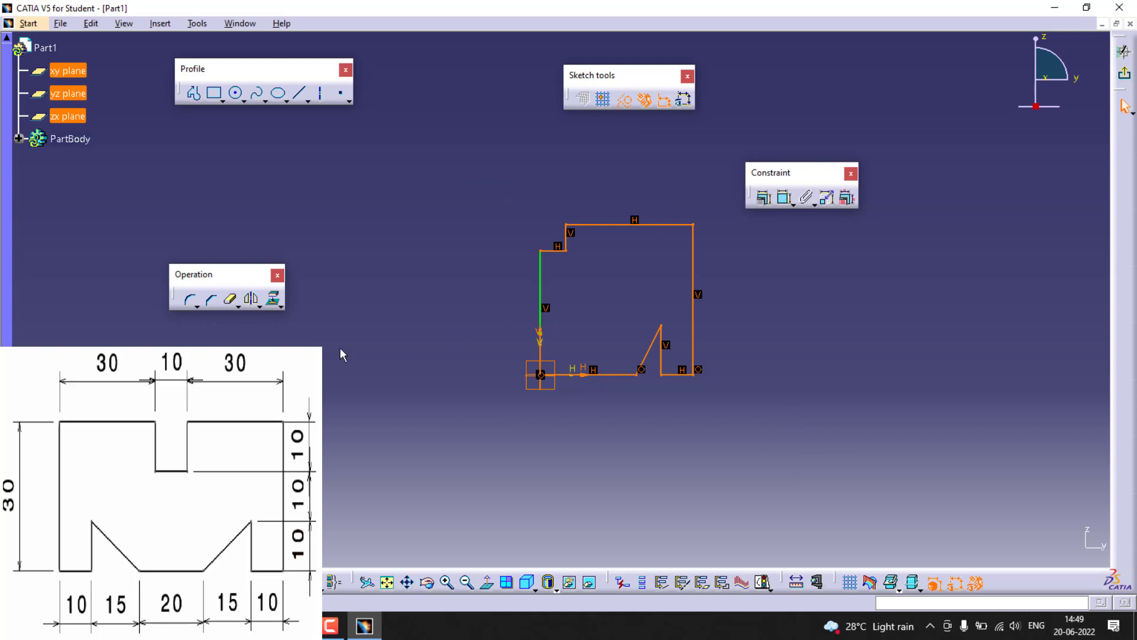
left_click(251, 299)
left_click(541, 280)
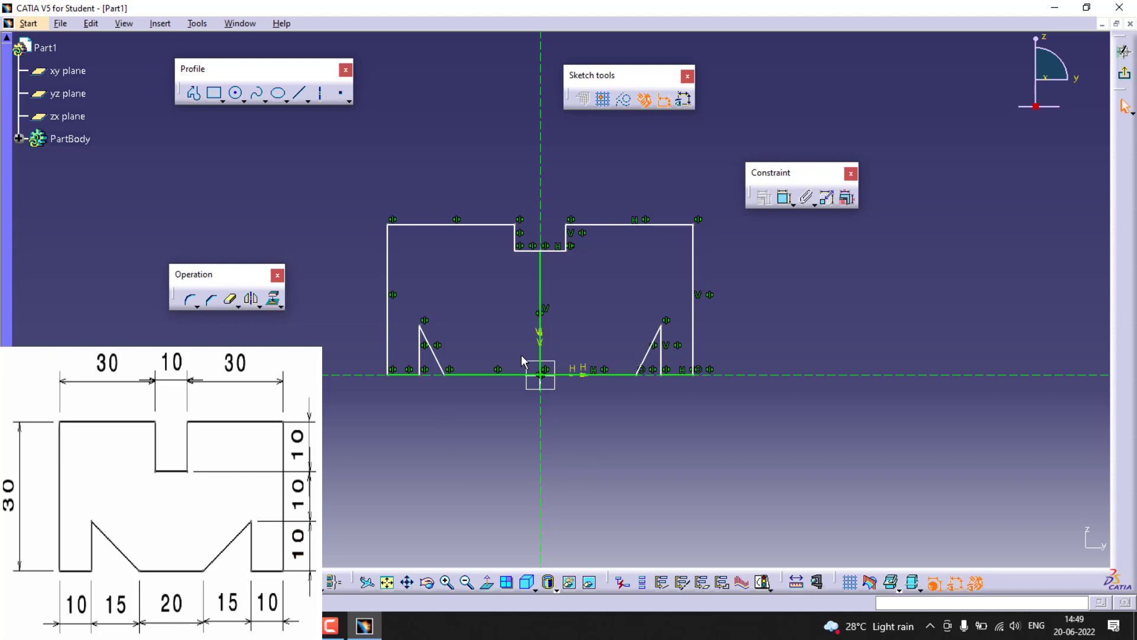
Step: Dimension the left foot's width and the adjacent triangular cut's width, setting them to 10 mm and 15 mm
left_click(785, 197)
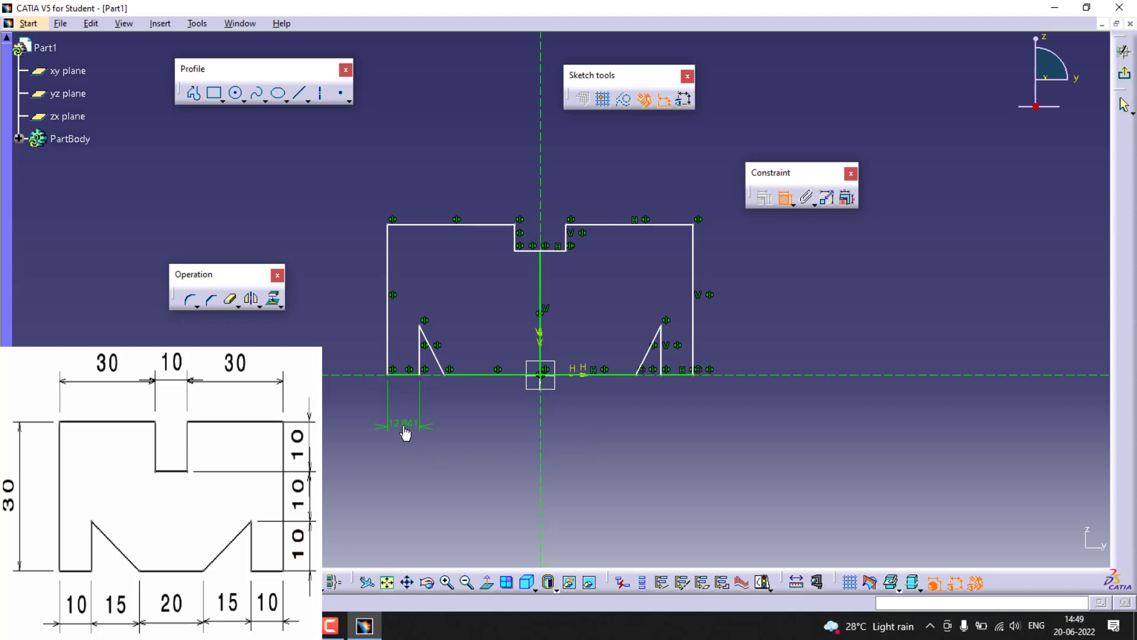
double_click(404, 425)
type("10")
key("Return")
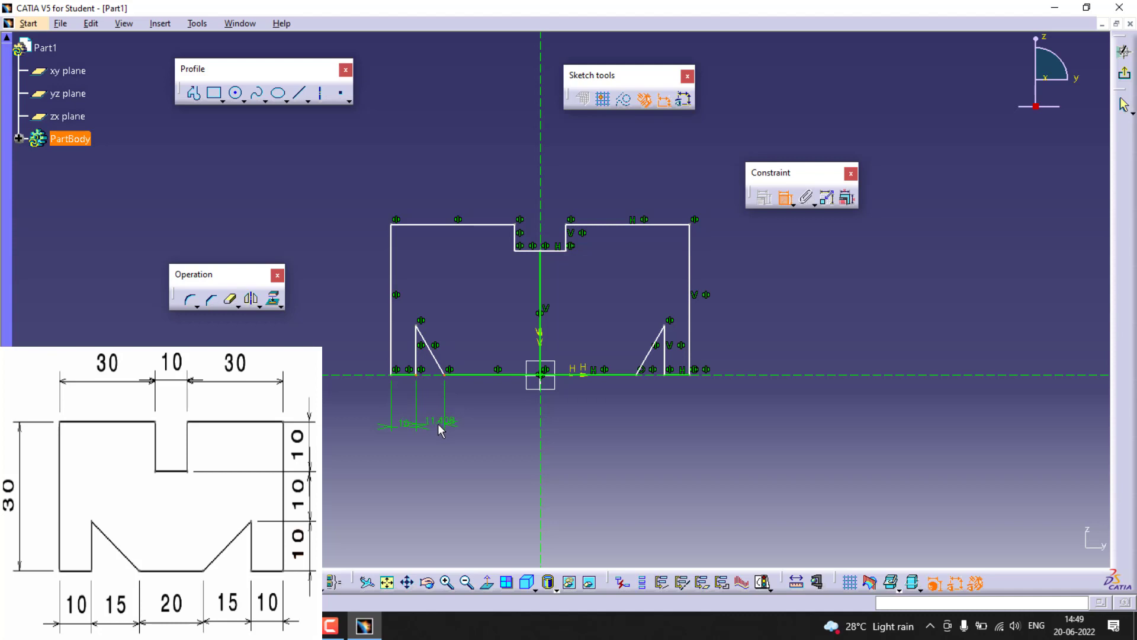
double_click(439, 423)
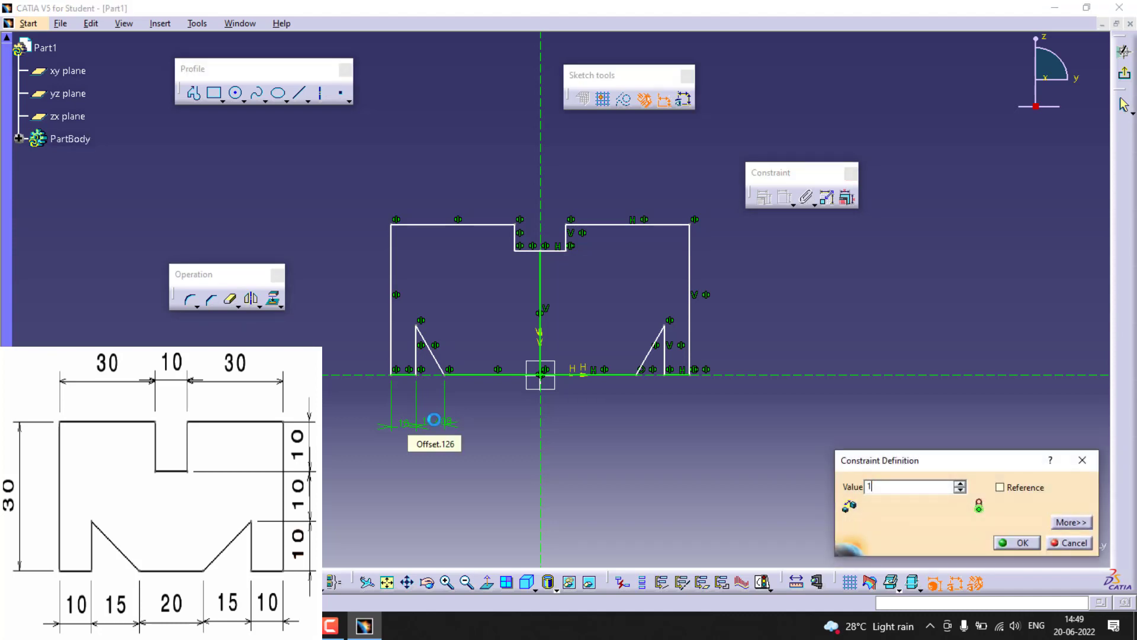
key("Return")
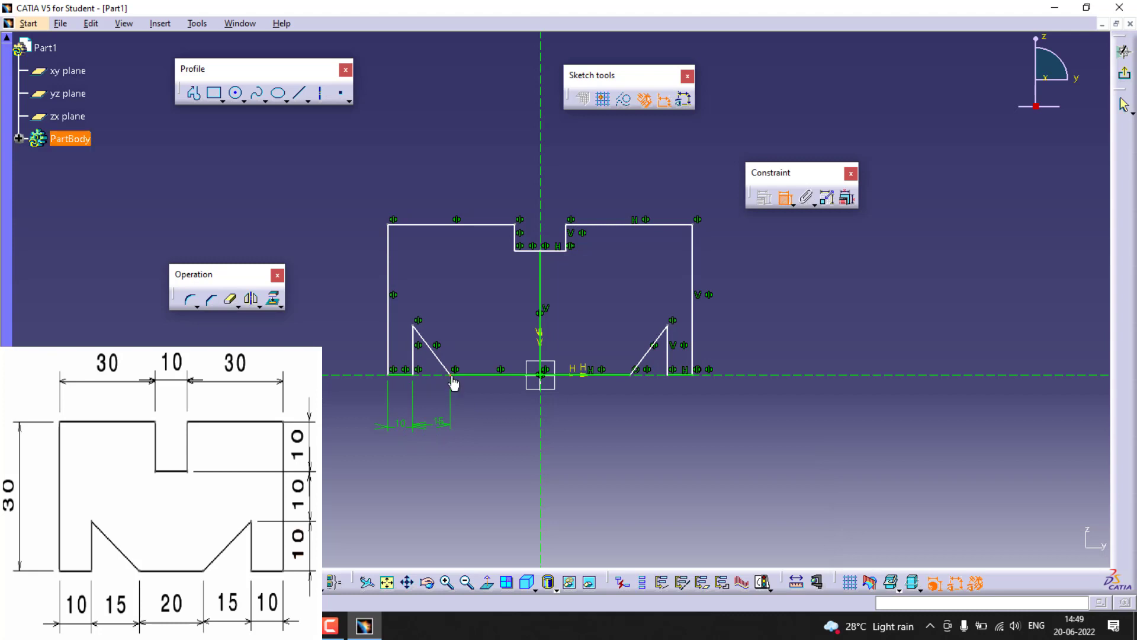
Step: Dimension the distance between the inner bottom corners of the two triangular cuts and set it to 20 mm
left_click(631, 376)
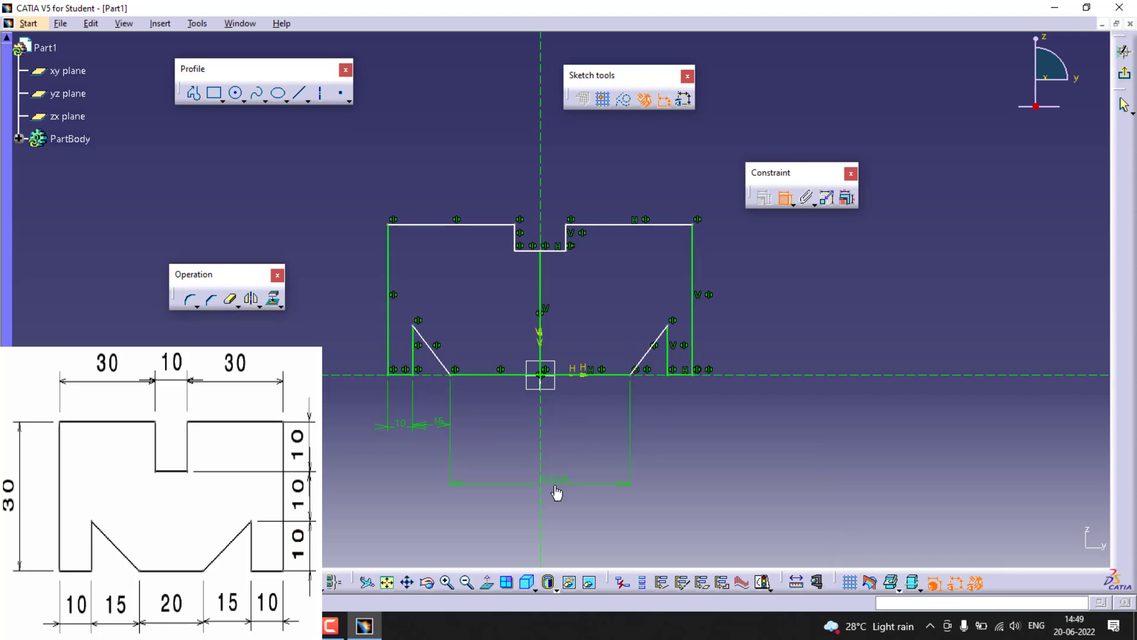
left_click(555, 482)
double_click(557, 484)
type("20")
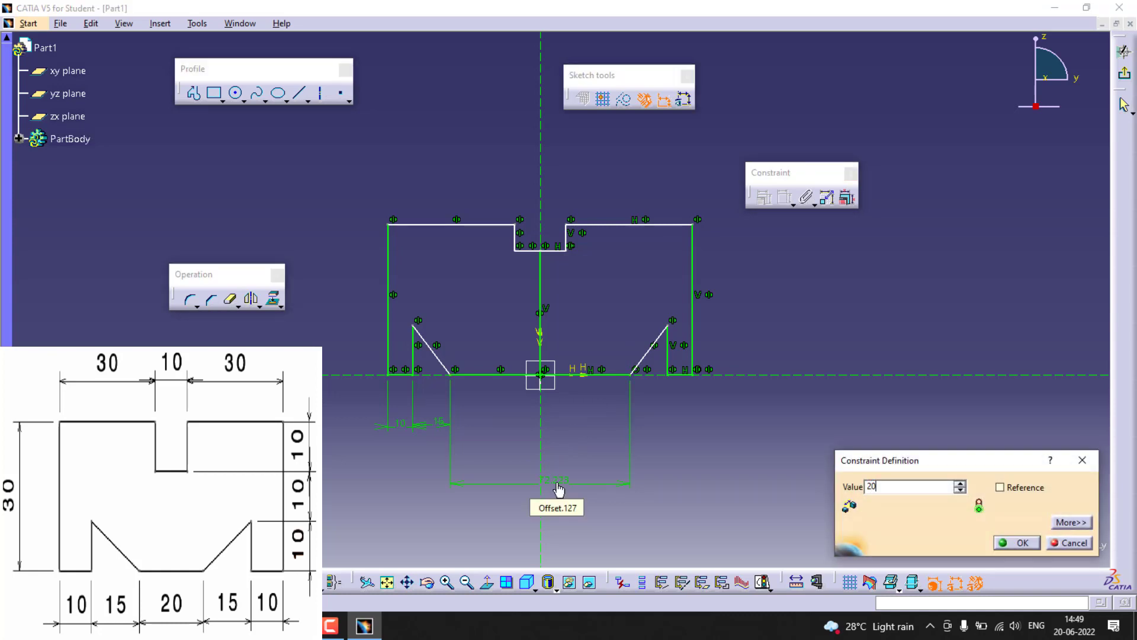
key("Return")
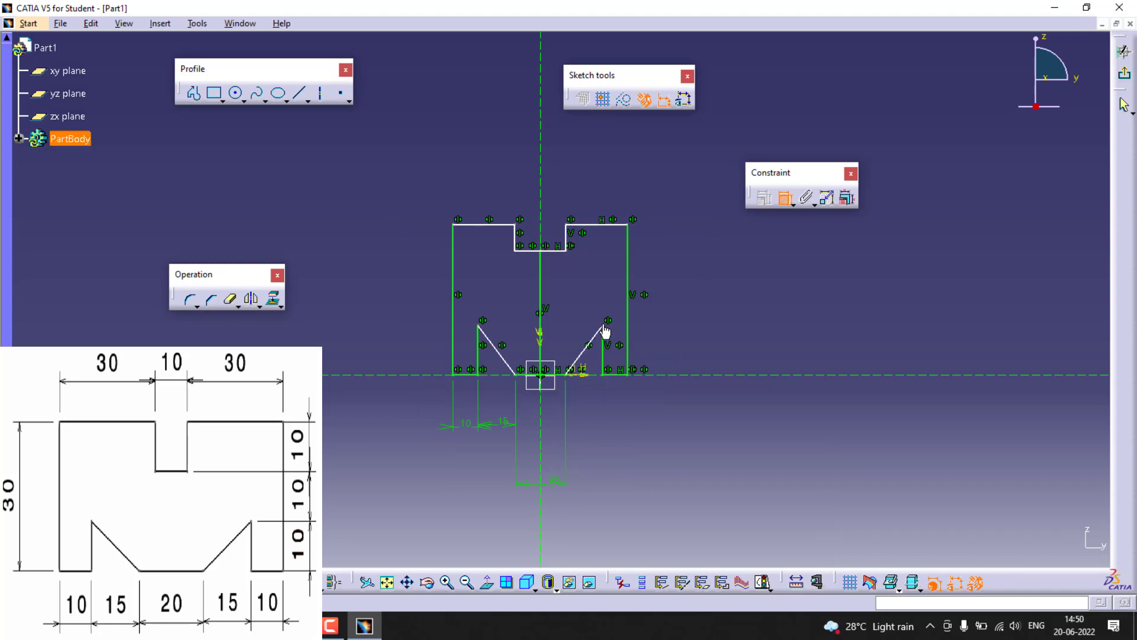
Step: Dimension the right triangular cut's peak height from the bottom edge and set it to 10 mm
left_click(623, 379)
double_click(679, 359)
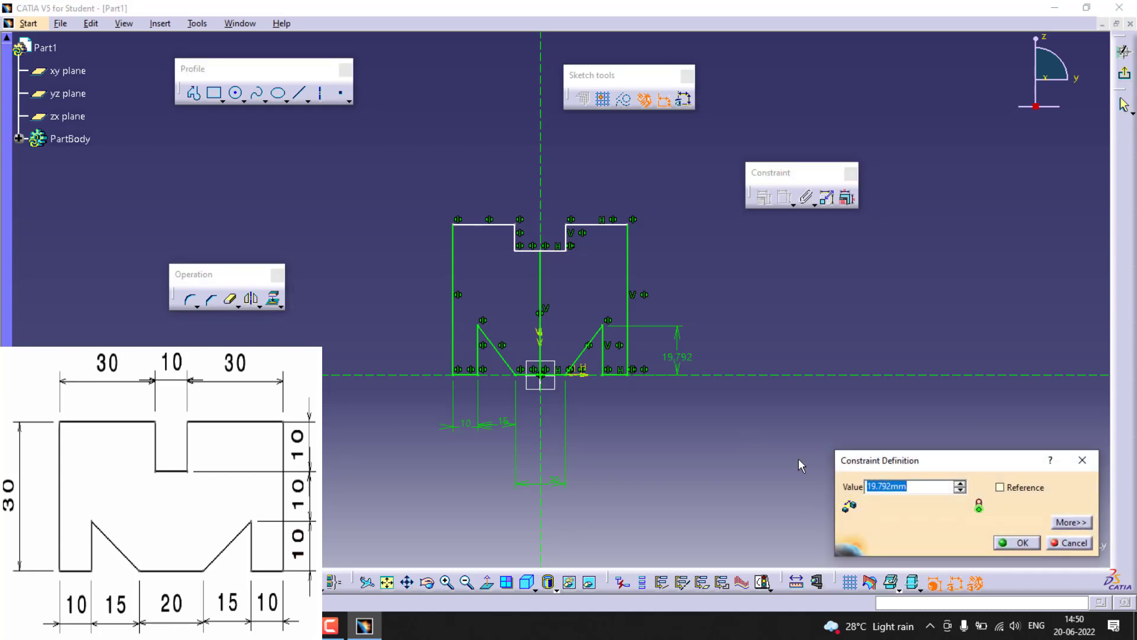
type("10")
key("Return")
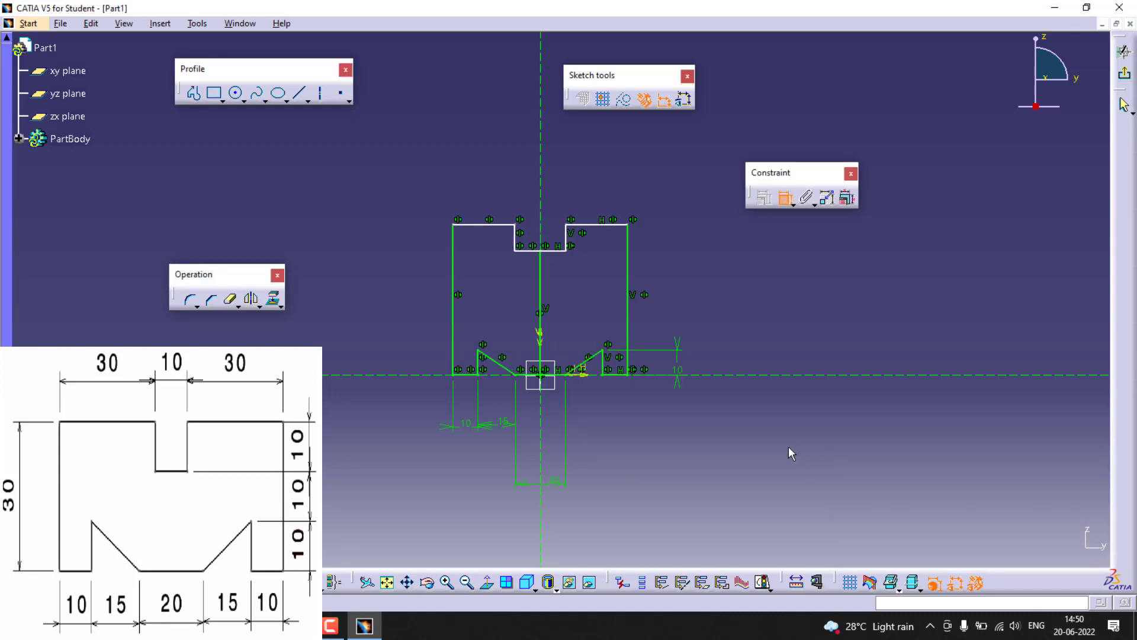
Step: Dimension the vertical distance between the top notch's floor and the right triangular cut's peak, setting it to 10 mm
left_click(556, 251)
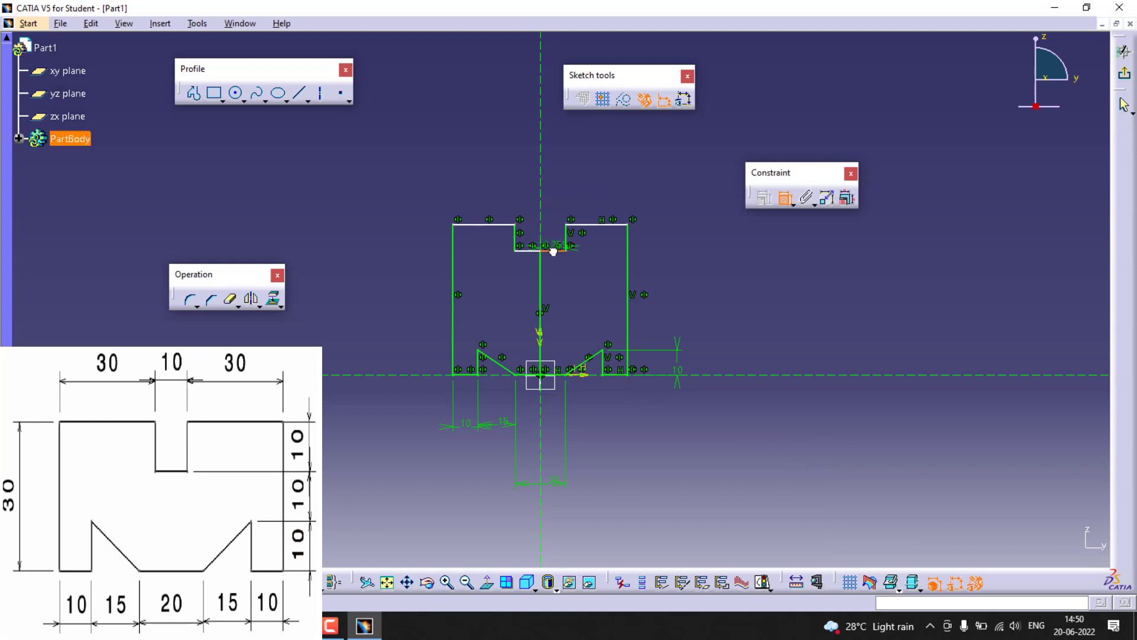
left_click(604, 352)
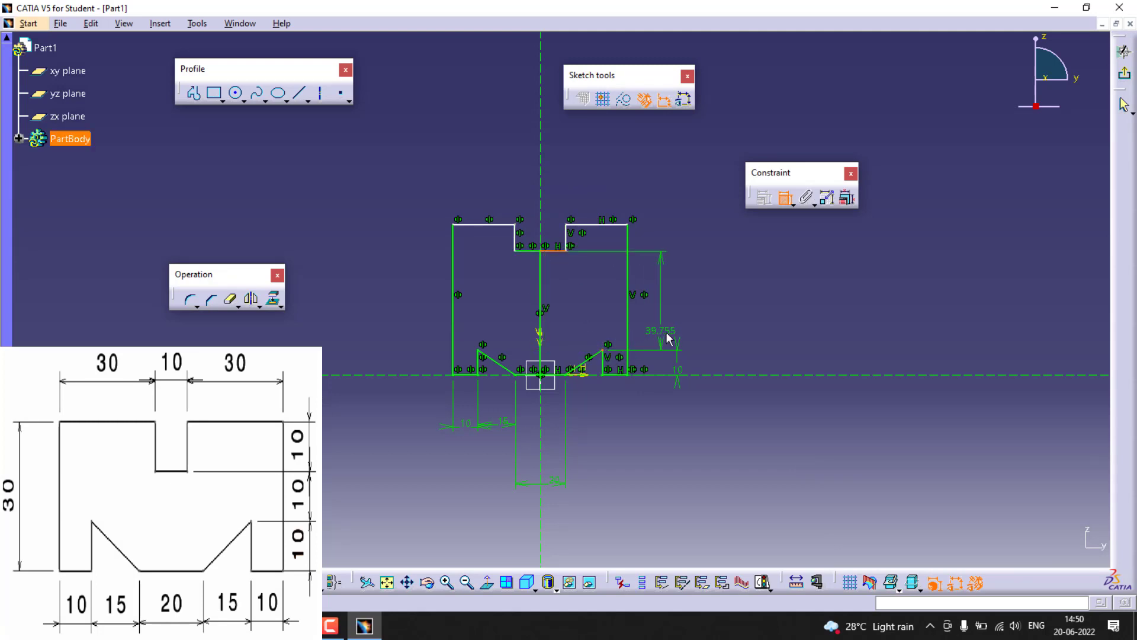
double_click(686, 323)
type("10")
key("Return")
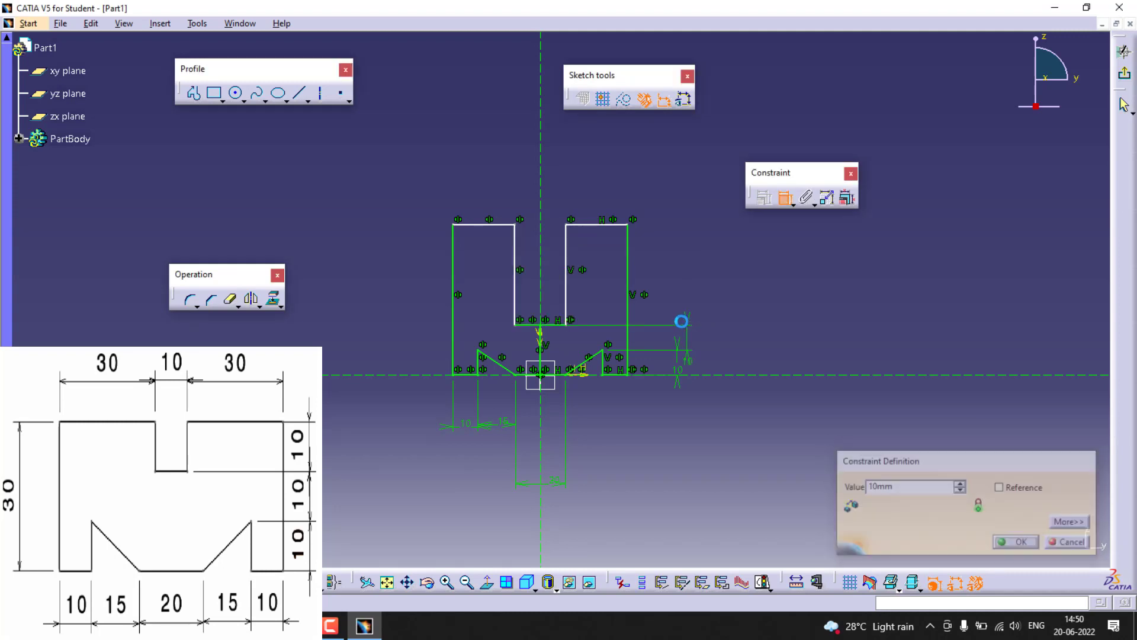
Step: Dimension the notch's depth between the right top edge and the notch floor and set it to 10 mm
left_click(597, 225)
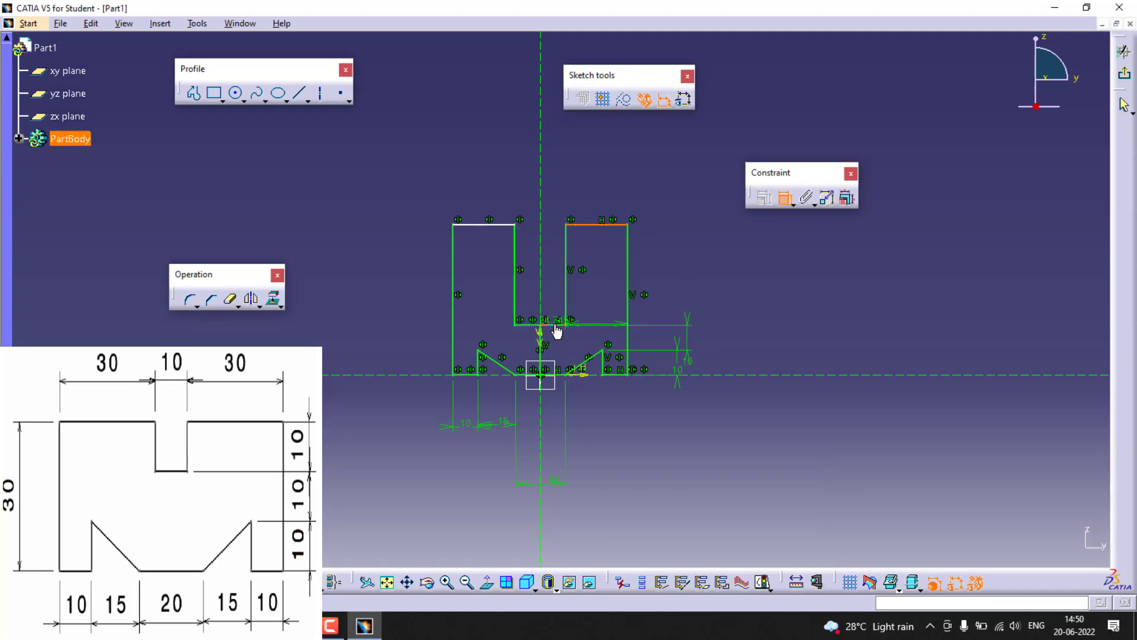
left_click(554, 324)
left_click(696, 296)
double_click(694, 290)
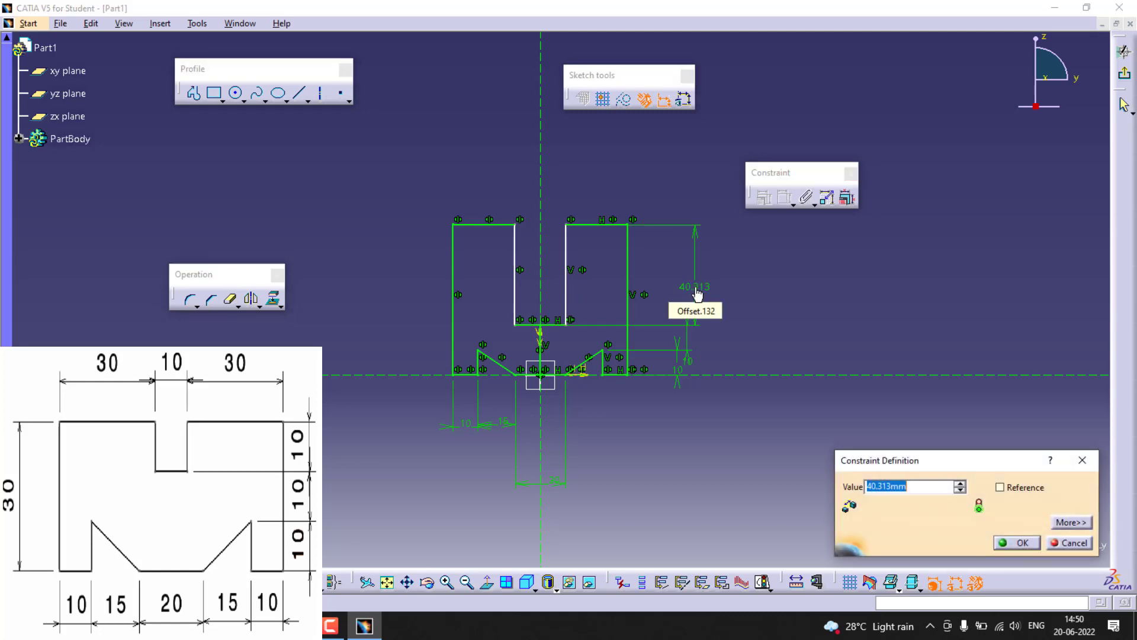
type("10")
key("Return")
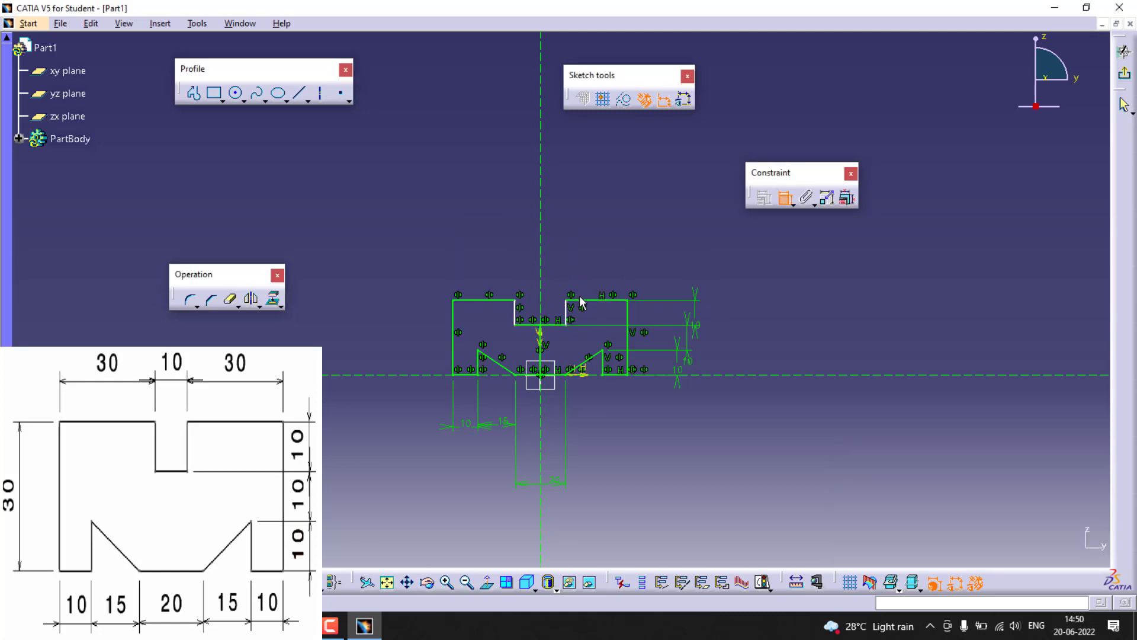
Step: Dimension the length of the top edge on the right side of the notch and set it to 30 mm
left_click(580, 301)
left_click(589, 261)
double_click(593, 261)
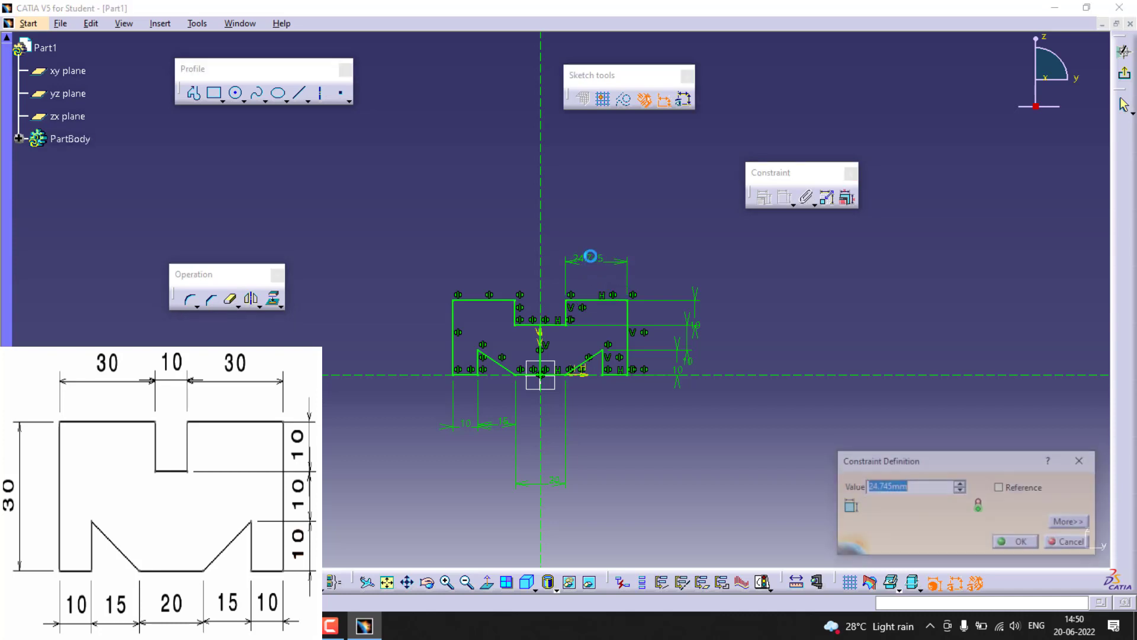
type("30")
key("Return")
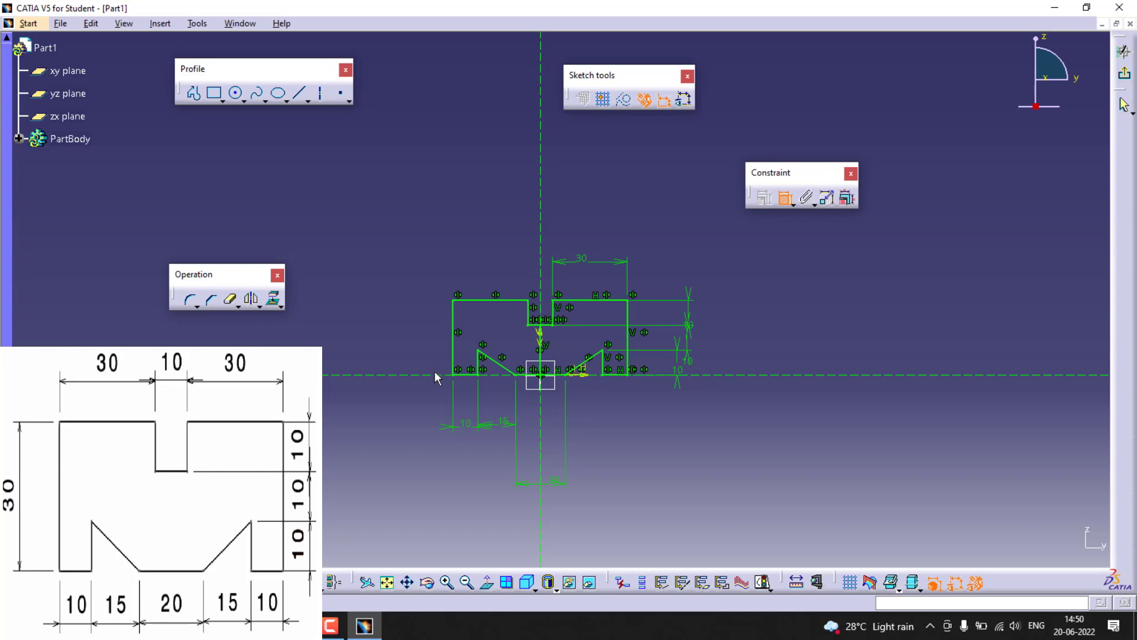
key("Escape")
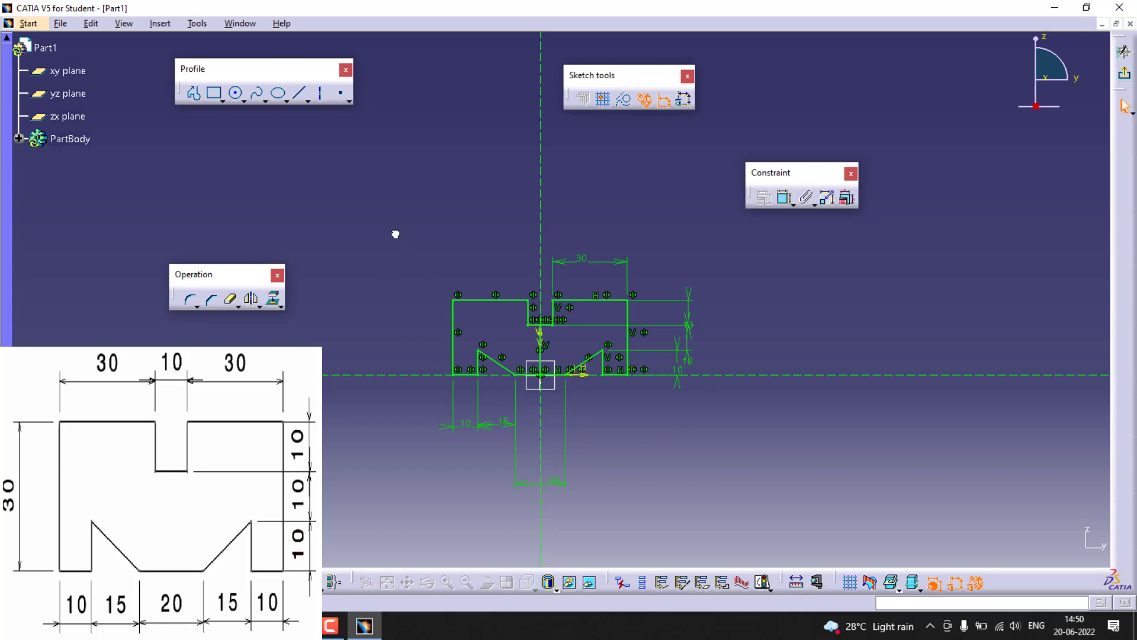
Step: Delete the entire notched profile together with its centre line and all constraints, clearing the sketch
left_click_drag(396, 233, 786, 497)
key("Delete")
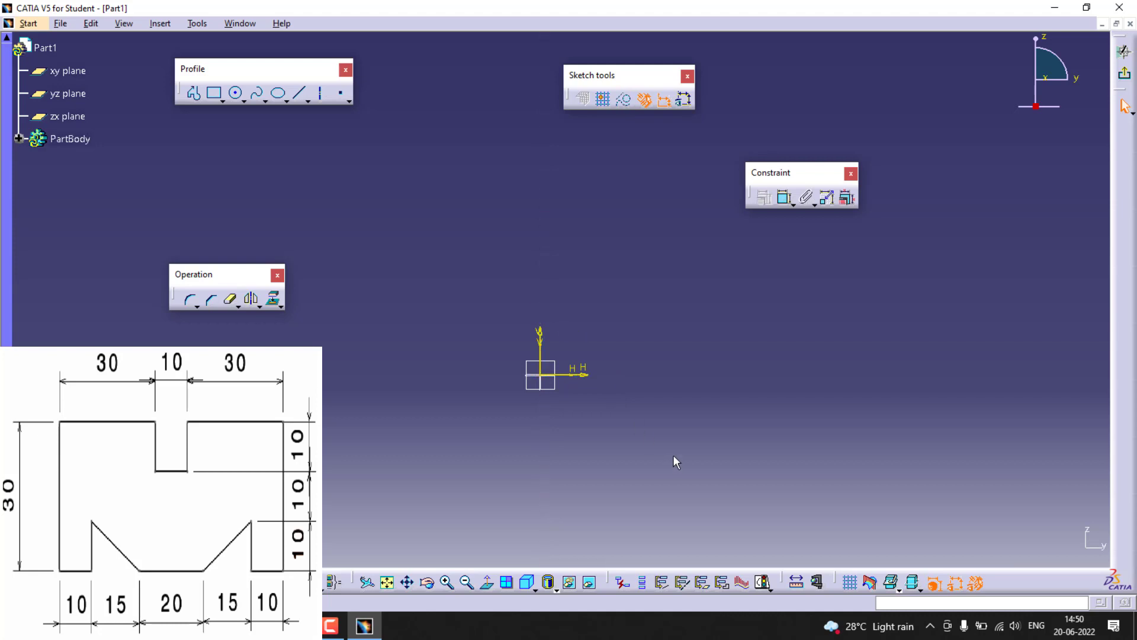
Step: Sketch a closed quarter profile from the origin, about 47 mm along the horizontal axis and 63 mm high, with a side step and sloped corner
left_click(194, 92)
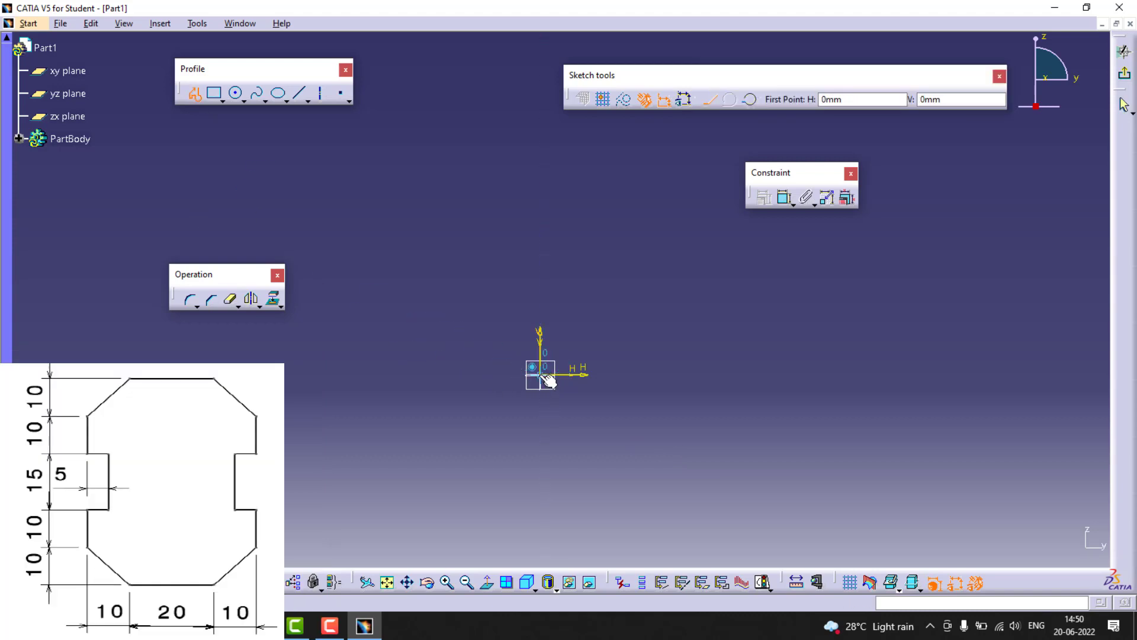
left_click(540, 375)
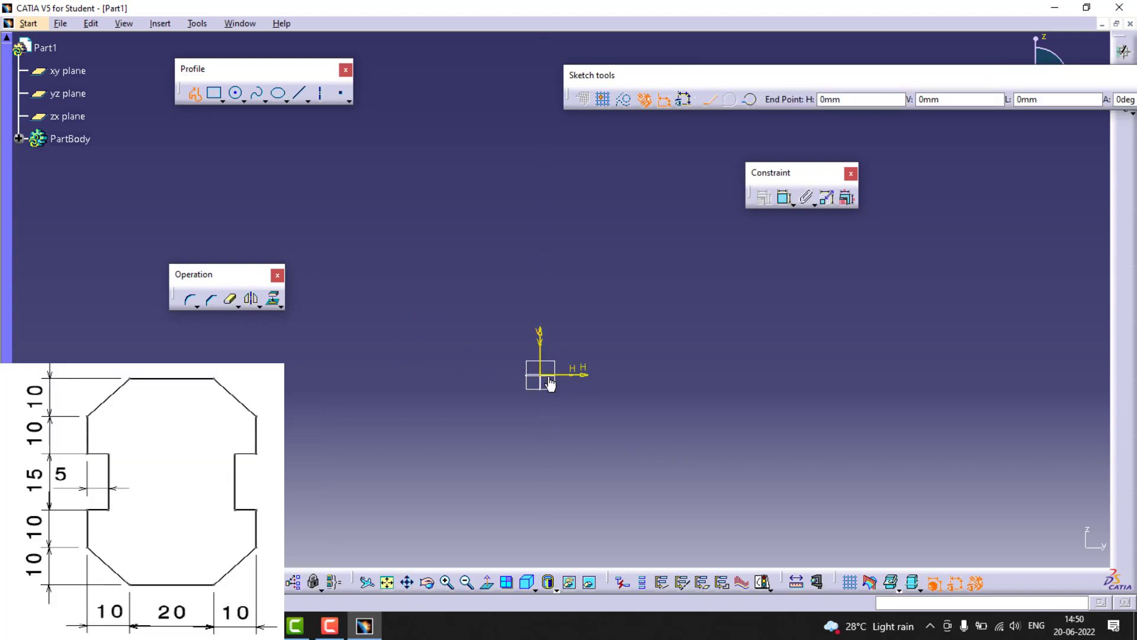
left_click(658, 375)
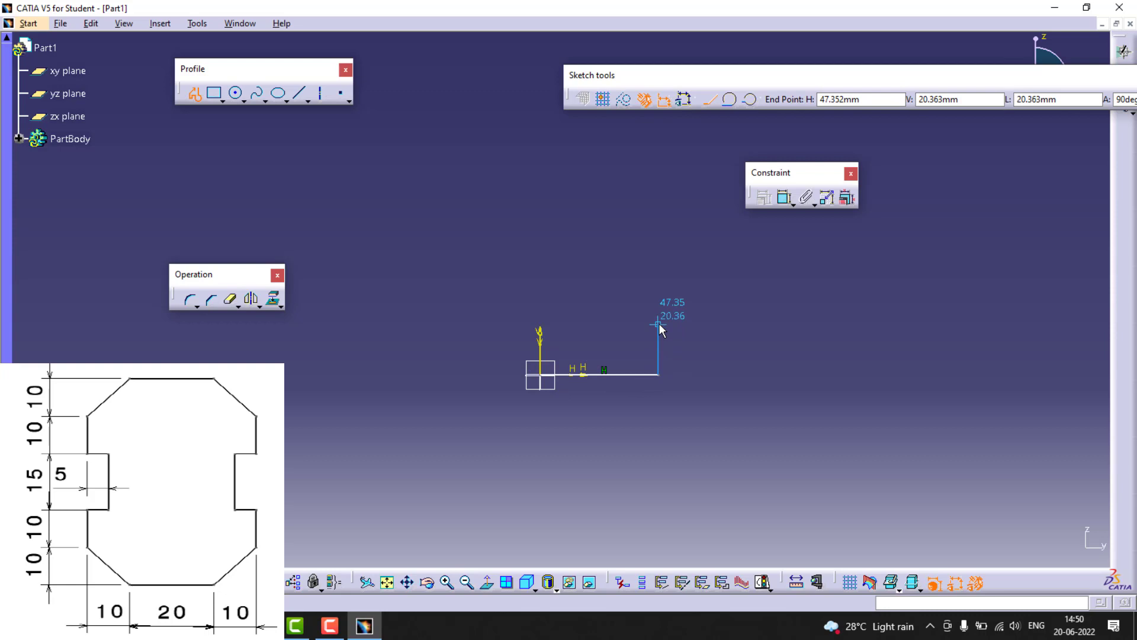
left_click(657, 324)
left_click(688, 324)
left_click(688, 282)
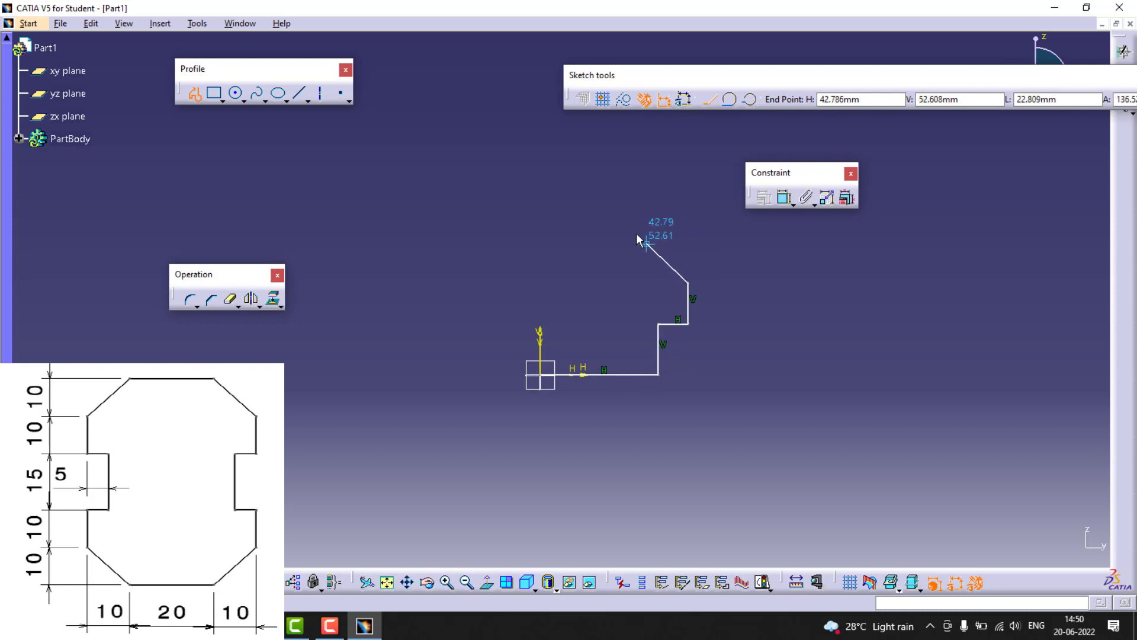
left_click(627, 219)
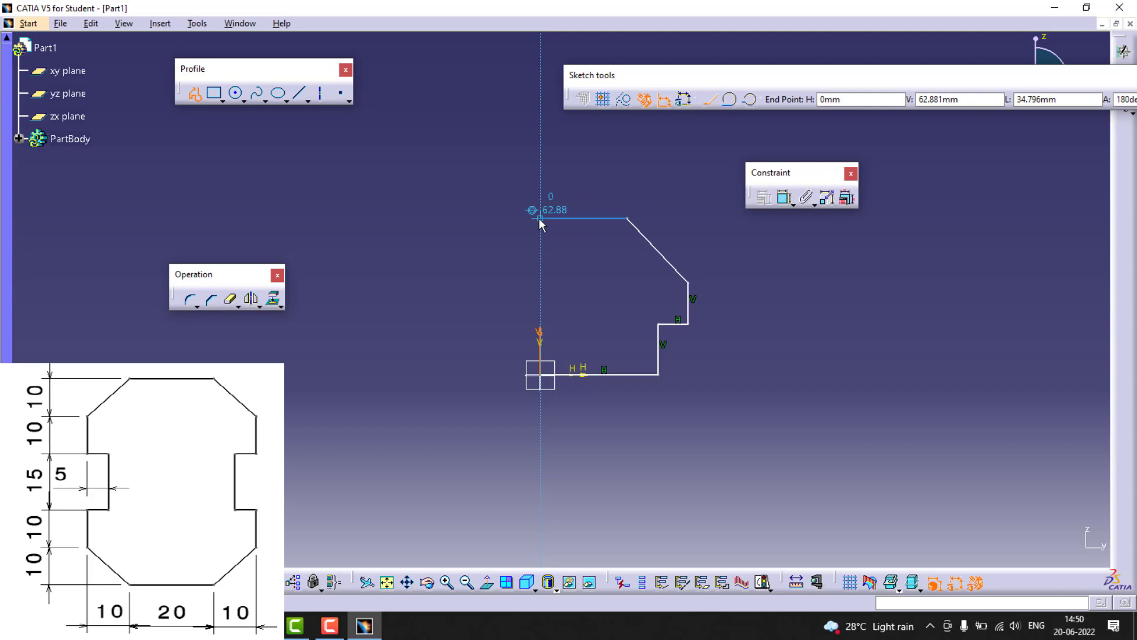
left_click(539, 218)
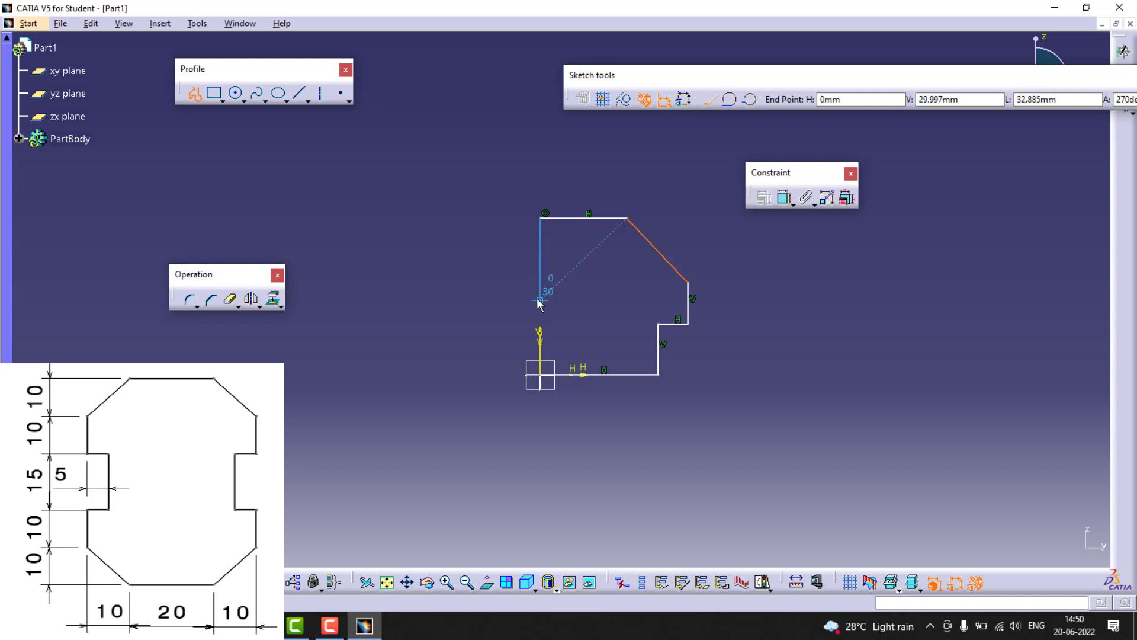
left_click(540, 374)
left_click(507, 439)
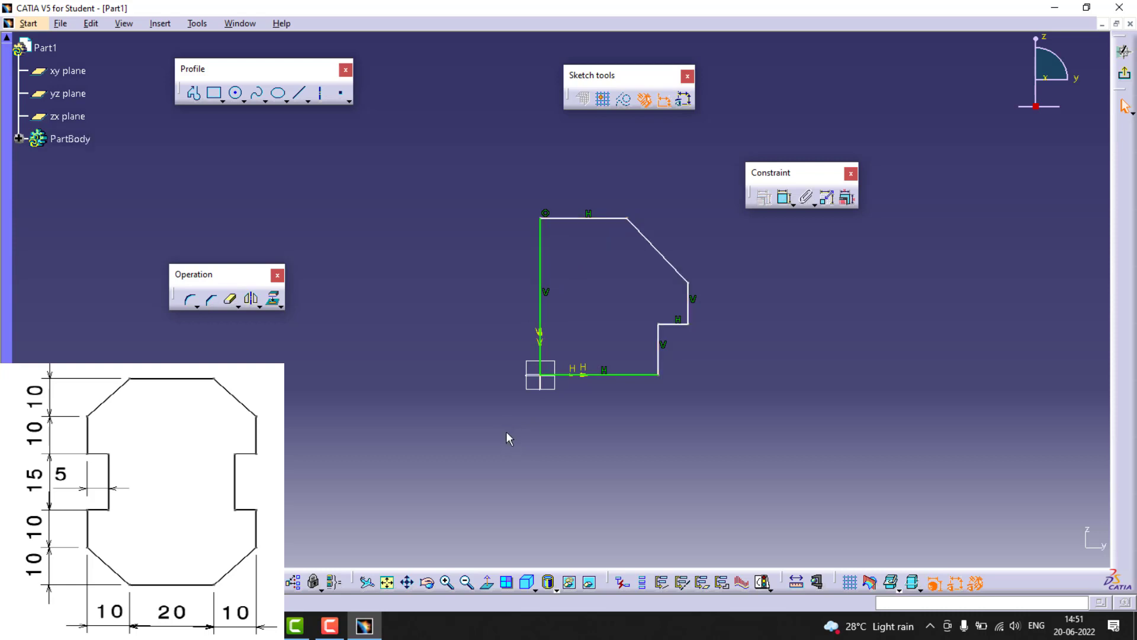
Step: Mirror the quarter profile, except its horizontal base line, about that base line to form the lower half
key("ctrl+a")
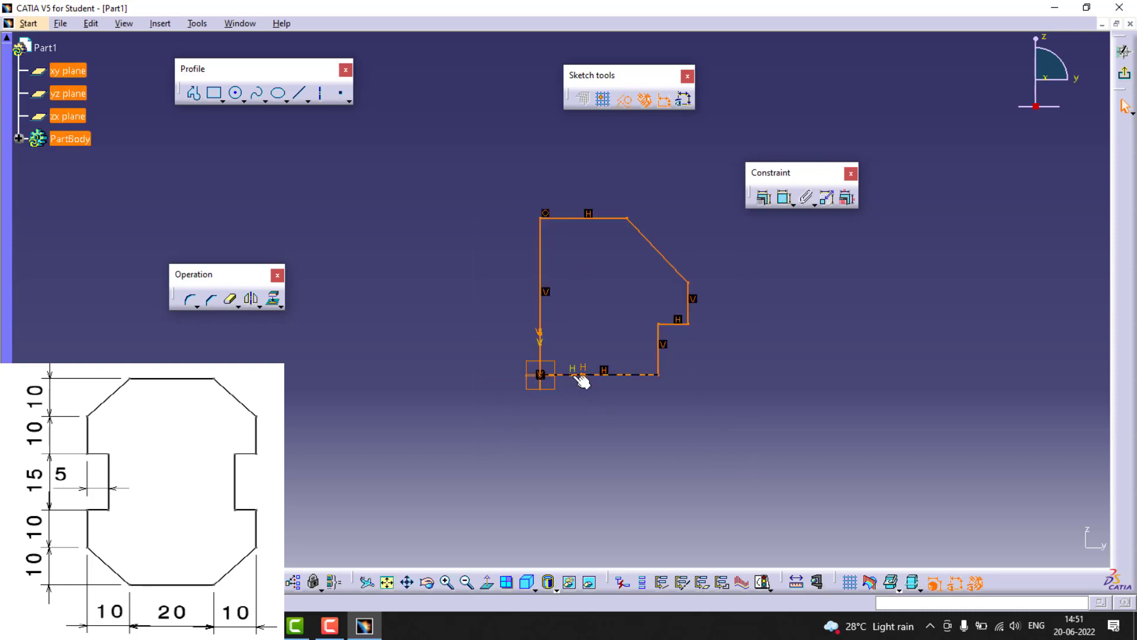
left_click(588, 375, "ctrl")
left_click(252, 299)
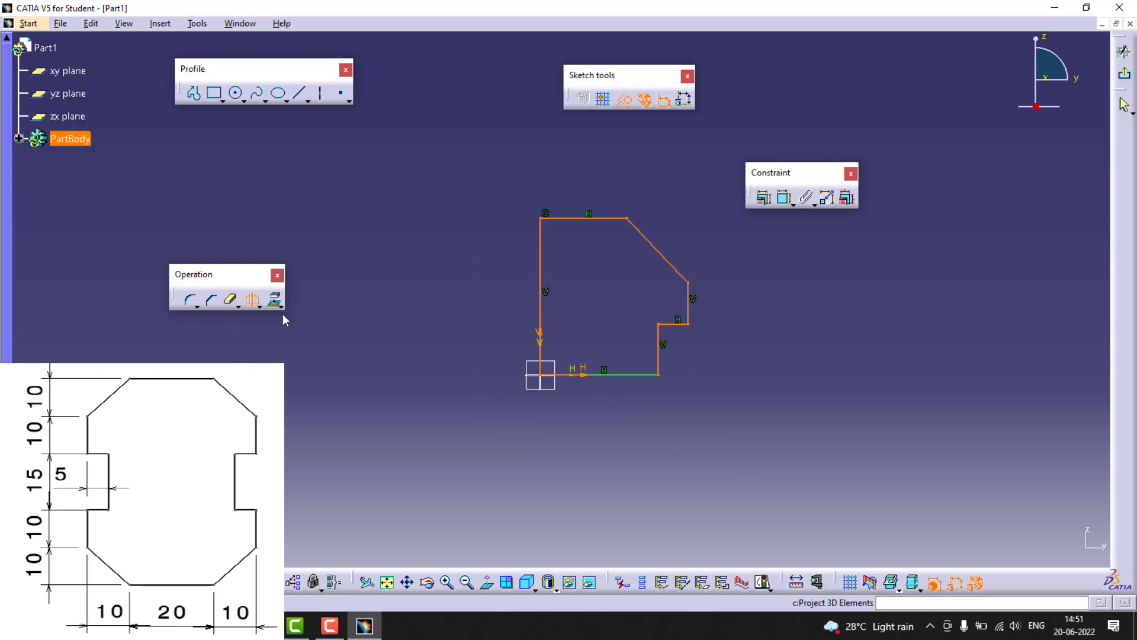
left_click(608, 378)
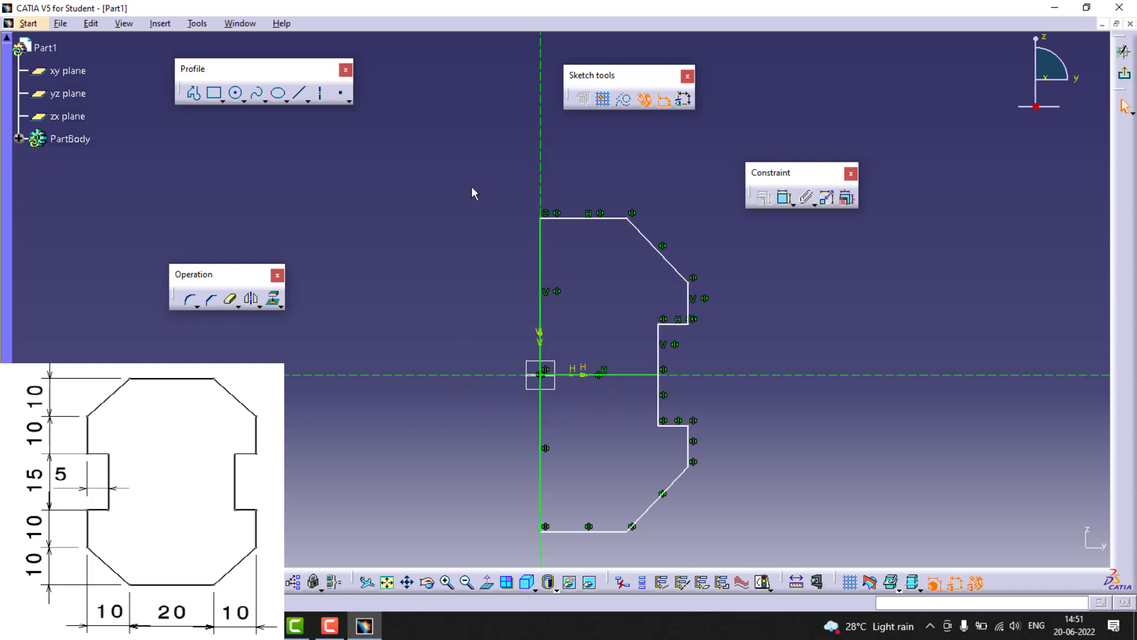
Step: Mirror the half profile about the vertical centre line to complete the symmetric outline
left_click_drag(472, 187, 791, 553)
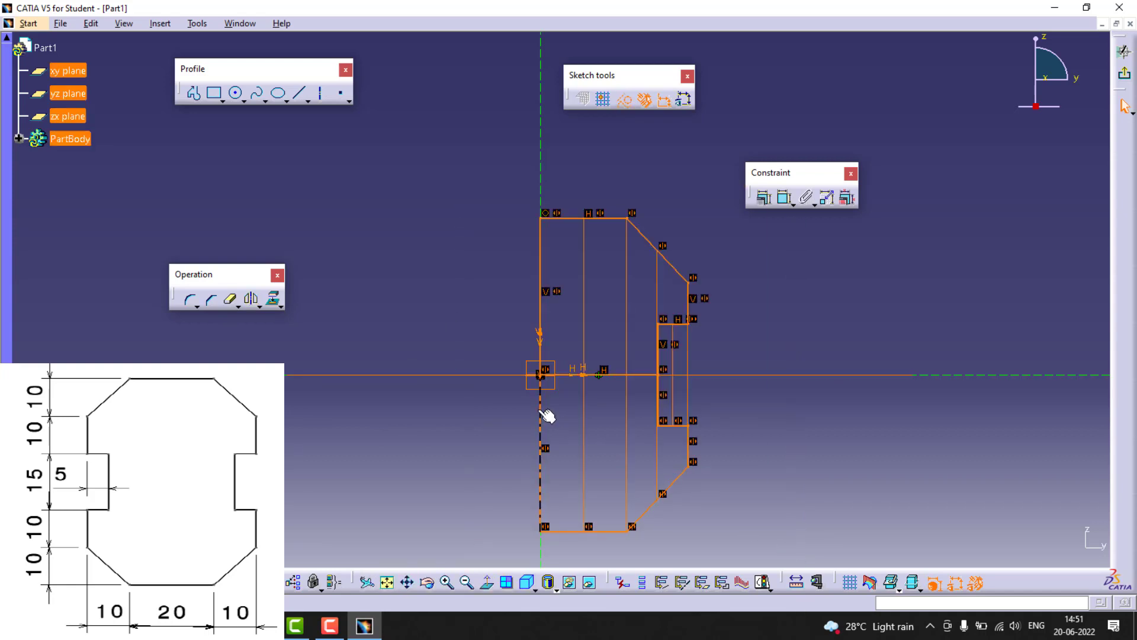
left_click(541, 412, "ctrl")
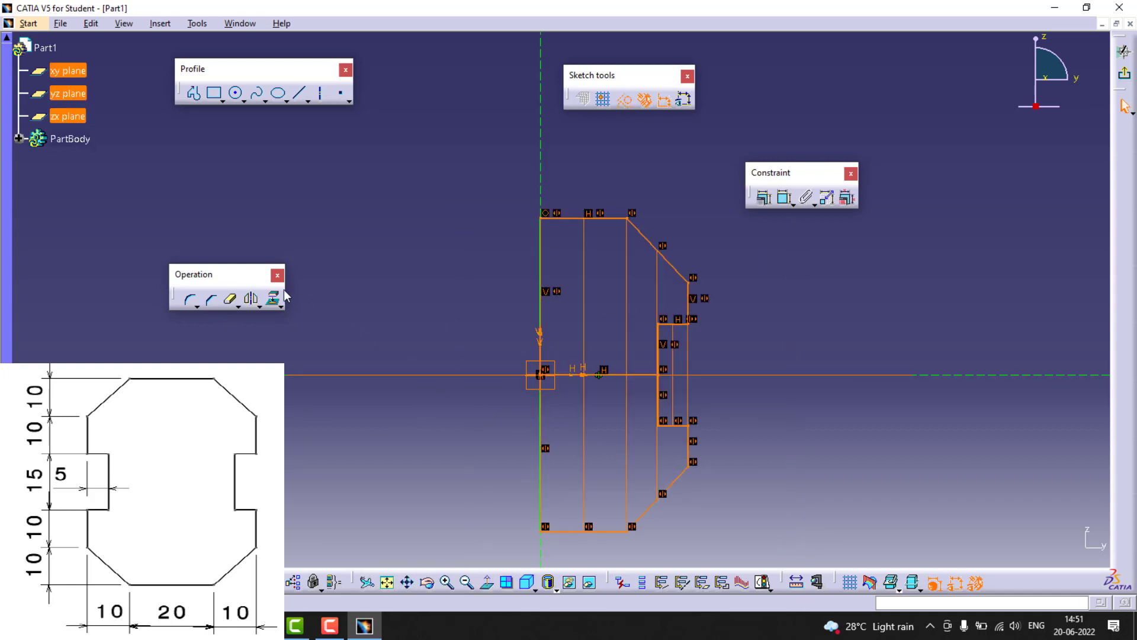
left_click(251, 298)
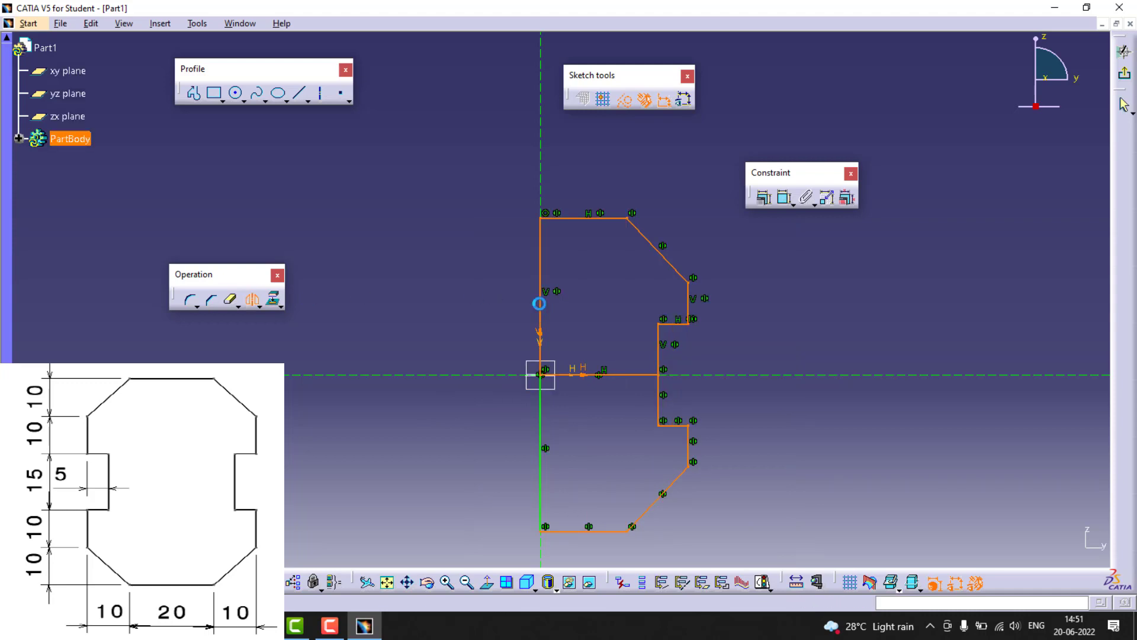
left_click(540, 305)
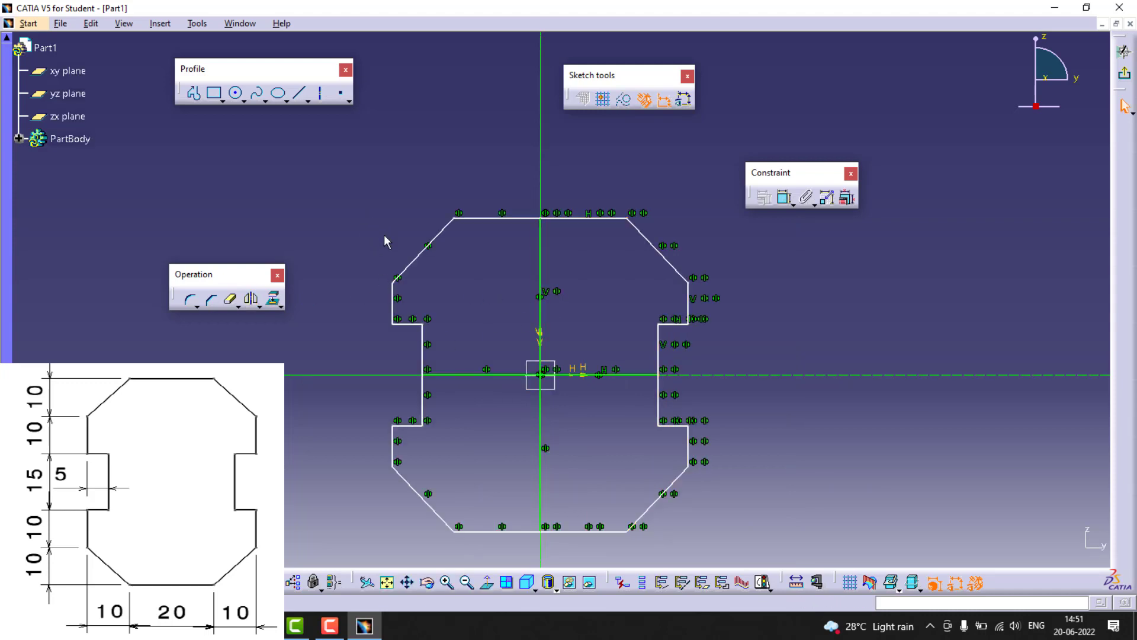
Step: Dimension the upper-left sloped edge in the vertical measure direction and set its height to 10 mm
left_click(783, 200)
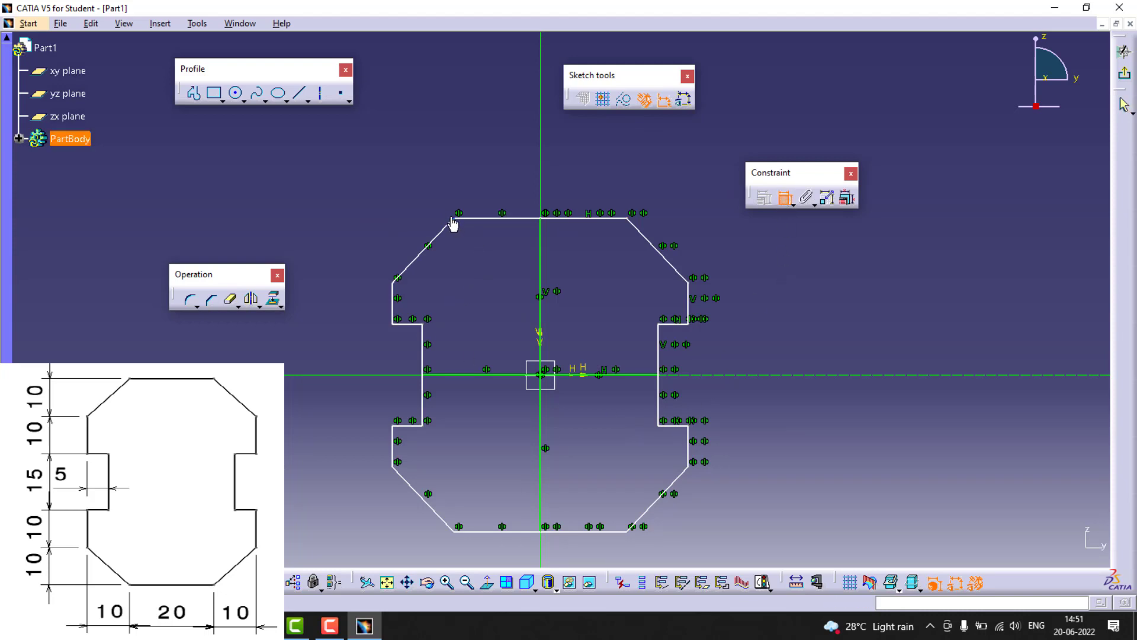
left_click(441, 230)
right_click(333, 259)
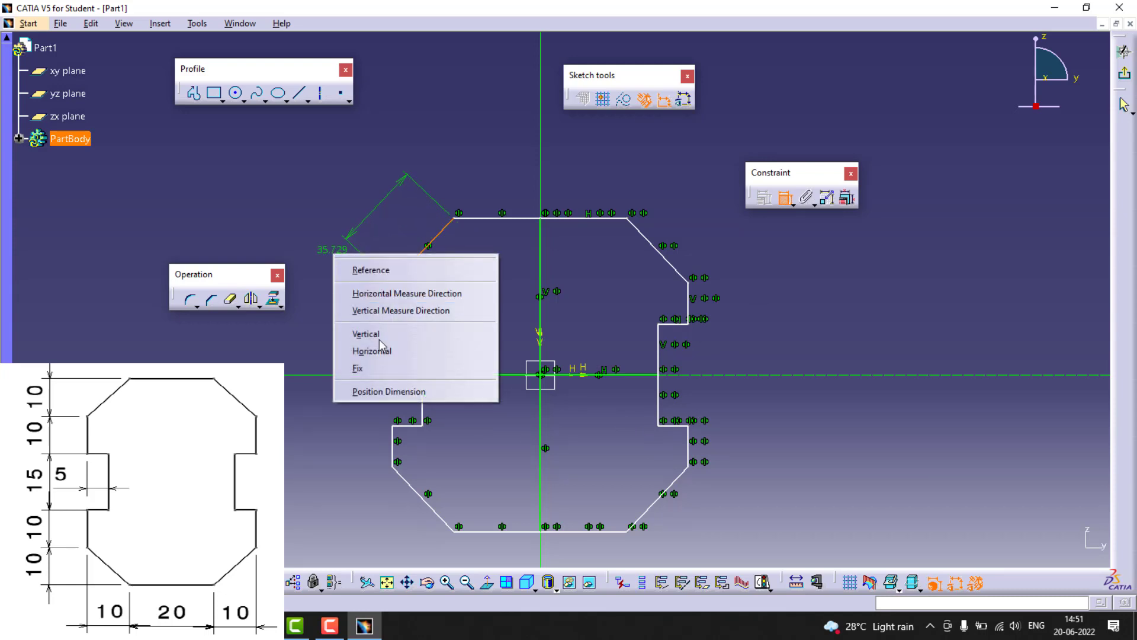
left_click(379, 310)
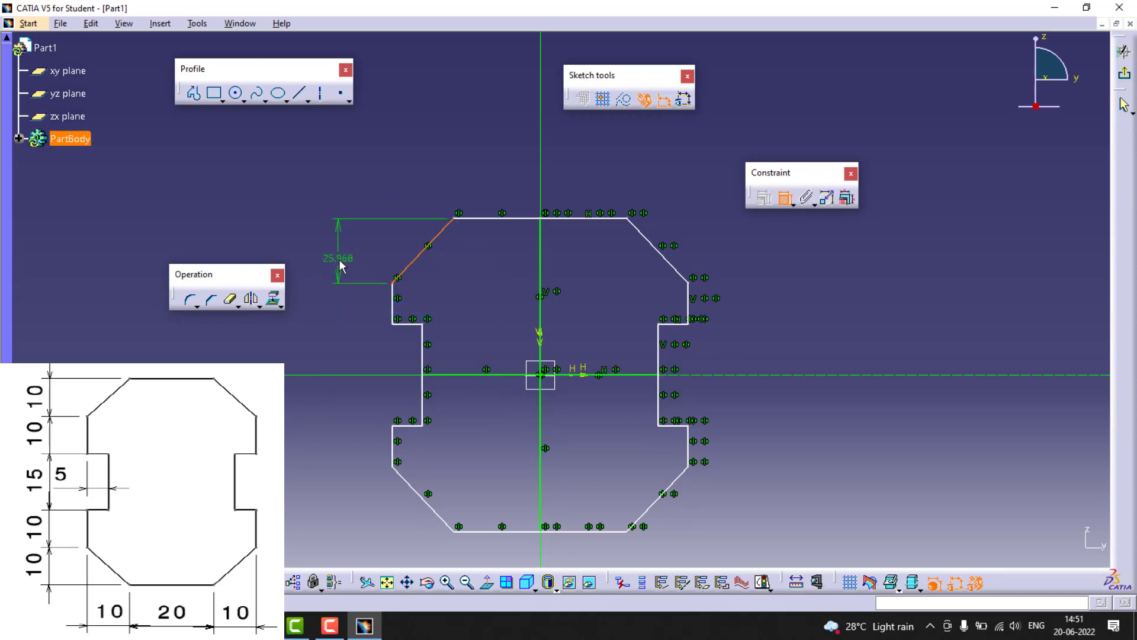
left_click(341, 264)
double_click(339, 254)
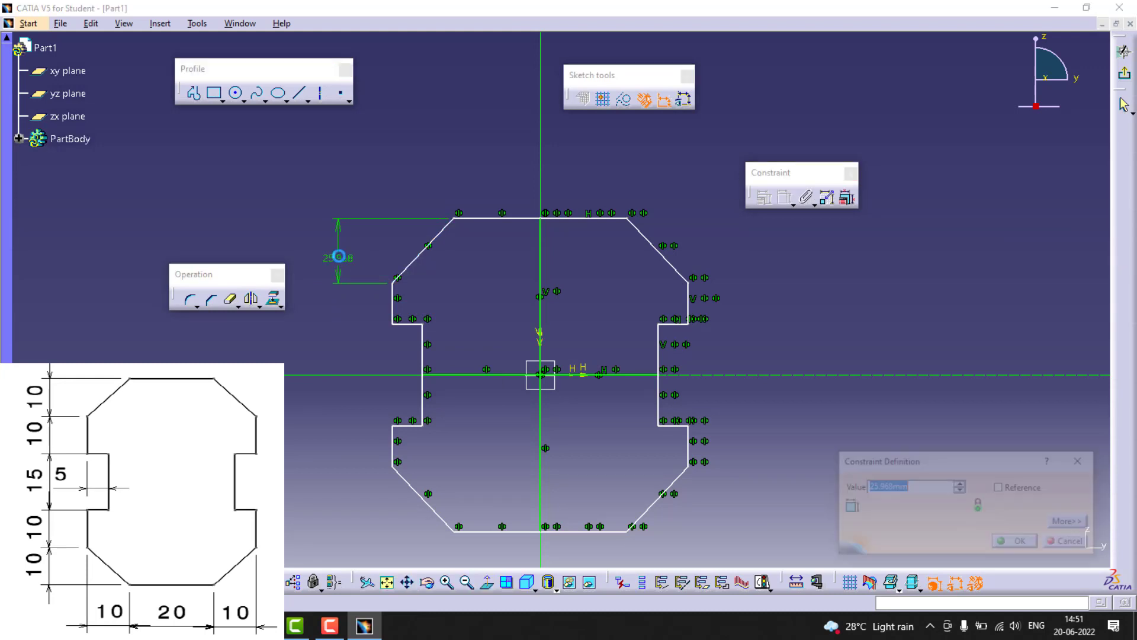
type("10")
key("Return")
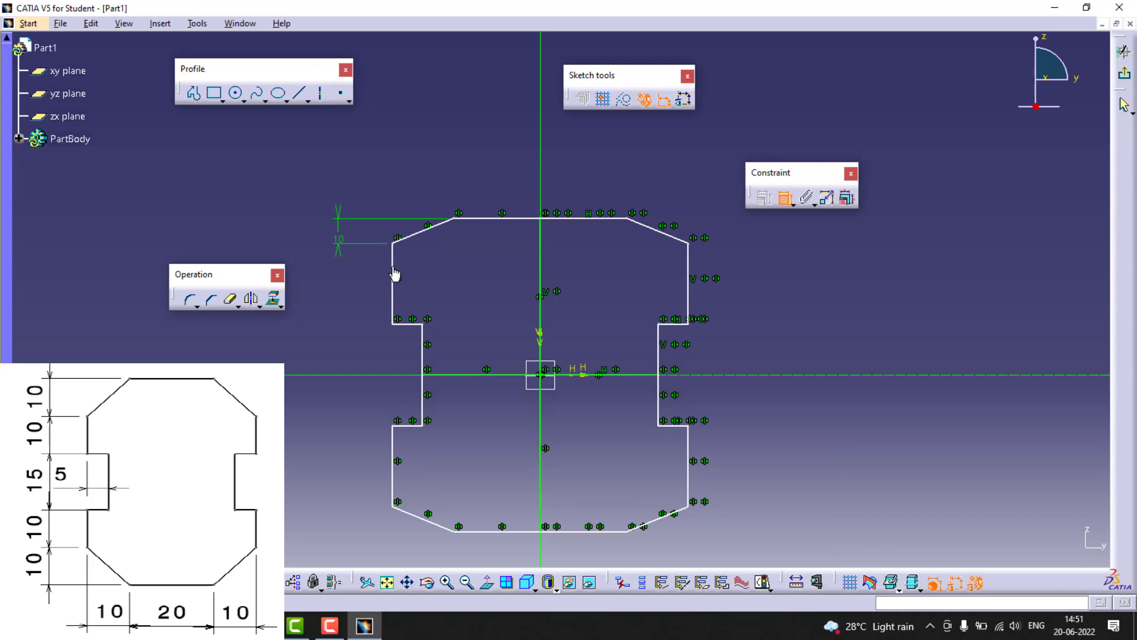
Step: Dimension the short vertical edge below the upper-left slope and set its length to 10 mm
left_click(393, 276)
left_click(339, 270)
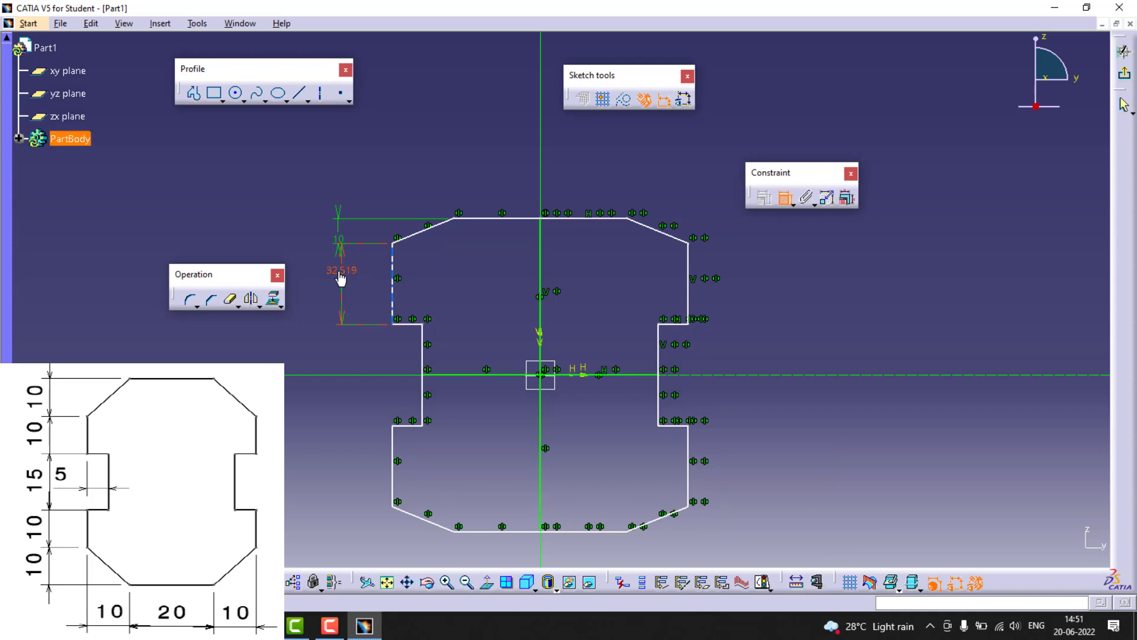
double_click(338, 270)
type("10")
key("Return")
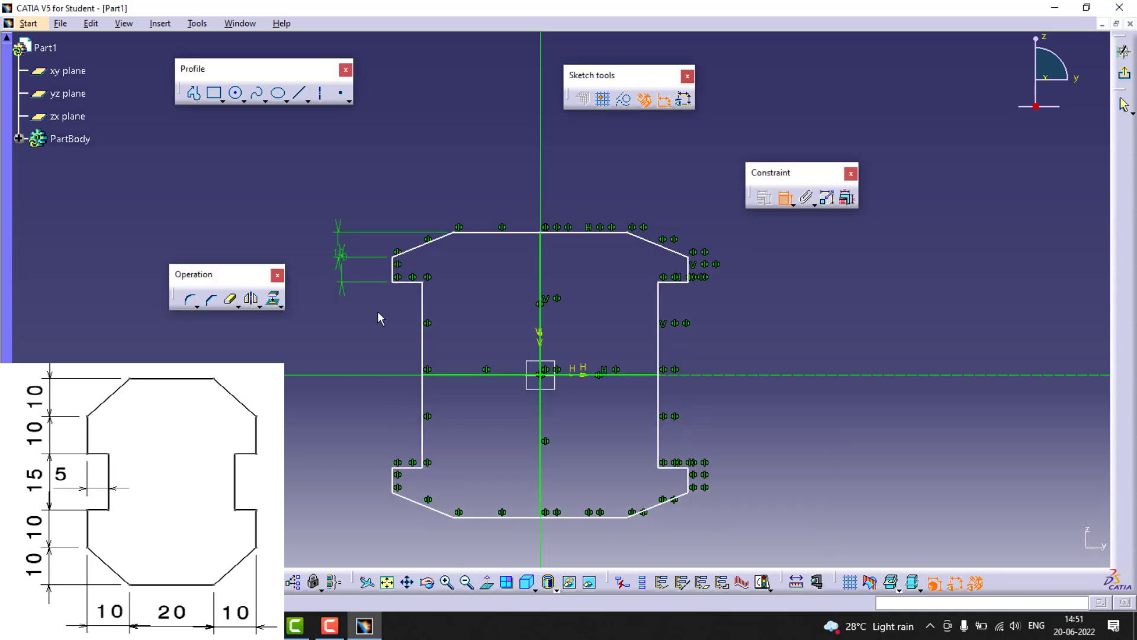
Step: Dimension the distance between the two horizontal edges of the left notch and set it to 15 mm
left_click(408, 282)
left_click(422, 468)
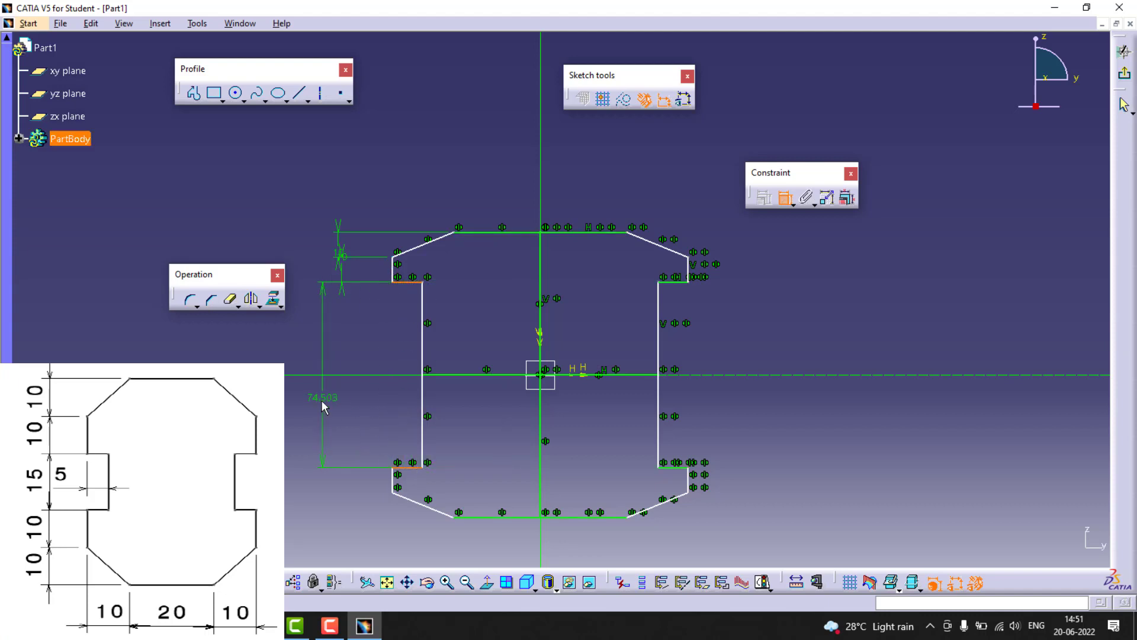
left_click(320, 406)
type("15mm")
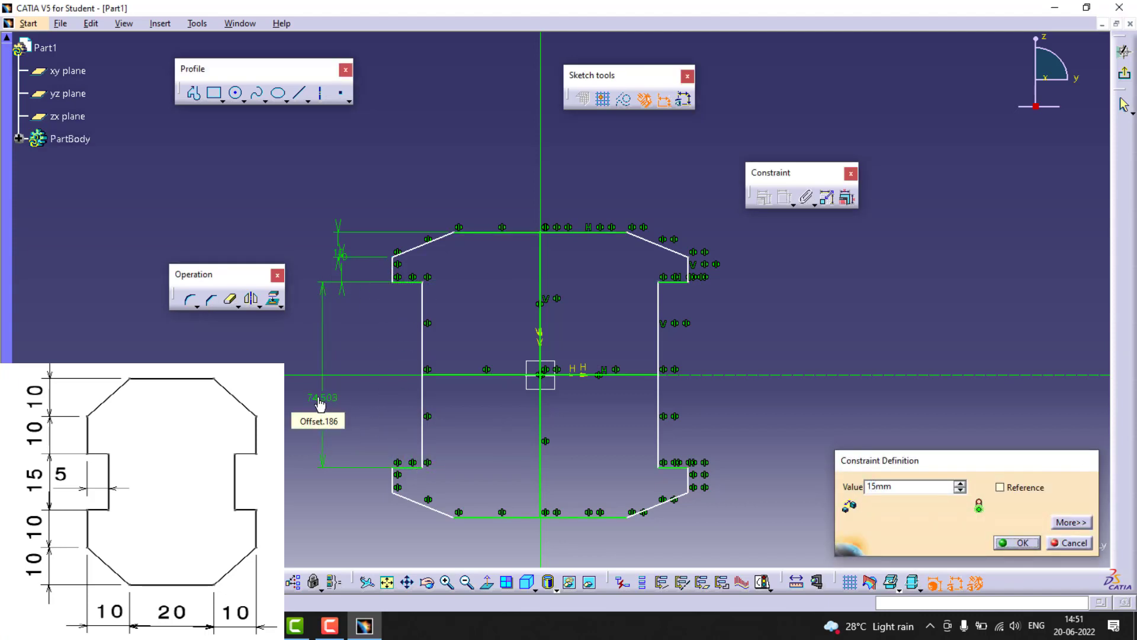
key("Return")
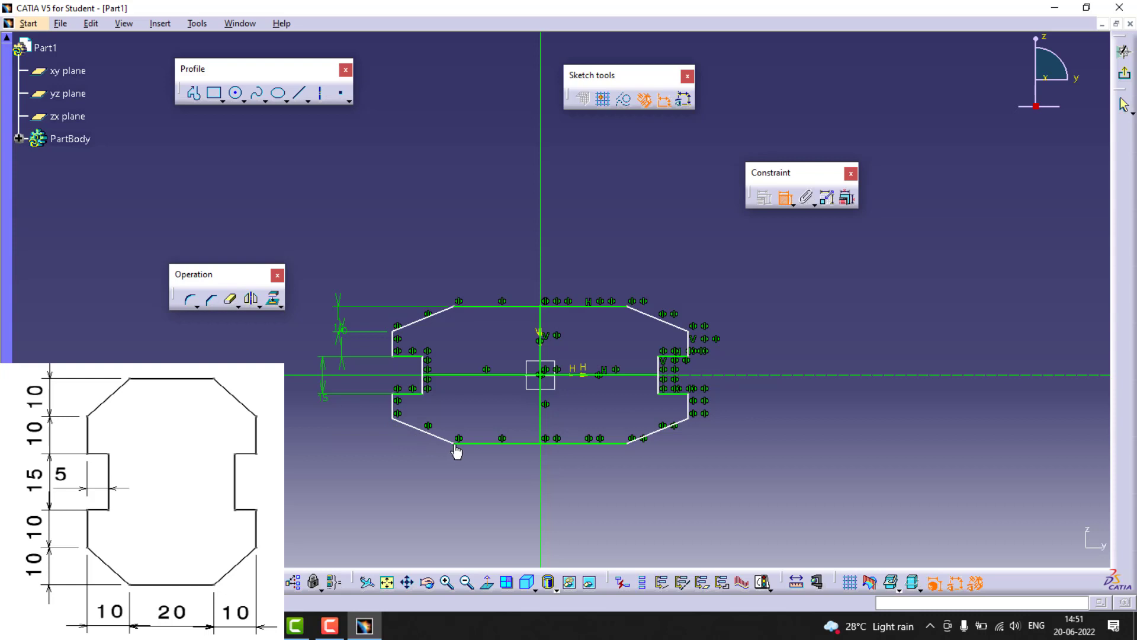
Step: Dimension the lower-left sloped corner in the horizontal measure direction and set its width to 10 mm
left_click(394, 426)
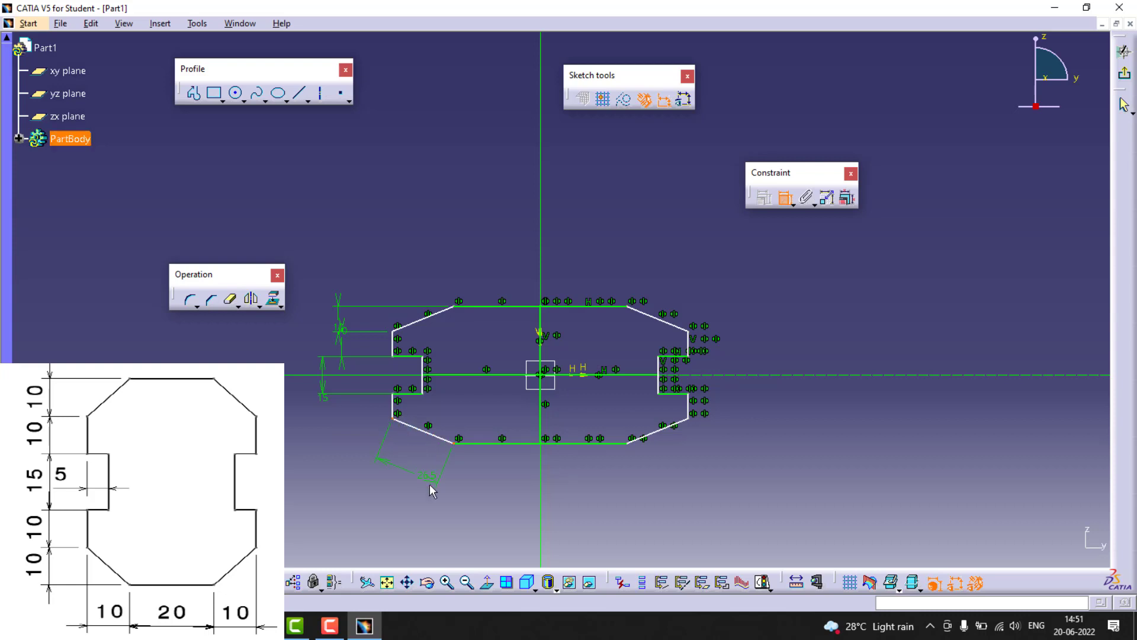
right_click(432, 491)
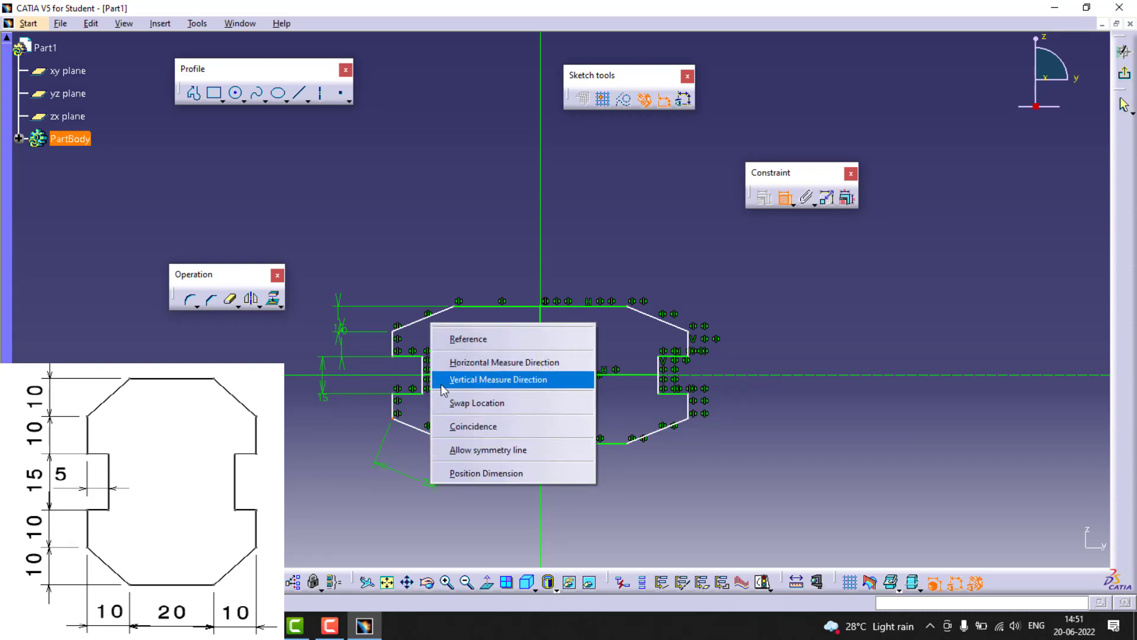
left_click(468, 362)
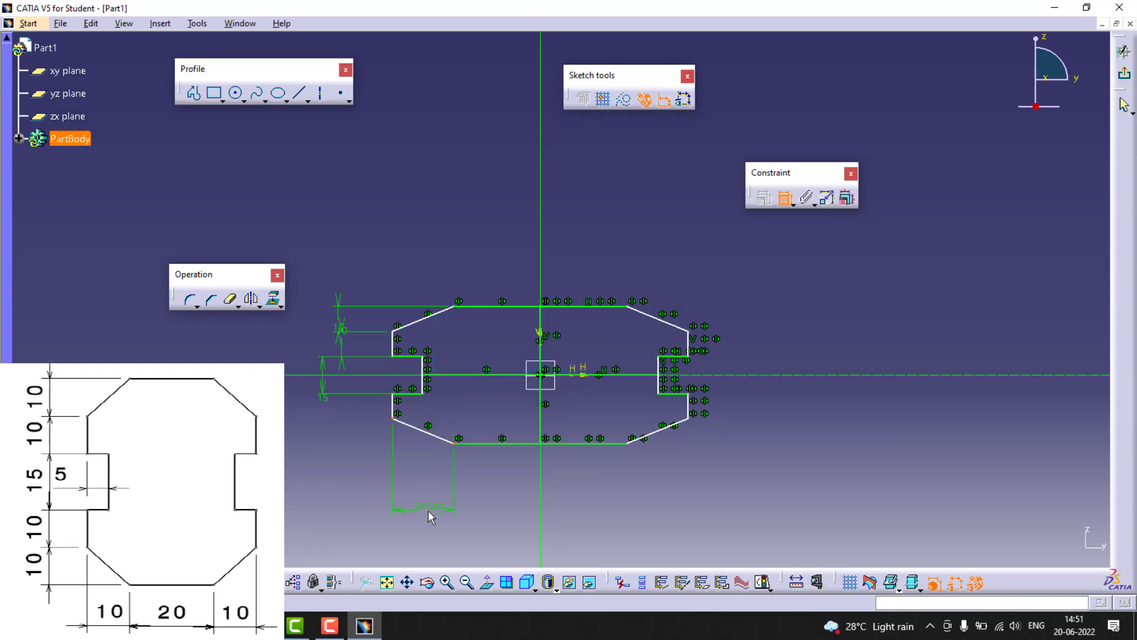
left_click(429, 509)
double_click(429, 514)
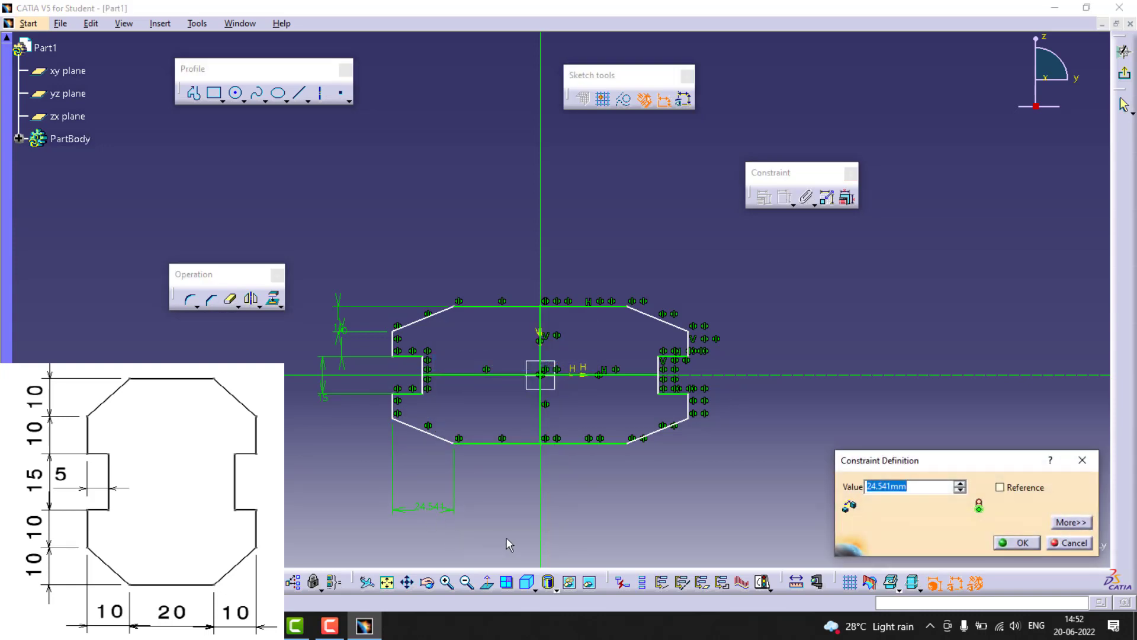
type("110")
key("BackSpace")
type("0")
key("Return")
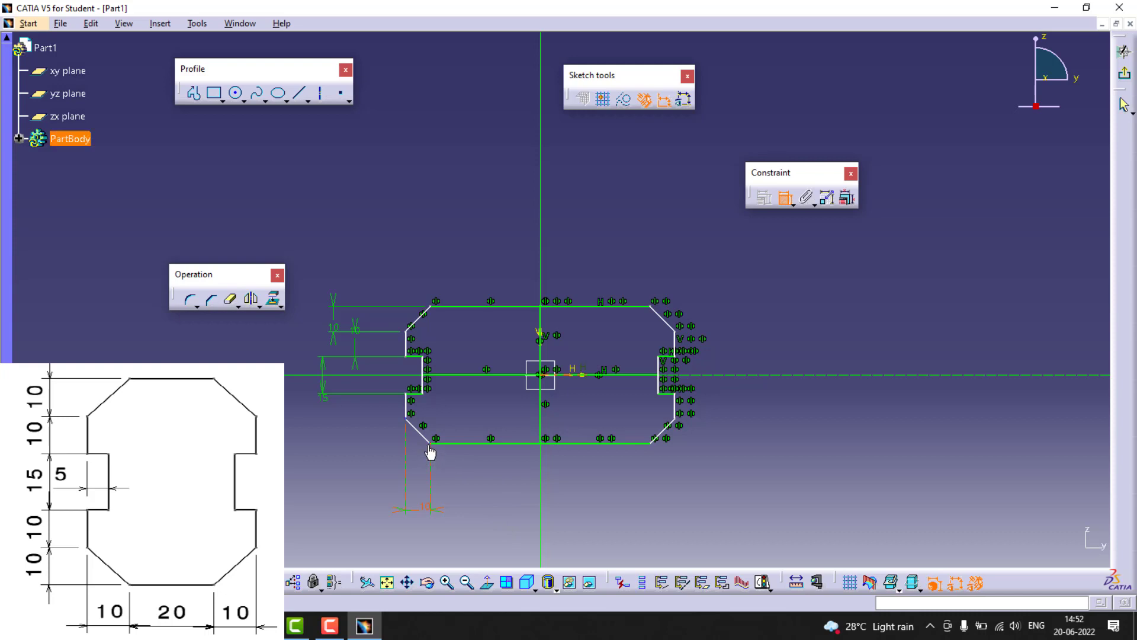
Step: Dimension the bottom edge between the two lower sloped corners and set its width to 20 mm
left_click(650, 449)
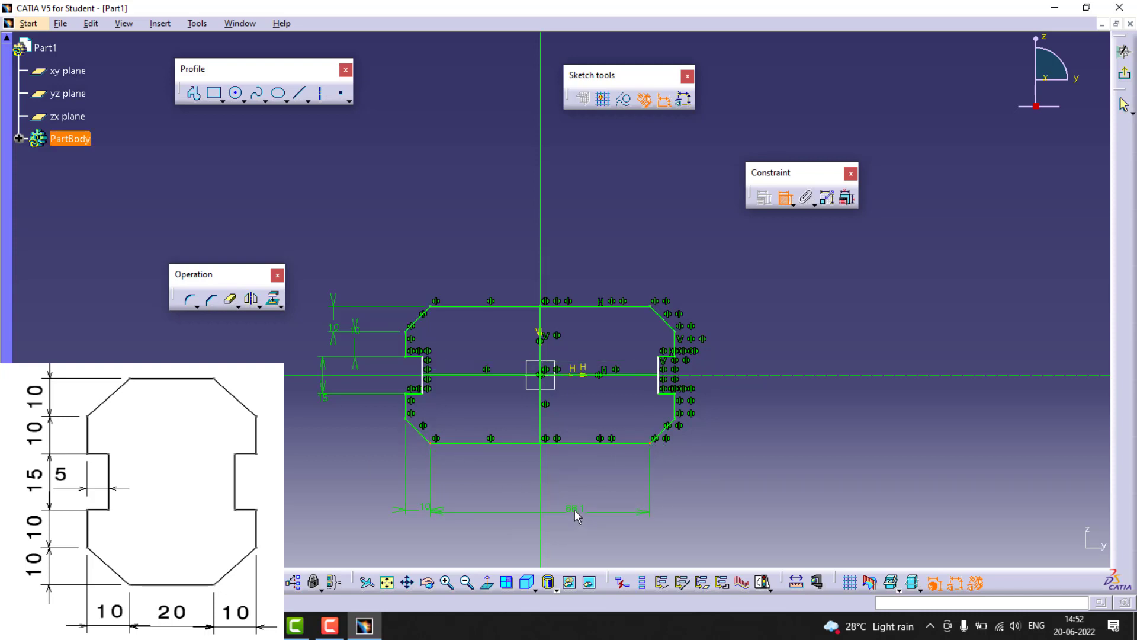
double_click(575, 509)
type("20")
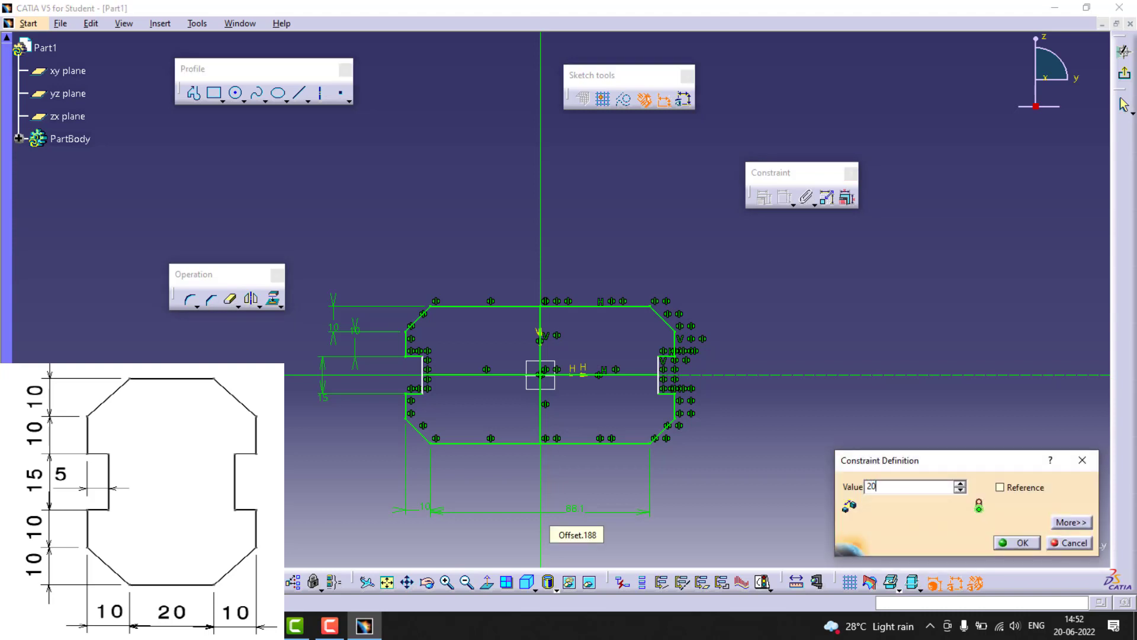
key("Return")
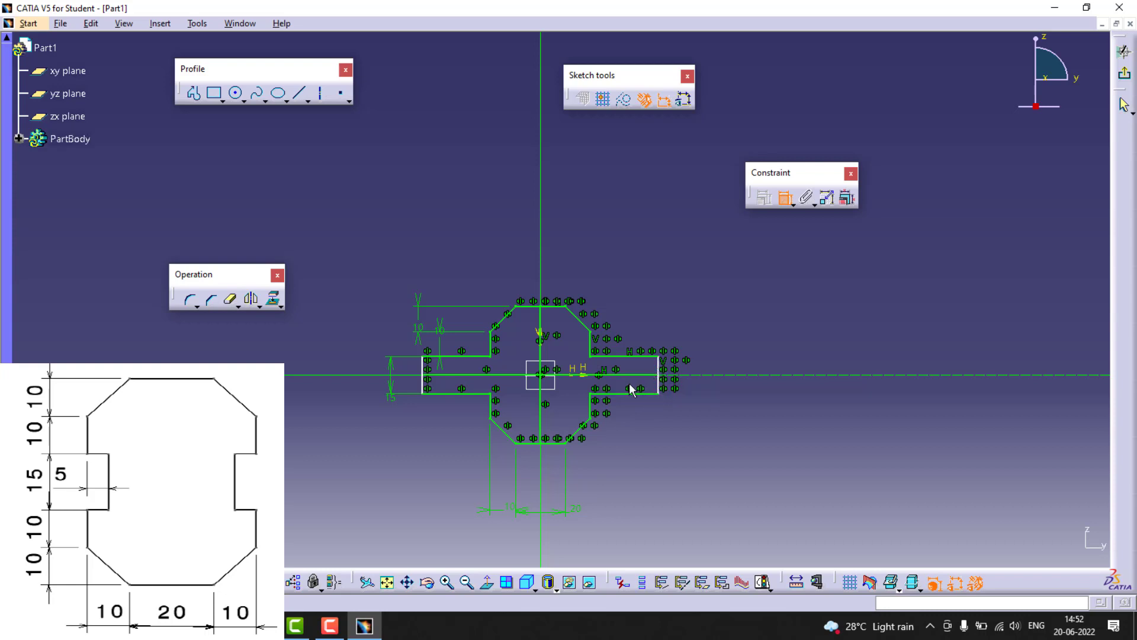
key("Escape")
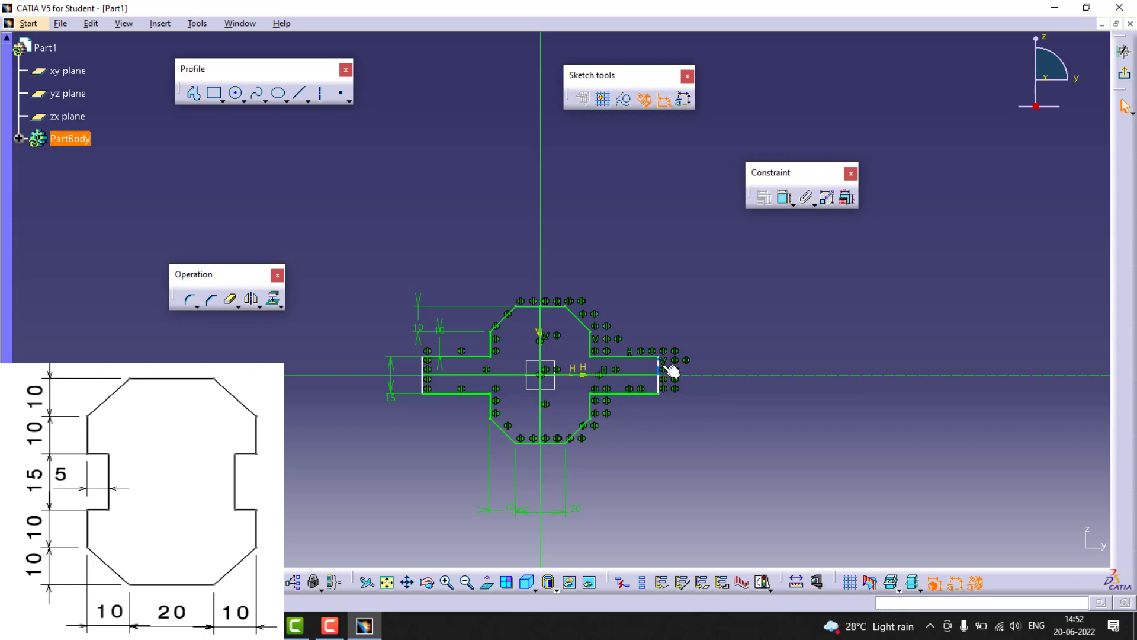
Step: Pull the right notch's vertical edge inward, then dimension its distance from the right outer edge and set it to 5 mm
left_click_drag(663, 374, 565, 371)
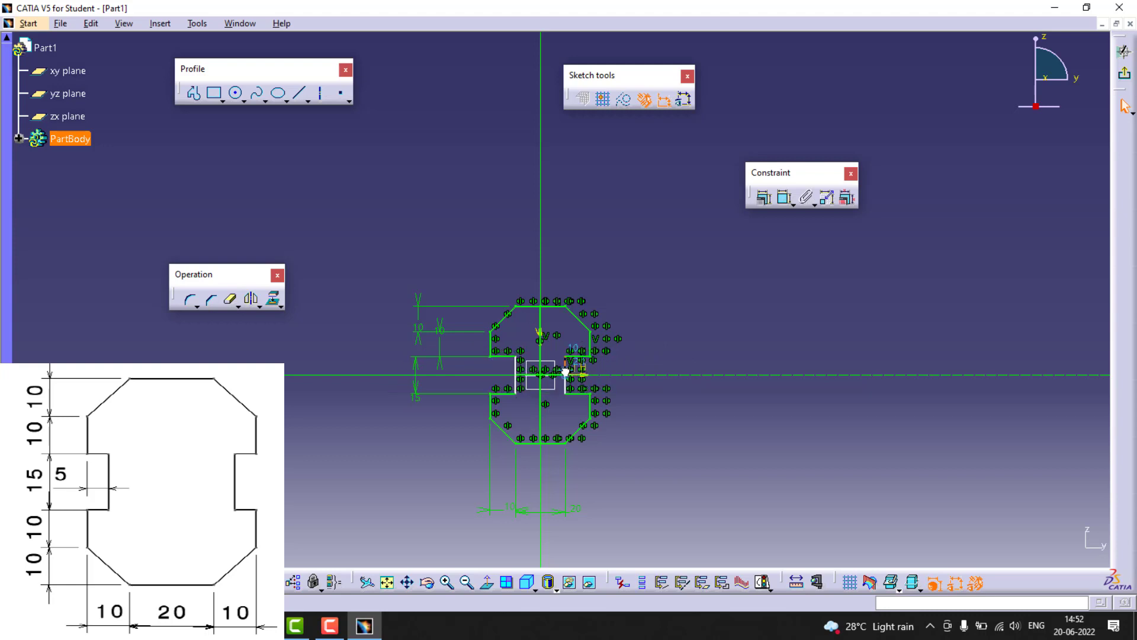
left_click(785, 197)
key("Escape")
left_click(567, 364)
left_click(785, 199)
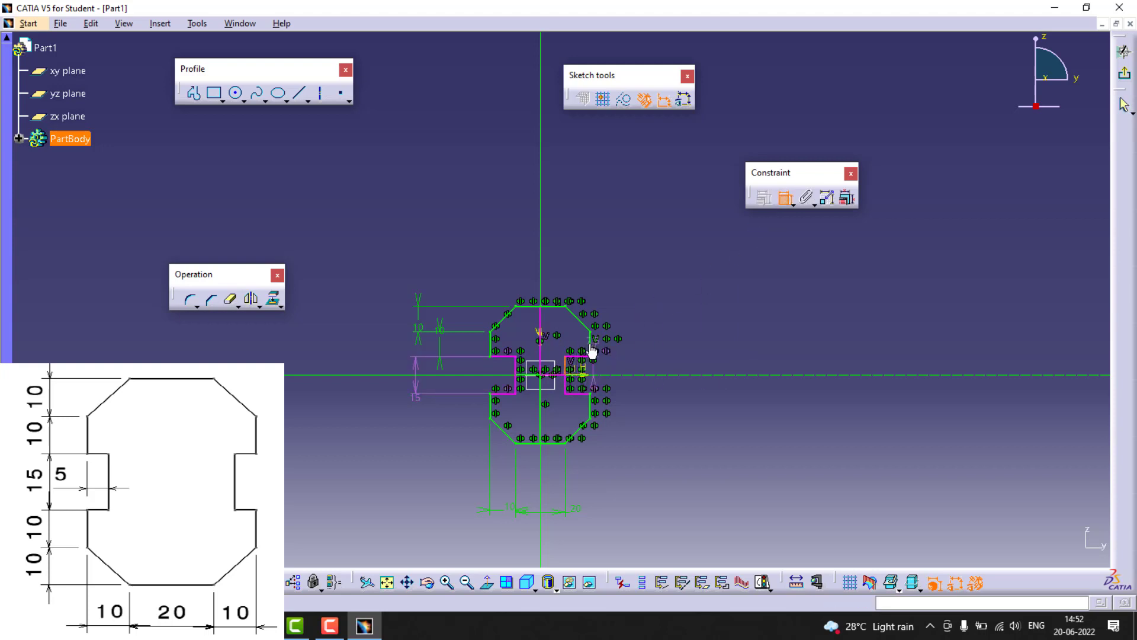
left_click(594, 354)
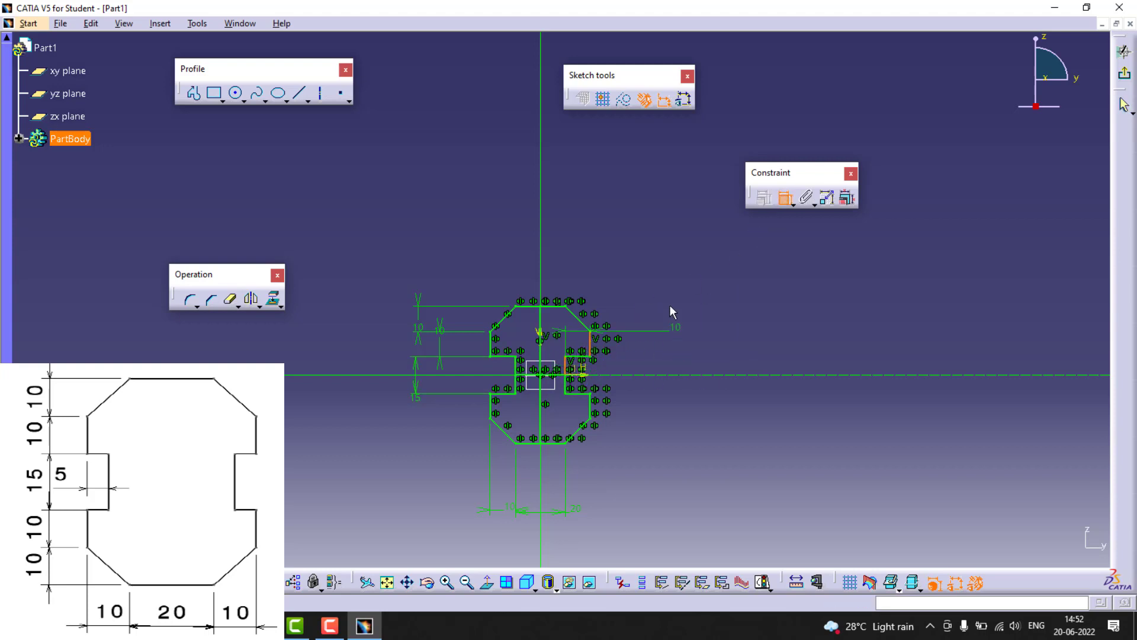
double_click(600, 252)
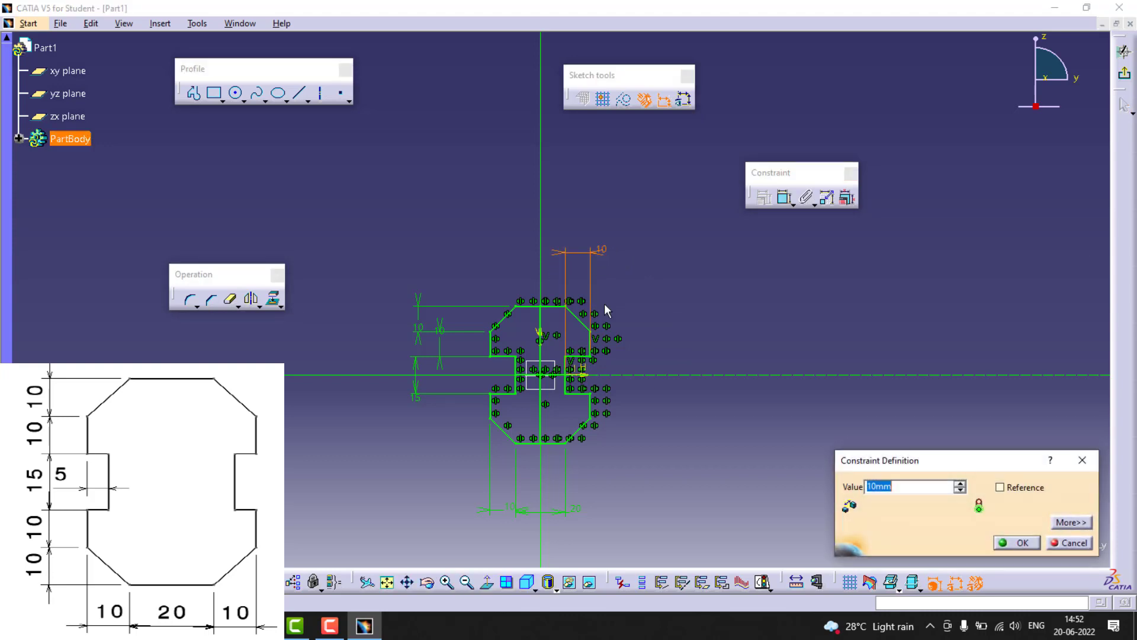
type("5.")
key("Return")
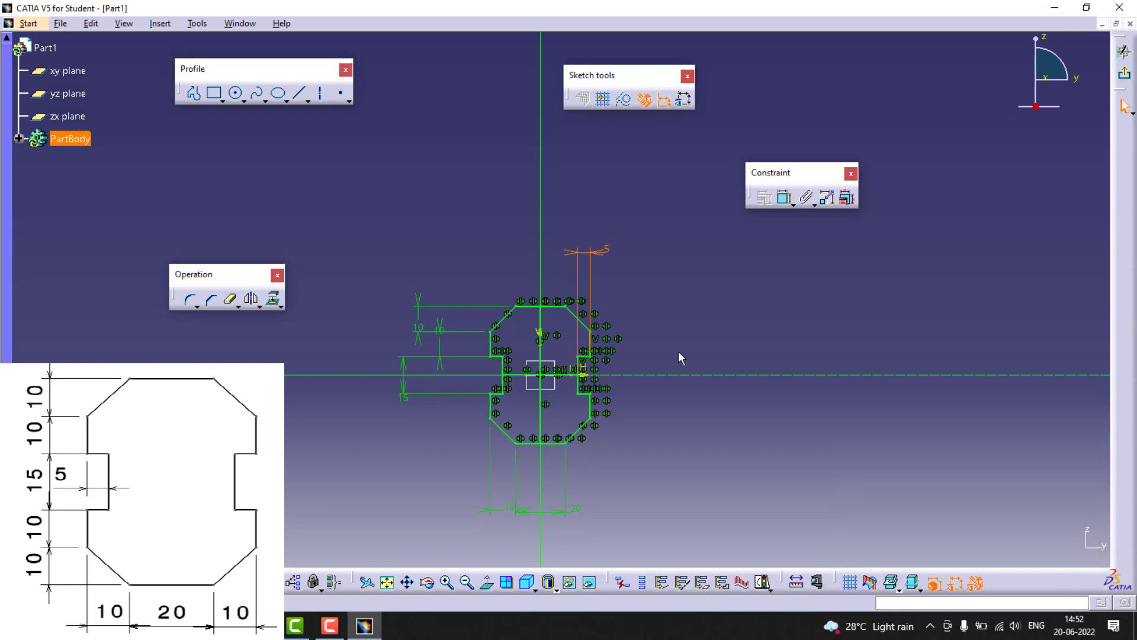
left_click(392, 477)
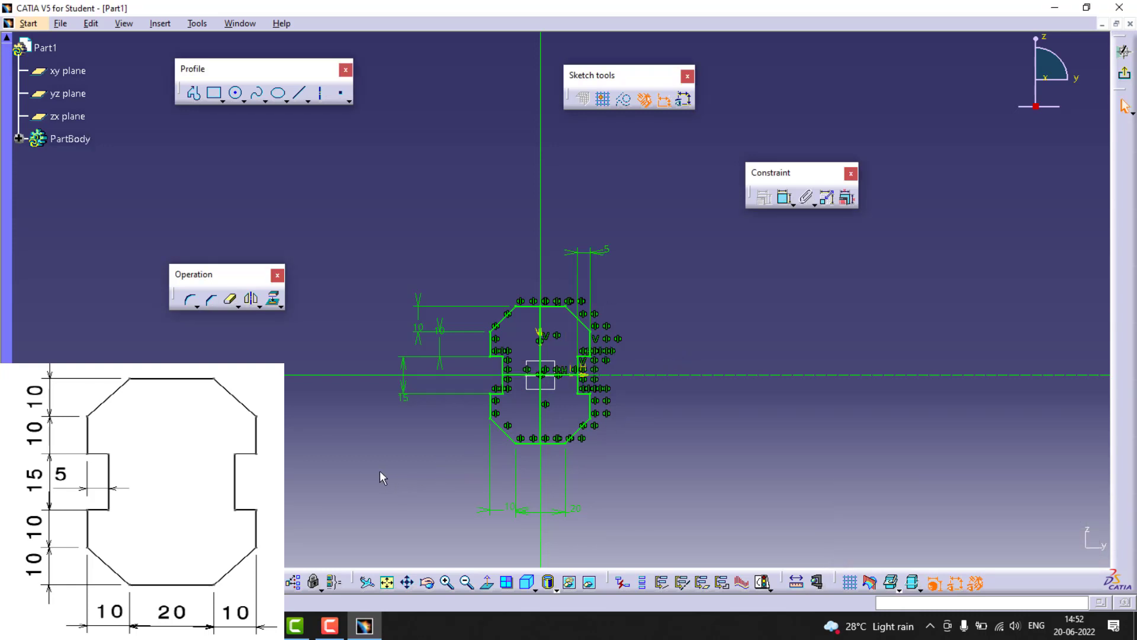
Step: Check the constraint status of the finished profile with Sketch Solving Status
mouse_move(359, 468)
middle_mouse_down("ctrl")
mouse_move(356, 386)
mouse_move(424, 407)
mouse_move(353, 401)
mouse_move(348, 442)
middle_mouse_up("ctrl")
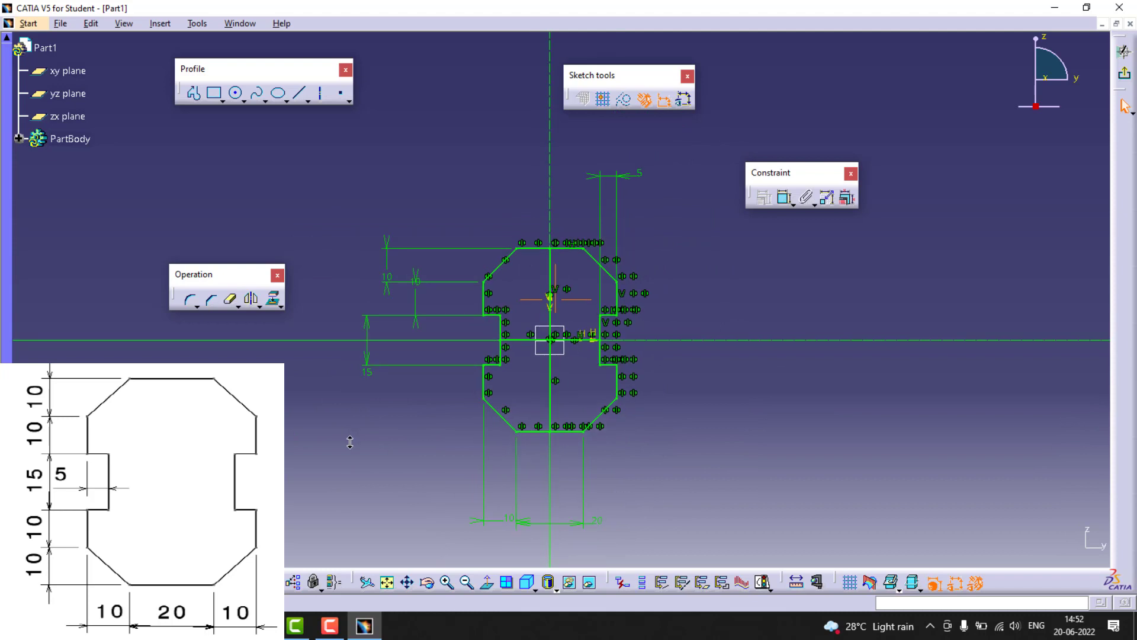
left_click(764, 582)
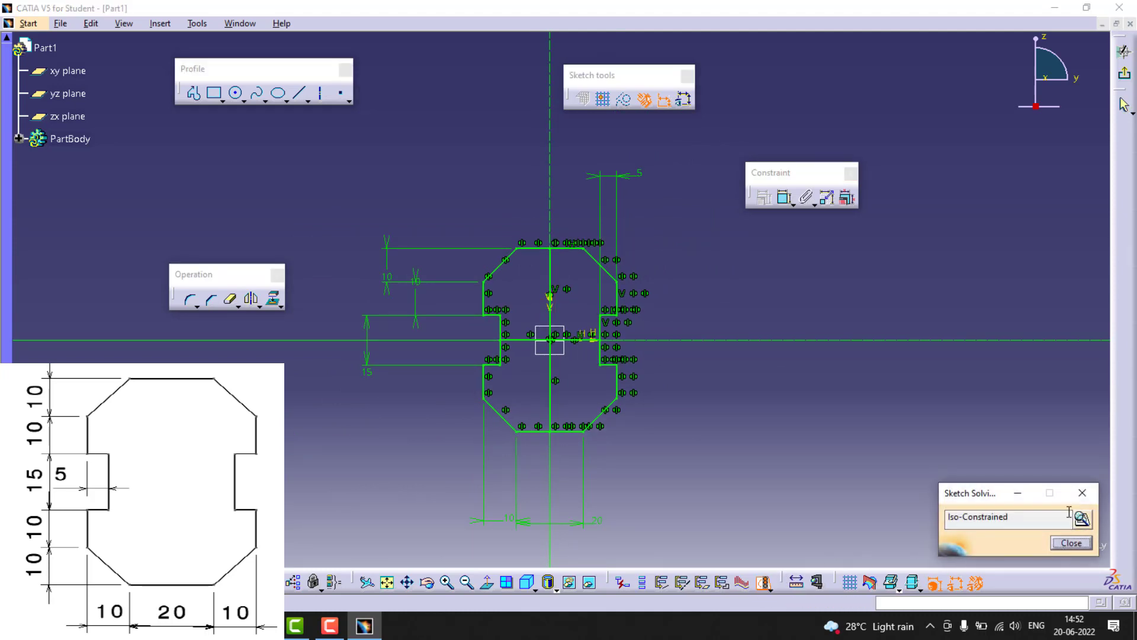
left_click(1070, 542)
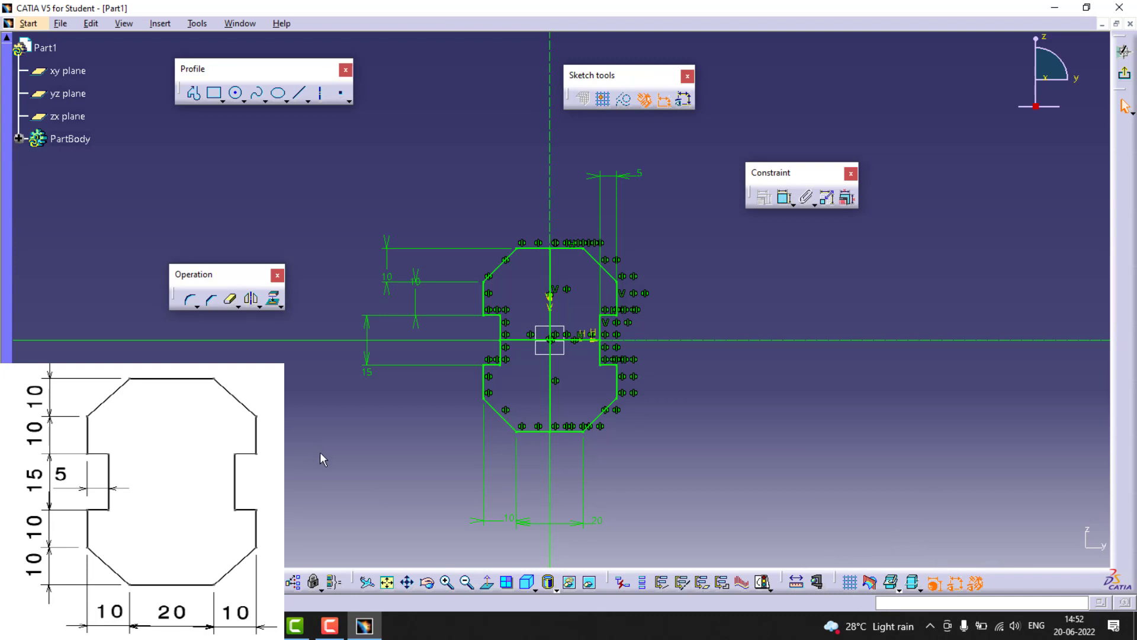
Step: Delete all the geometry and constraints of the notched profile from the sketch
middle_click_drag(322, 472, 344, 549, "ctrl")
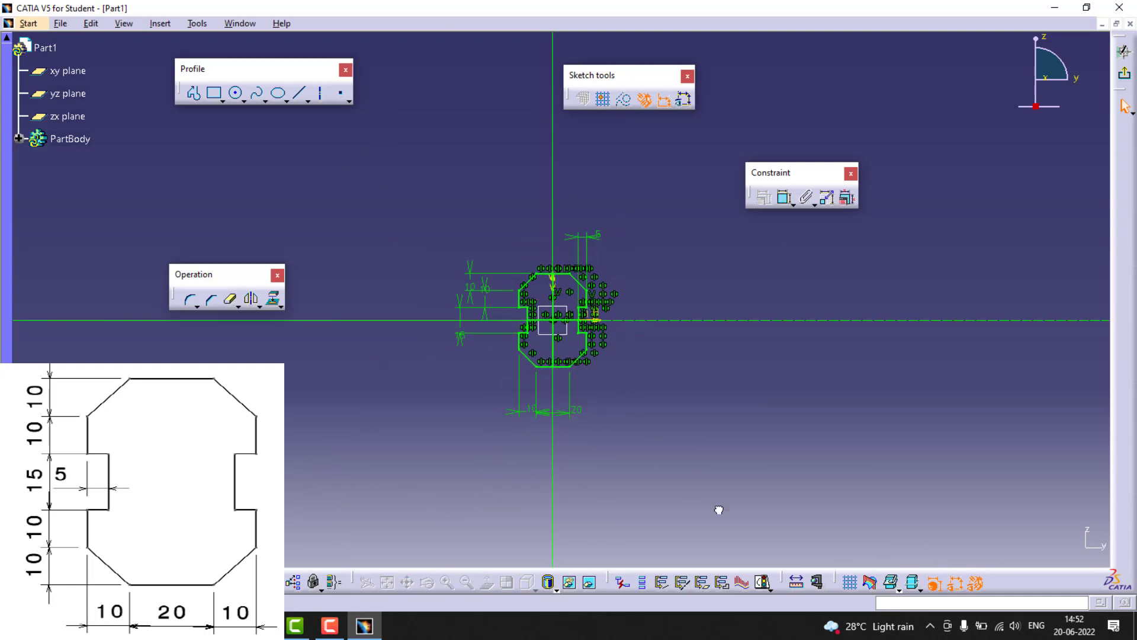
key("ctrl+a")
key("Delete")
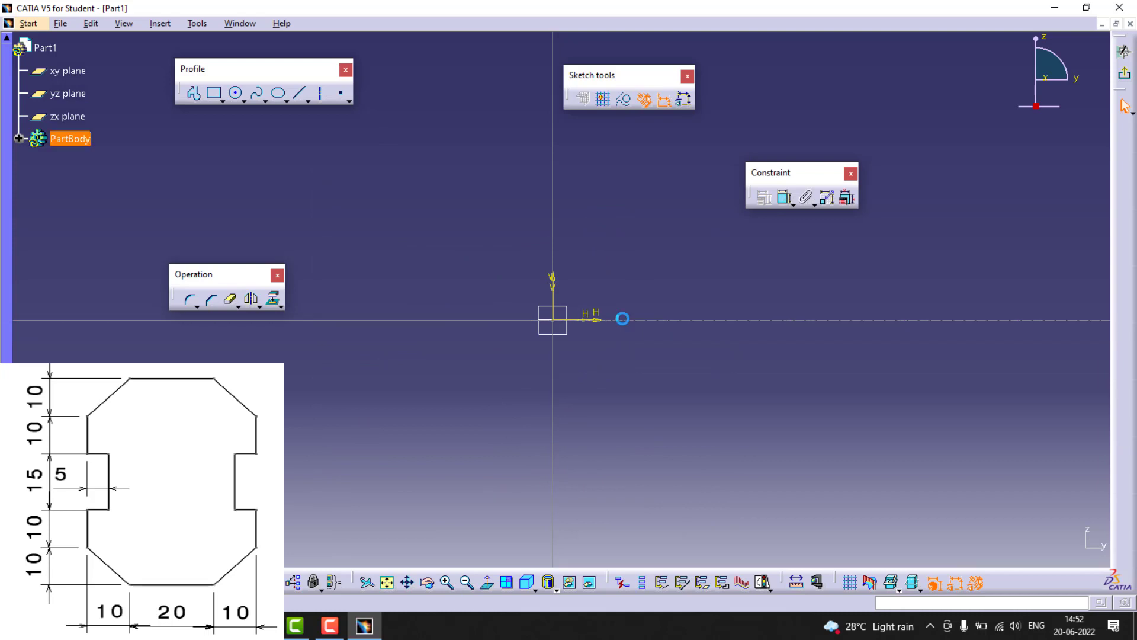
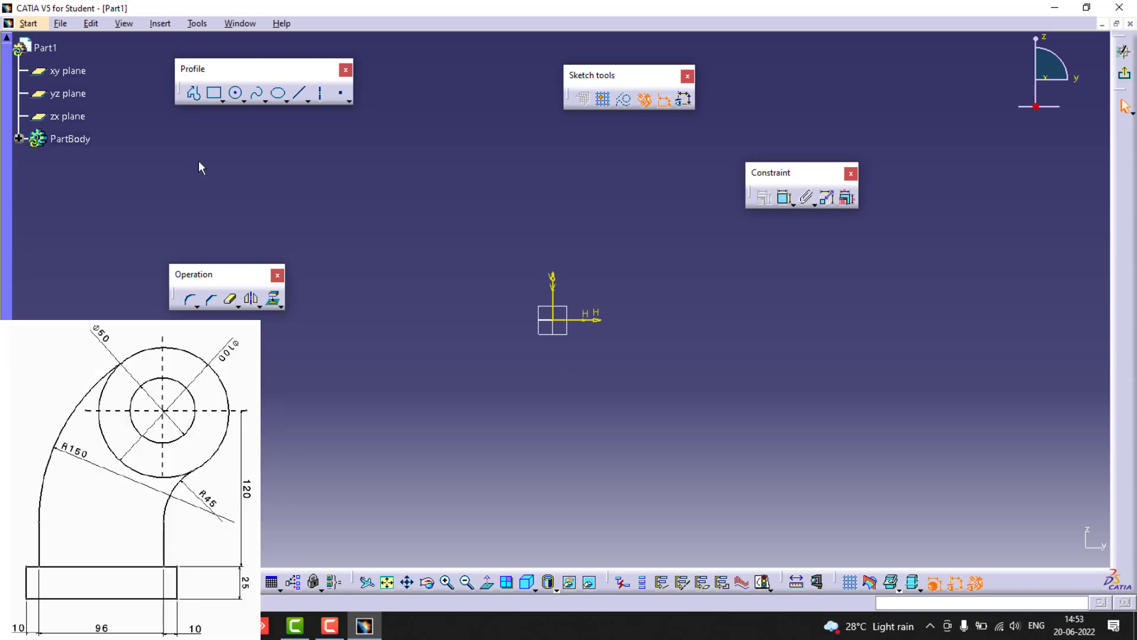
Step: Draw two concentric circles centred on the origin, with radii of about 40 mm and 22 mm
left_click(236, 95)
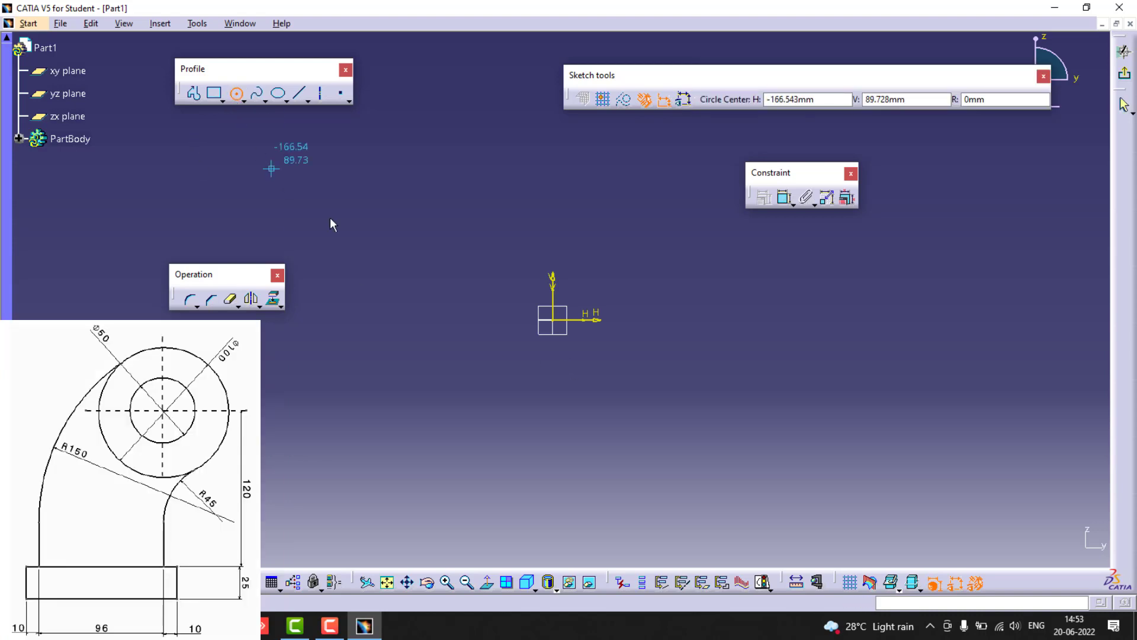
left_click(553, 320)
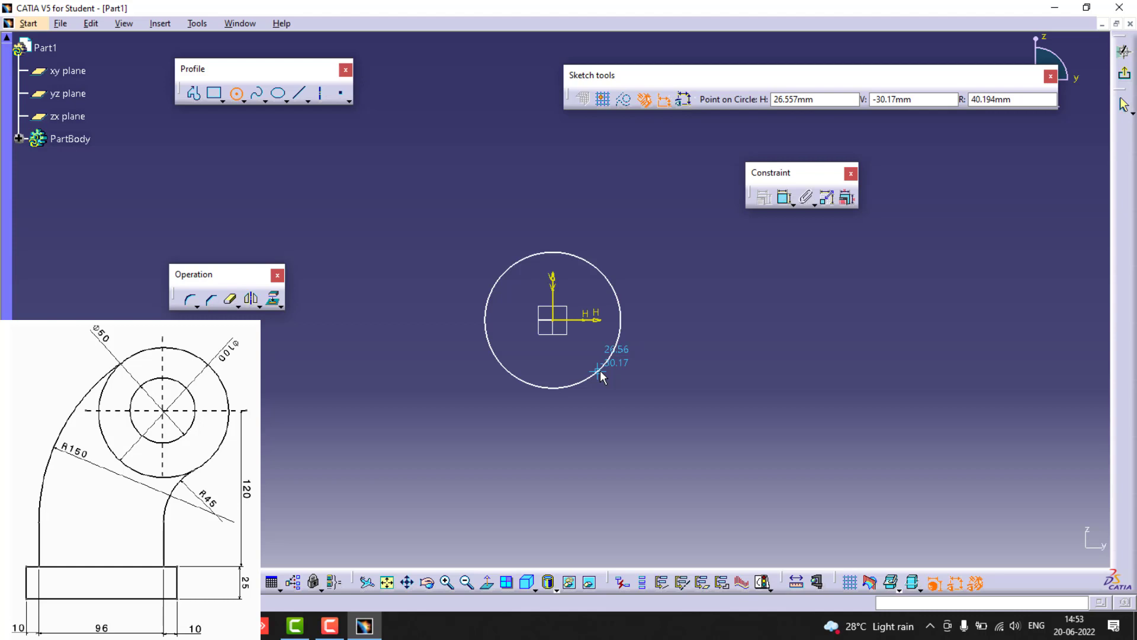
left_click(598, 373)
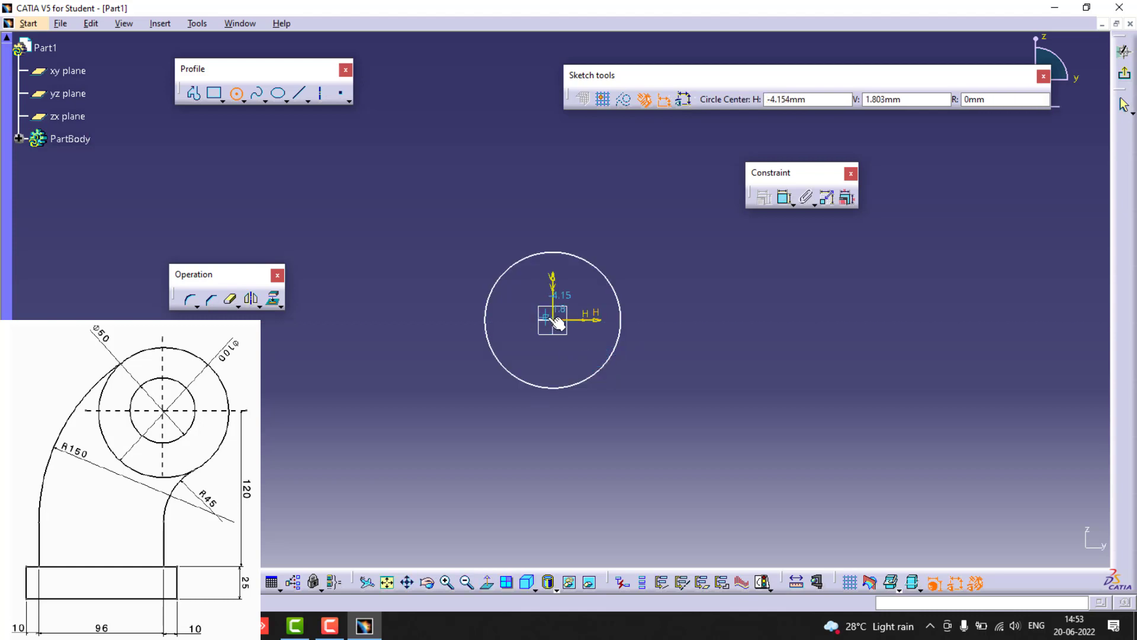
left_click(553, 320)
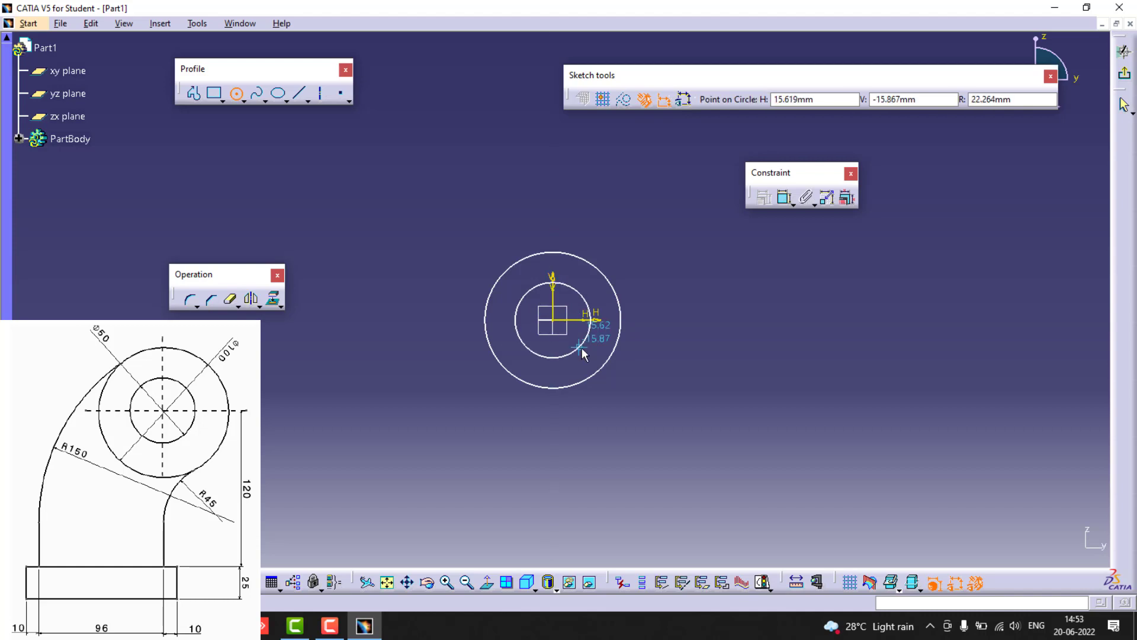
left_click(580, 350)
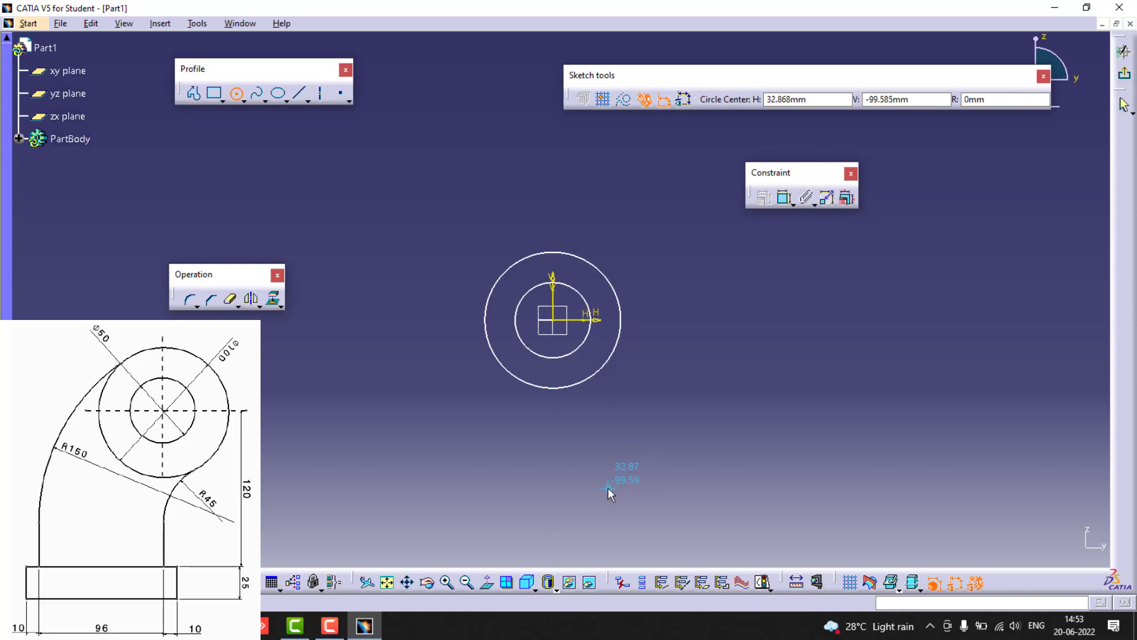
Step: Draw a large circle around the concentric pair and a circle of about 37 mm radius below, tangent to the pair's outer circle
middle_click_drag(612, 480, 610, 493, "ctrl")
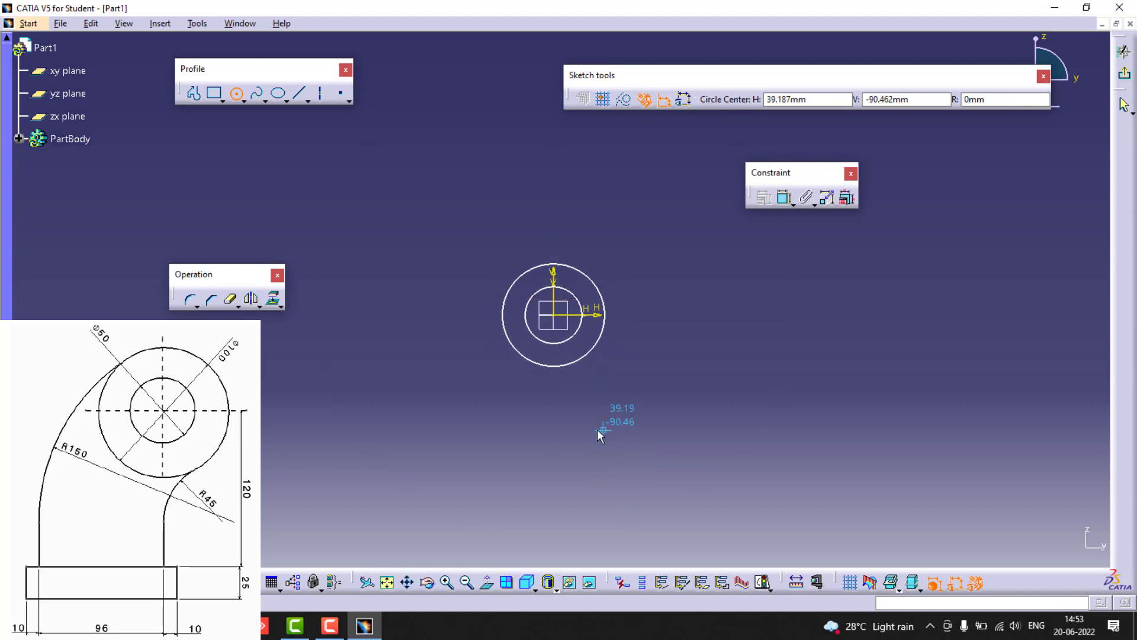
left_click(605, 460)
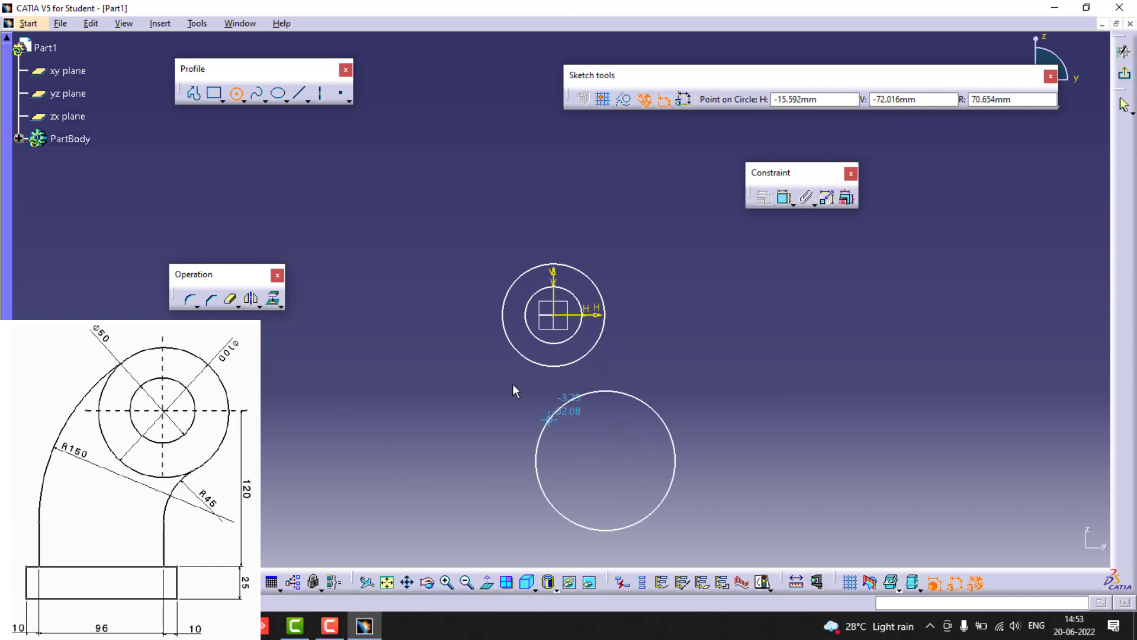
left_click(462, 299)
left_click(595, 405)
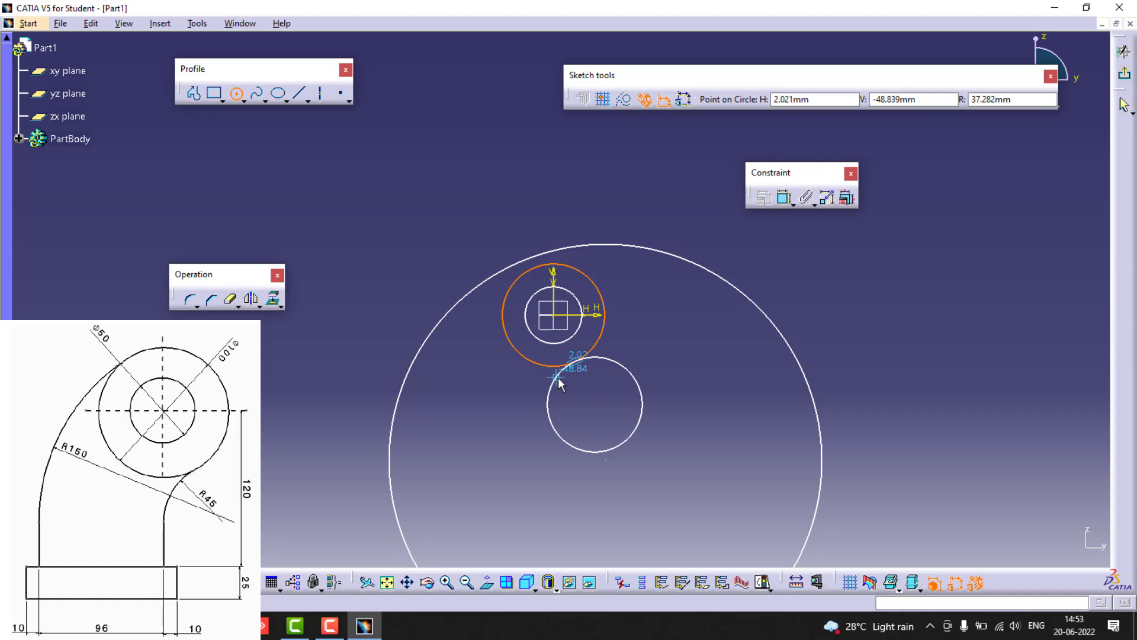
left_click(557, 377)
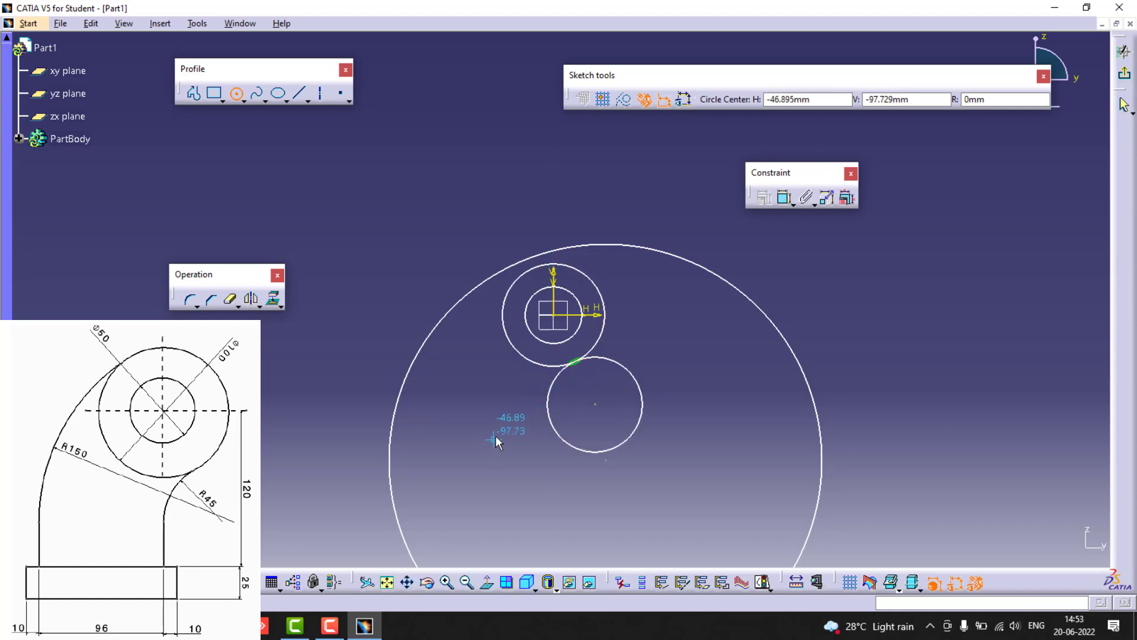
Step: Draw two vertical lines downward, one from the small lower circle's left side and one from the large circle's left side
left_click(300, 96)
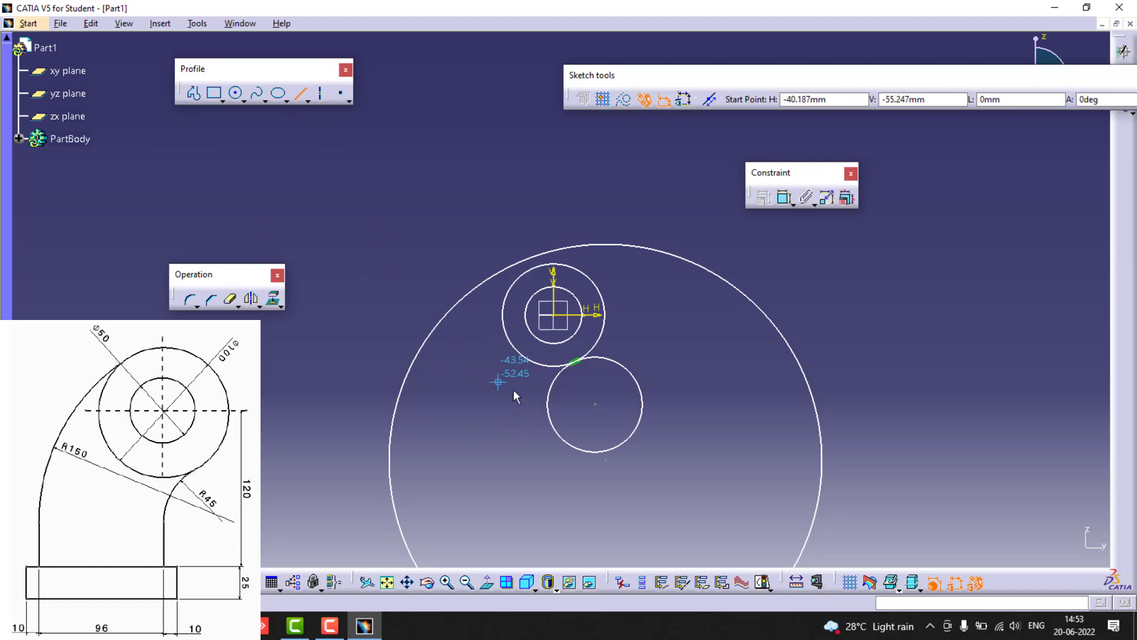
left_click(548, 409)
left_click(545, 495)
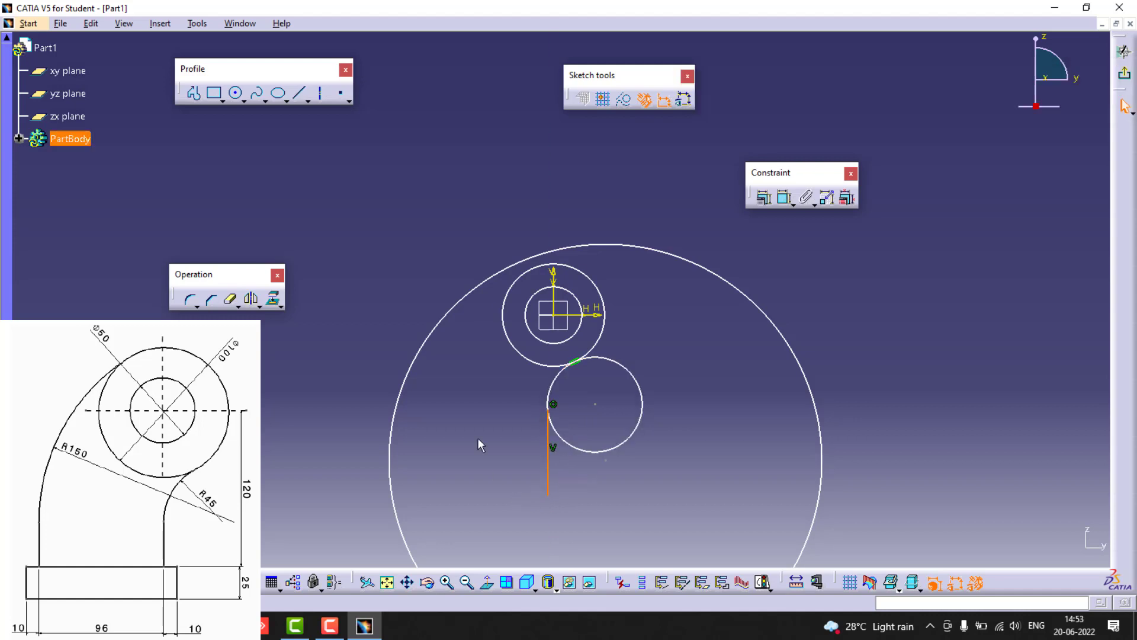
left_click(300, 93)
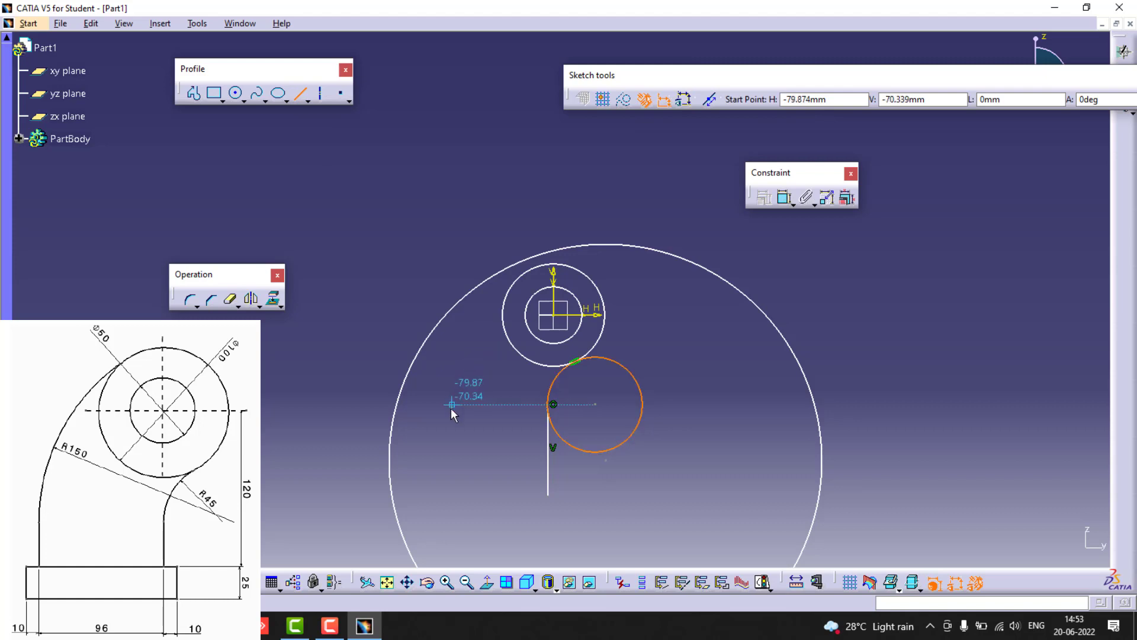
left_click(400, 395)
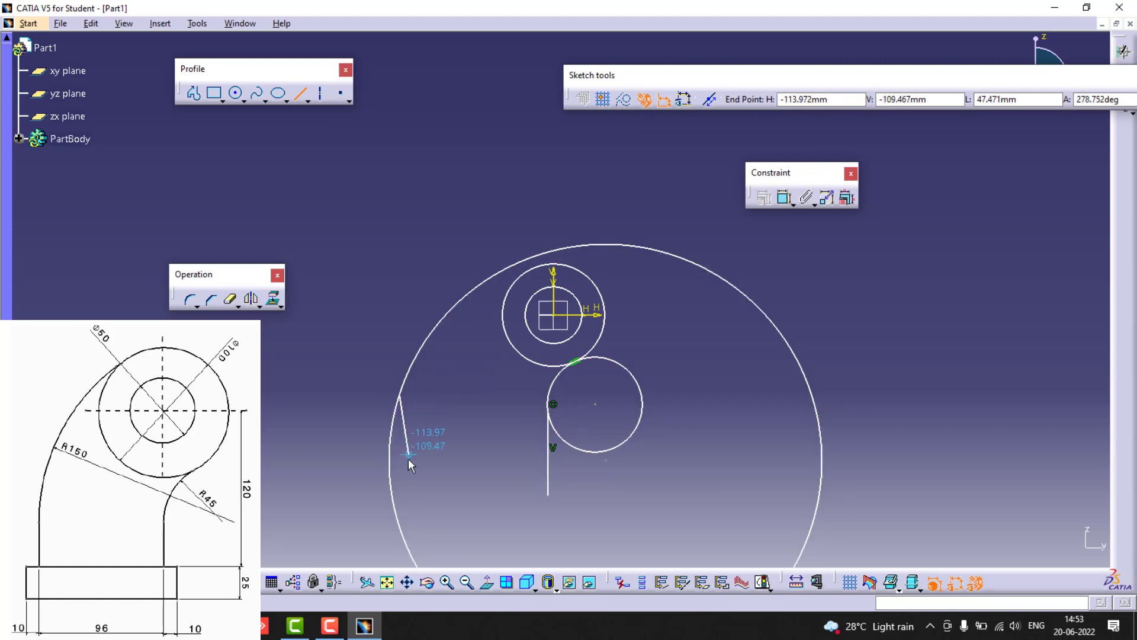
left_click(400, 496)
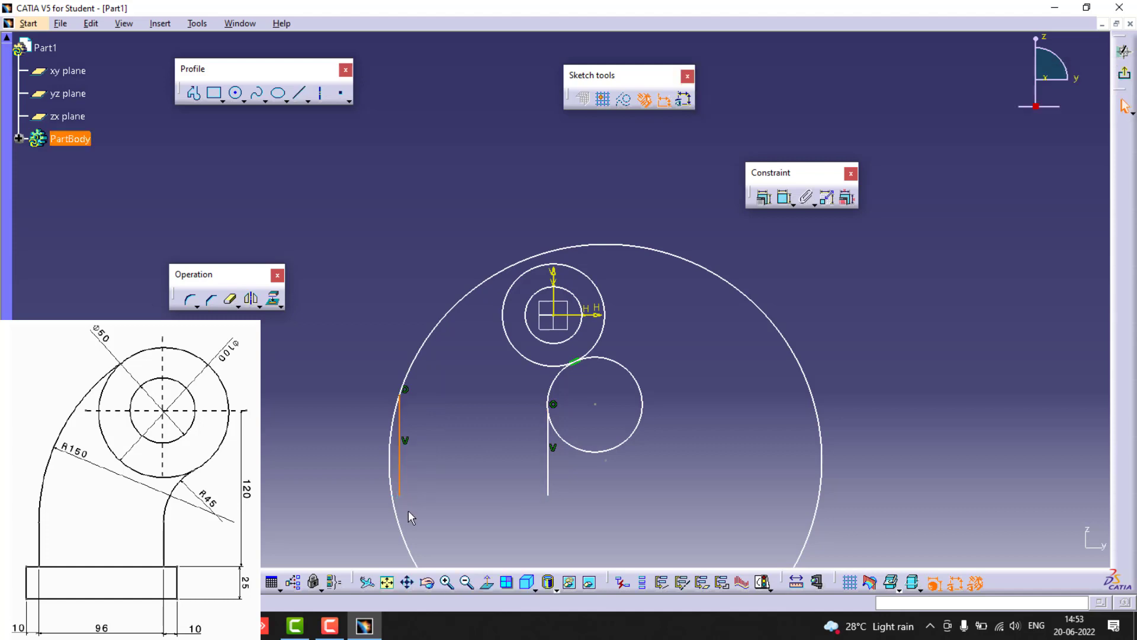
Step: Draw a horizontal base rectangle under the two vertical lines, extending beyond both of them
left_click(216, 98)
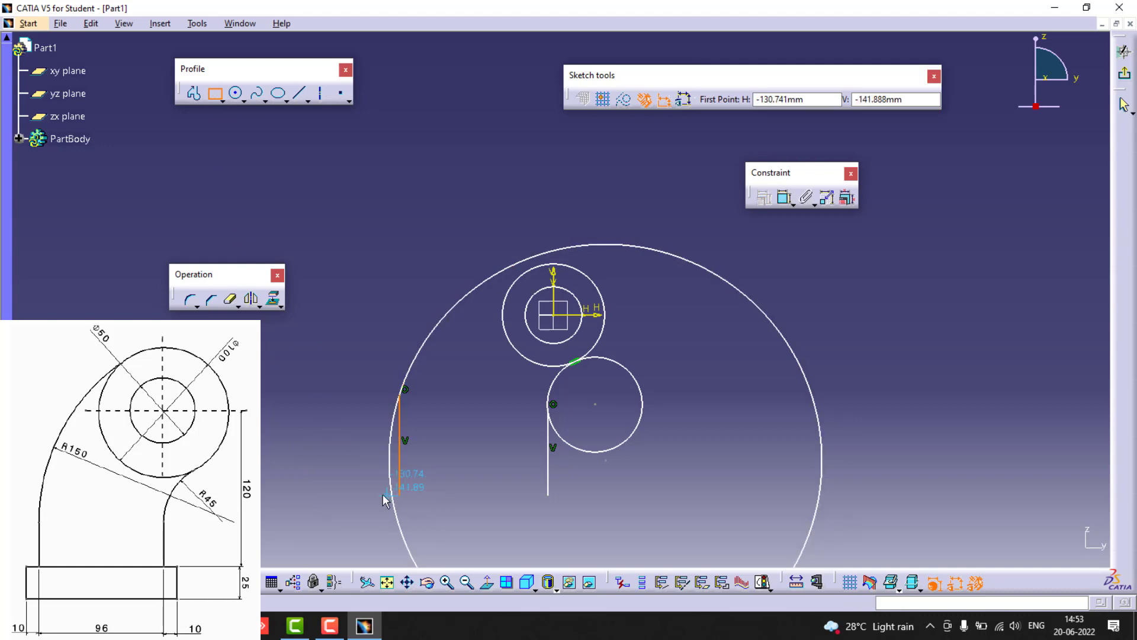
left_click(350, 495)
left_click(583, 539)
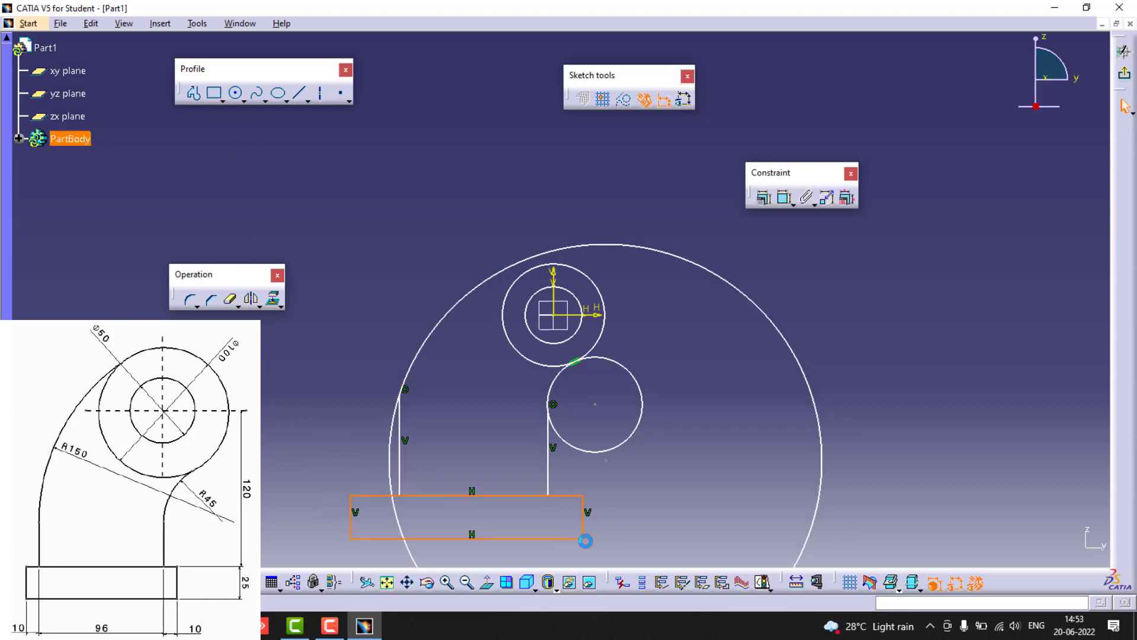
left_click(448, 482)
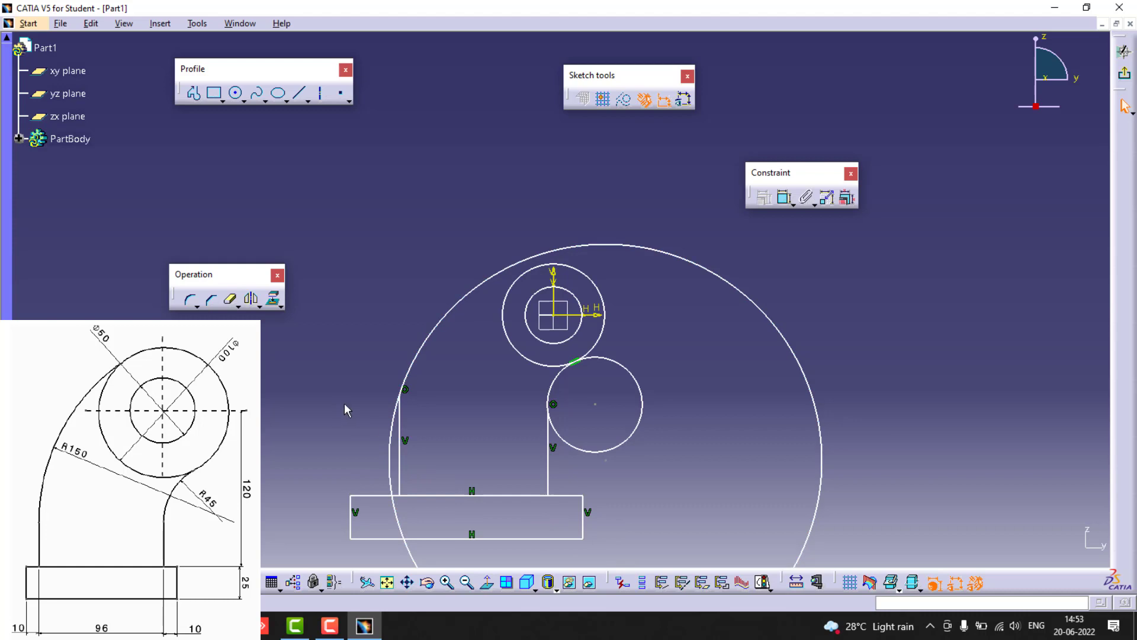
Step: Apply a tangency constraint between the large circle and the outer concentric circle
left_click(466, 296)
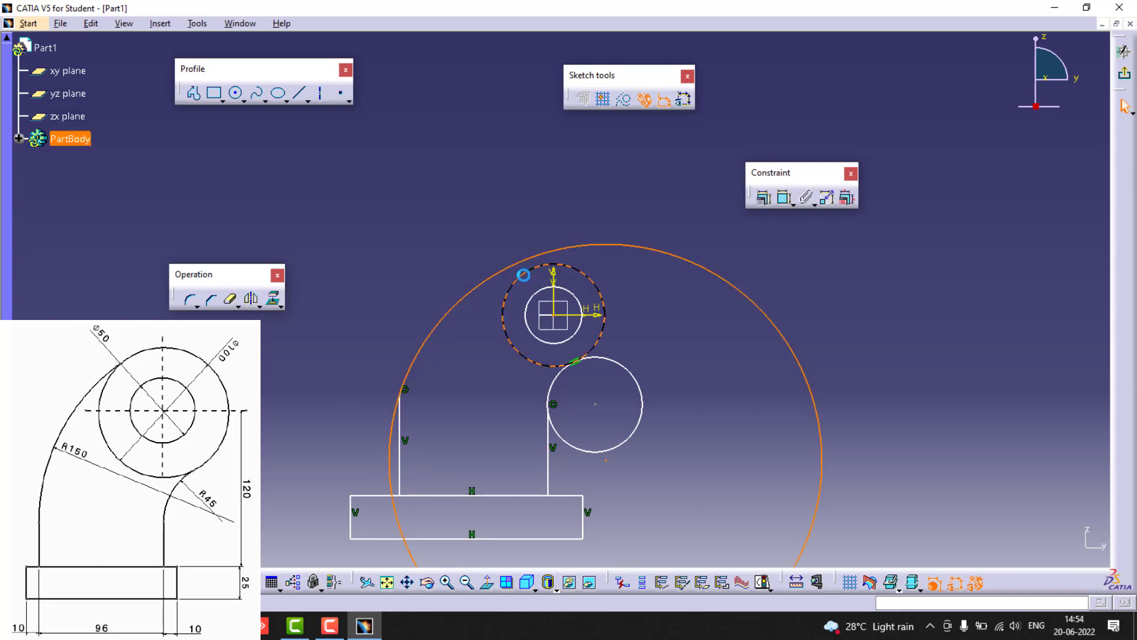
left_click(523, 275, "ctrl")
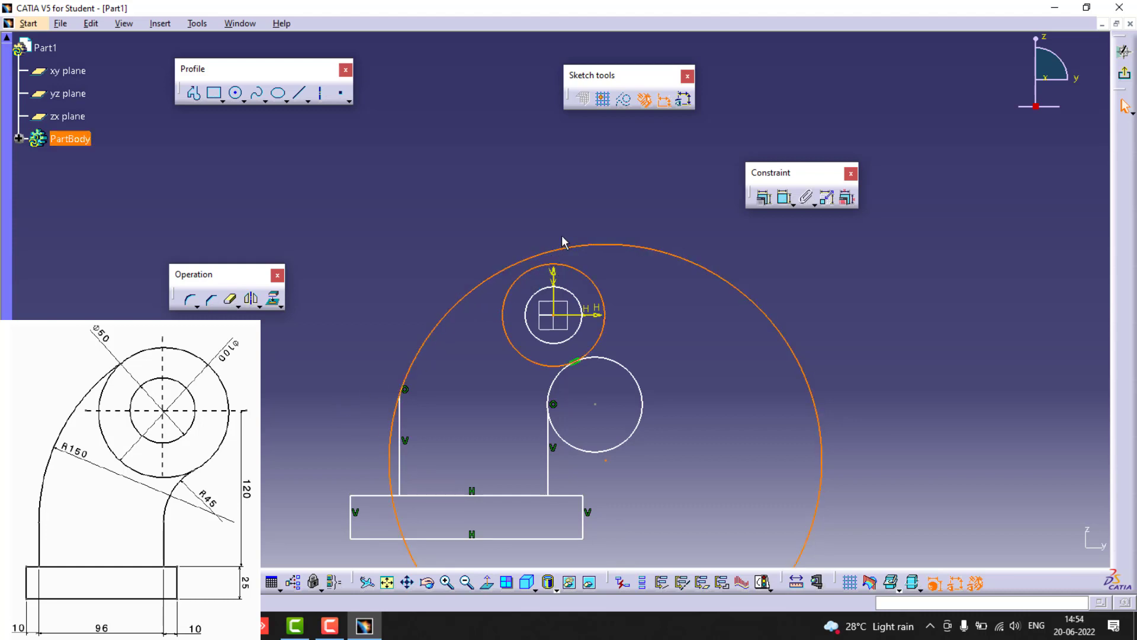
left_click(765, 199)
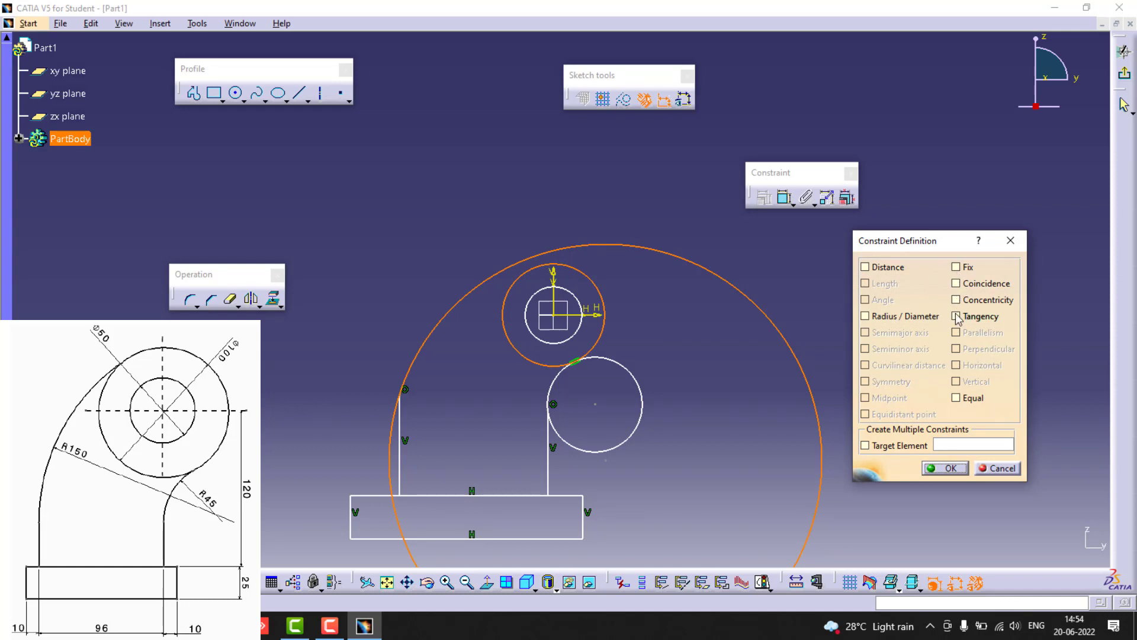
left_click(956, 317)
left_click(946, 468)
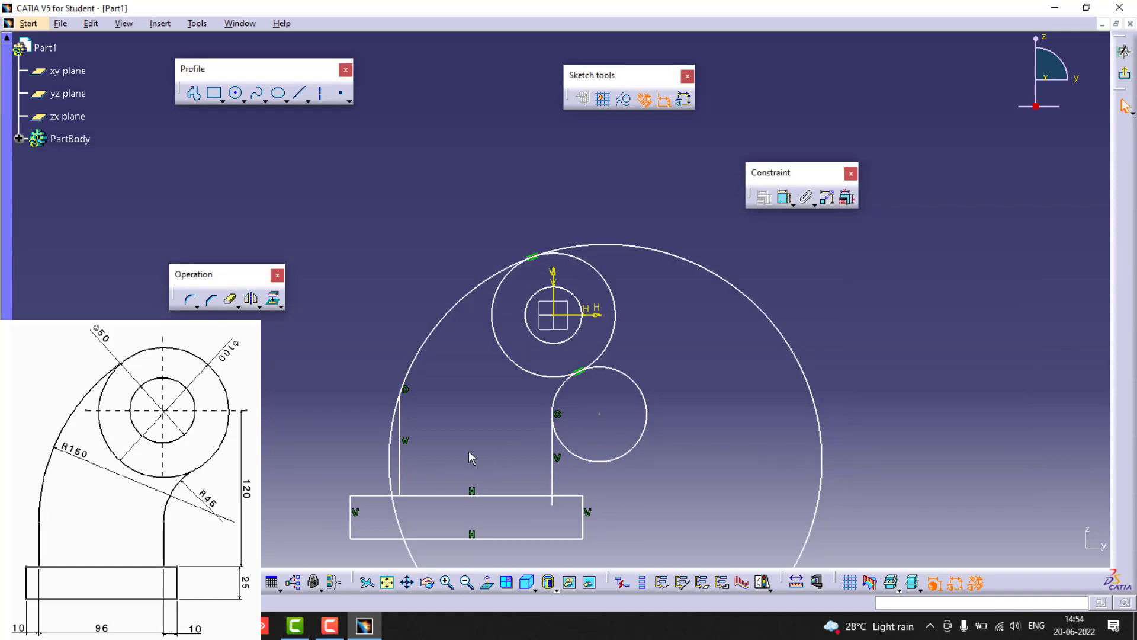
Step: Dimension the outer concentric circle with a diameter of 100 mm
mouse_move(452, 445)
middle_mouse_down()
mouse_move(451, 457)
mouse_move(452, 440)
middle_mouse_up()
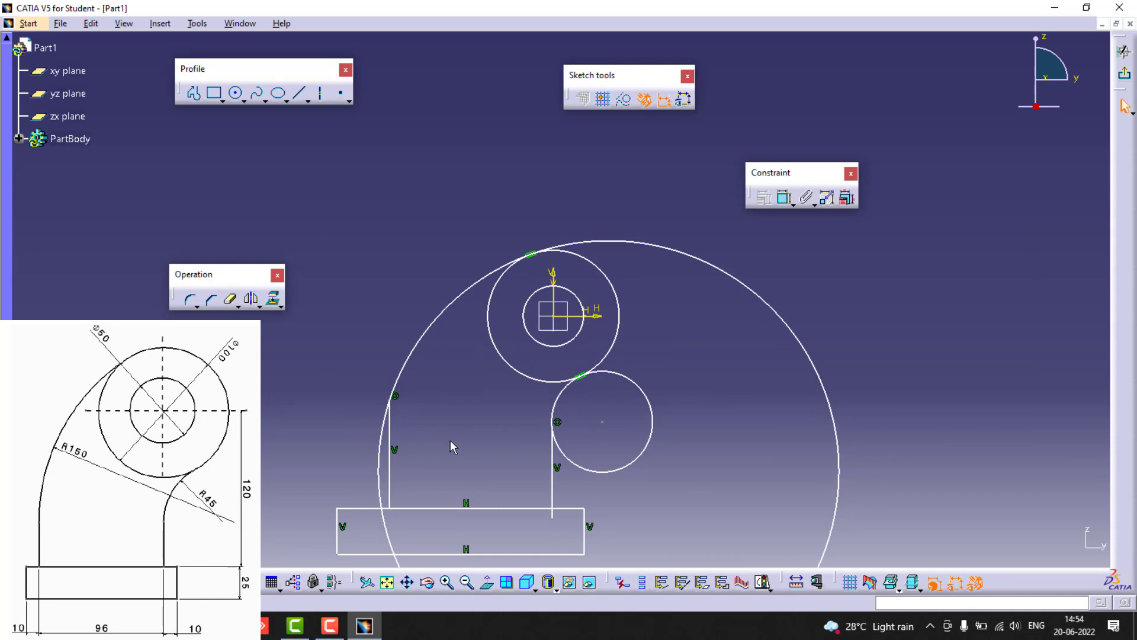
left_click(785, 197)
left_click(607, 278)
left_click(474, 204)
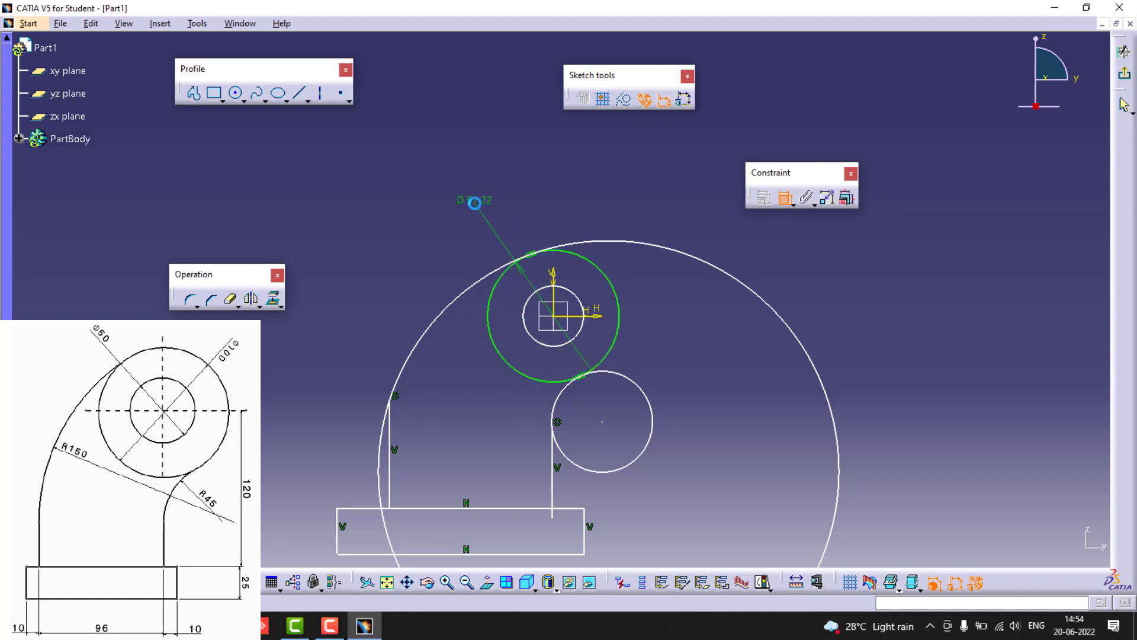
double_click(476, 207)
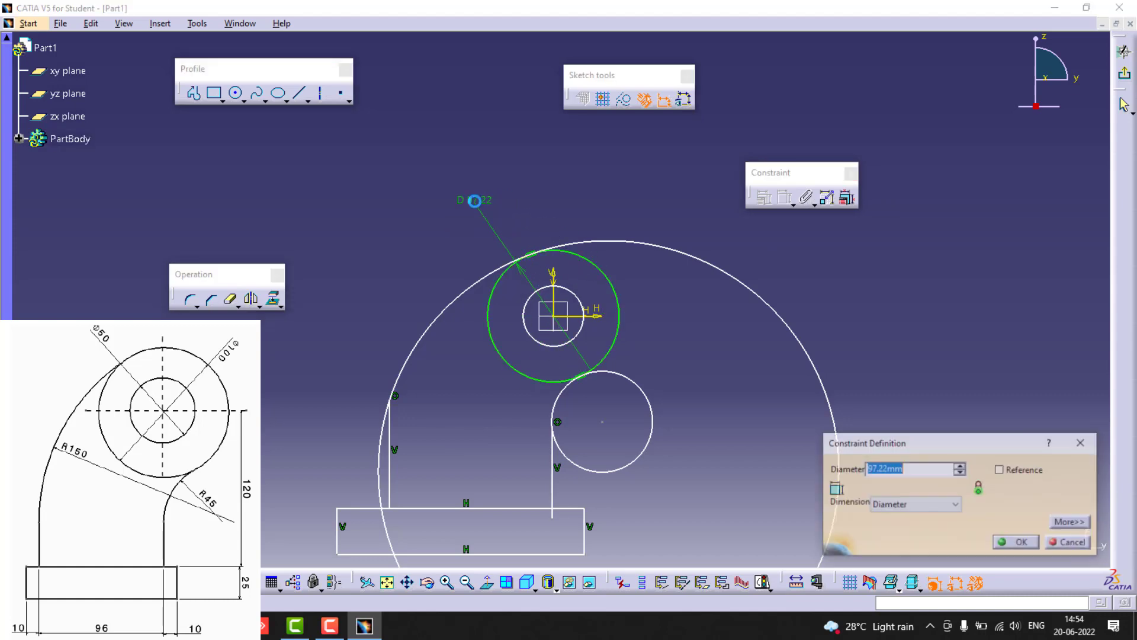
type("100")
key("Return")
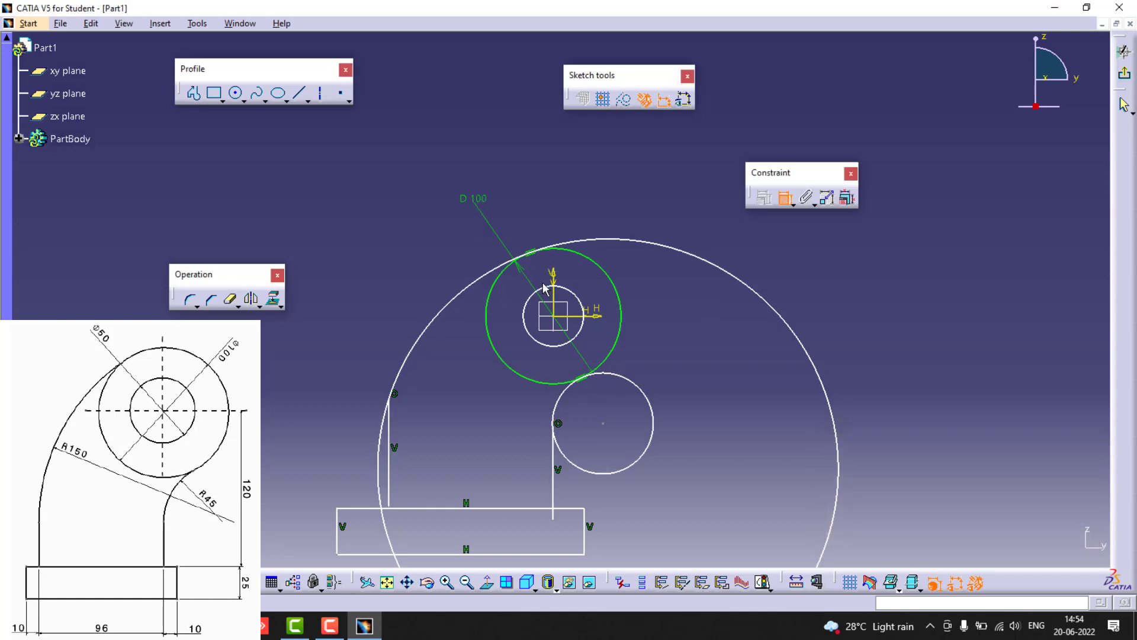
Step: Dimension the inner concentric circle with a diameter of 50 mm
left_click(546, 287)
left_click(558, 190)
double_click(556, 184)
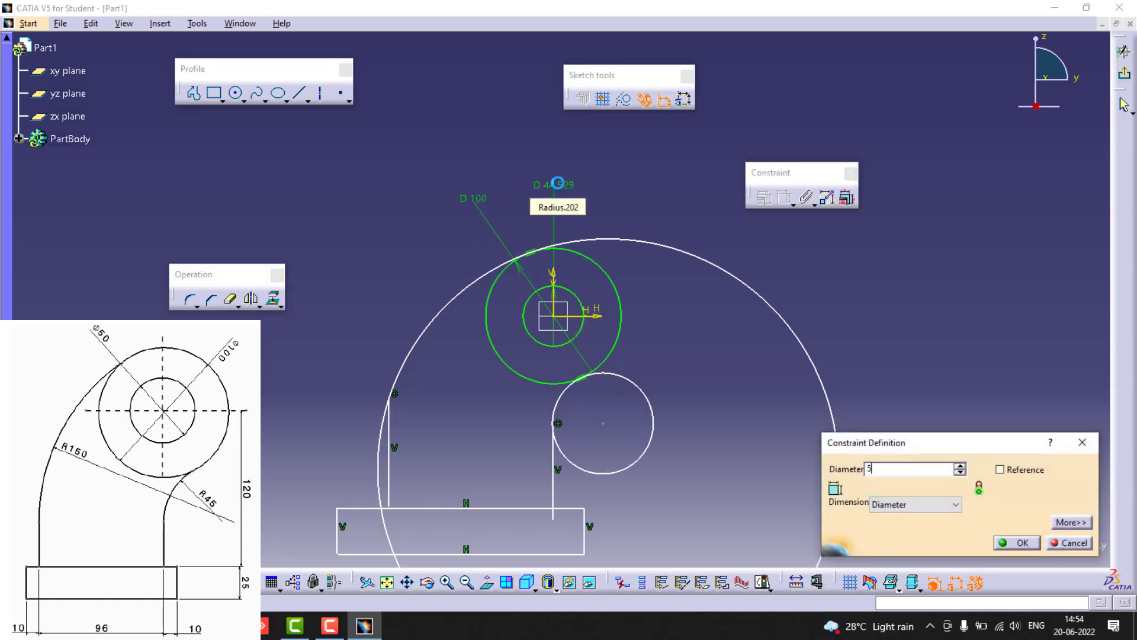
type("50")
key("Return")
left_click(562, 193)
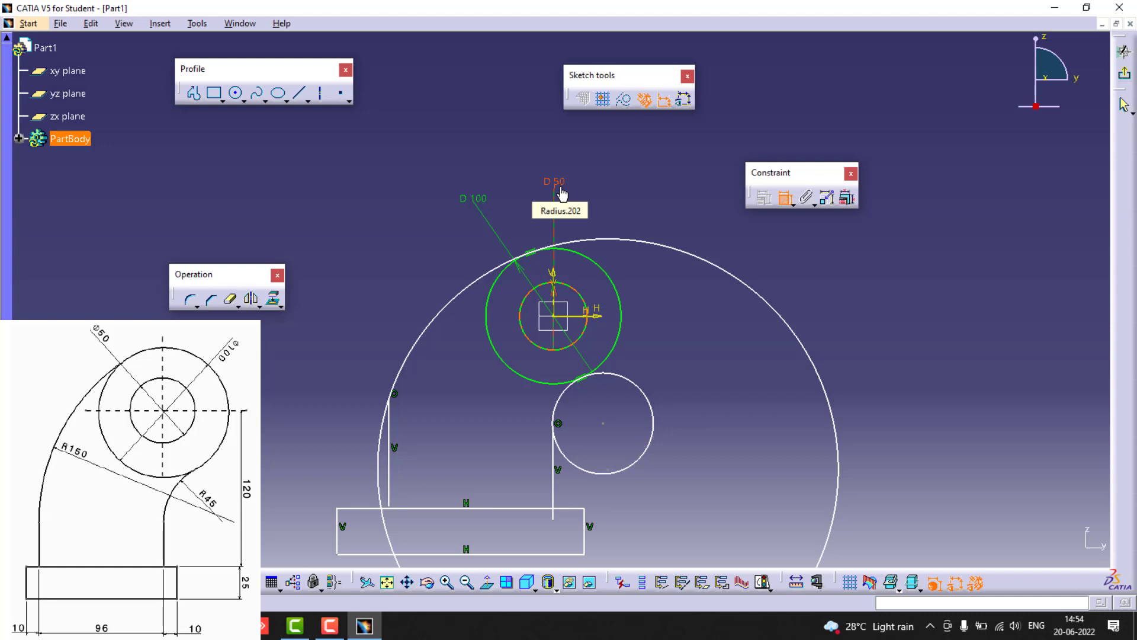
Step: Dimension the small circle below the concentric pair with a diameter of 90 mm
left_click(616, 260)
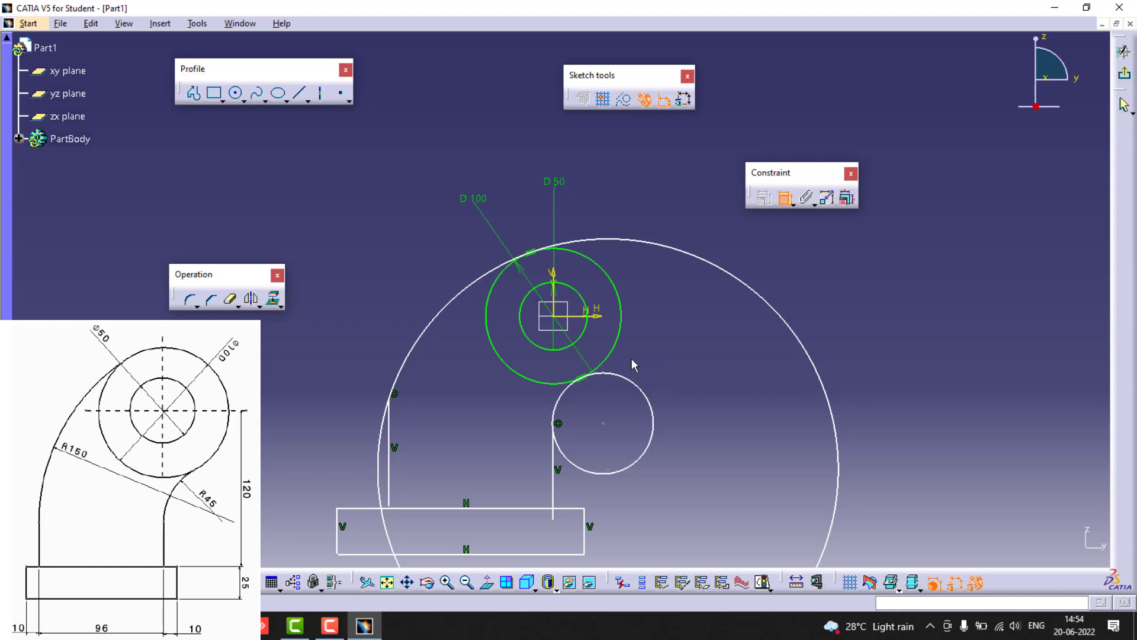
left_click(635, 394)
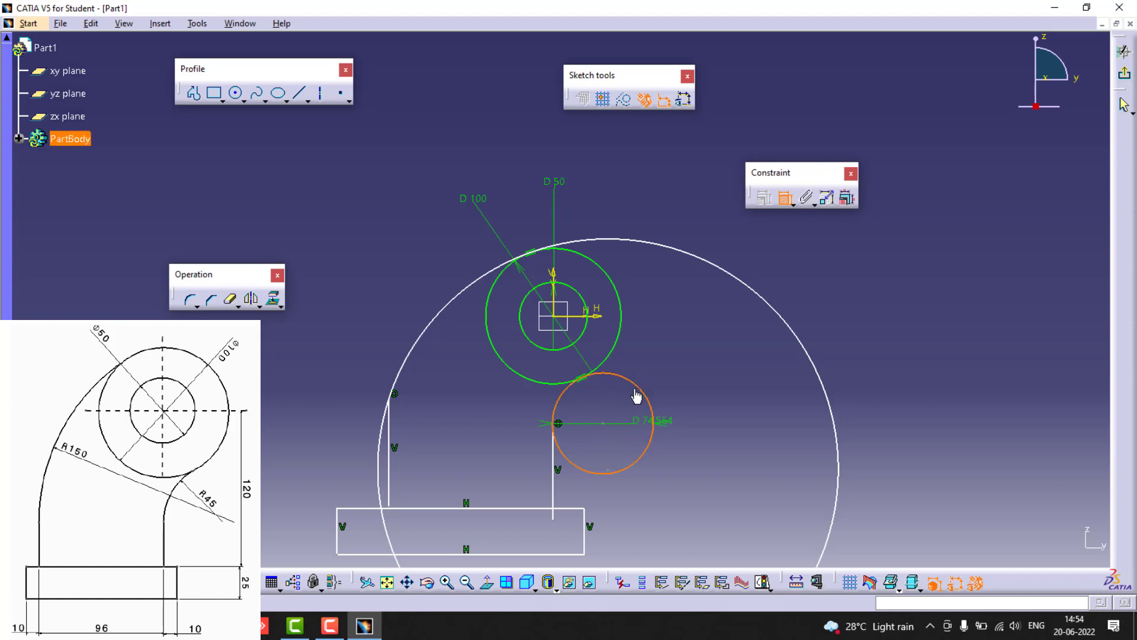
double_click(691, 378)
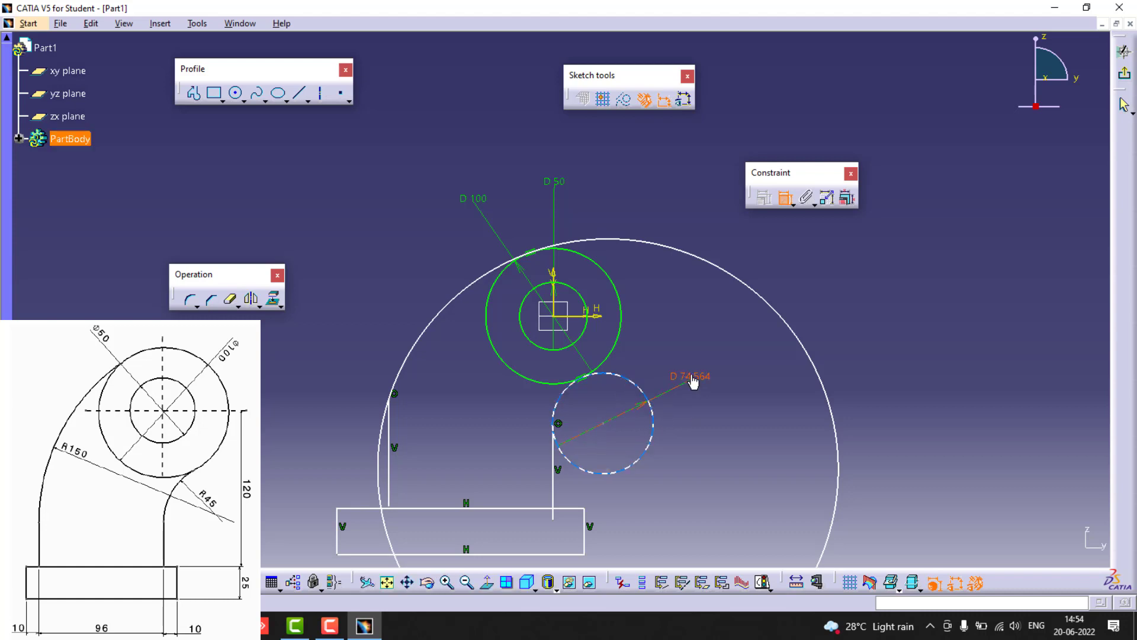
type("90")
key("Return")
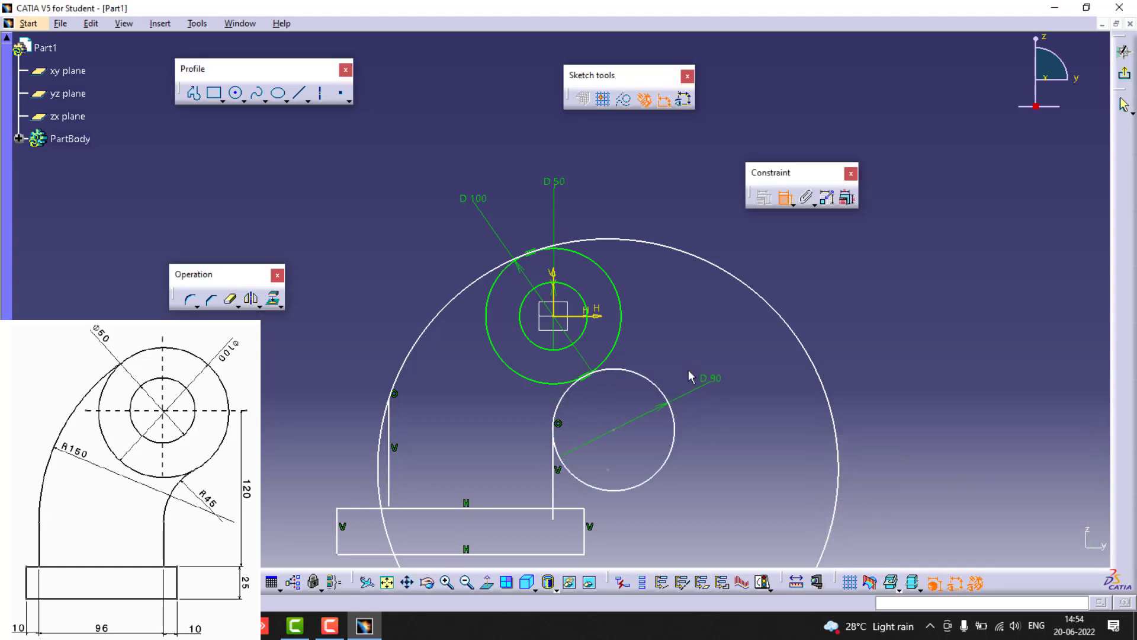
Step: Dimension the large circle surrounding the concentric pair with a diameter of 300 mm
left_click(430, 326)
double_click(385, 280)
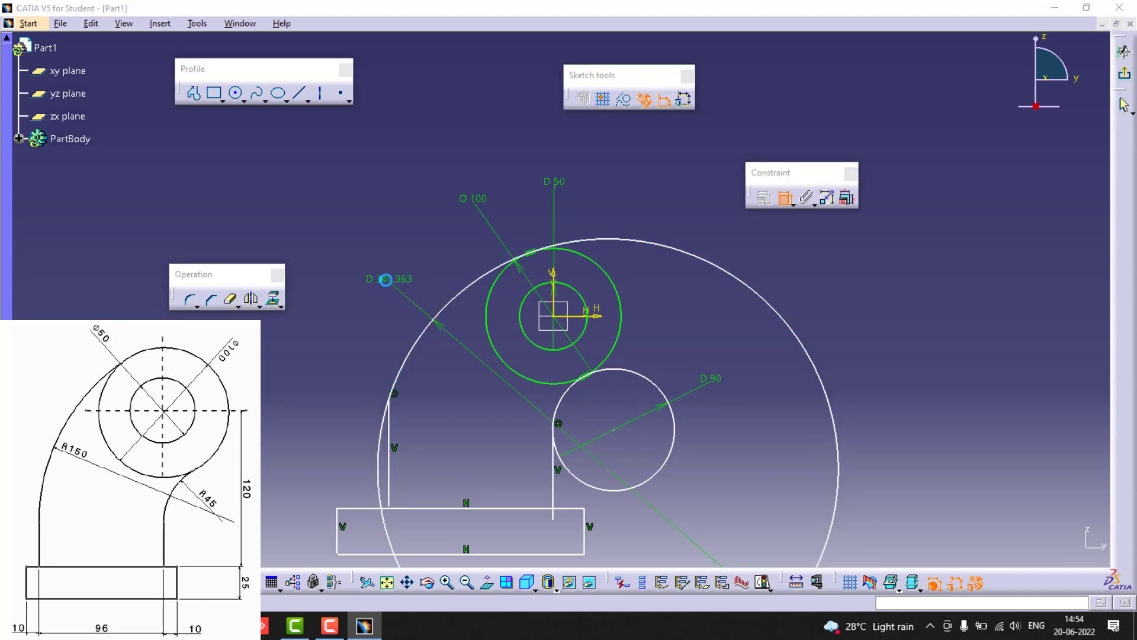
type("300")
key("Return")
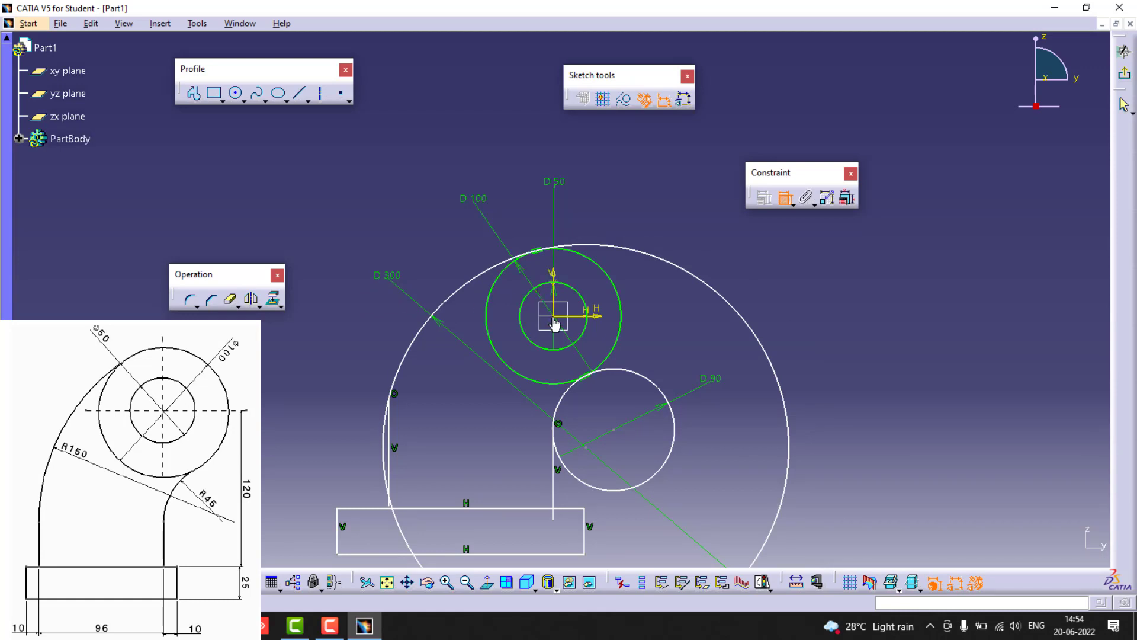
left_click(508, 509)
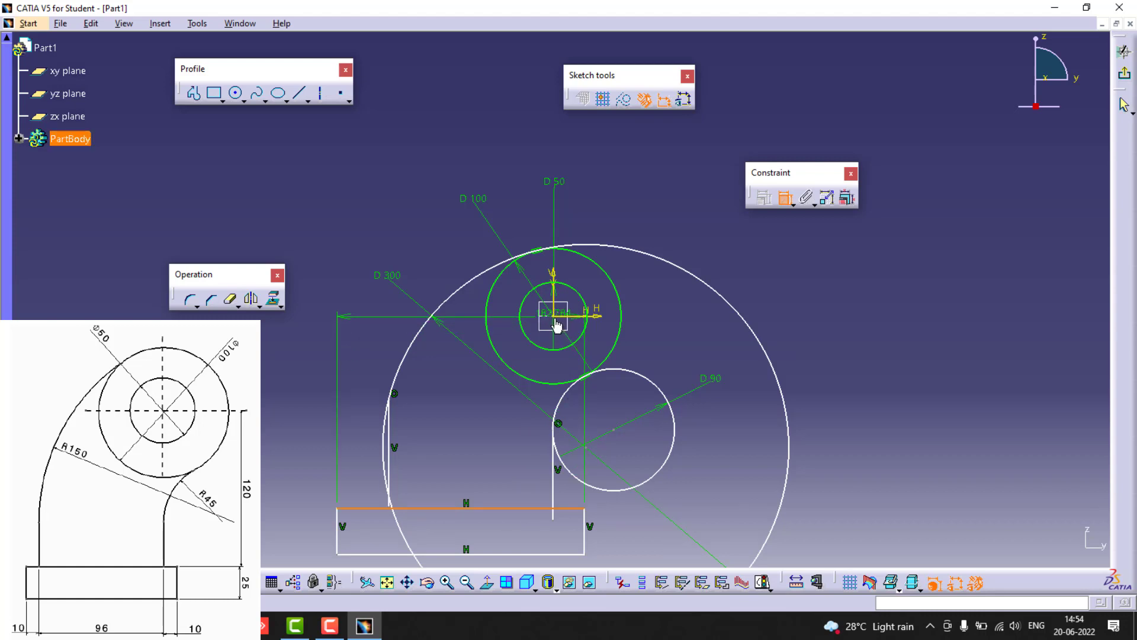
key("Escape")
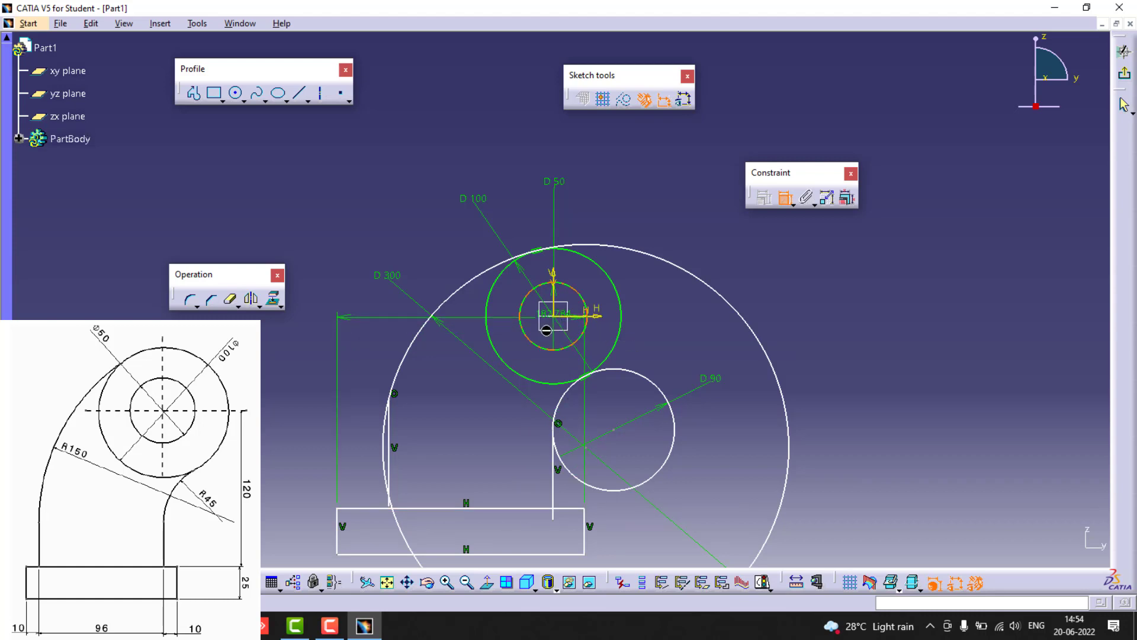
right_click(472, 323)
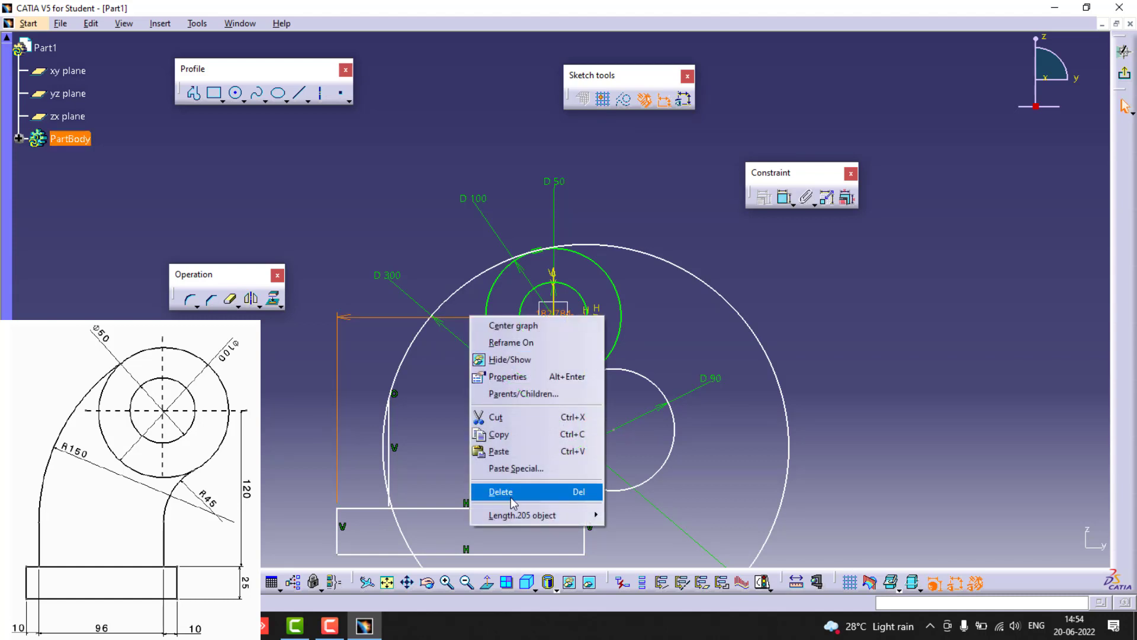
left_click(495, 490)
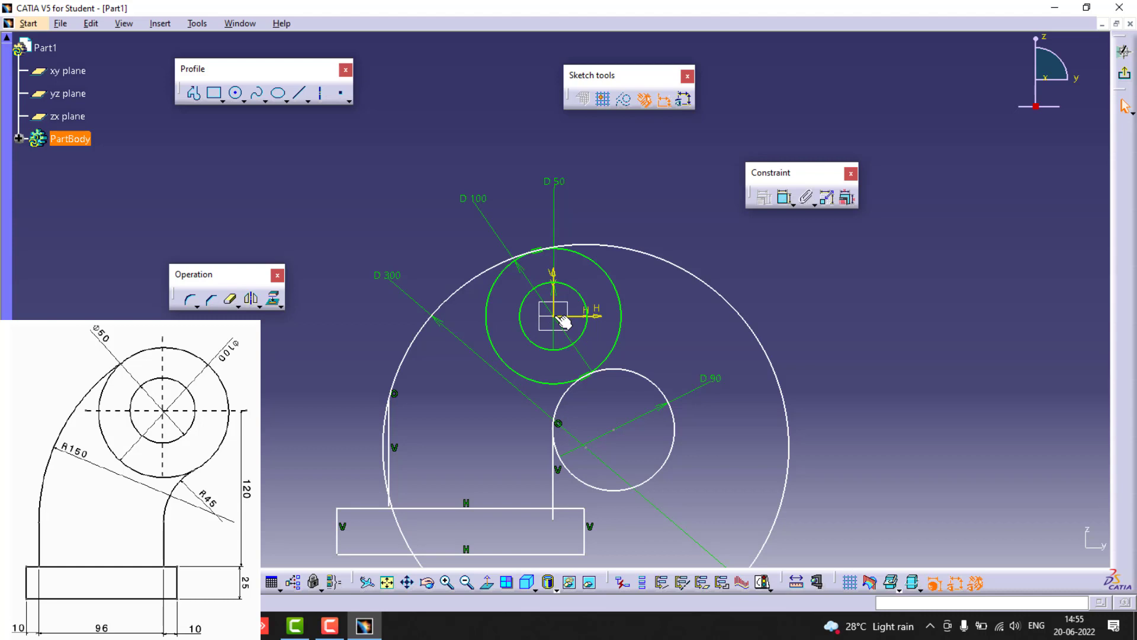
left_click(793, 202)
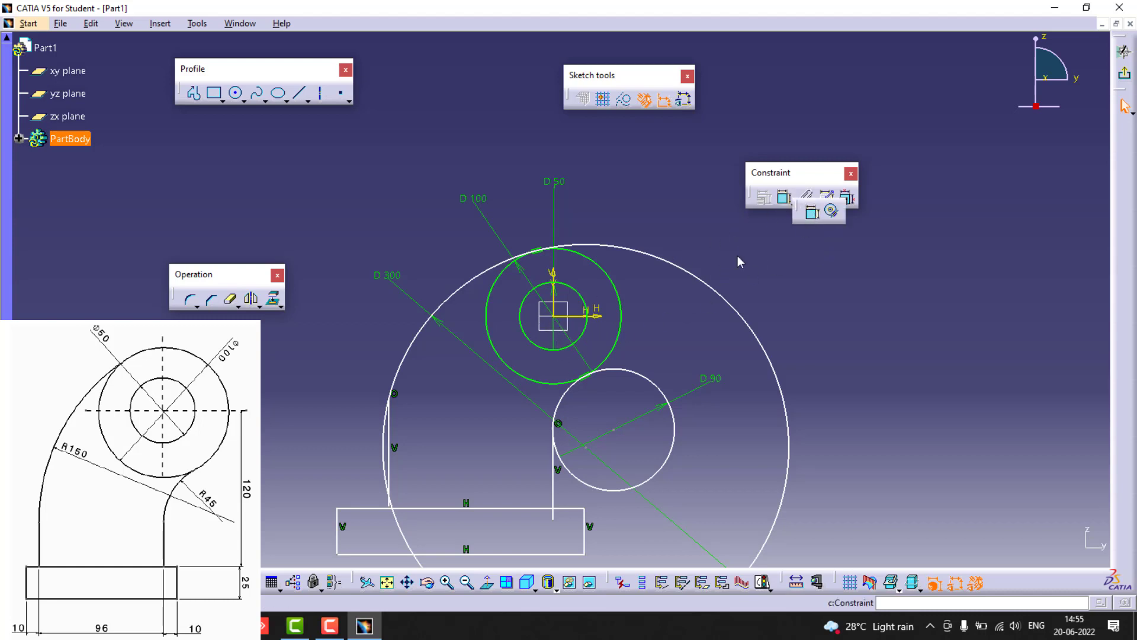
left_click(811, 210)
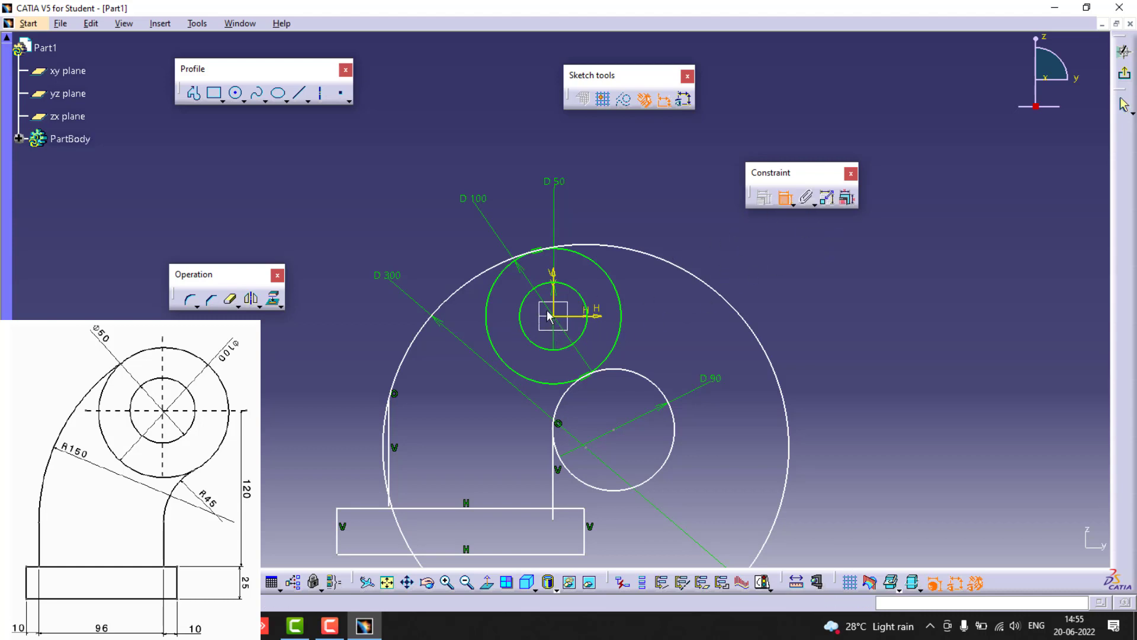
left_click(586, 308)
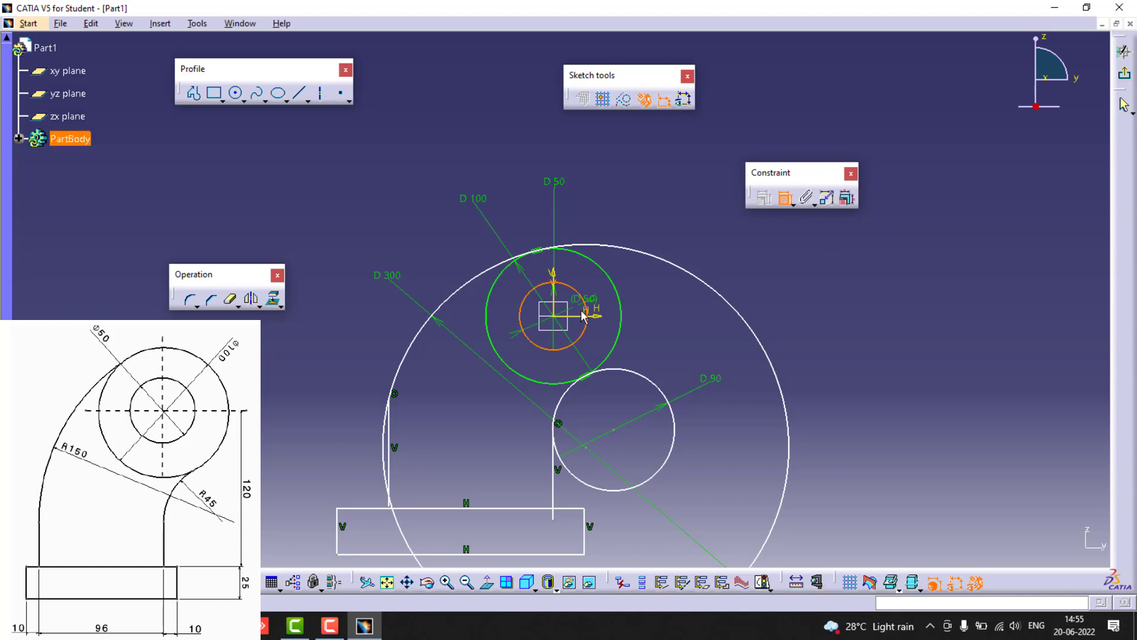
left_click(507, 507)
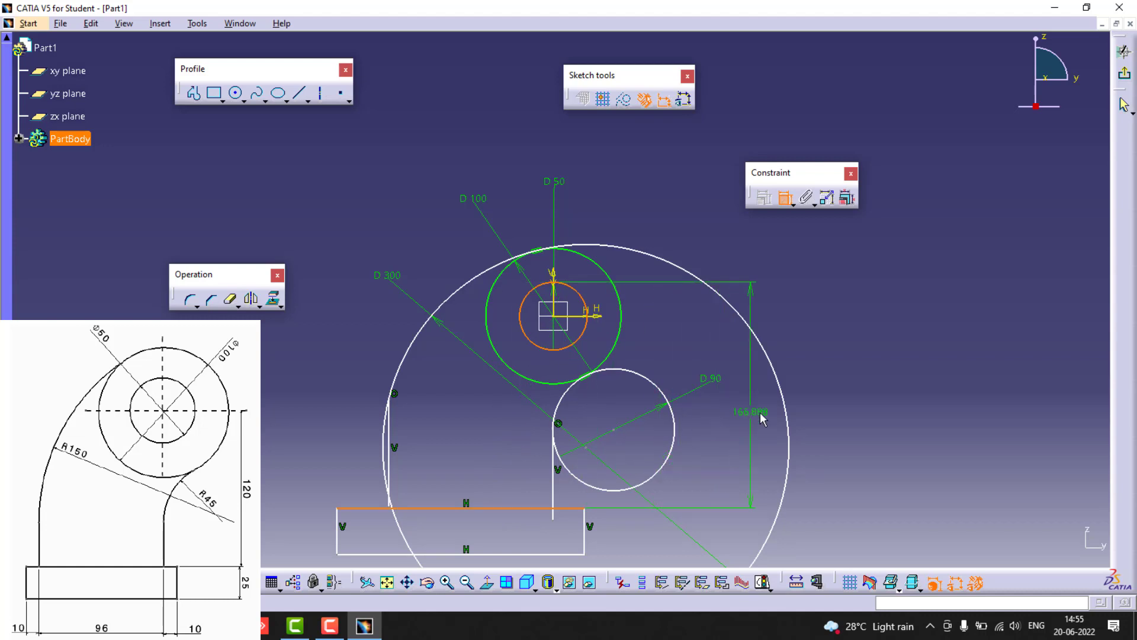
right_click(836, 411)
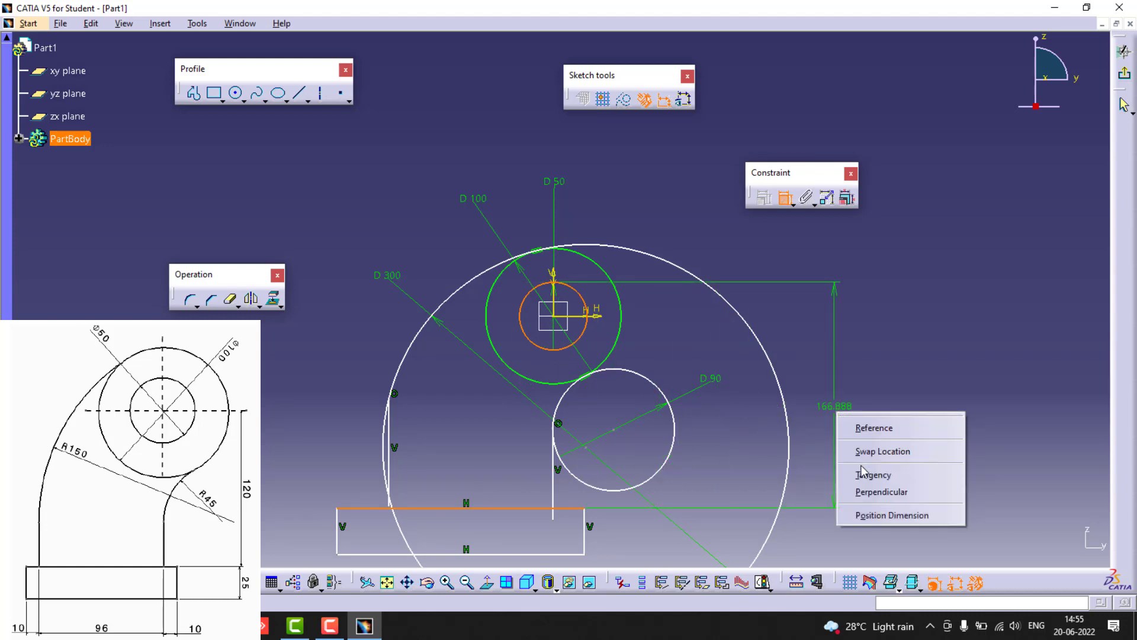
left_click(864, 515)
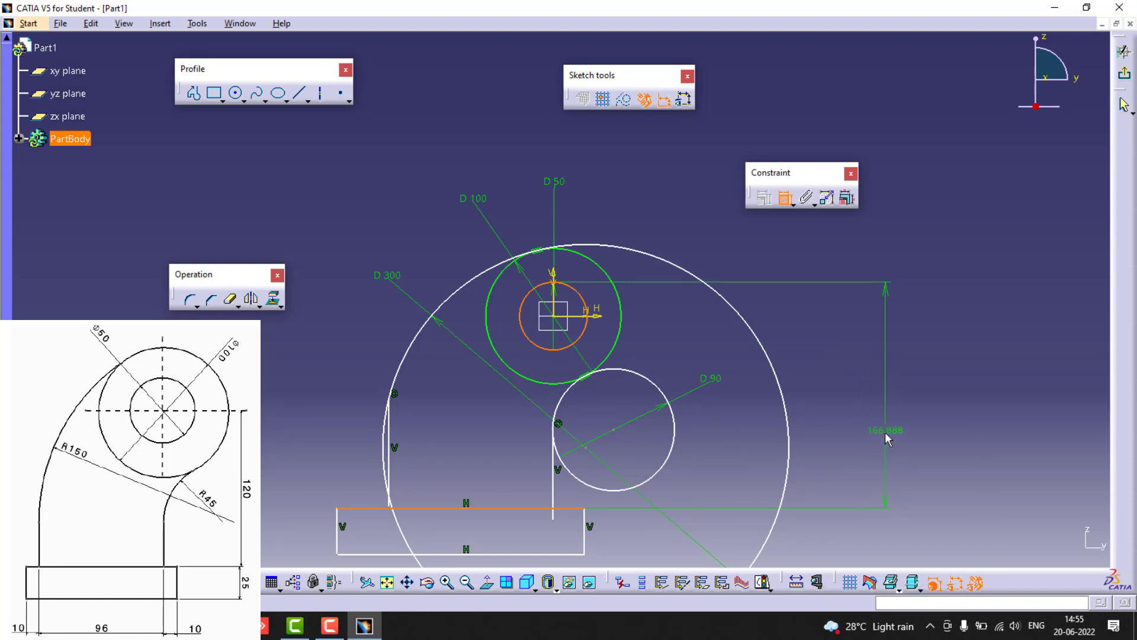
right_click(887, 435)
left_click(915, 474)
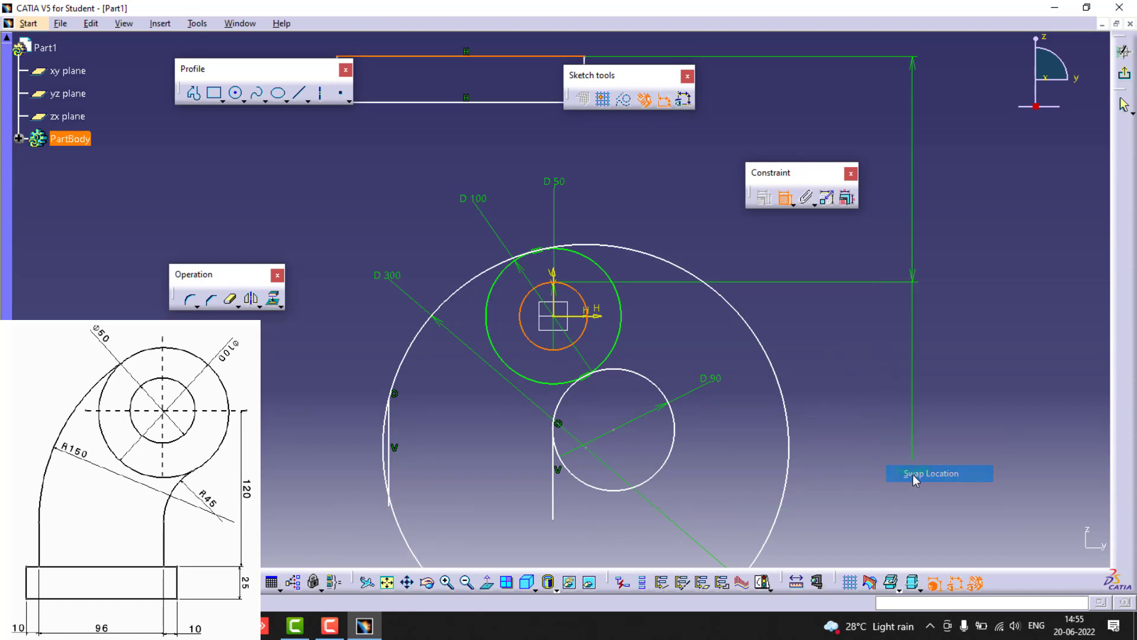
right_click(897, 407)
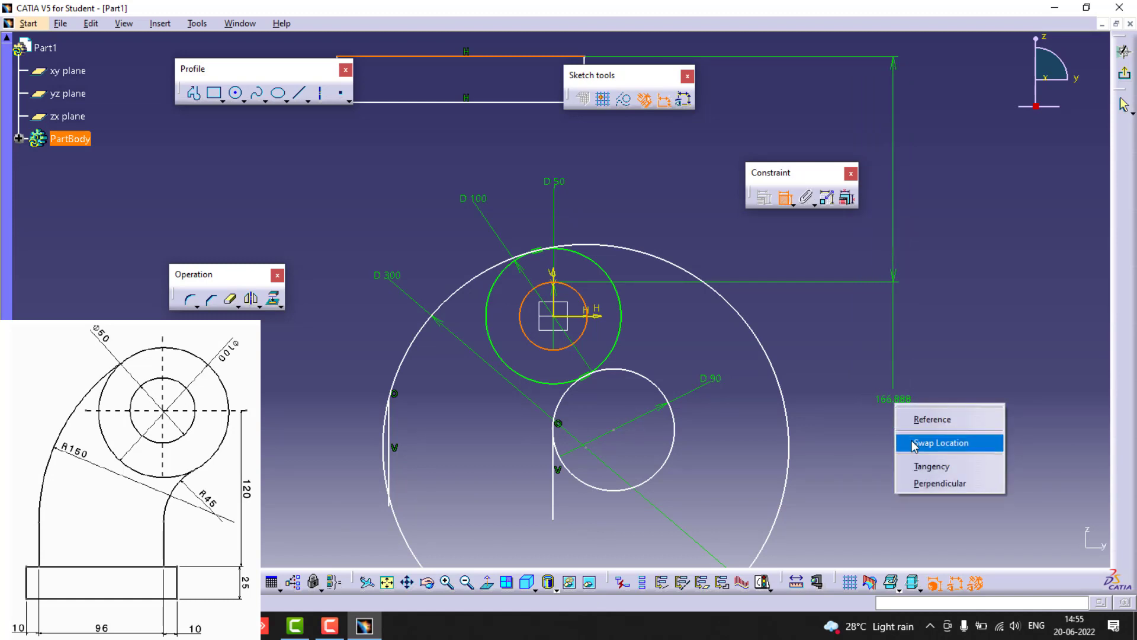
left_click(912, 441)
key("Escape")
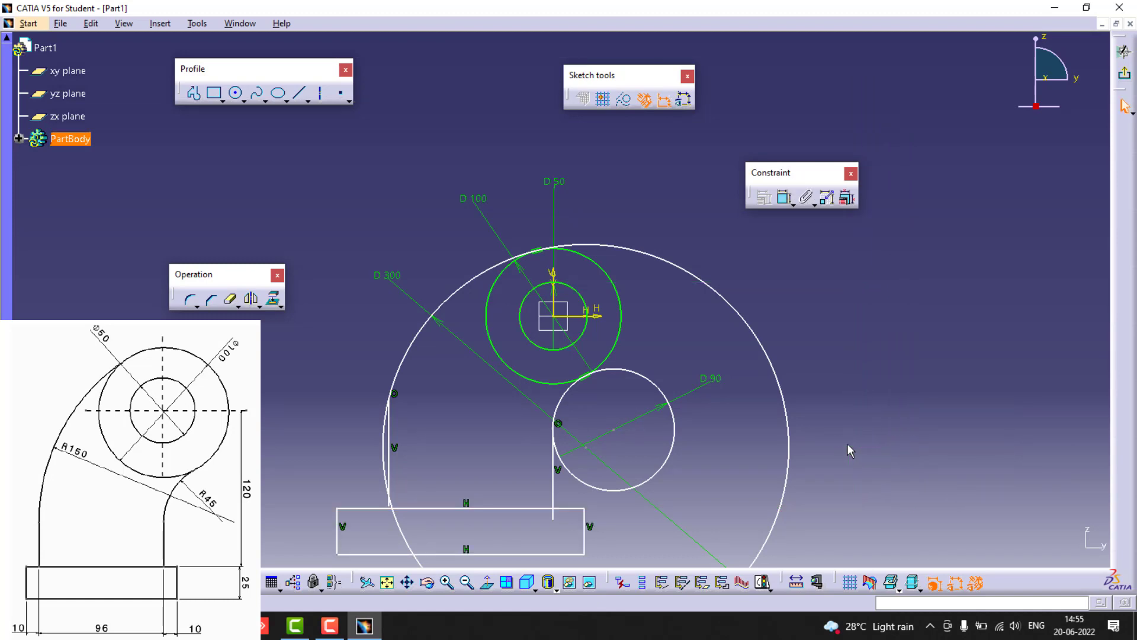
Step: Dimension the vertical distance from the sketch's horizontal axis to the base rectangle's top edge as 120 mm
left_click(577, 317)
left_click(784, 198)
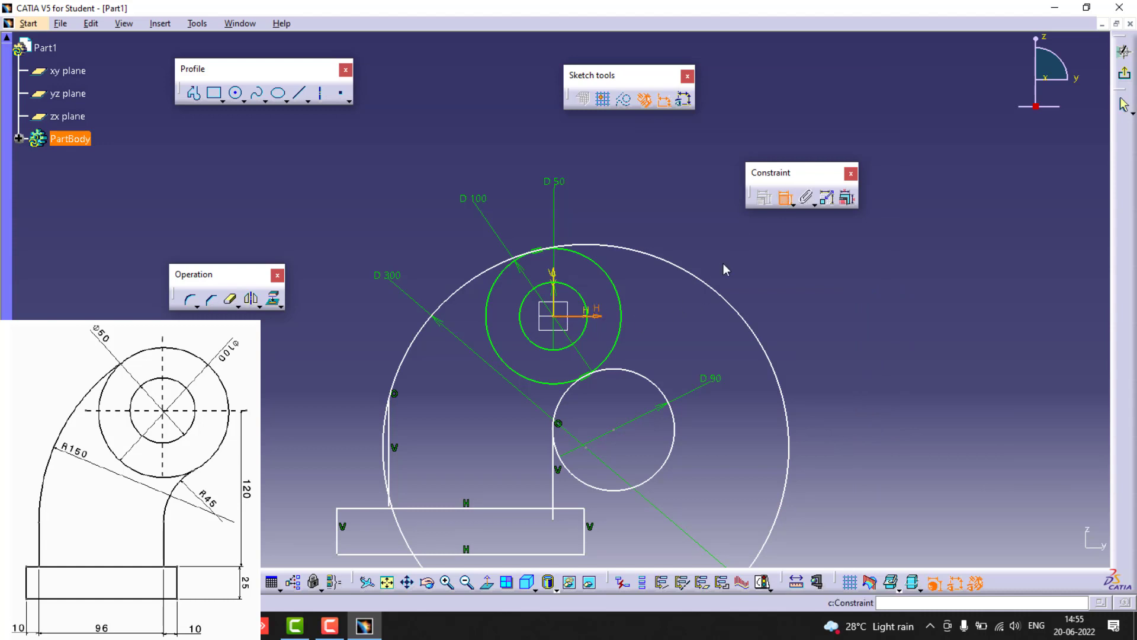
left_click(541, 508)
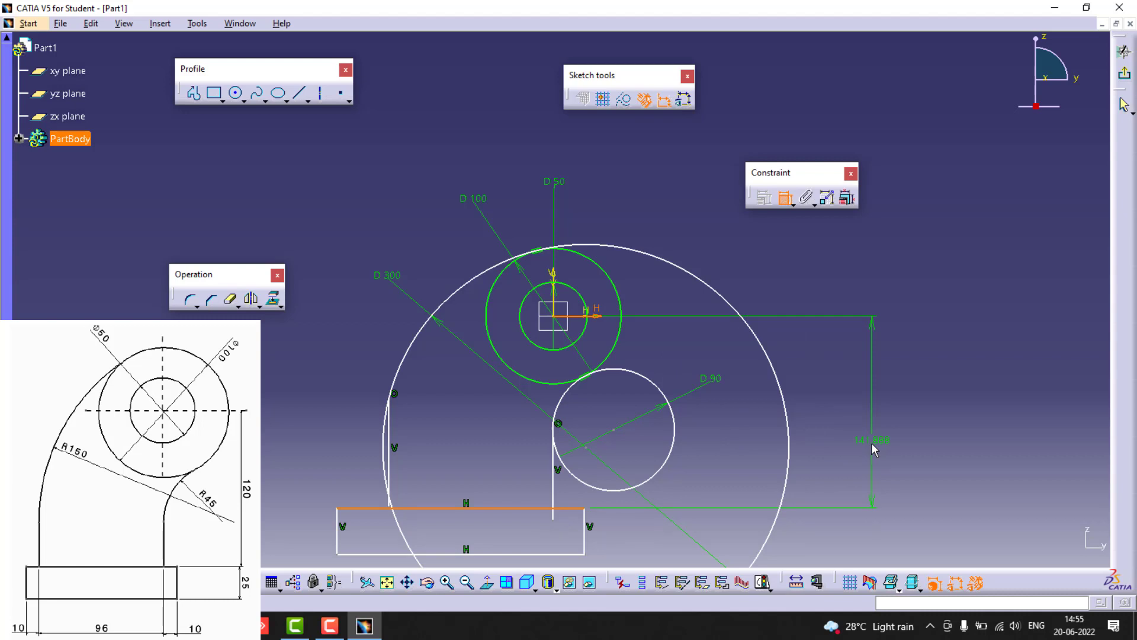
left_click(872, 442)
double_click(872, 441)
type("120")
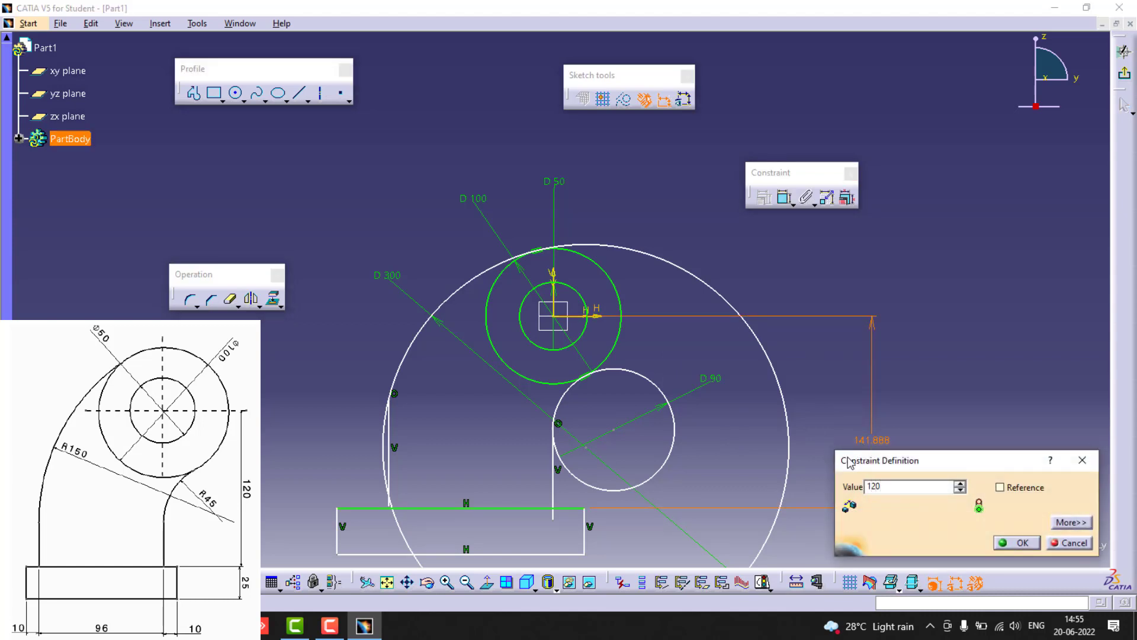
key("Return")
left_click(781, 474)
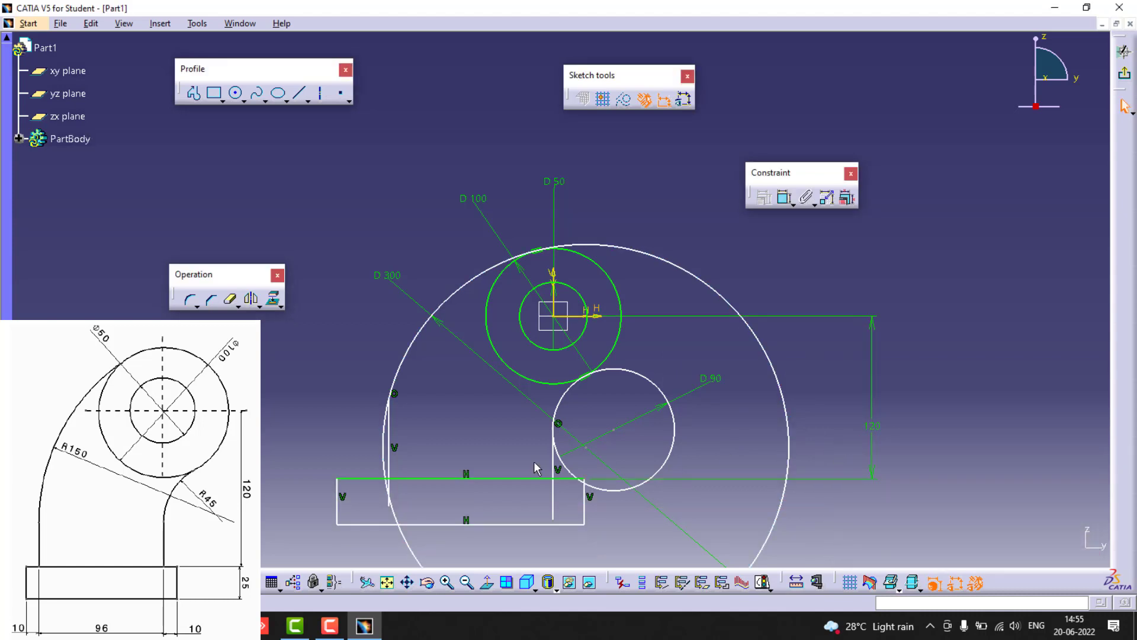
Step: Apply a coincidence constraint between the right vertical line's lower endpoint and the base rectangle's top edge
left_click(553, 525)
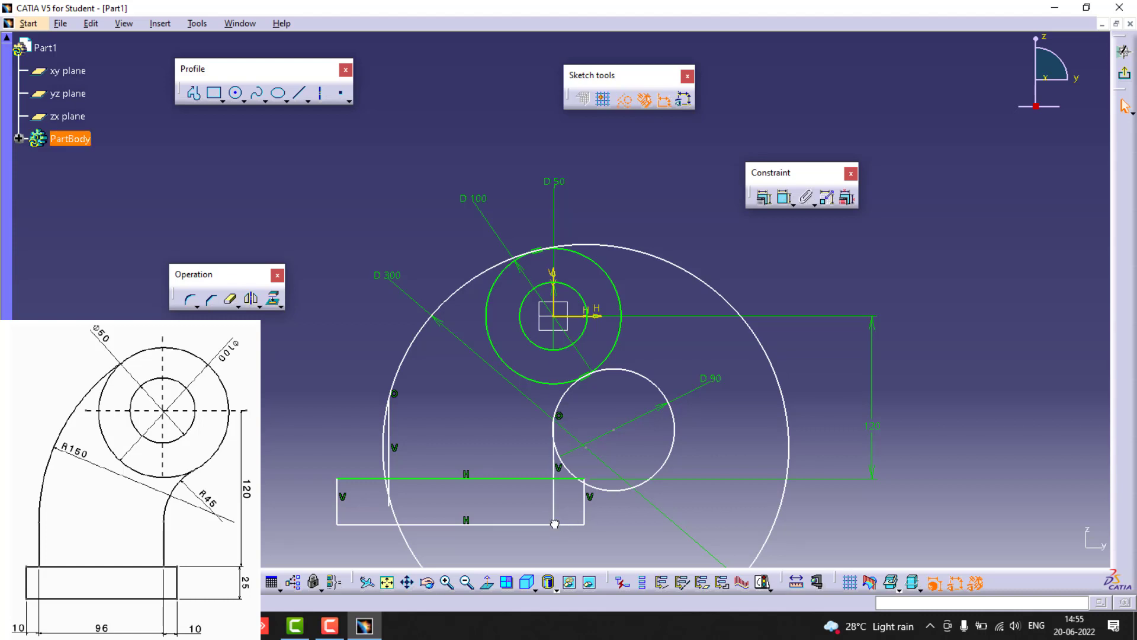
left_click(545, 479)
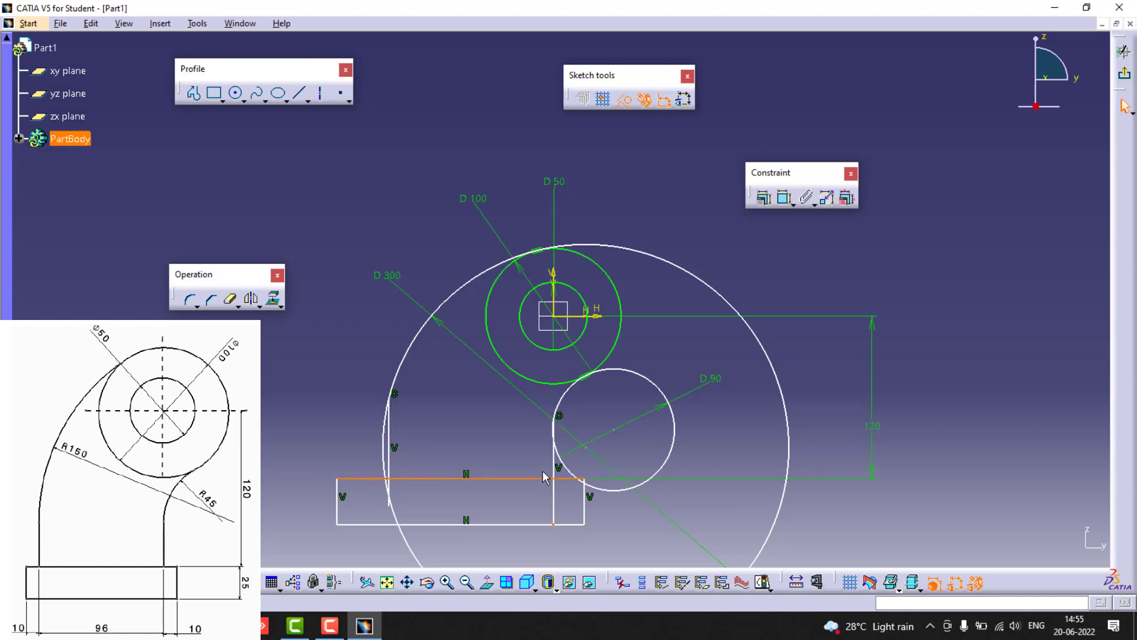
left_click(765, 199)
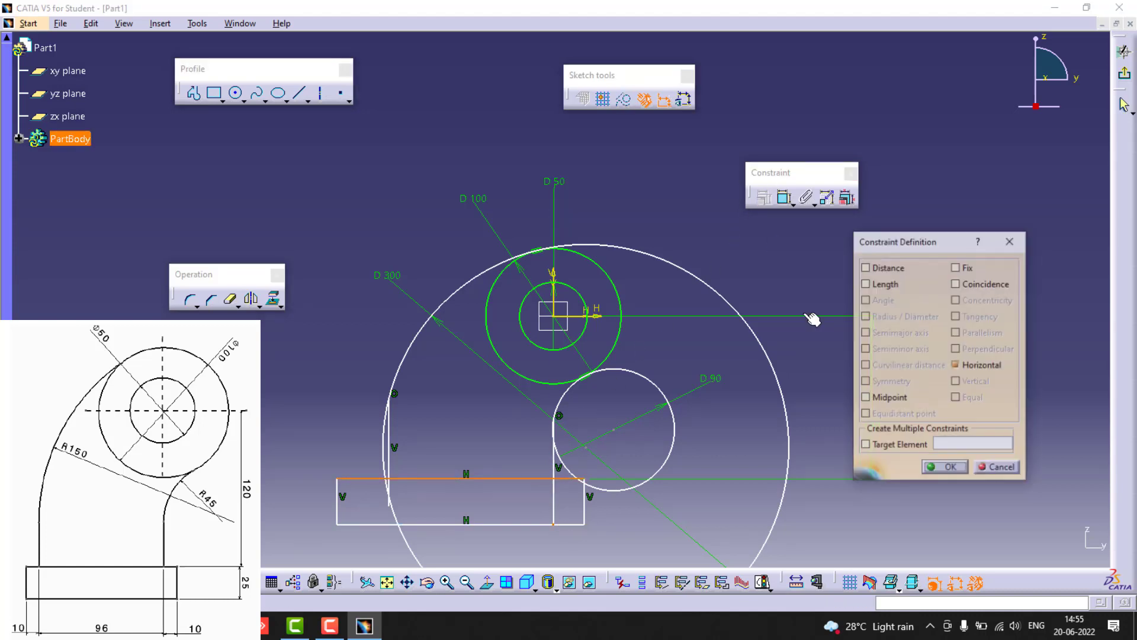
left_click(959, 285)
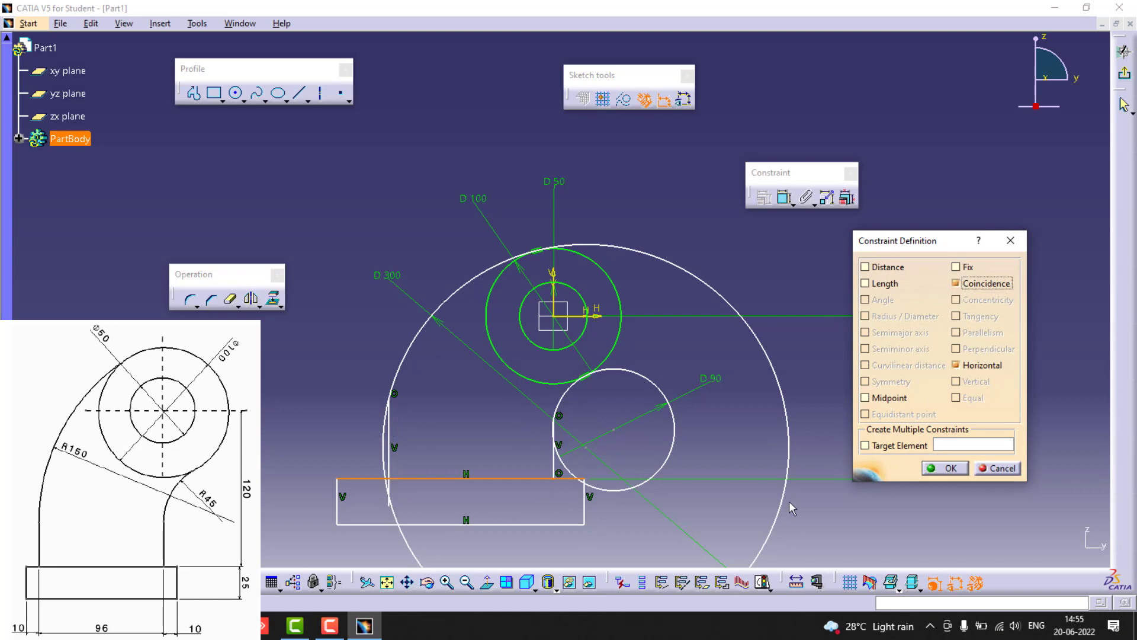
left_click(944, 469)
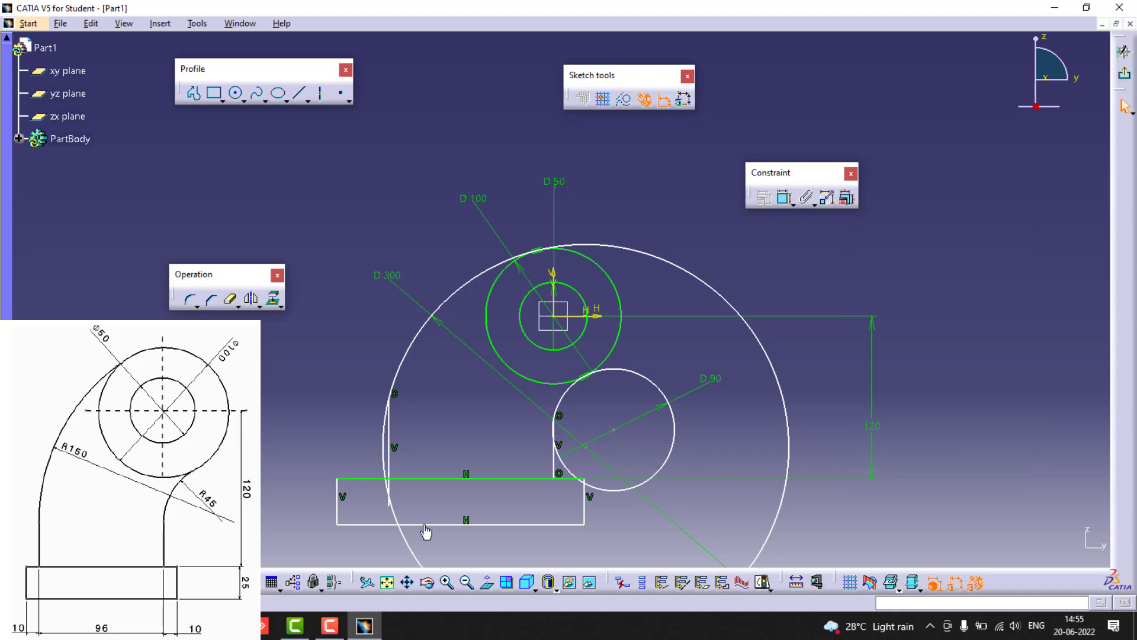
Step: Apply a coincidence constraint between the left vertical line's lower endpoint and the base rectangle's top edge
left_click(407, 477)
left_click(764, 198)
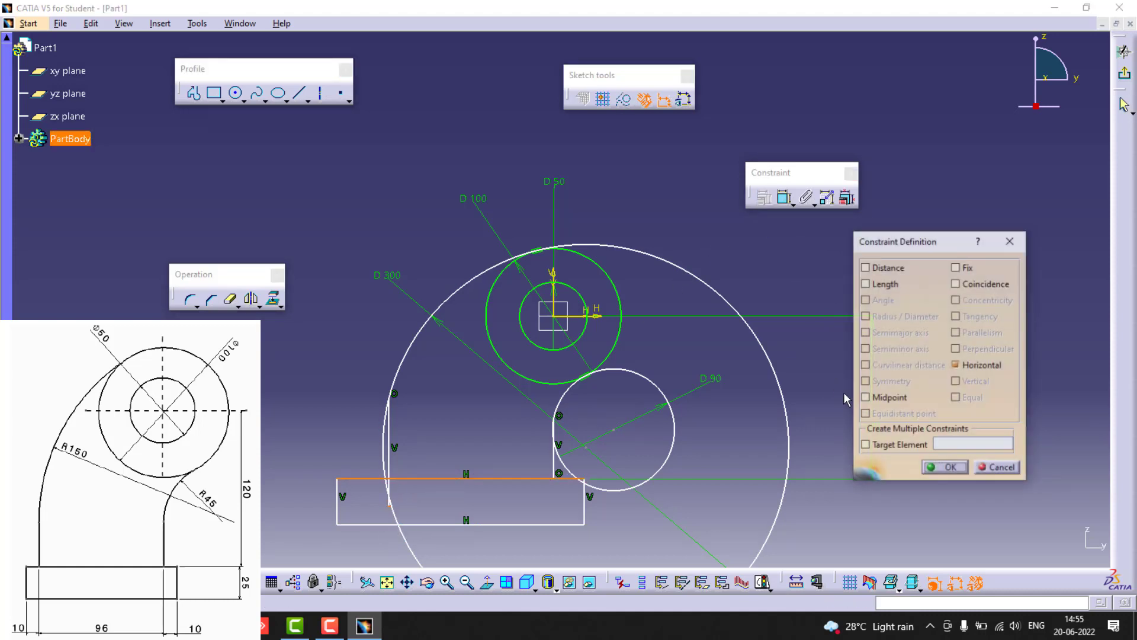
left_click(960, 284)
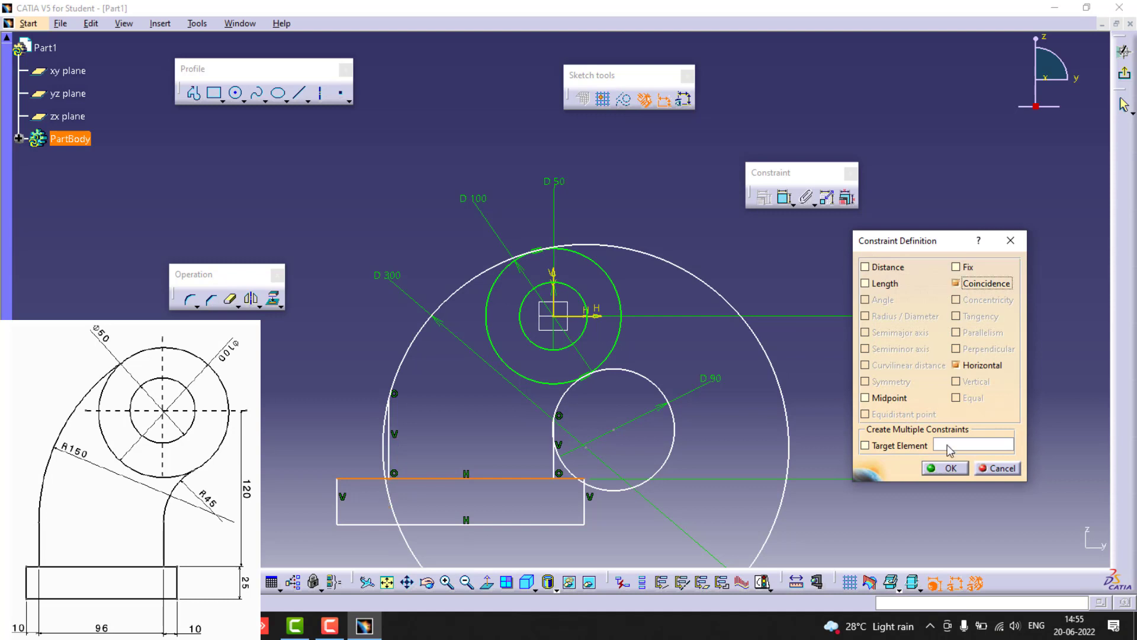
left_click(943, 469)
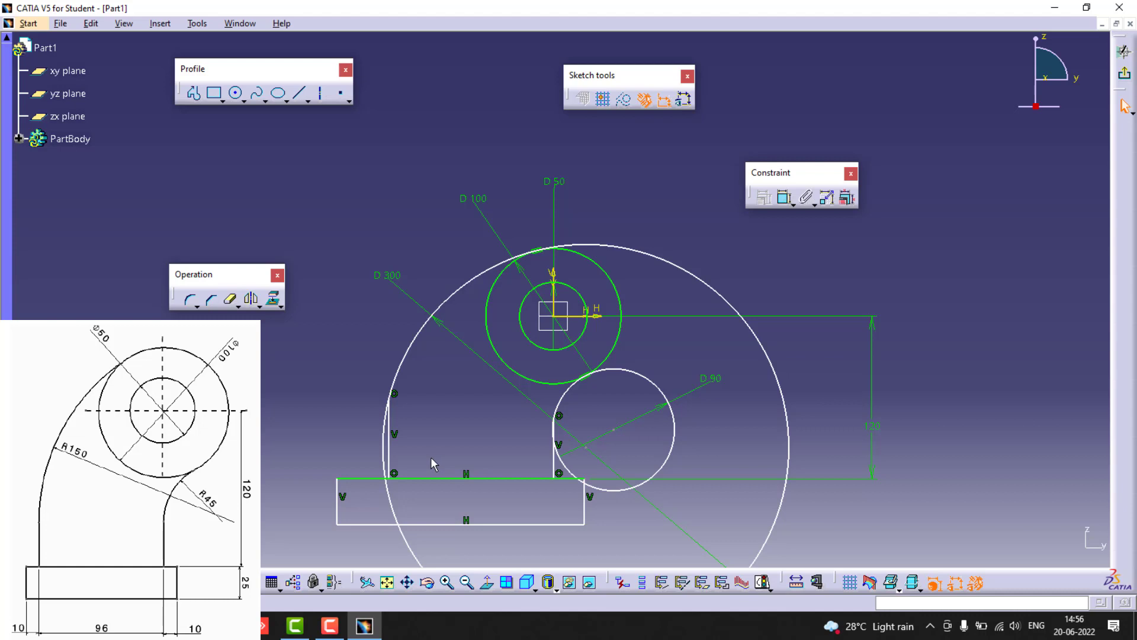
Step: Dimension the horizontal distance between the two vertical lines above the base as 96 mm
left_click(785, 198)
left_click(391, 436)
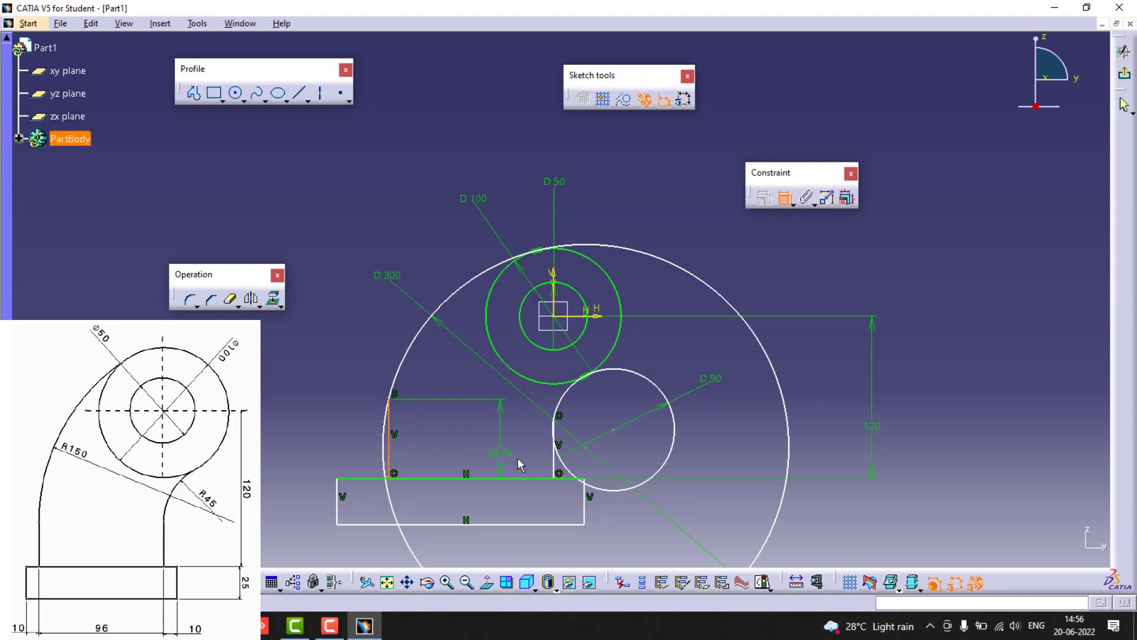
left_click(557, 468)
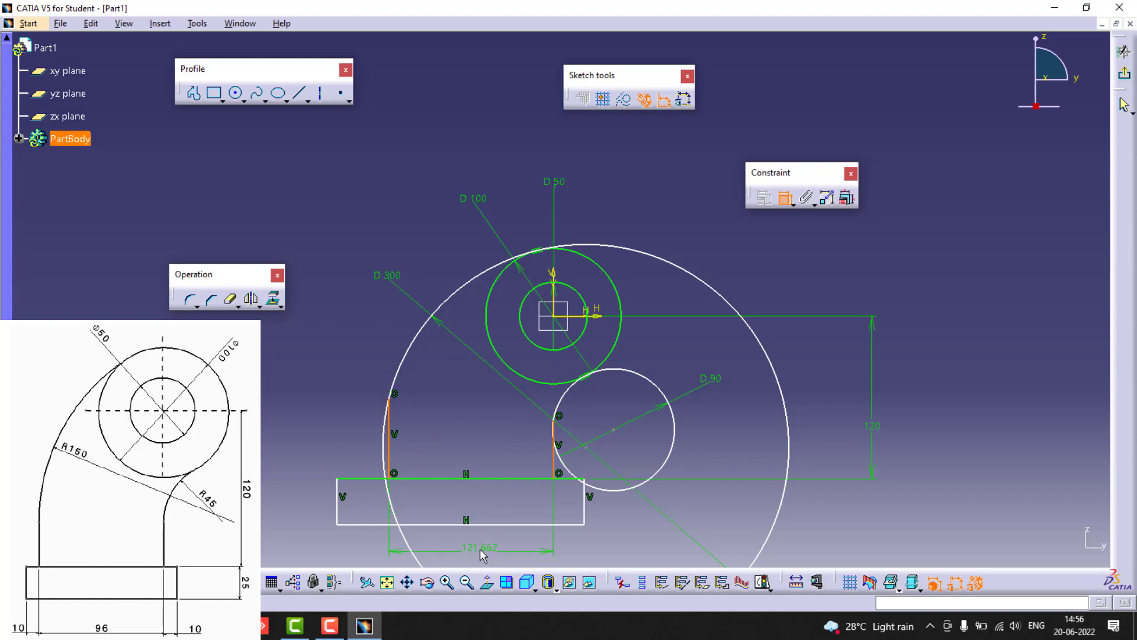
left_click(482, 550)
double_click(476, 546)
type("96")
key("Return")
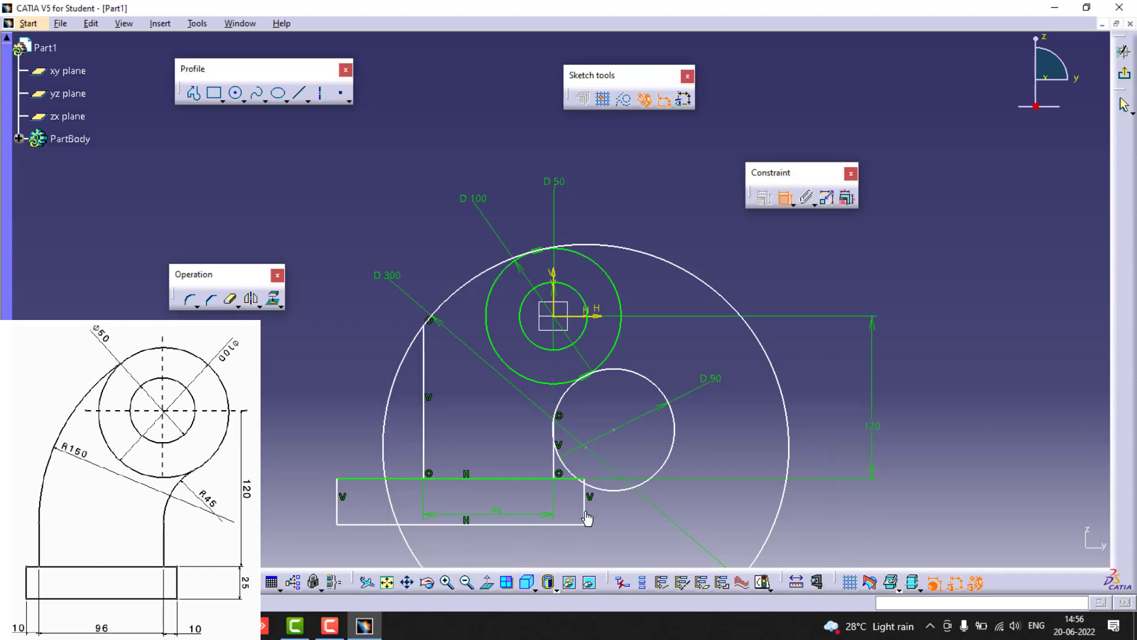
Step: Dimension the horizontal offset between the right vertical line and the base rectangle's right edge as 10 mm
left_click(585, 516)
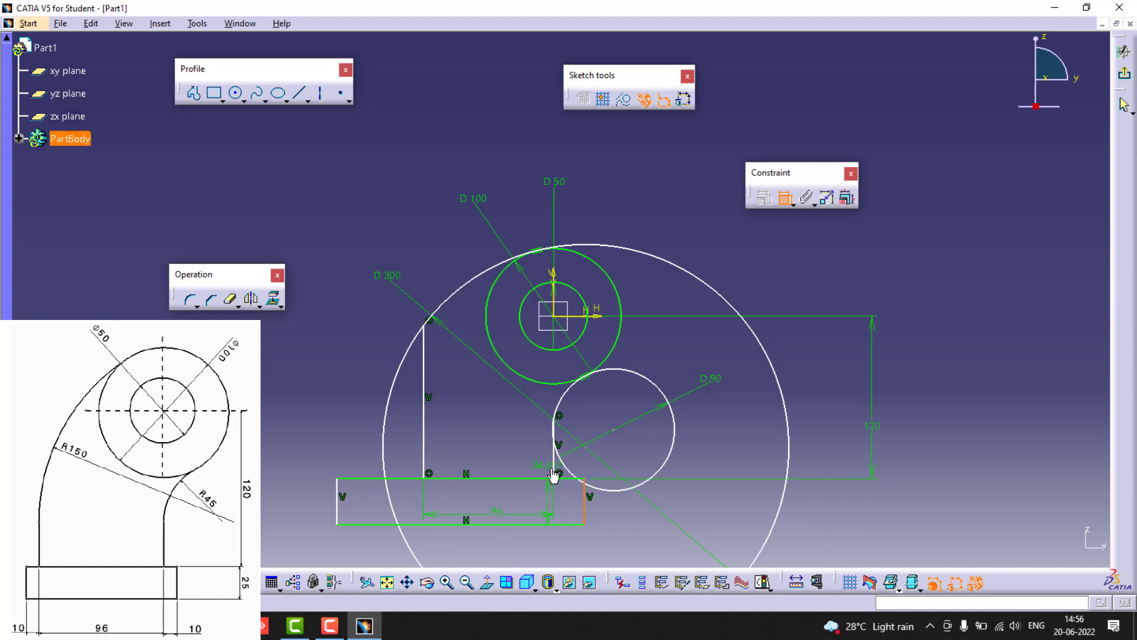
left_click(556, 472)
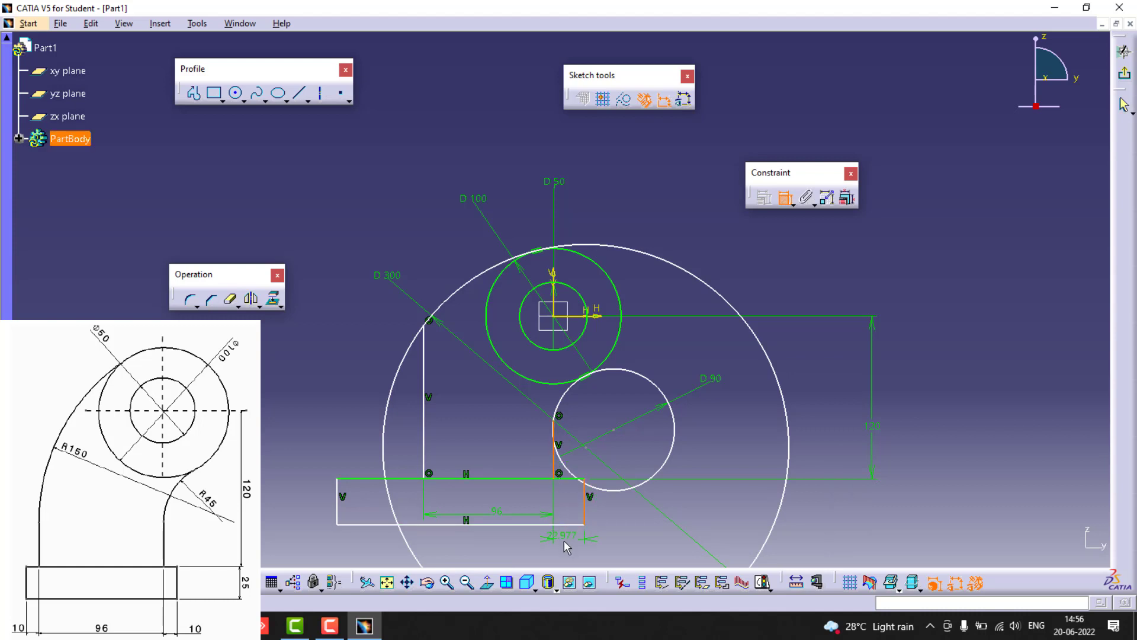
left_click(564, 540)
double_click(565, 534)
key("Return")
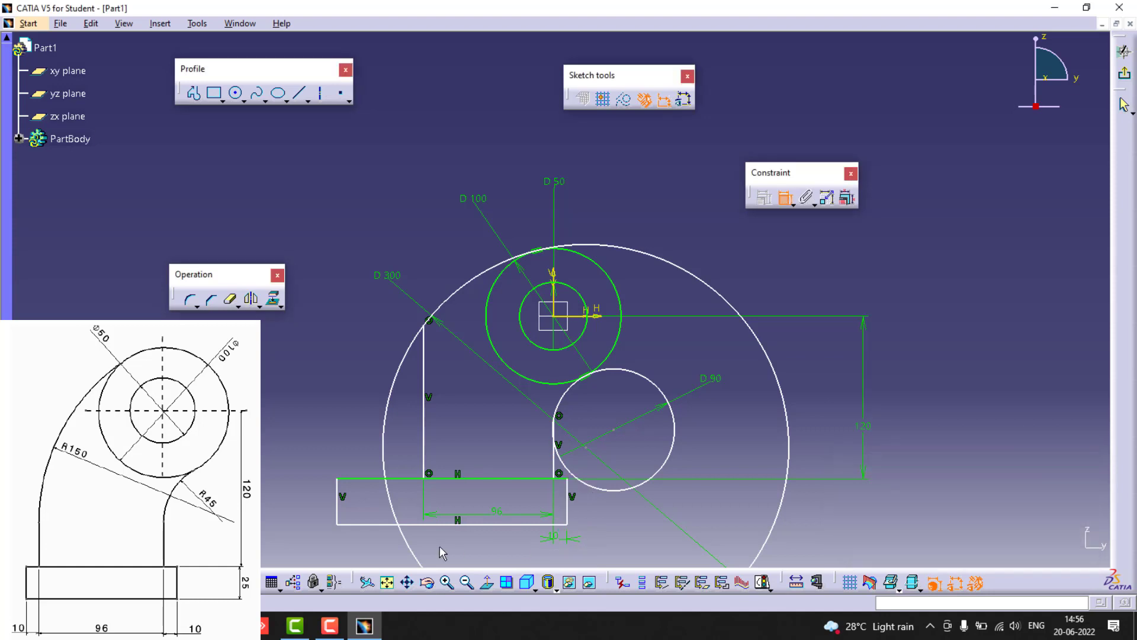
Step: Dimension the horizontal offset between the base rectangle's left edge and the left vertical line as 10 mm
left_click(337, 491)
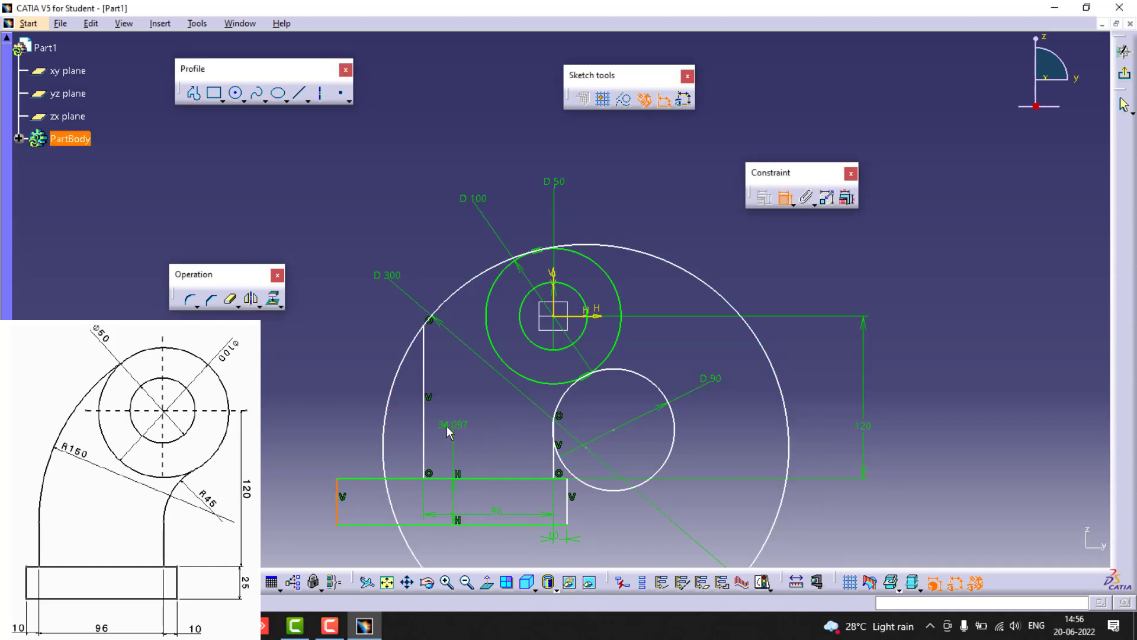
left_click(365, 542)
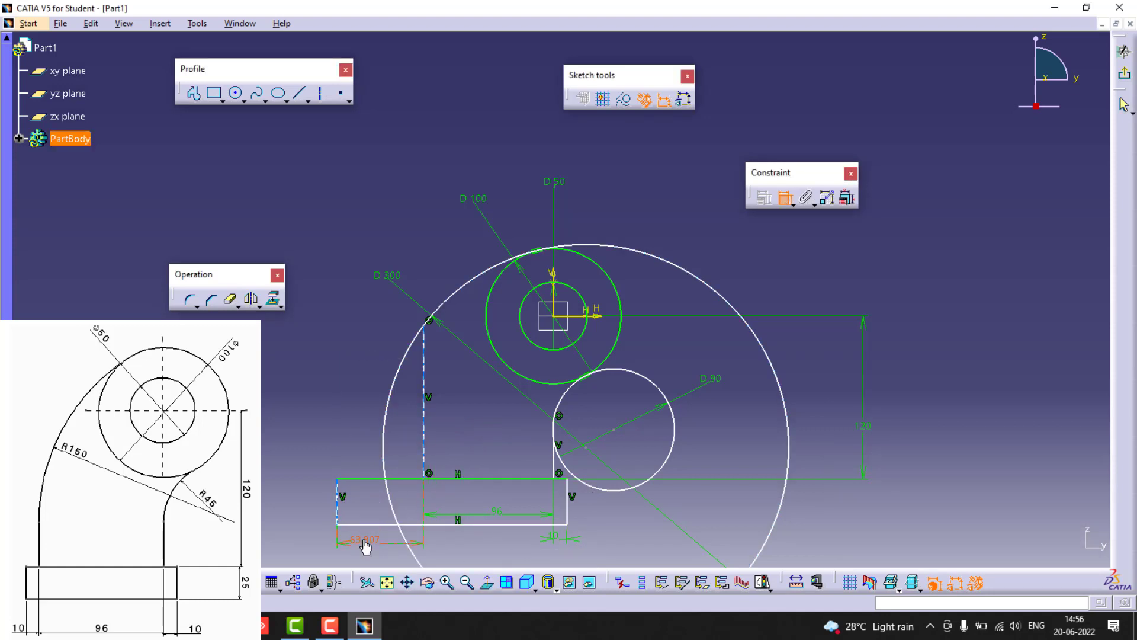
double_click(366, 546)
type("10")
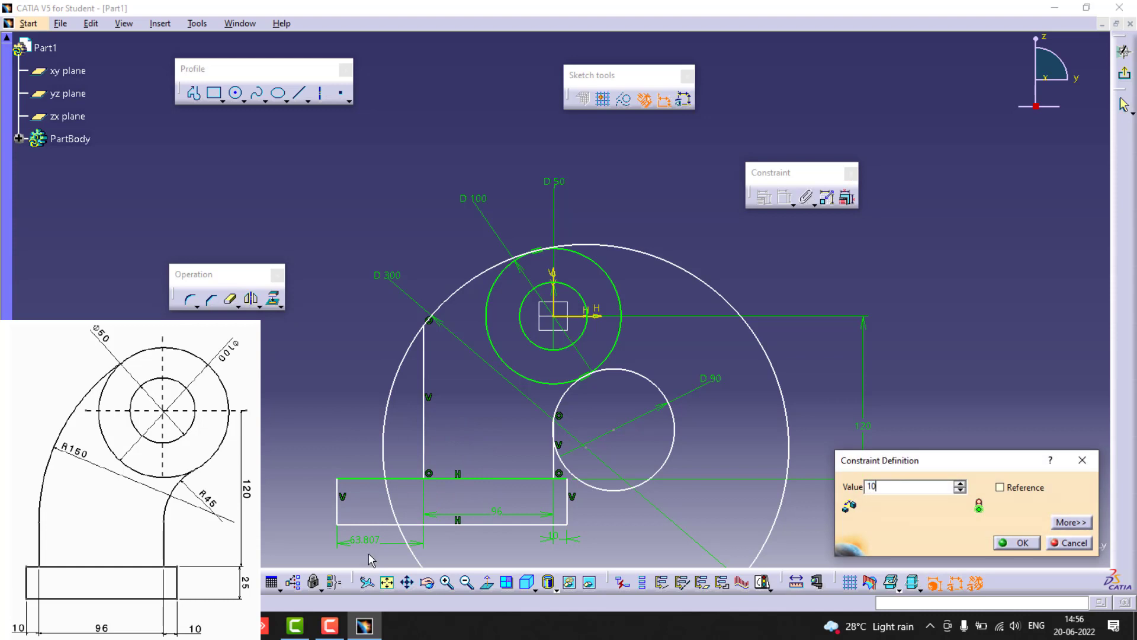
key("Return")
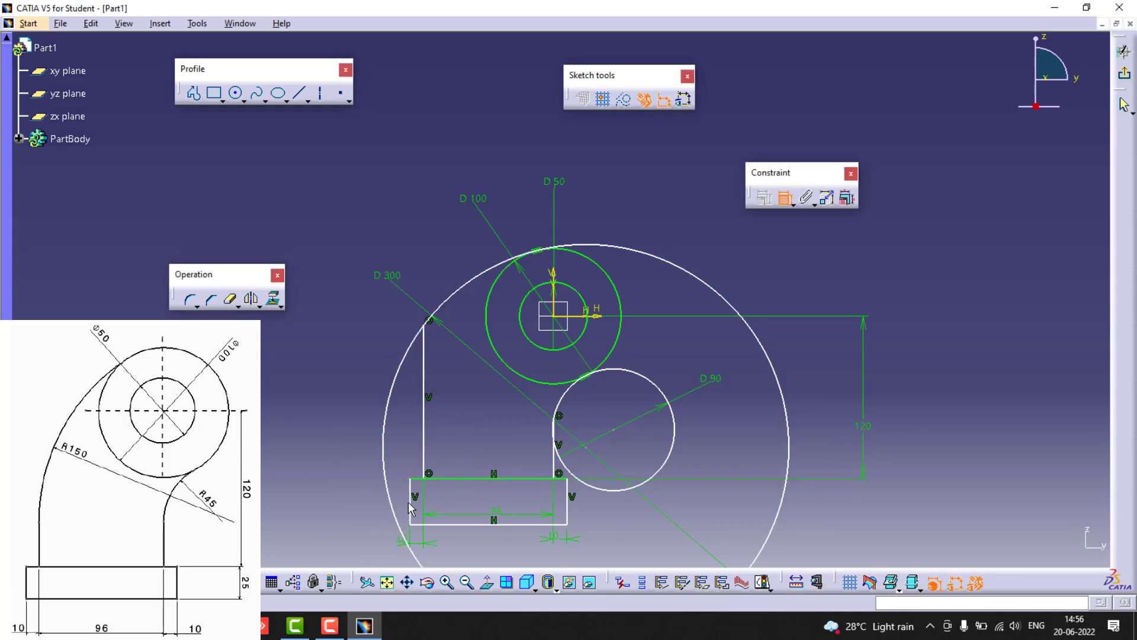
Step: Dimension the base rectangle's height as 25 mm
left_click(411, 510)
left_click(351, 513)
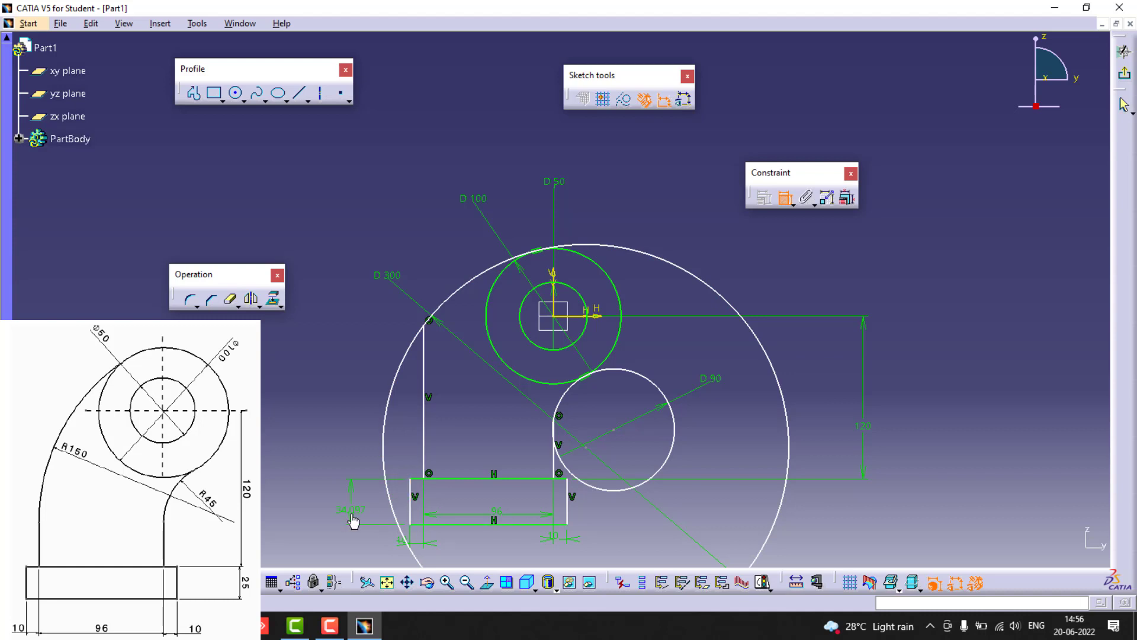
double_click(350, 513)
type("25")
key("Return")
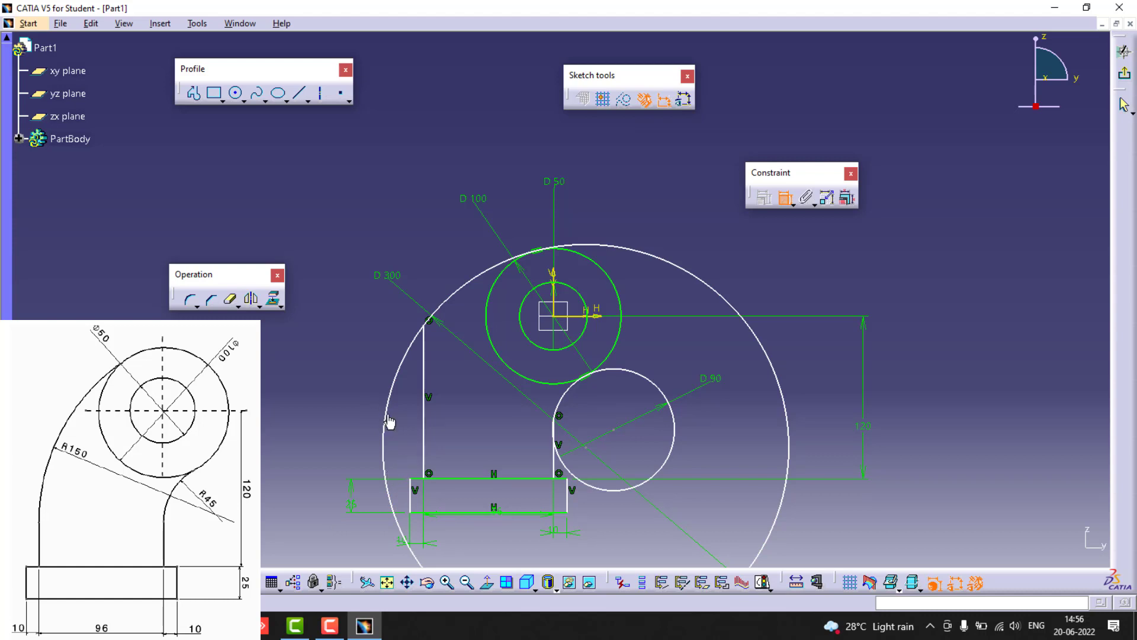
key("Escape")
Step: Apply a tangency constraint between the right vertical line and the 90 mm circle
left_click(556, 456)
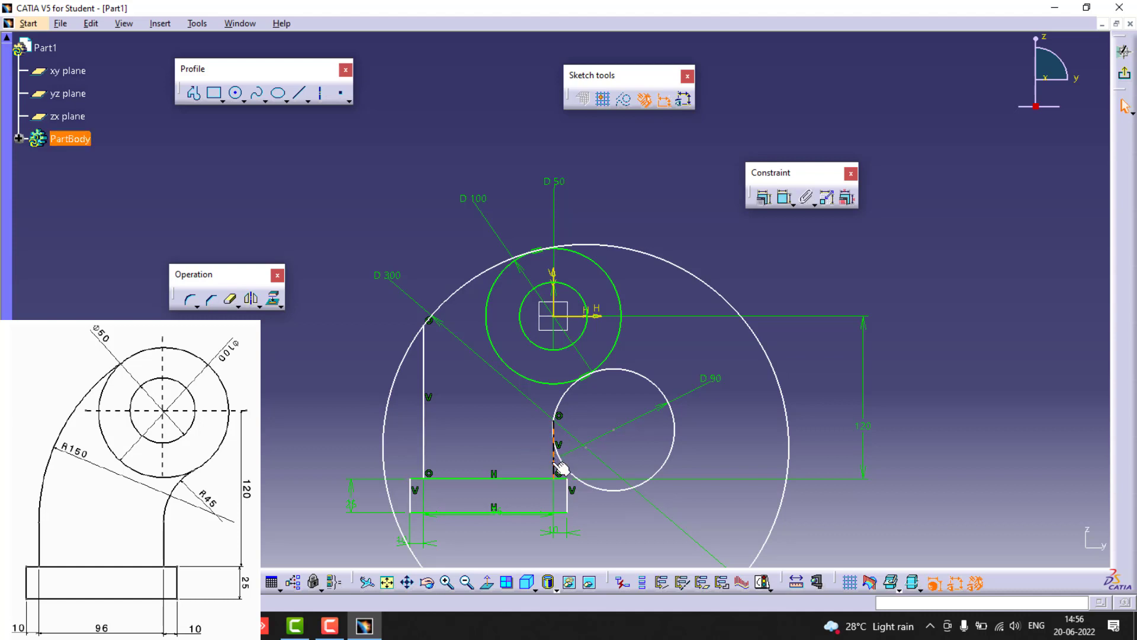
left_click(570, 474, "ctrl")
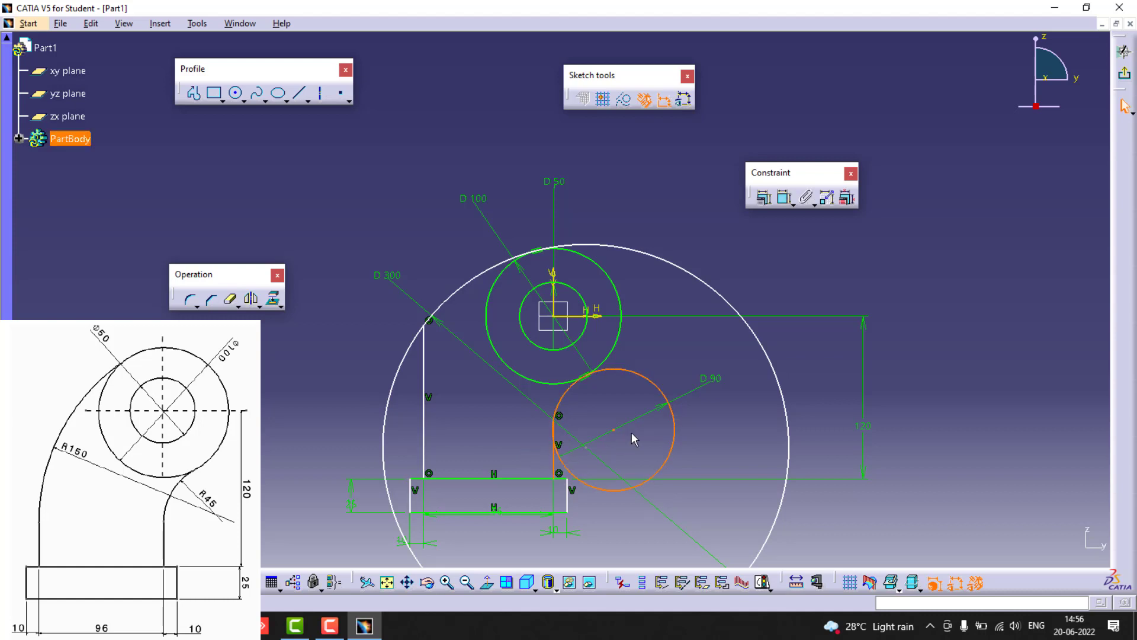
left_click(765, 197)
left_click(966, 317)
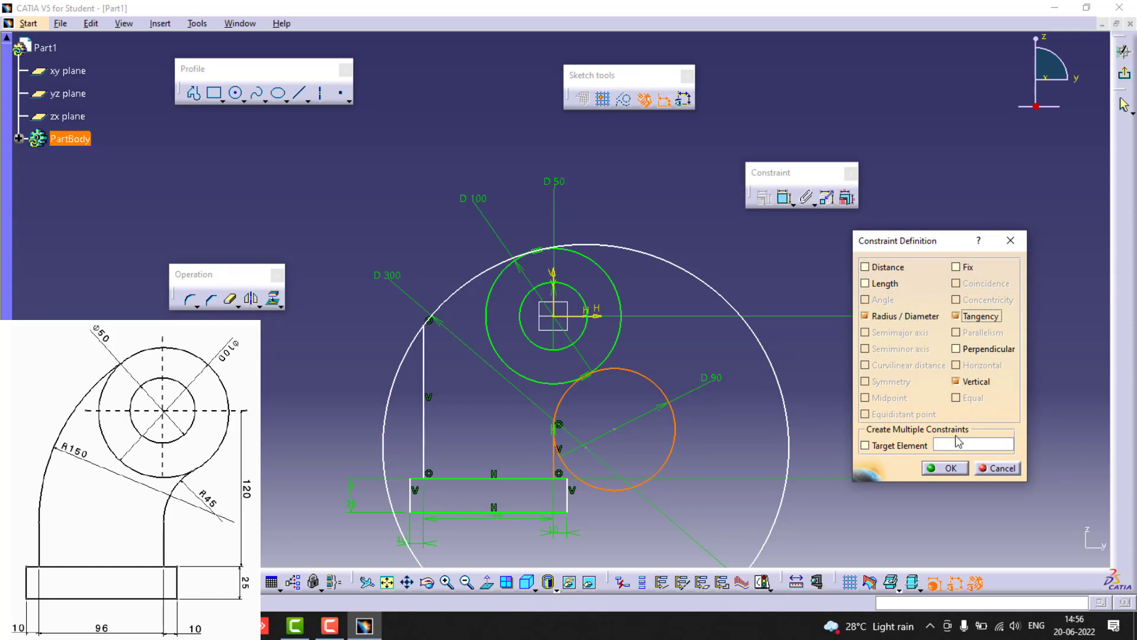
left_click(946, 468)
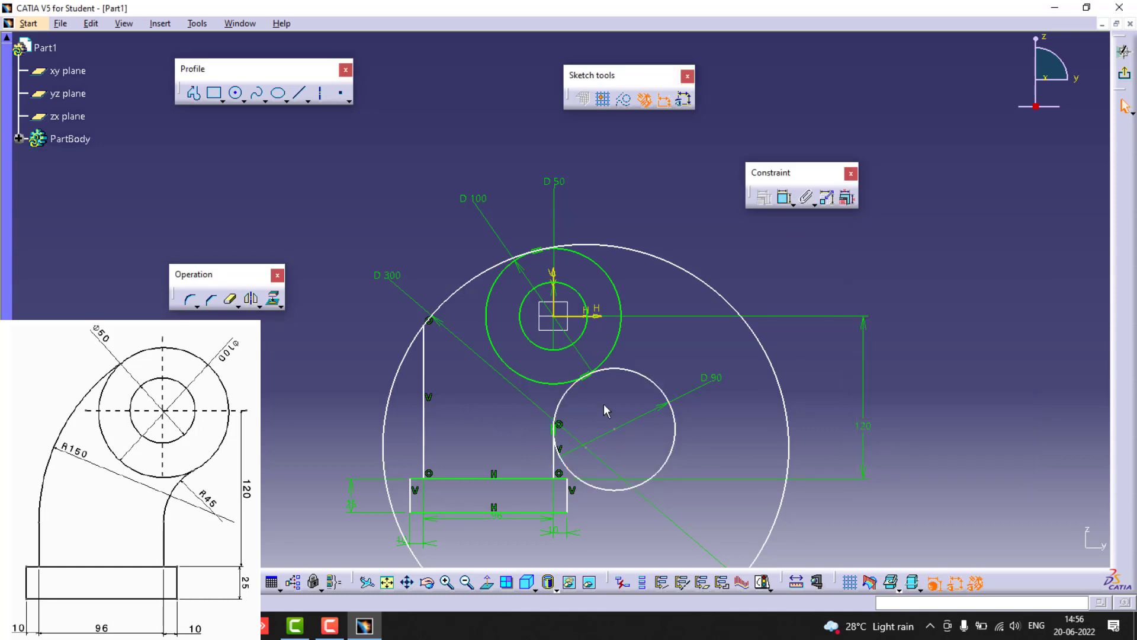
Step: Apply a tangency constraint between the left vertical line and the 300 mm circle
left_click(391, 408)
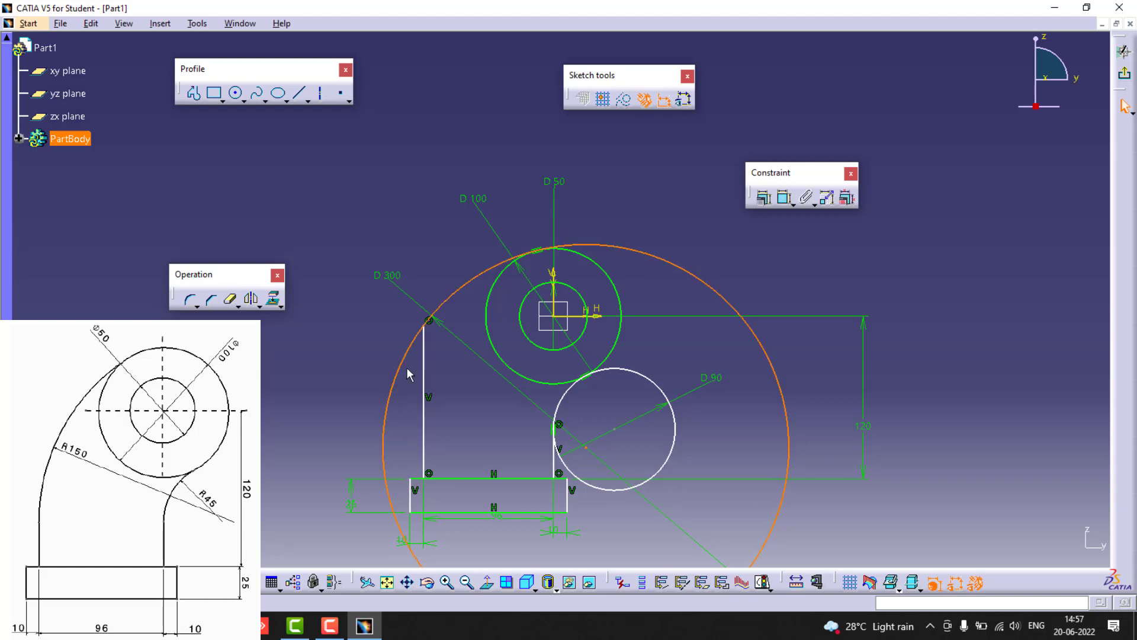
left_click(431, 325, "ctrl")
left_click(764, 197)
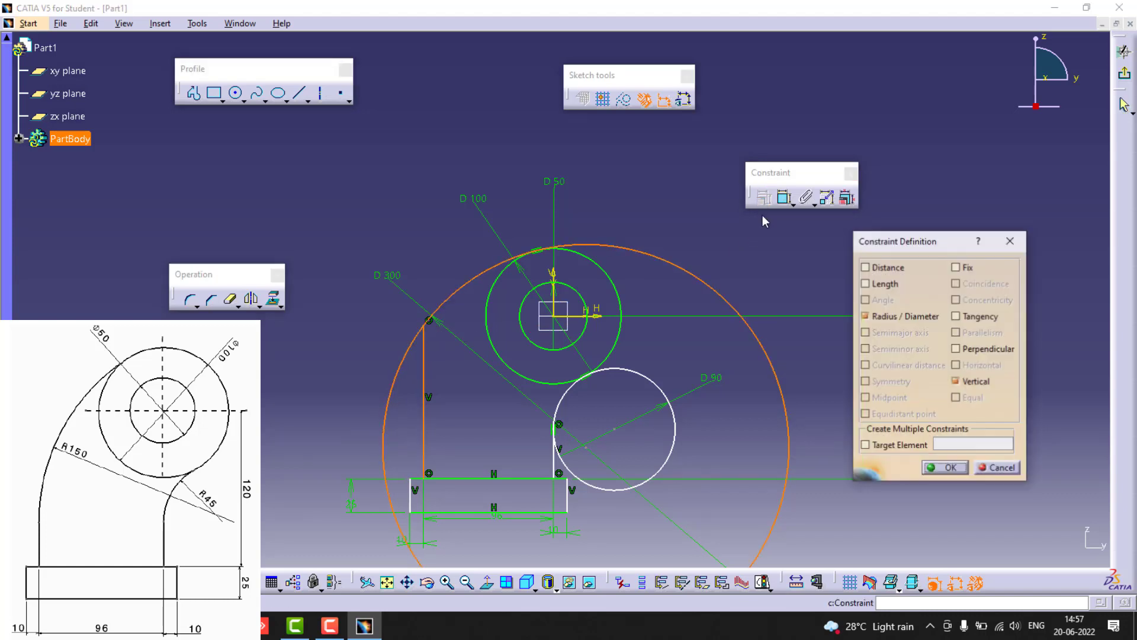
left_click(972, 318)
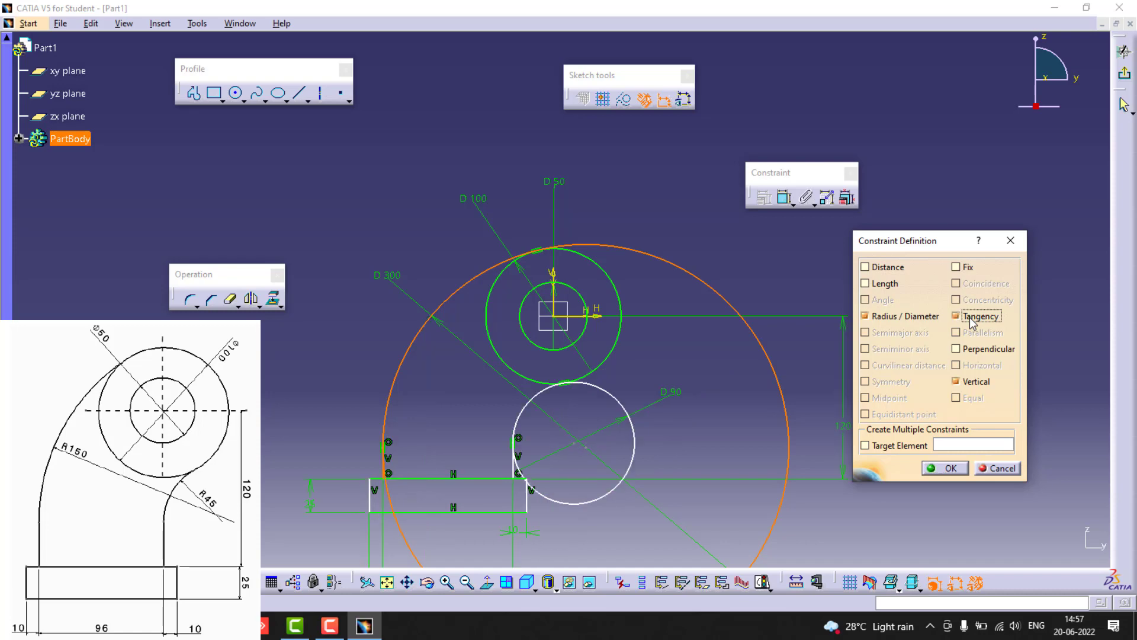
left_click(948, 468)
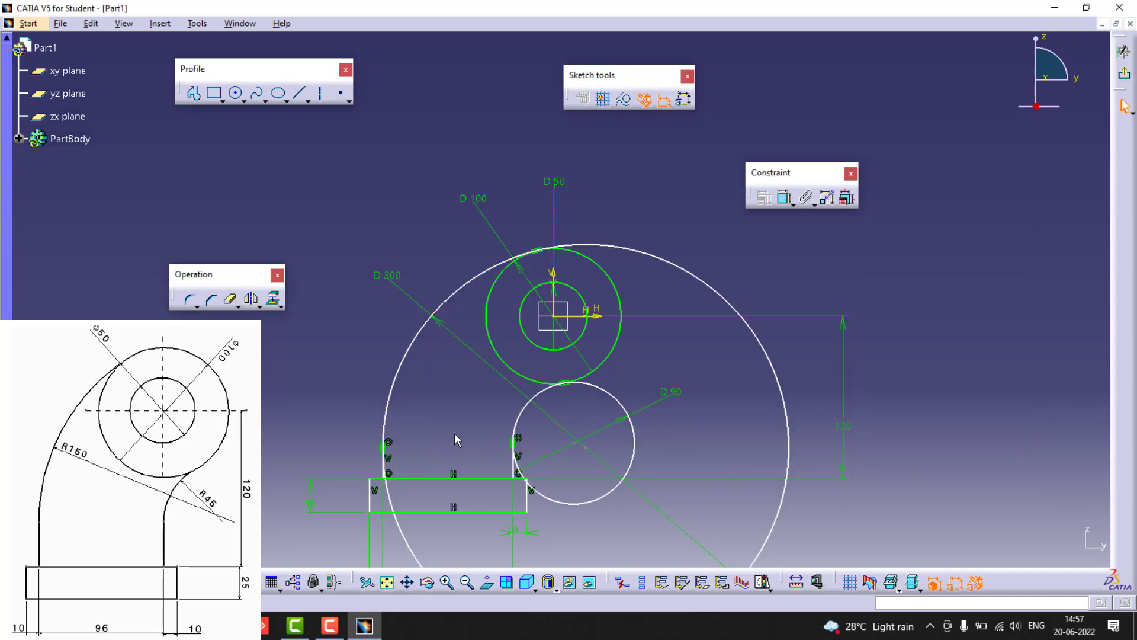
Step: Quick-trim the 300 mm circle, keeping only the outer arc from the left vertical line to the 100 mm circle
mouse_move(456, 440)
middle_mouse_down()
mouse_move(457, 345)
mouse_move(447, 345)
middle_mouse_up()
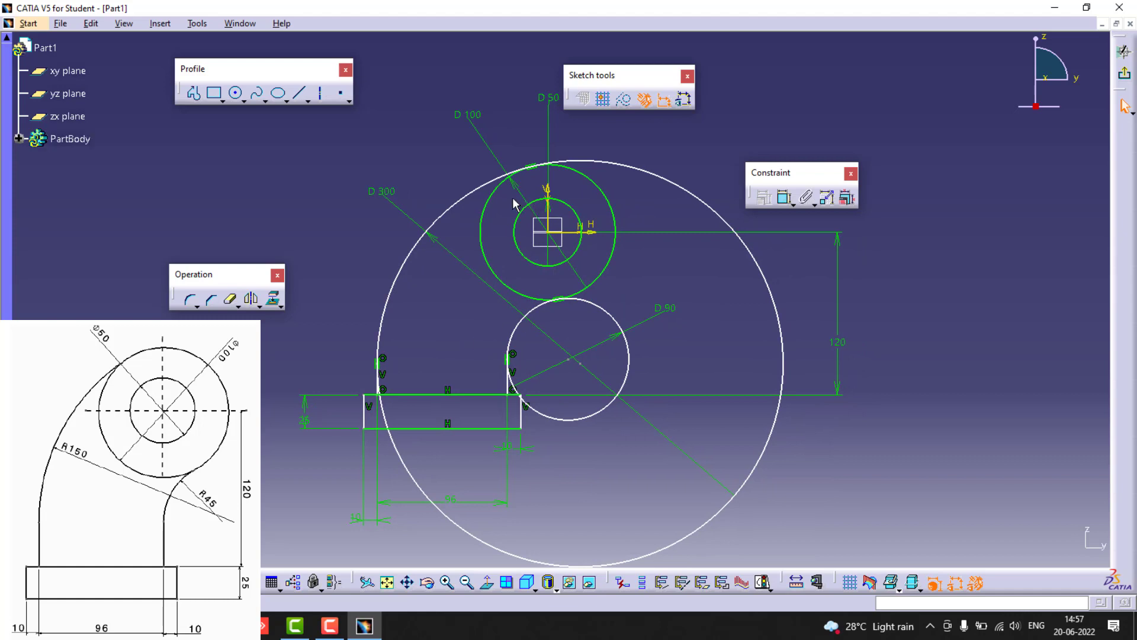
left_click(230, 298)
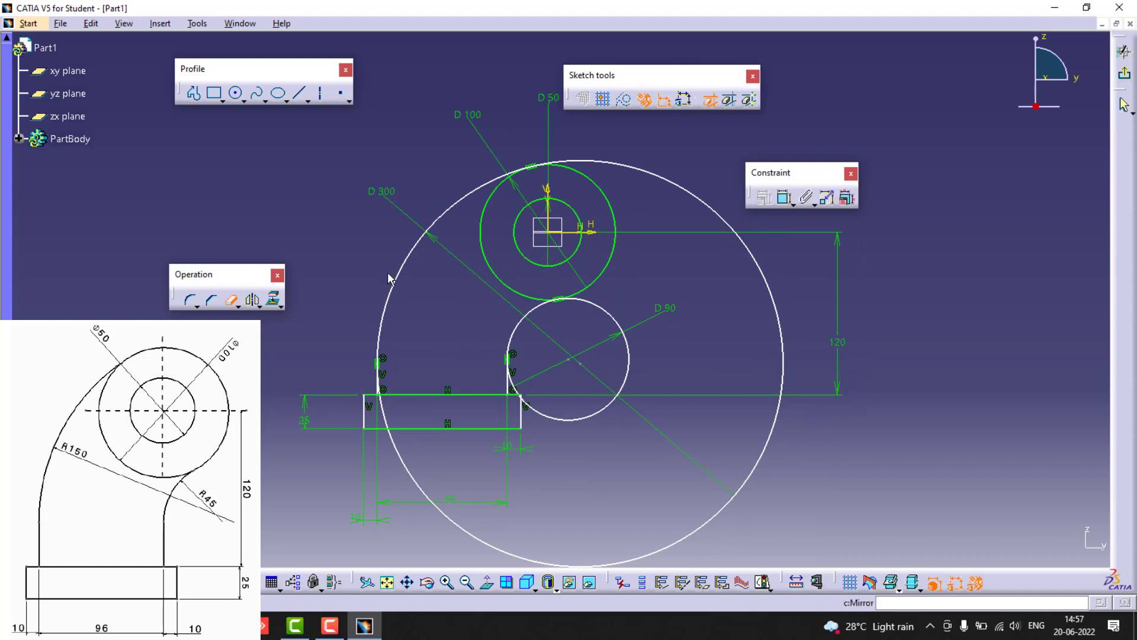
left_click(679, 187)
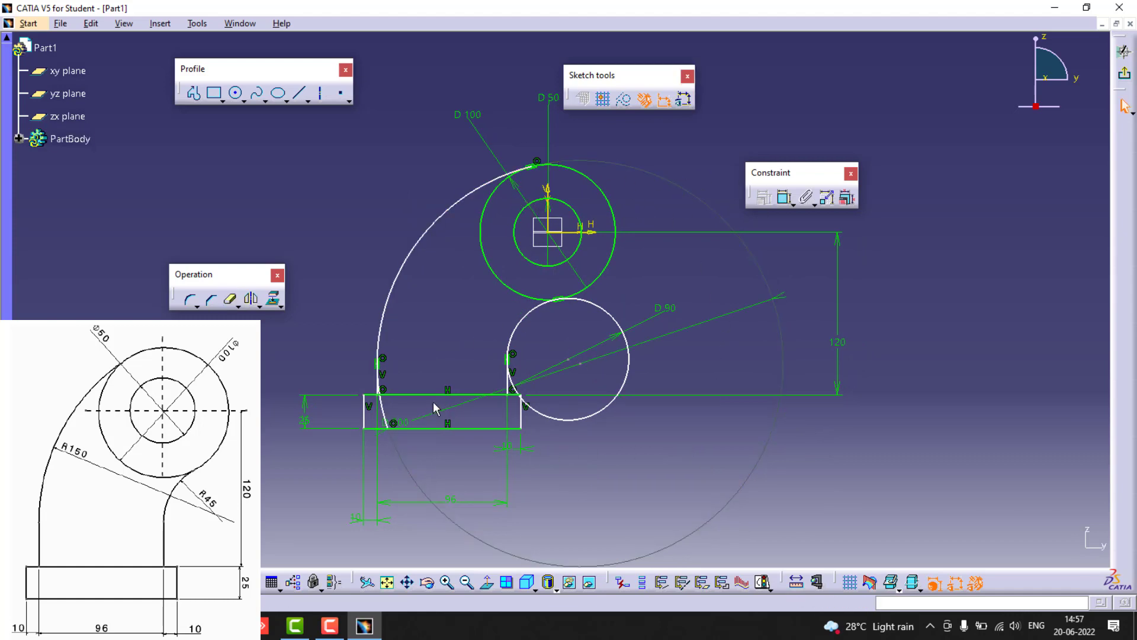
left_click(230, 298)
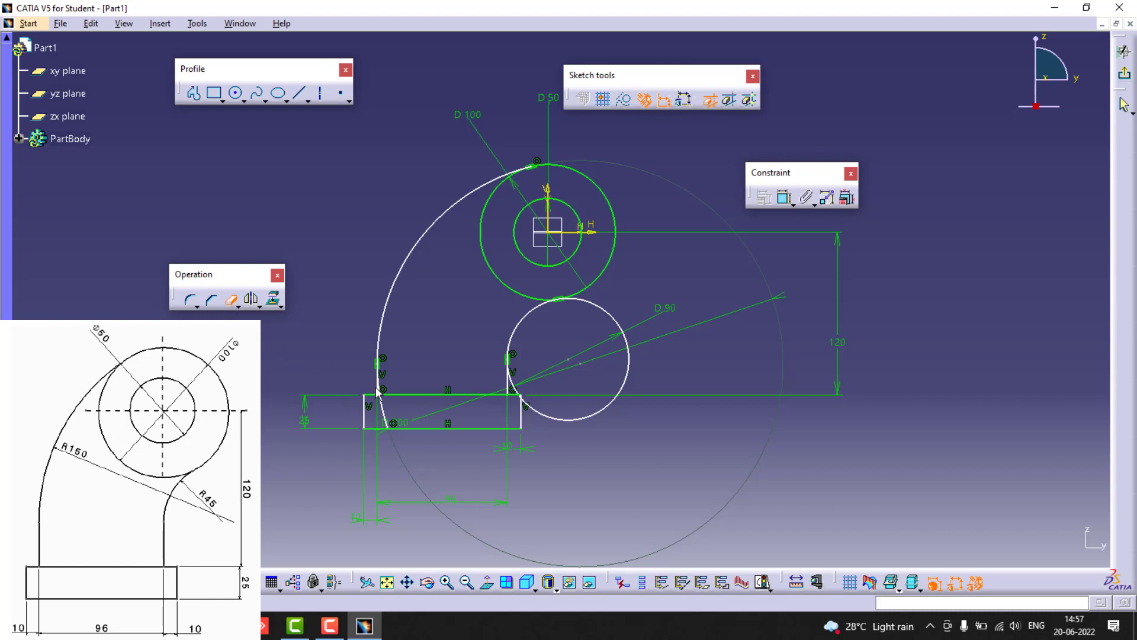
left_click(387, 407)
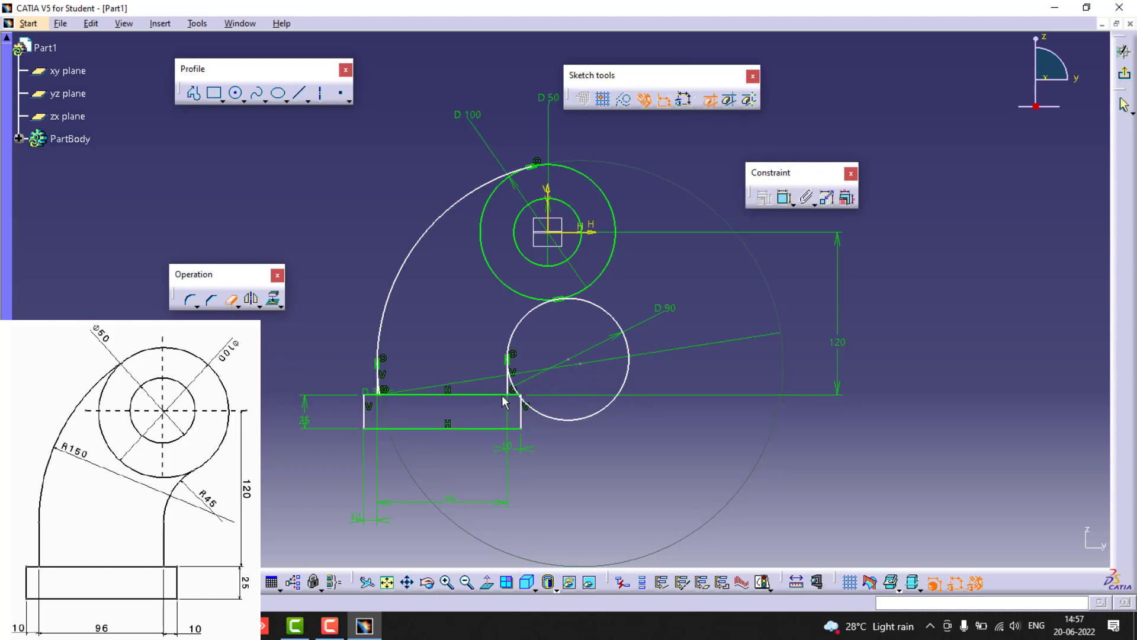
Step: Quick-trim the 90 mm circle, keeping only the inner arc from the right vertical line to the 100 mm circle
middle_click_drag(492, 404, 477, 339)
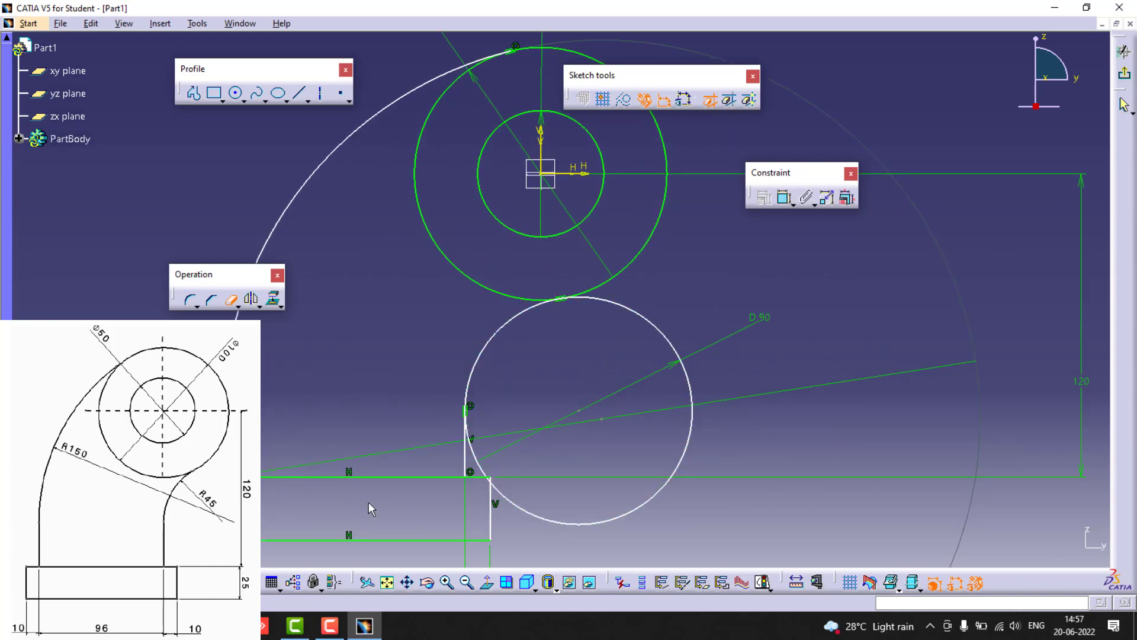
mouse_move(370, 508)
middle_mouse_down()
mouse_move(475, 444)
mouse_move(461, 413)
middle_mouse_up()
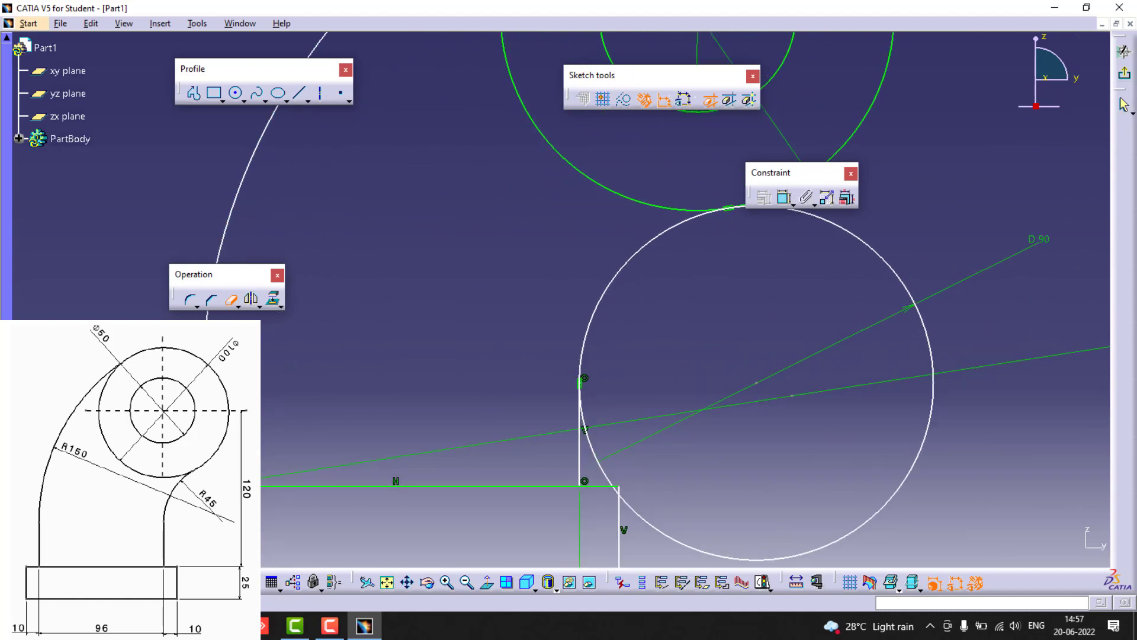
left_click(231, 301)
left_click(232, 300)
left_click(610, 472)
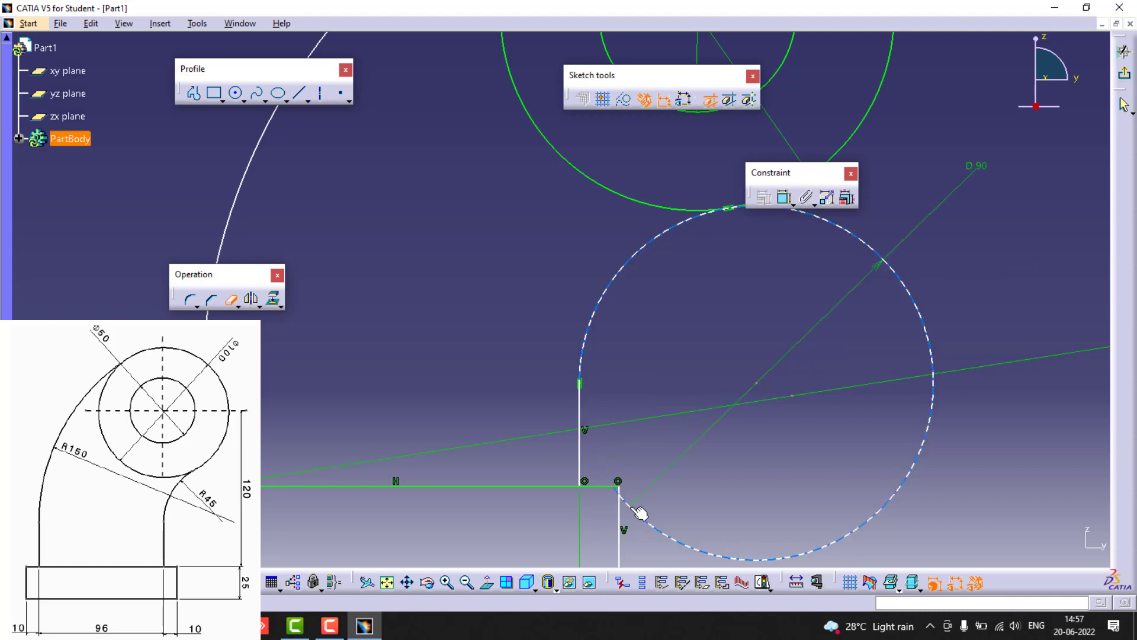
left_click(640, 513)
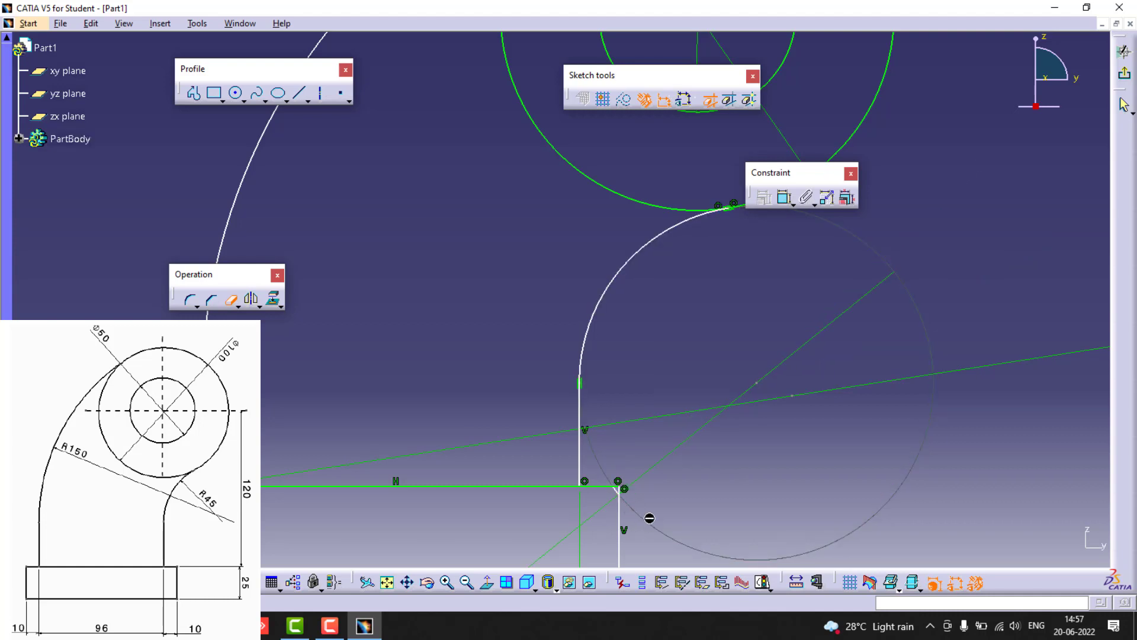
left_click(616, 500)
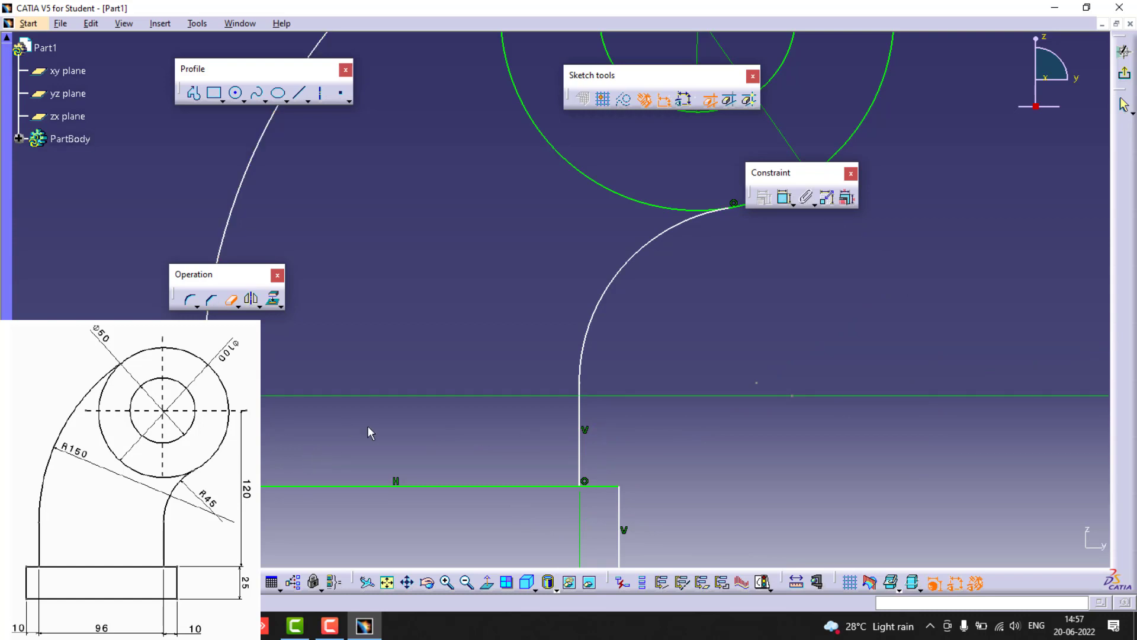
middle_click_drag(455, 330, 475, 444, "ctrl")
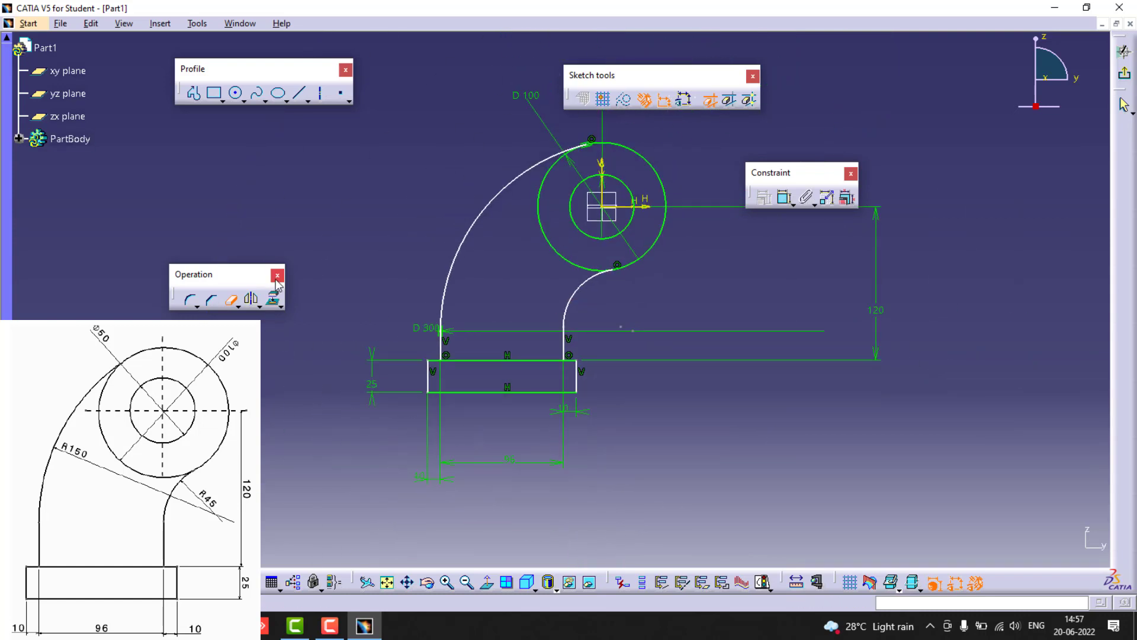
left_click(235, 301)
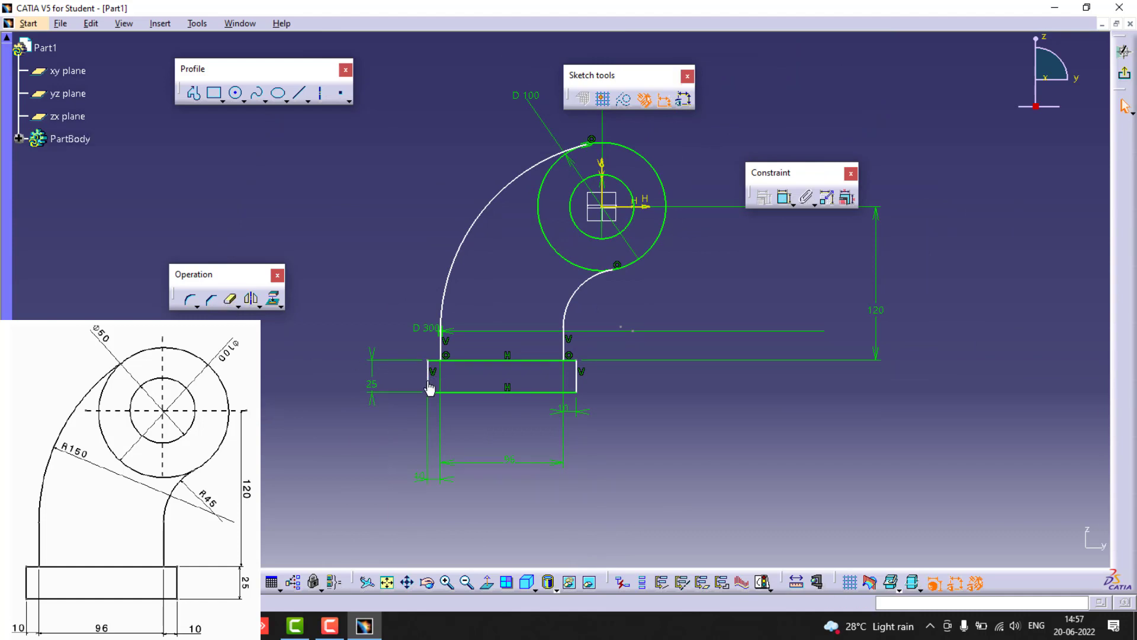
Step: Apply a tangency constraint between the trimmed inner arc and the 100 mm circle
mouse_move(430, 388)
left_mouse_down()
mouse_move(408, 380)
mouse_move(429, 389)
left_mouse_up()
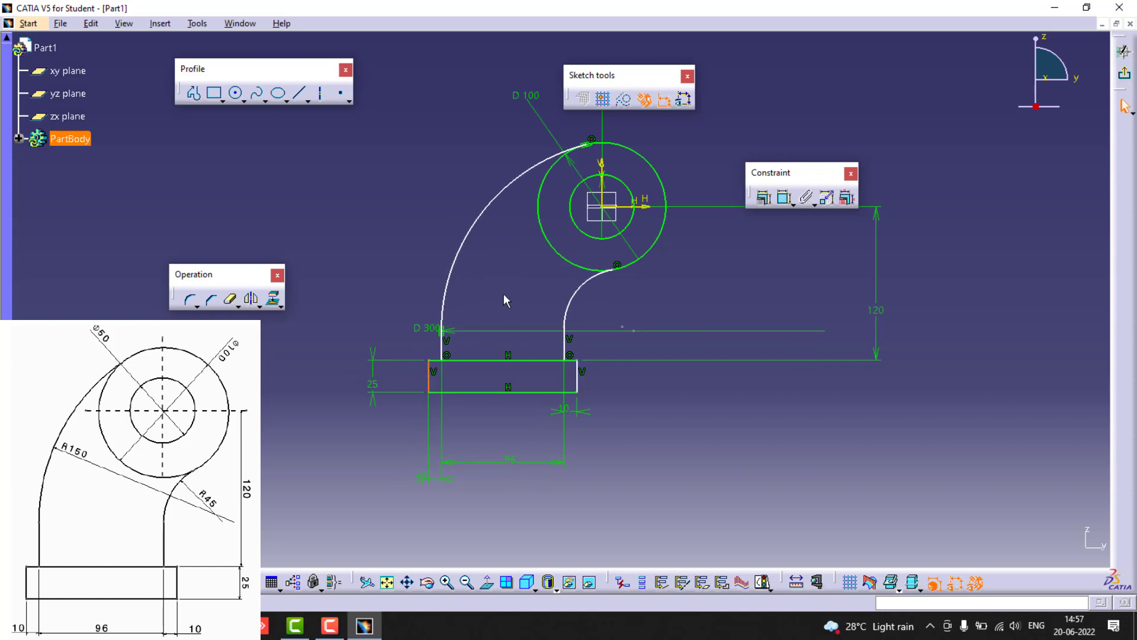
left_click(586, 282)
left_click(603, 270, "ctrl")
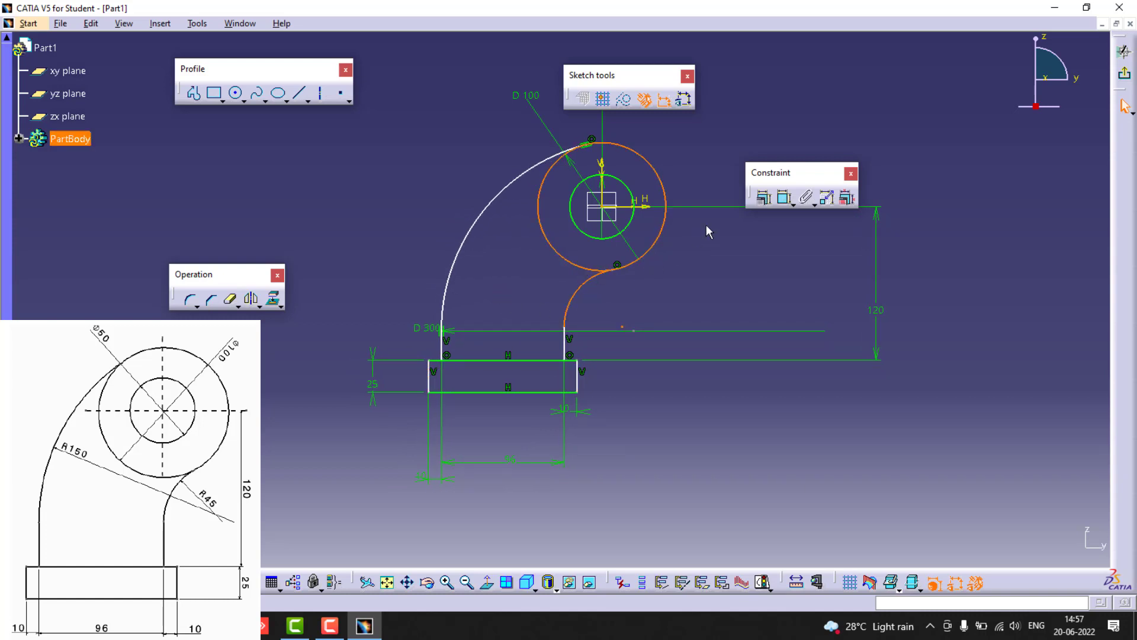
left_click(764, 197)
left_click(968, 317)
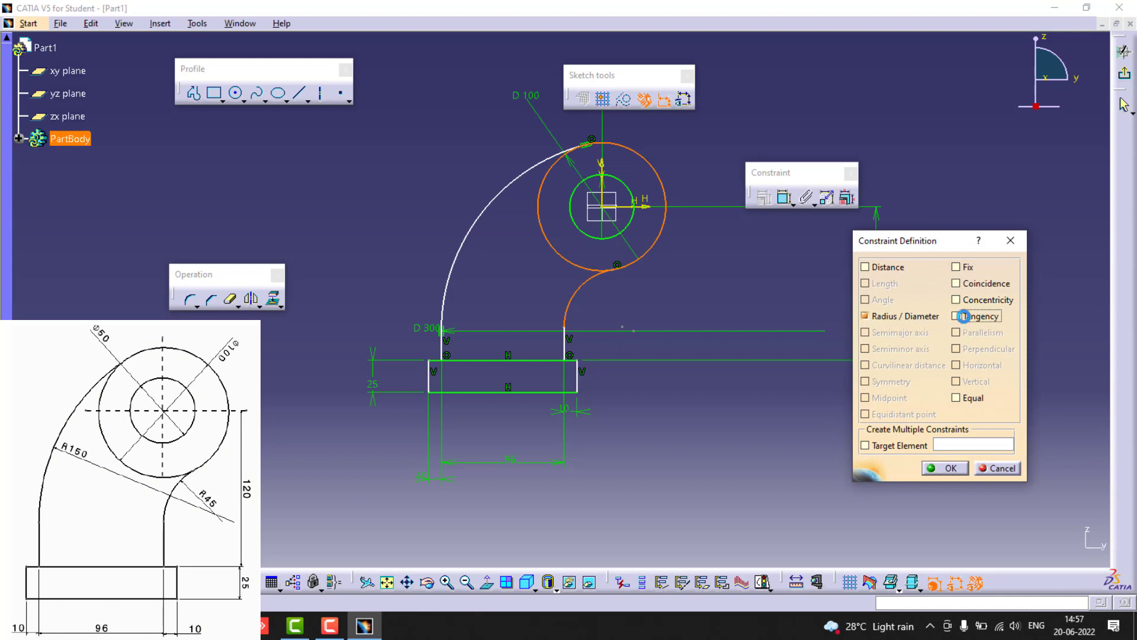
left_click(949, 469)
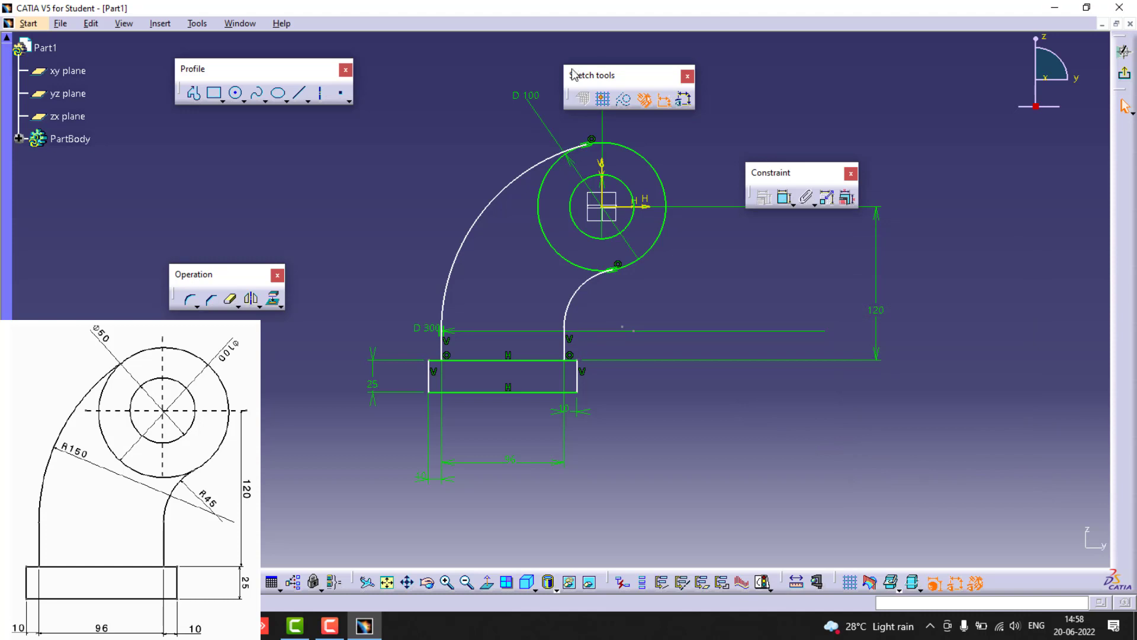
Step: Make the bracket's right vertical line coincident with the sketch's vertical axis
left_click(604, 198)
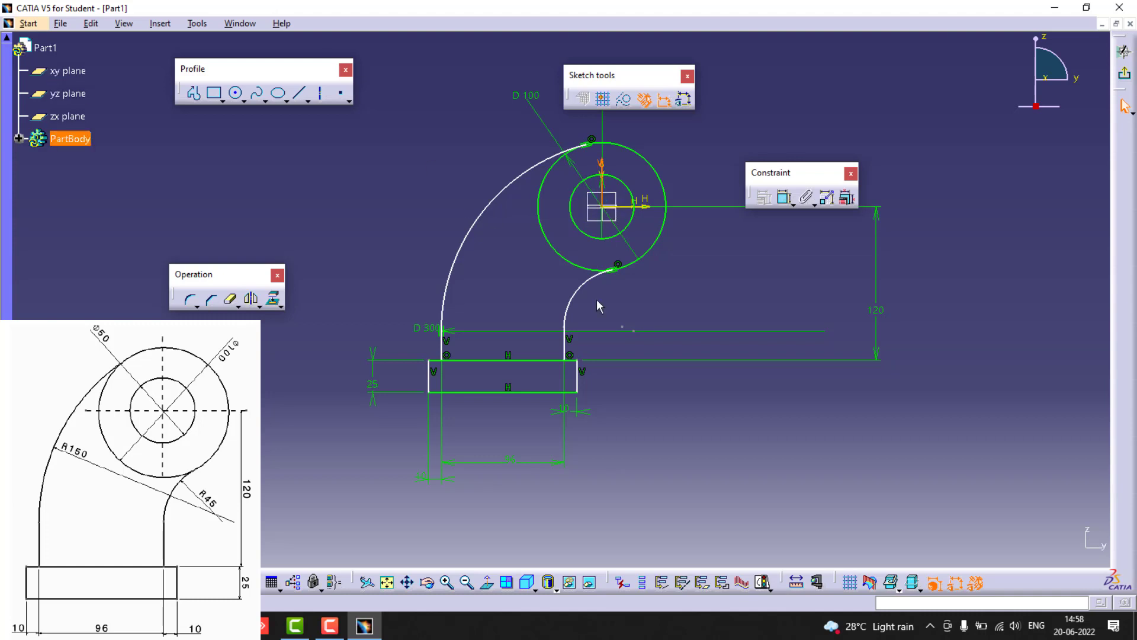
left_click(566, 353)
left_click(764, 197)
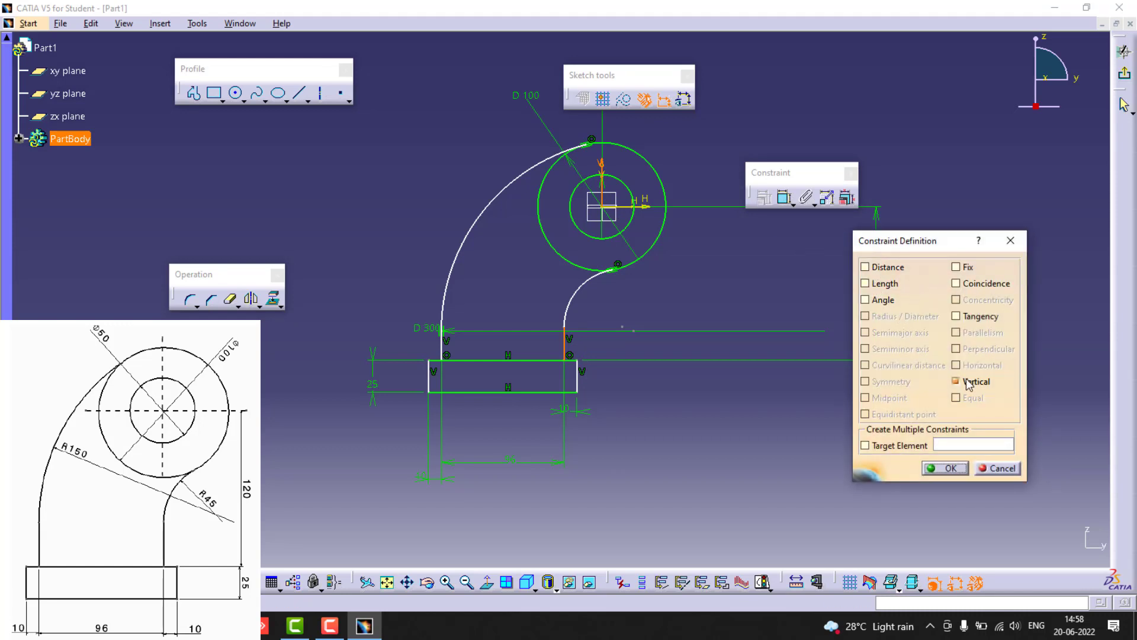
left_click(969, 284)
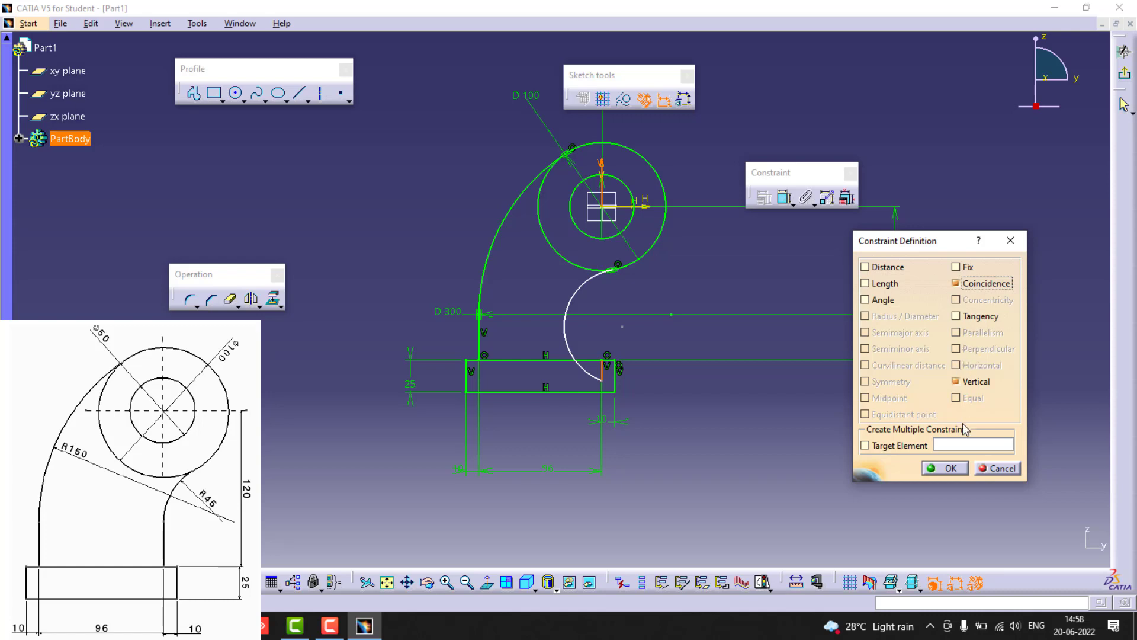
left_click(948, 469)
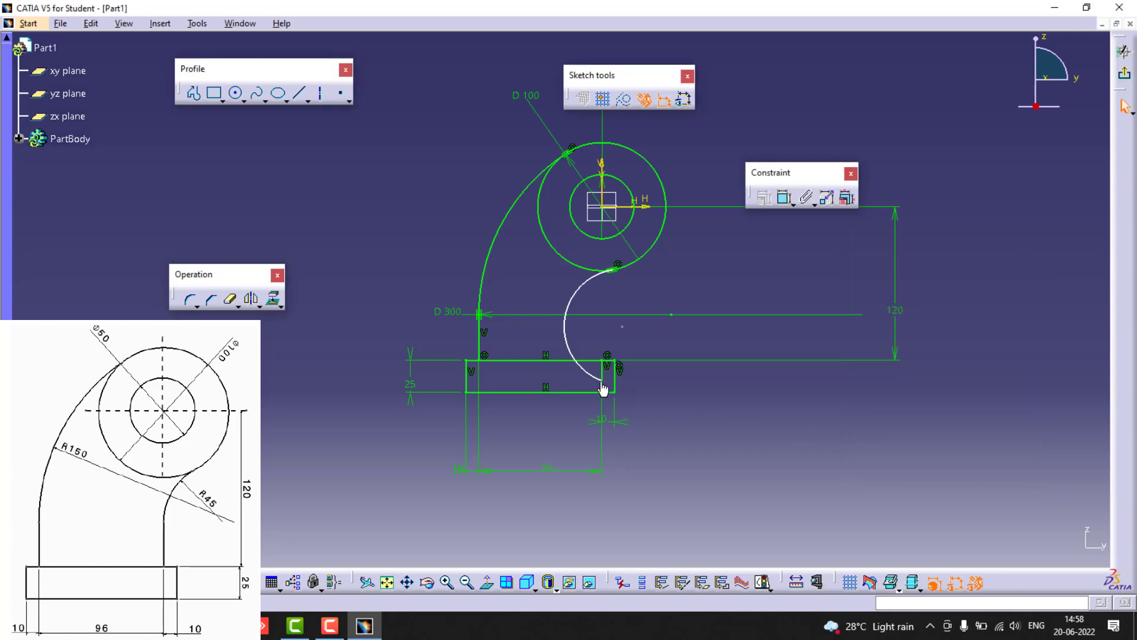
Step: Move the inner arc's lower end up above the base and make the arc tangent to the right vertical line
left_click_drag(604, 389, 622, 309)
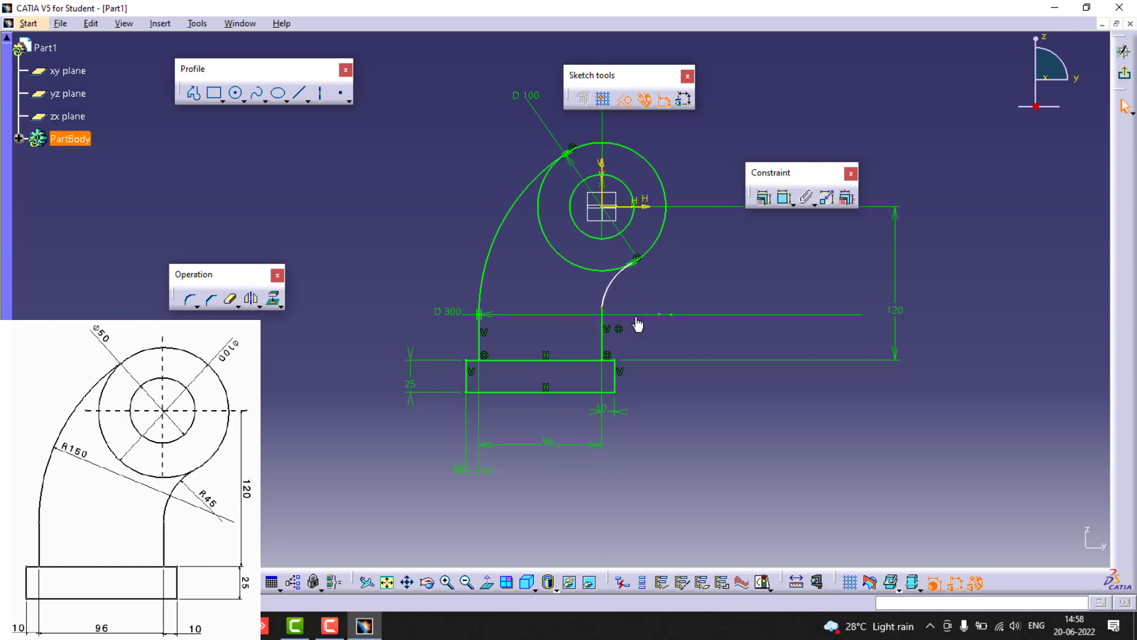
left_click(610, 290)
left_click(610, 329, "ctrl")
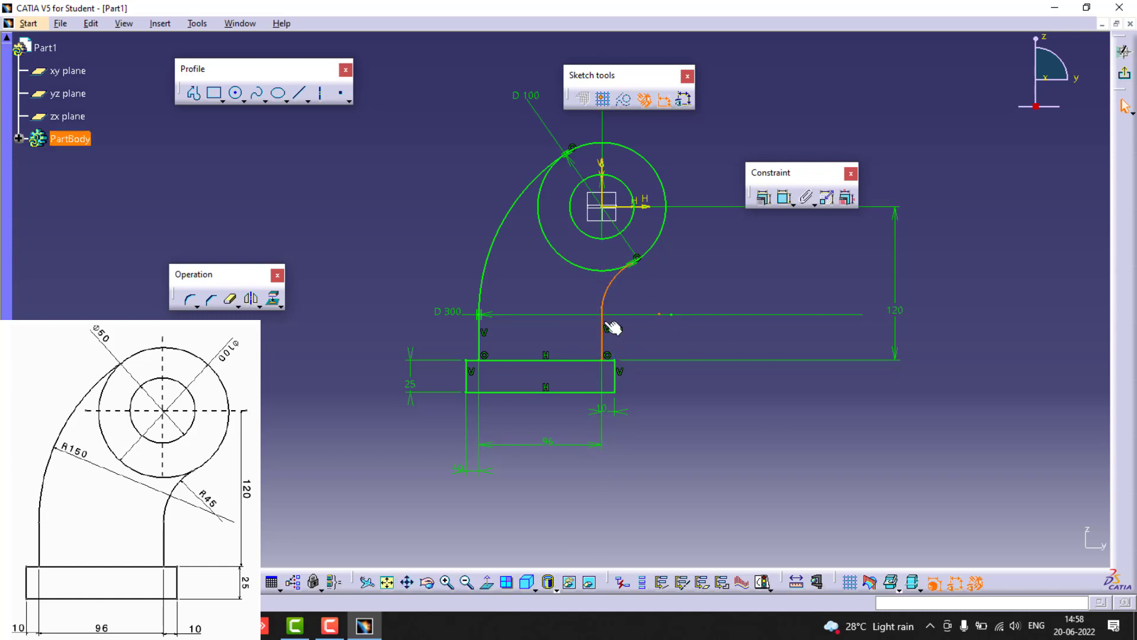
left_click(765, 200)
left_click(980, 317)
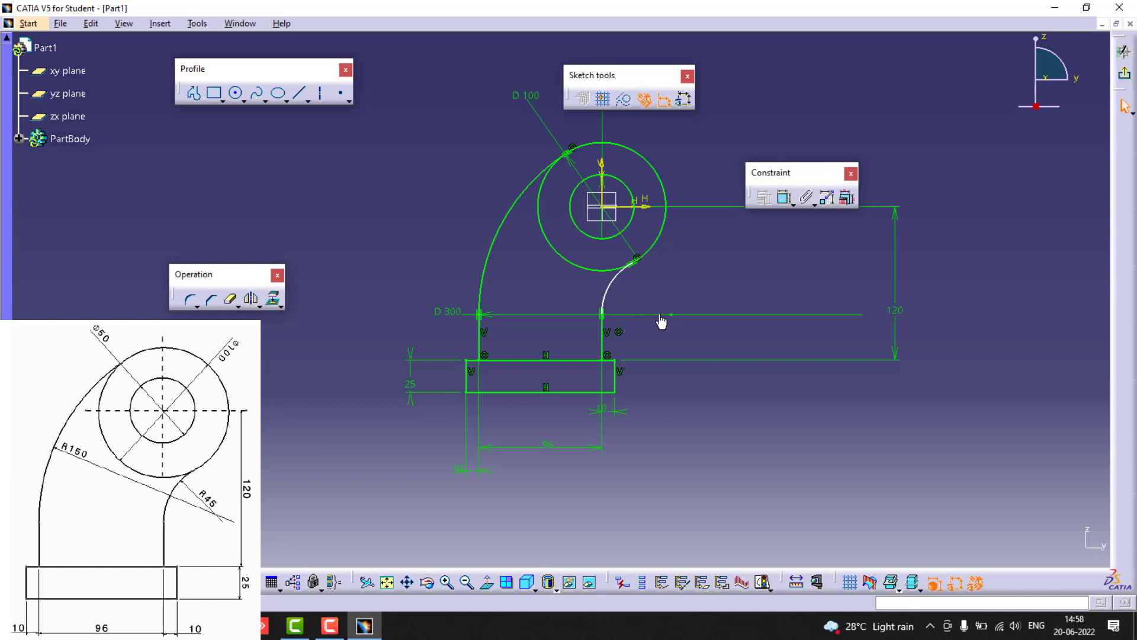
Step: Dimension the inner arc with a 45 mm radius
mouse_move(660, 315)
left_mouse_down()
mouse_move(640, 305)
mouse_move(663, 332)
left_mouse_up()
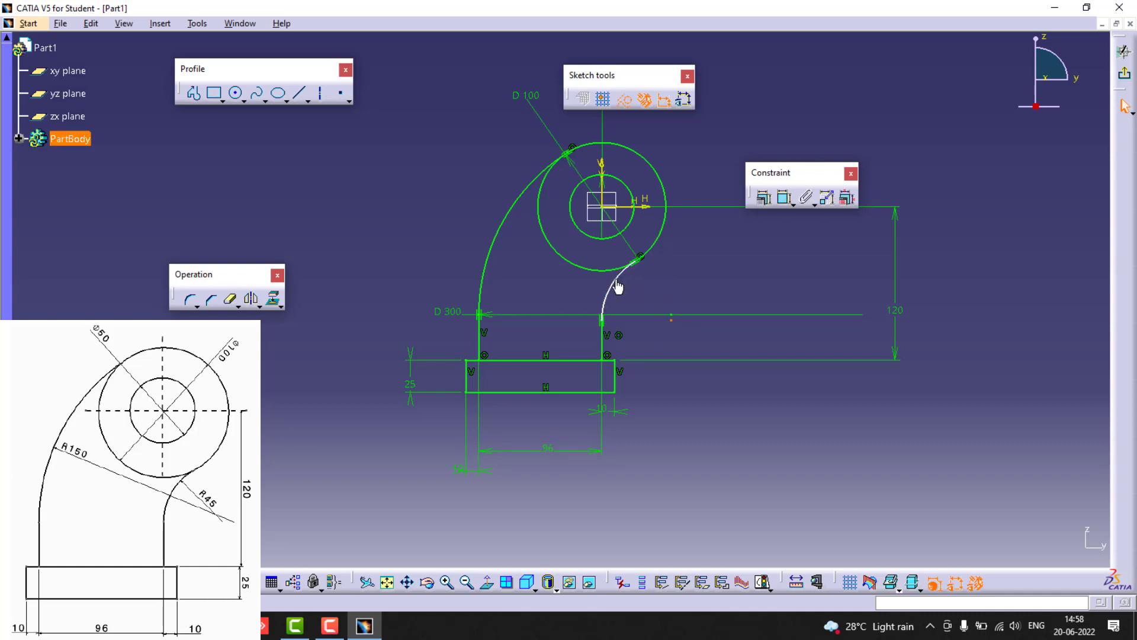
left_click(618, 287)
left_click(785, 197)
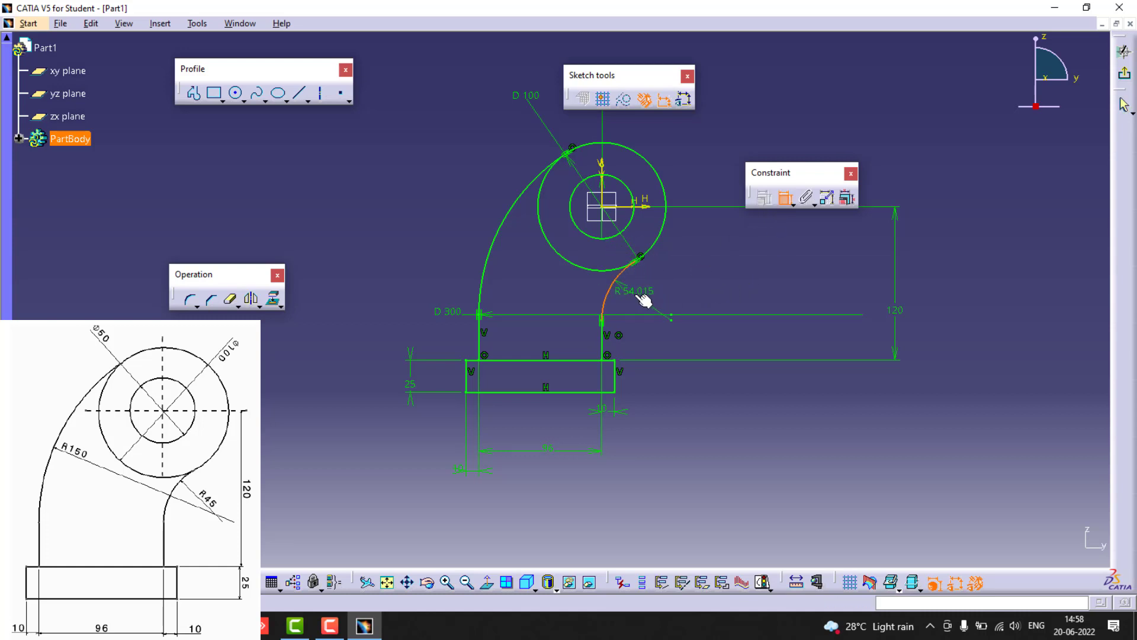
left_click(643, 300)
double_click(648, 298)
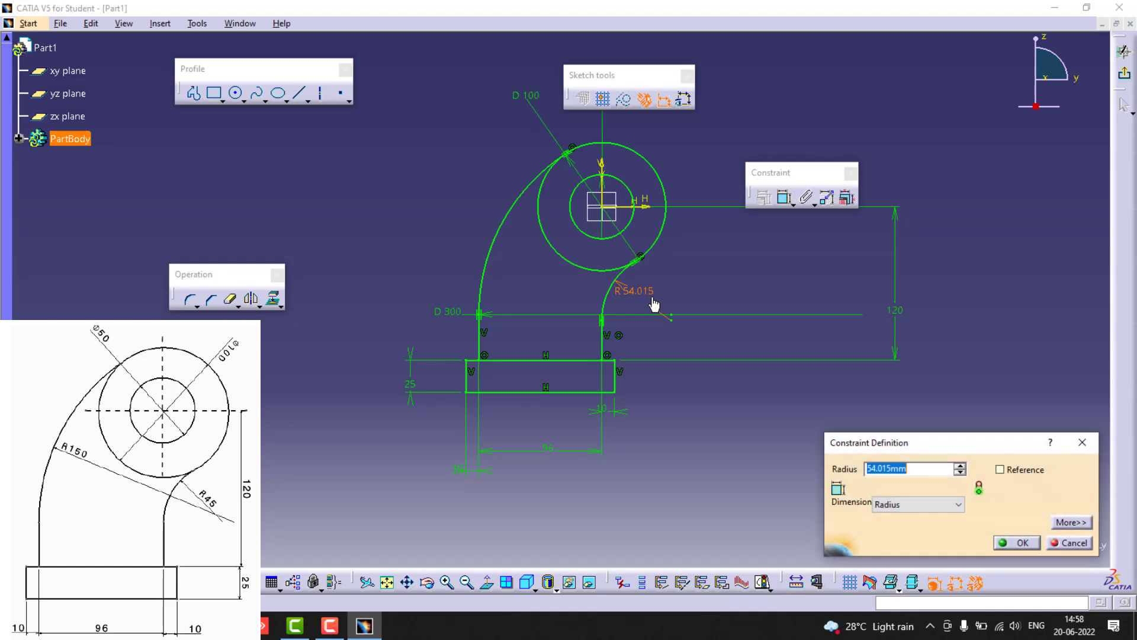
type("45")
key("Return")
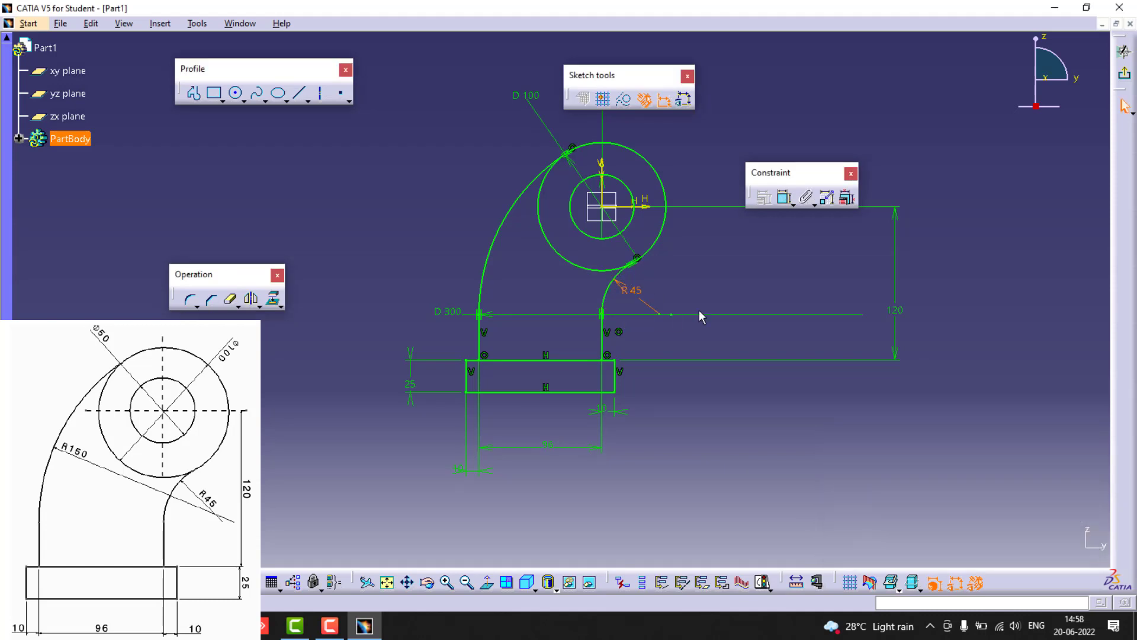
Step: Check the sketch's solving status
left_click(696, 458)
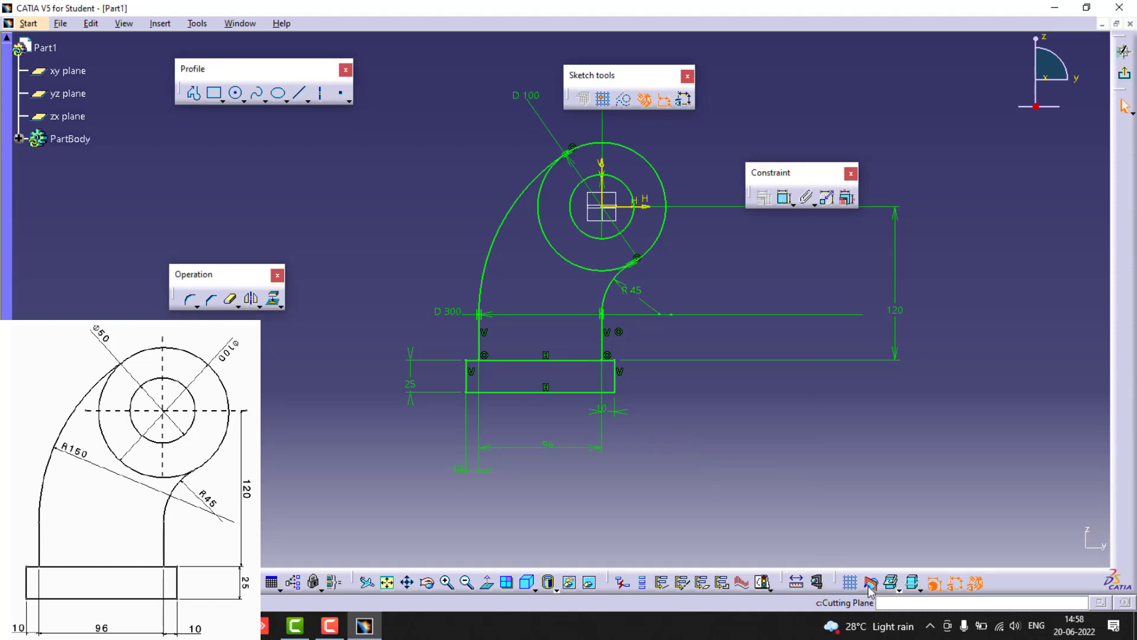
left_click(818, 581)
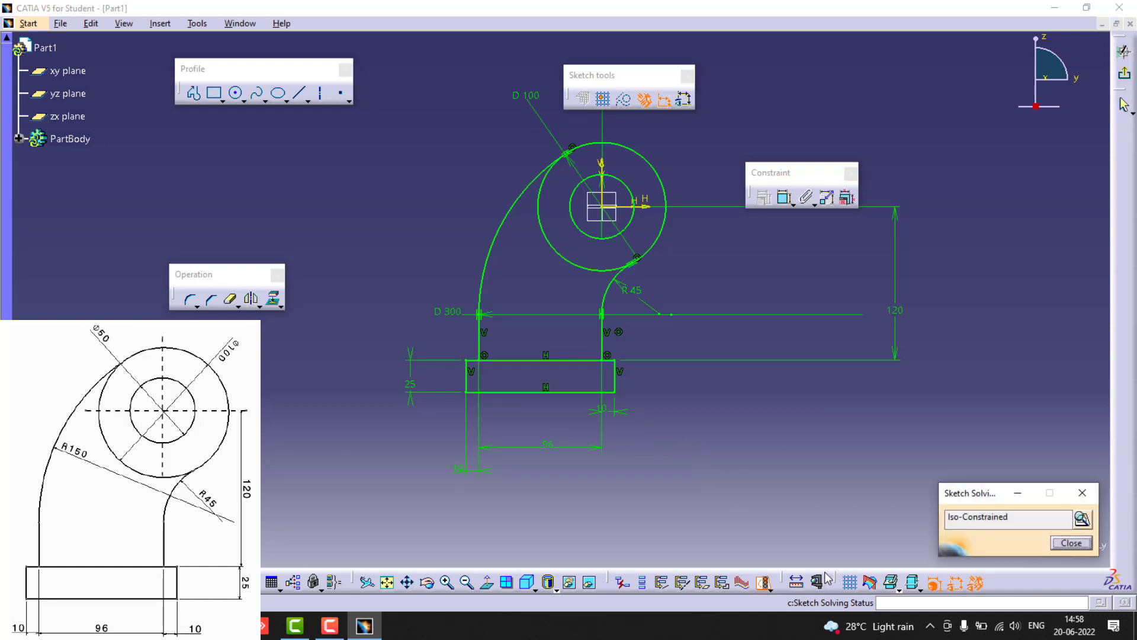
left_click(1071, 542)
Step: Delete all of the bracket's geometry and dimensions to clear the sketch for the next exercise
middle_click_drag(807, 490, 770, 519, "ctrl")
middle_click_drag(691, 447, 629, 491)
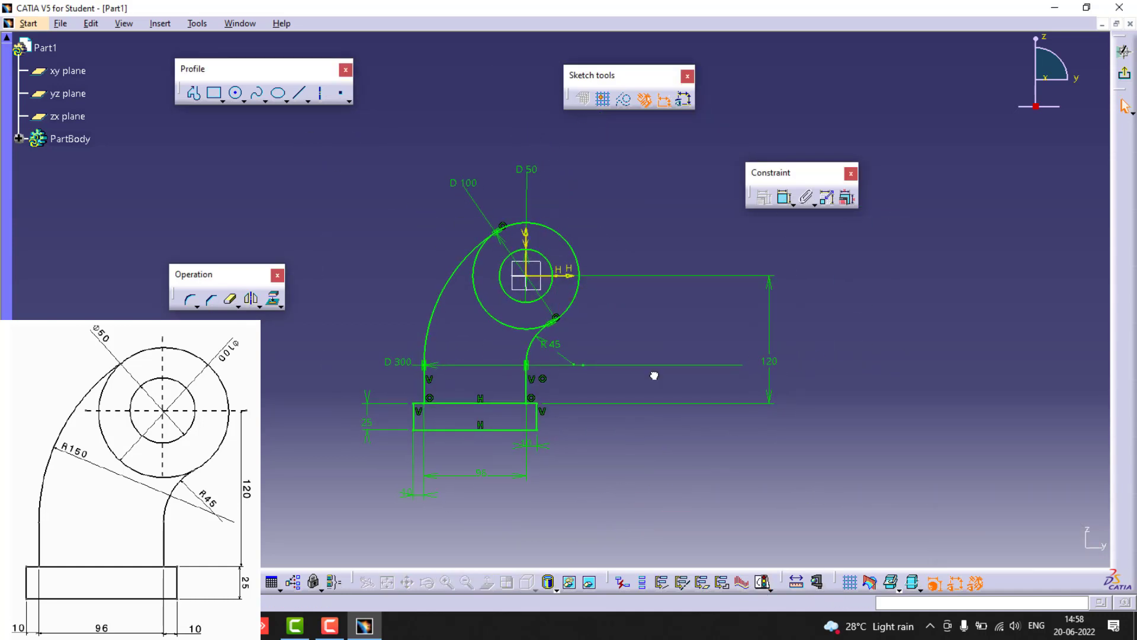
left_click_drag(302, 134, 827, 485)
key("Delete")
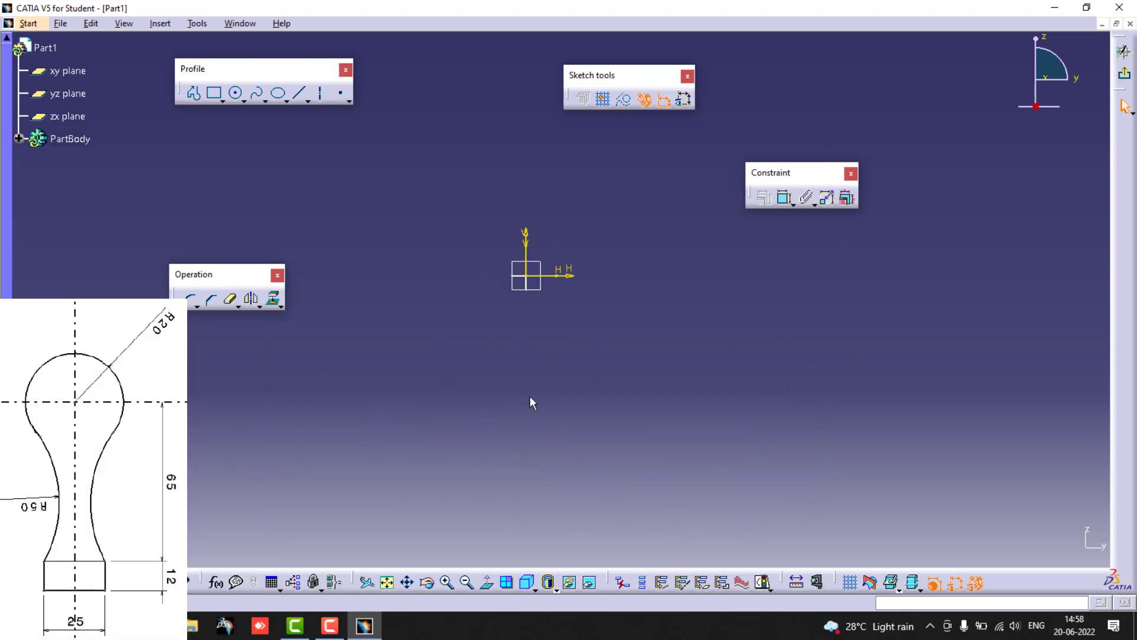
Step: Draw a rectangle with its lower edge on the horizontal axis, spanning the origin, its right edge about 36 mm from the vertical axis
mouse_move(463, 290)
middle_mouse_down("ctrl")
mouse_move(543, 316)
mouse_move(522, 367)
middle_mouse_up("ctrl")
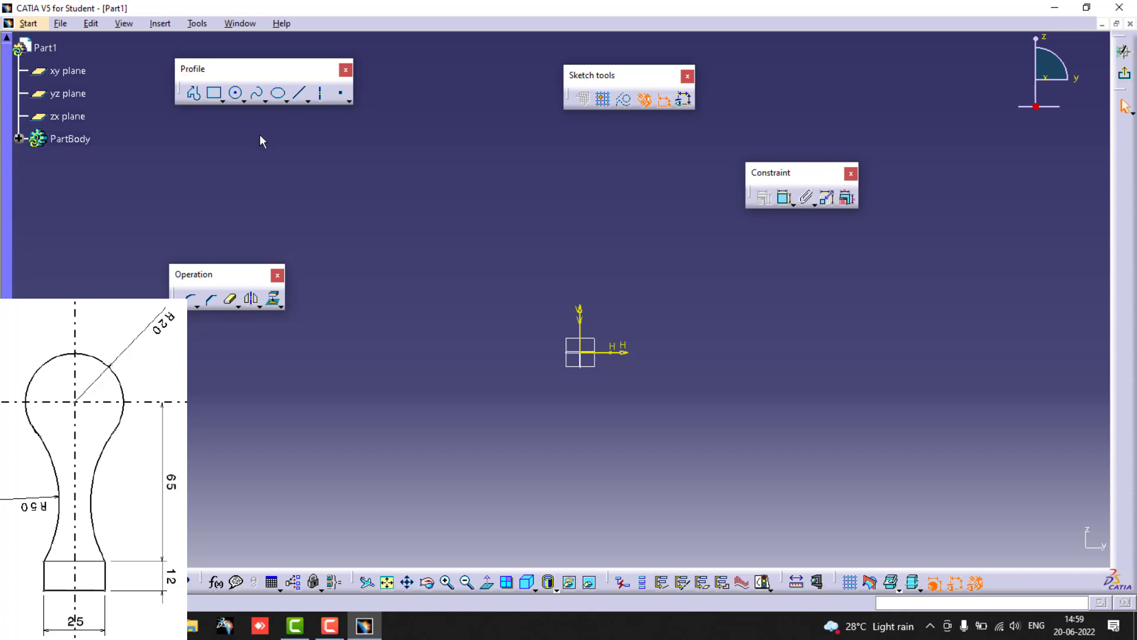
left_click(215, 93)
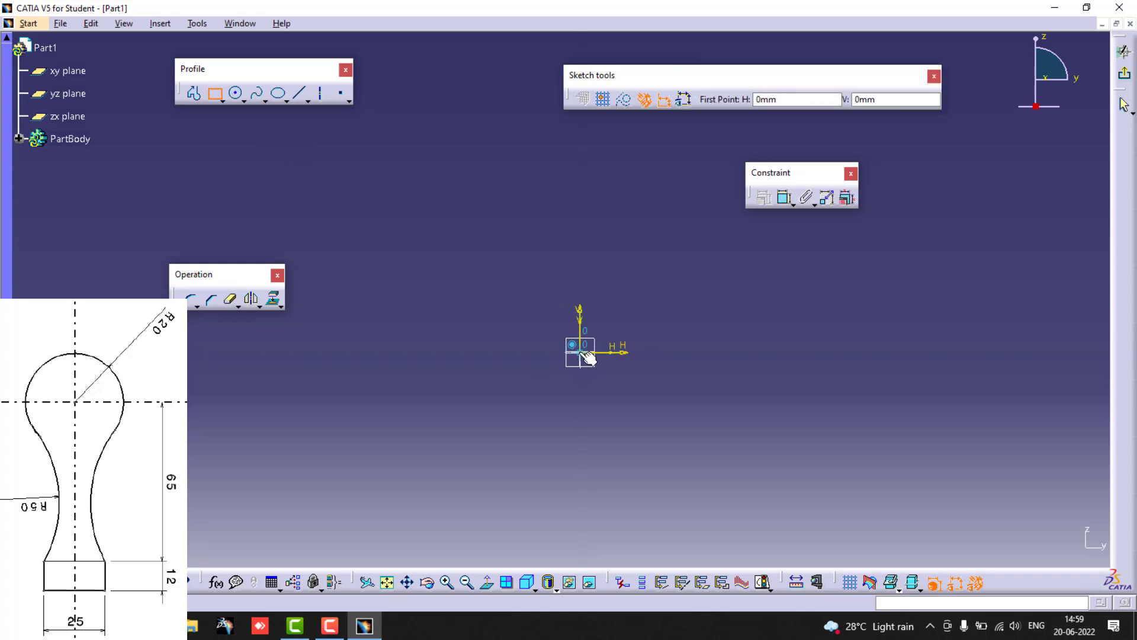
left_click(548, 351)
left_click(618, 307)
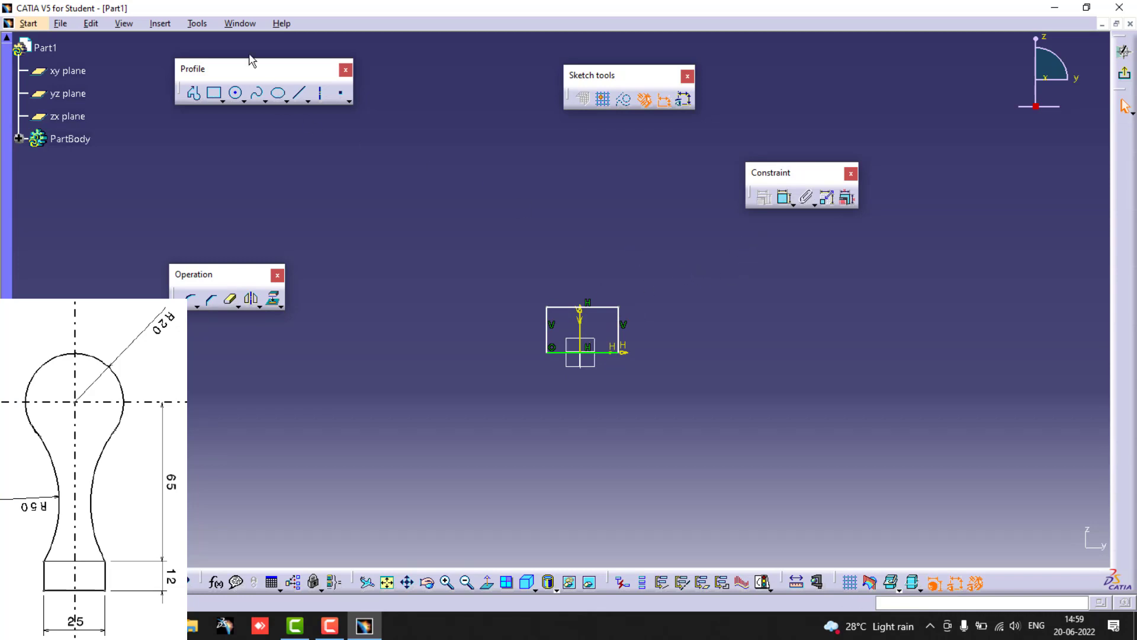
Step: Draw two separate circles above the rectangle, one on each side of the vertical axis
left_click(235, 93)
left_click(648, 234)
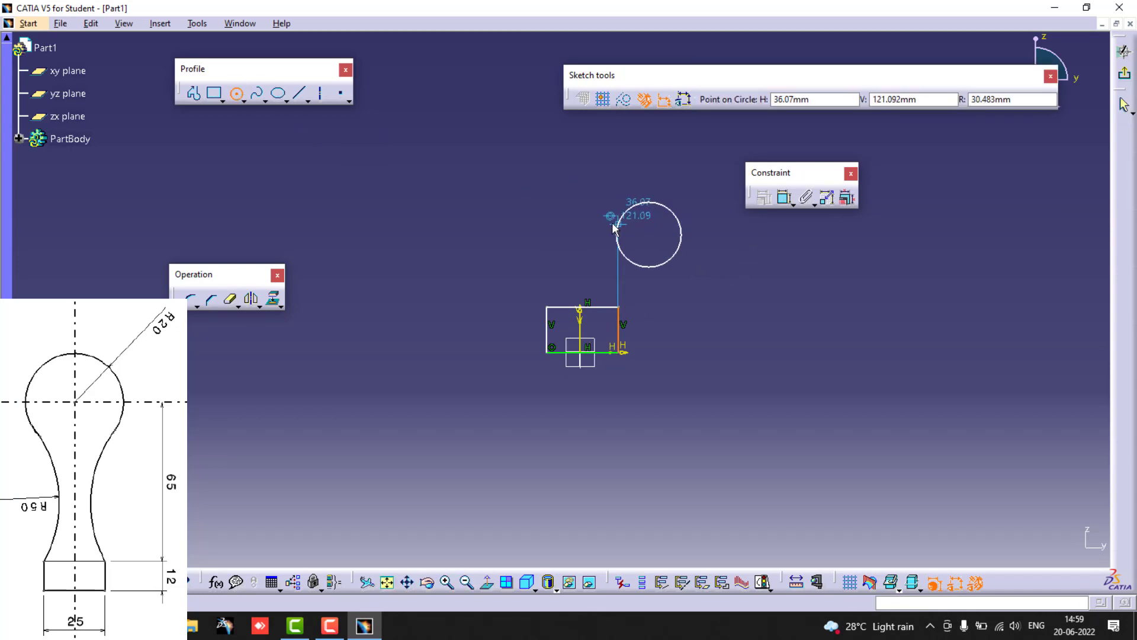
left_click(611, 228)
left_click(517, 235)
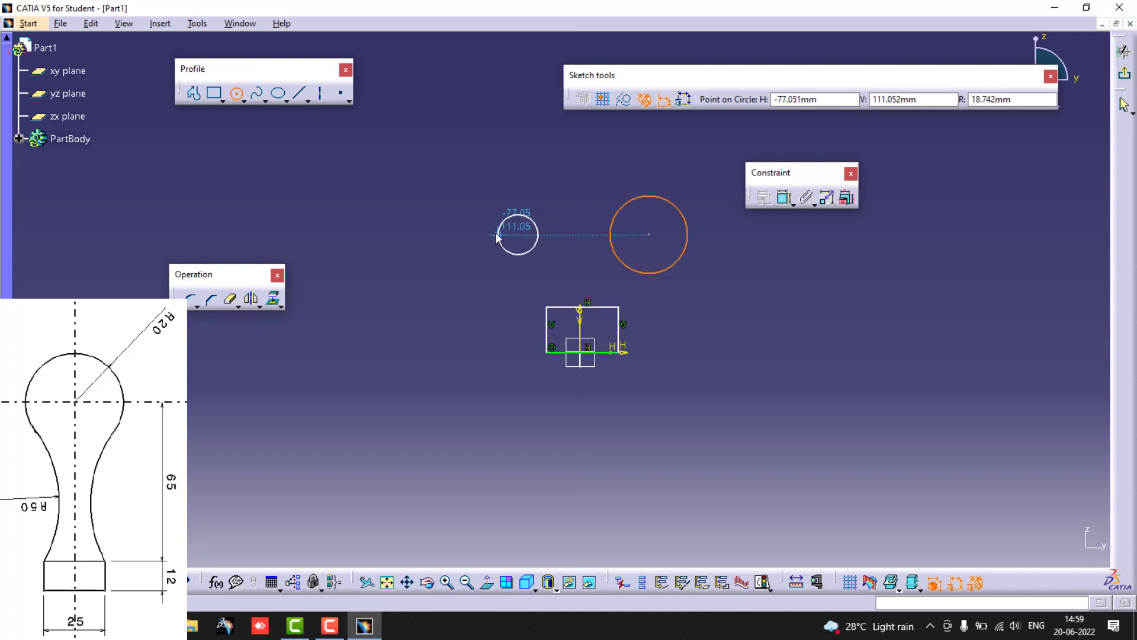
left_click(468, 235)
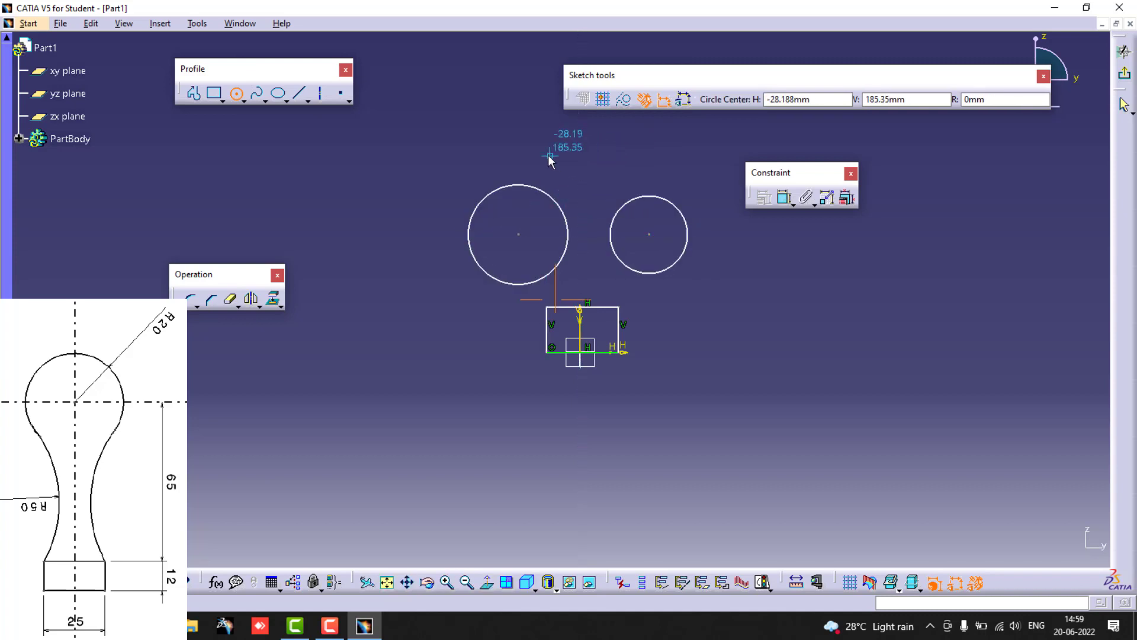
Step: Draw a larger circle centred on the vertical axis above the two side circles
middle_click_drag(550, 156, 542, 230, "ctrl")
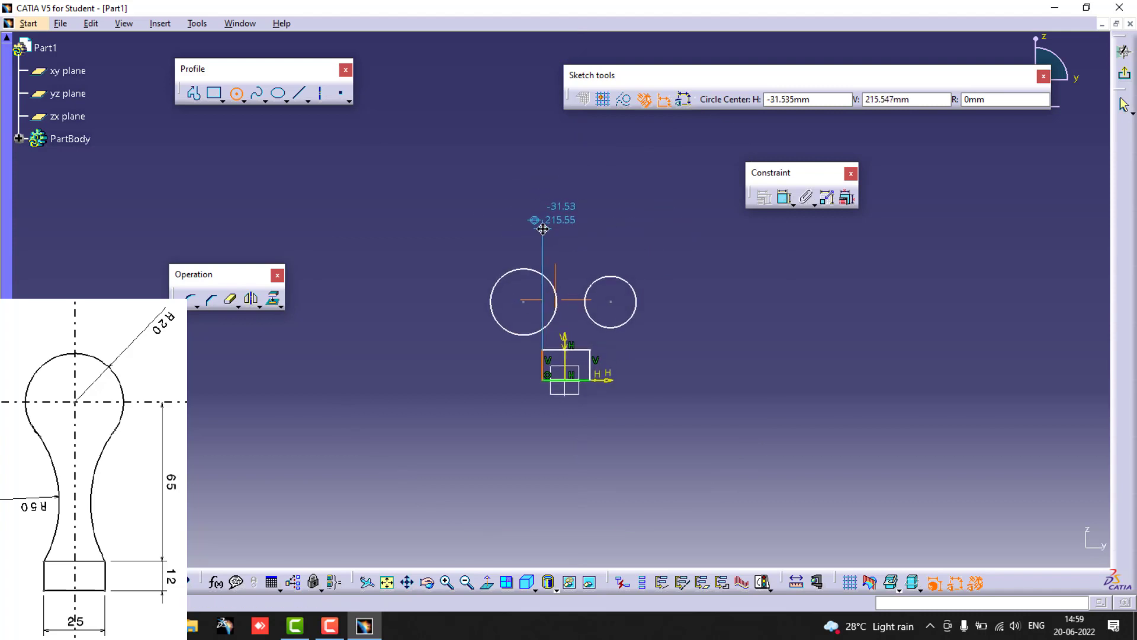
left_click(564, 178)
left_click(591, 250)
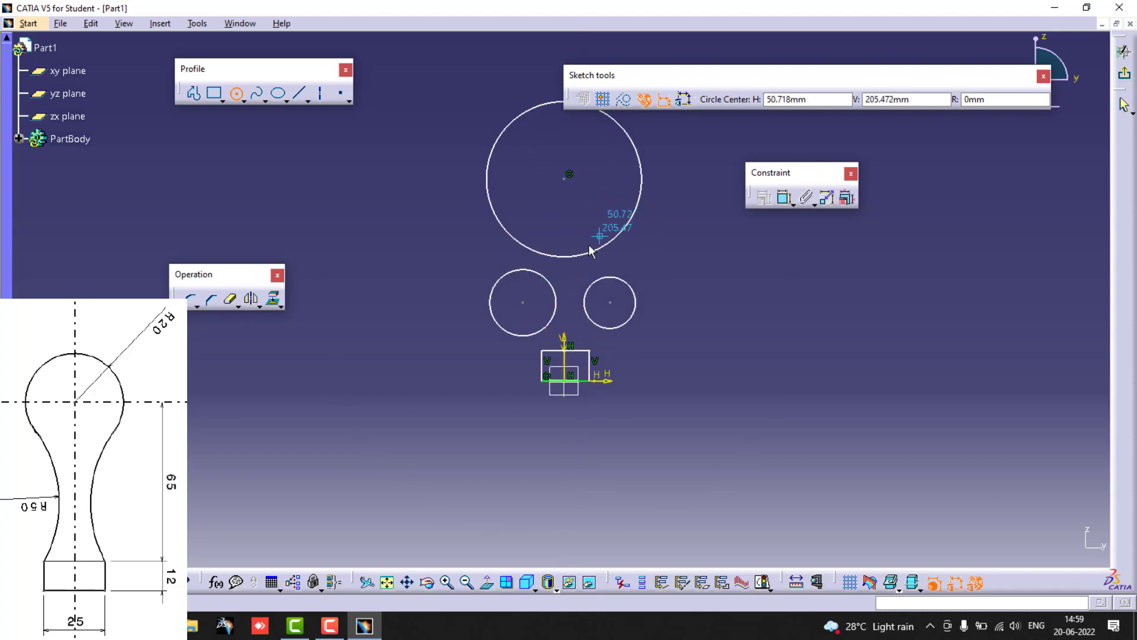
key("Escape")
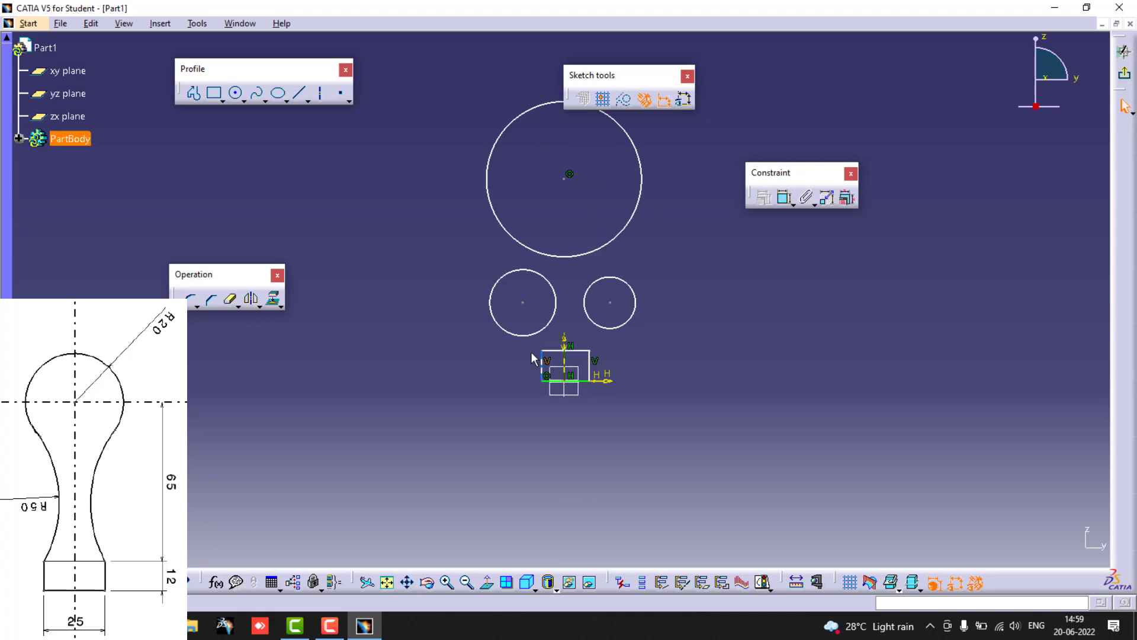
Step: Dimension the rectangle's right edge 12.5 mm from the vertical axis
left_click(785, 197)
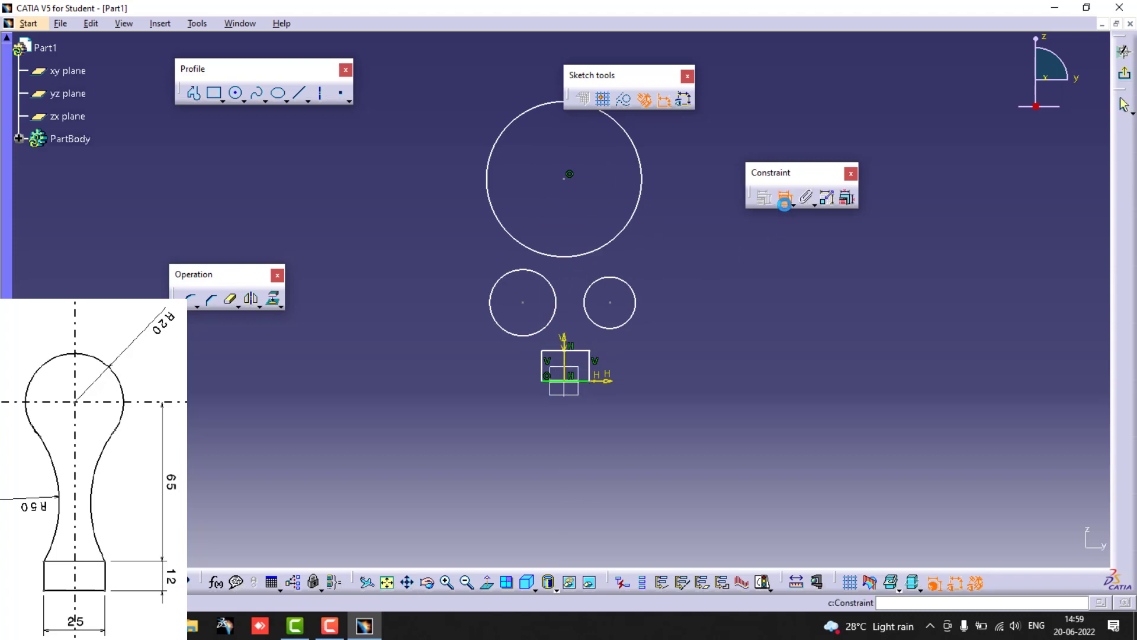
left_click(565, 361)
left_click(589, 368)
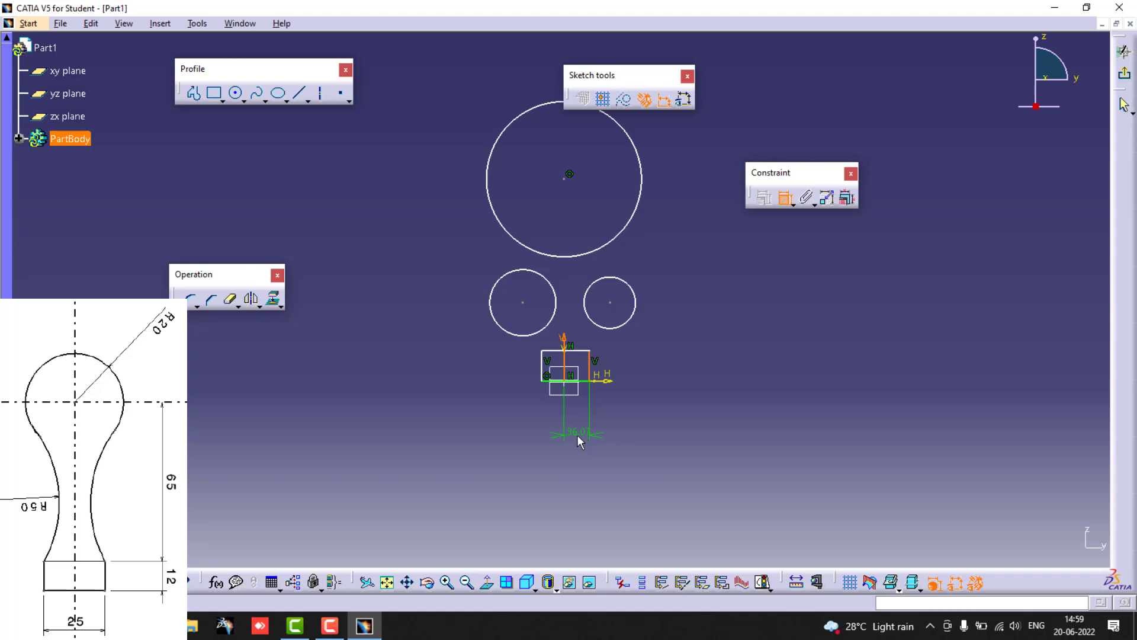
left_click(581, 435)
double_click(579, 437)
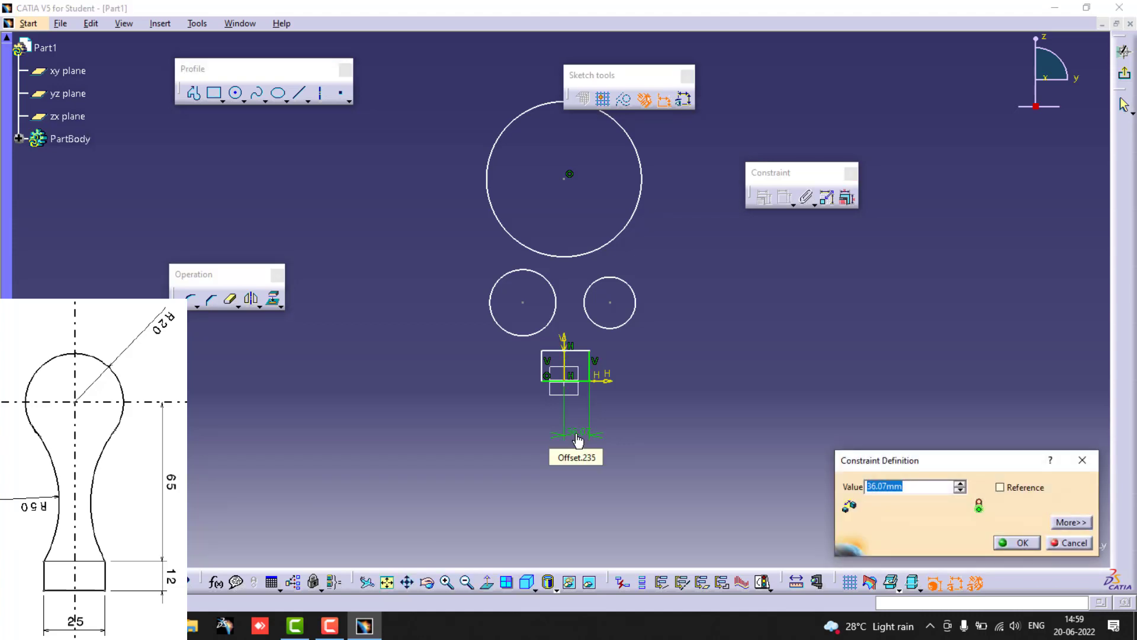
type("12.5mm")
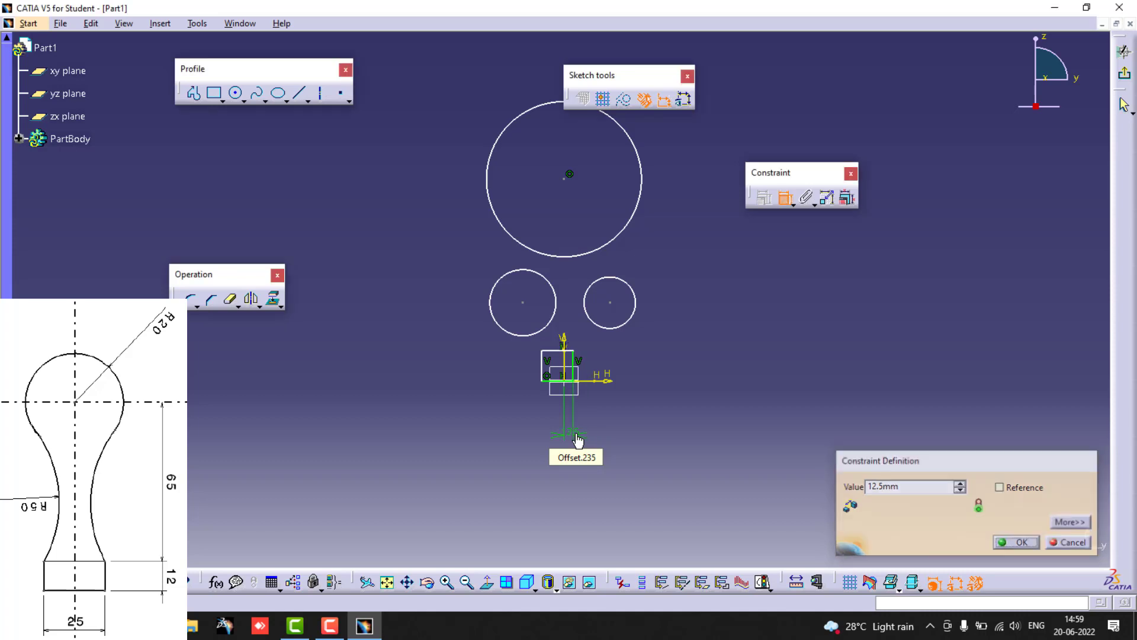
key("Return")
Step: Dimension the rectangle's left edge 12.5 mm from the vertical axis
left_click(544, 367)
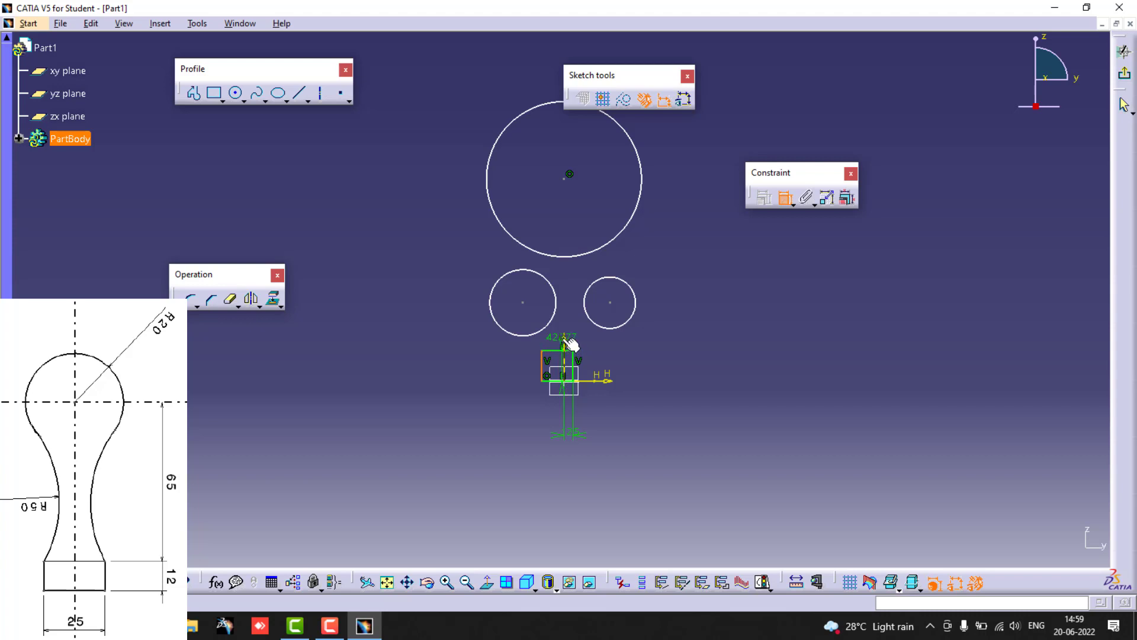
left_click(565, 345)
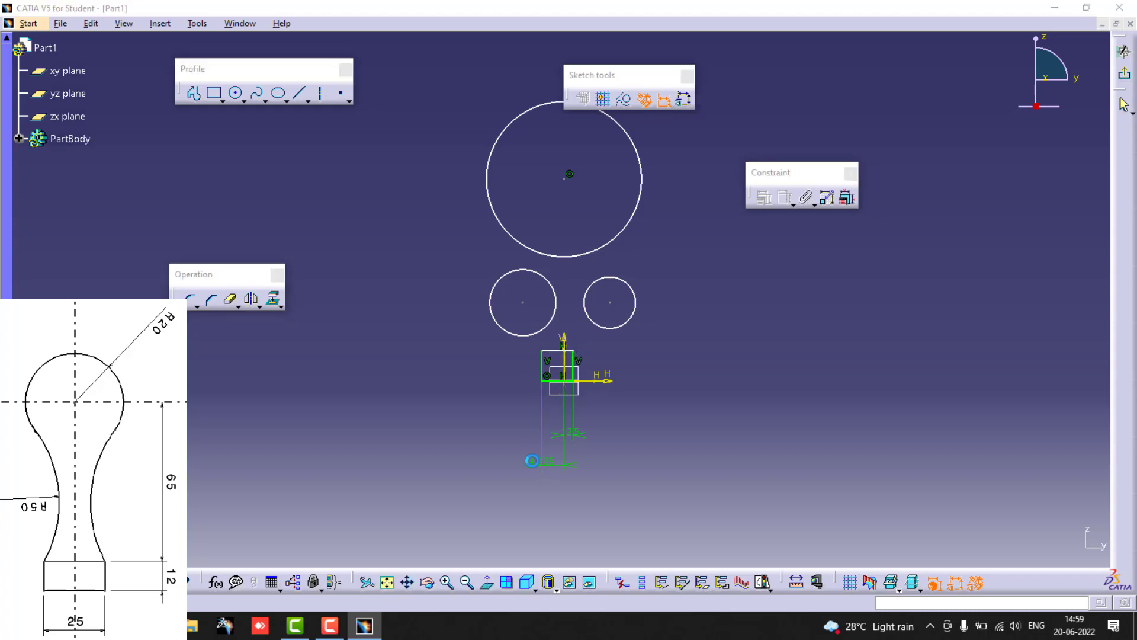
double_click(535, 465)
type("12.5")
key("Return")
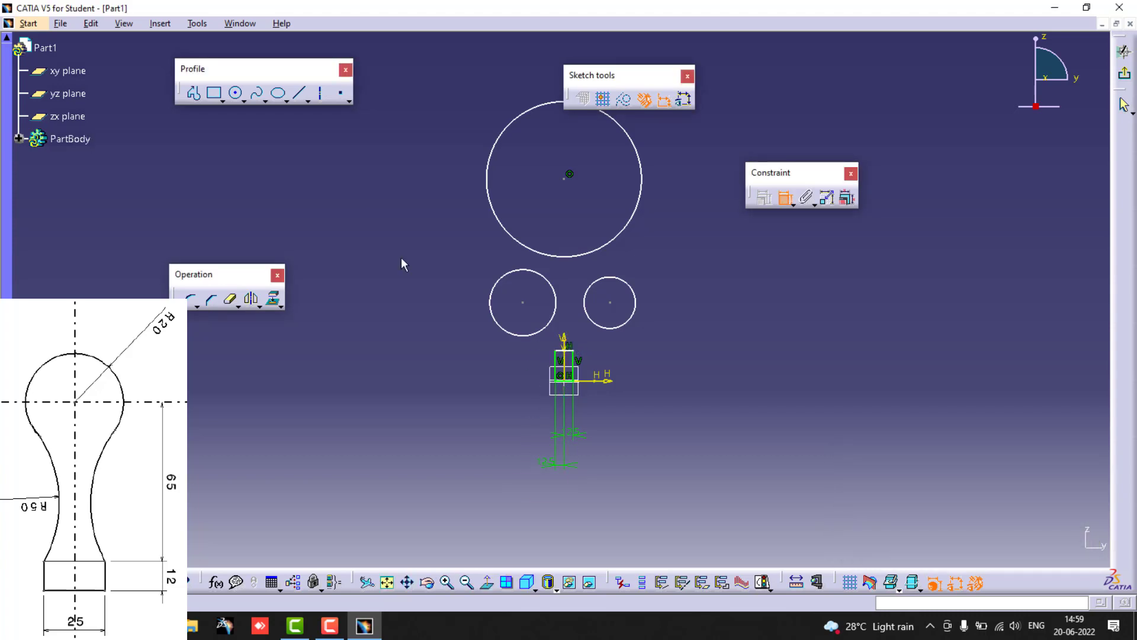
Step: Dimension the base rectangle's height to 12 mm
left_click(555, 365)
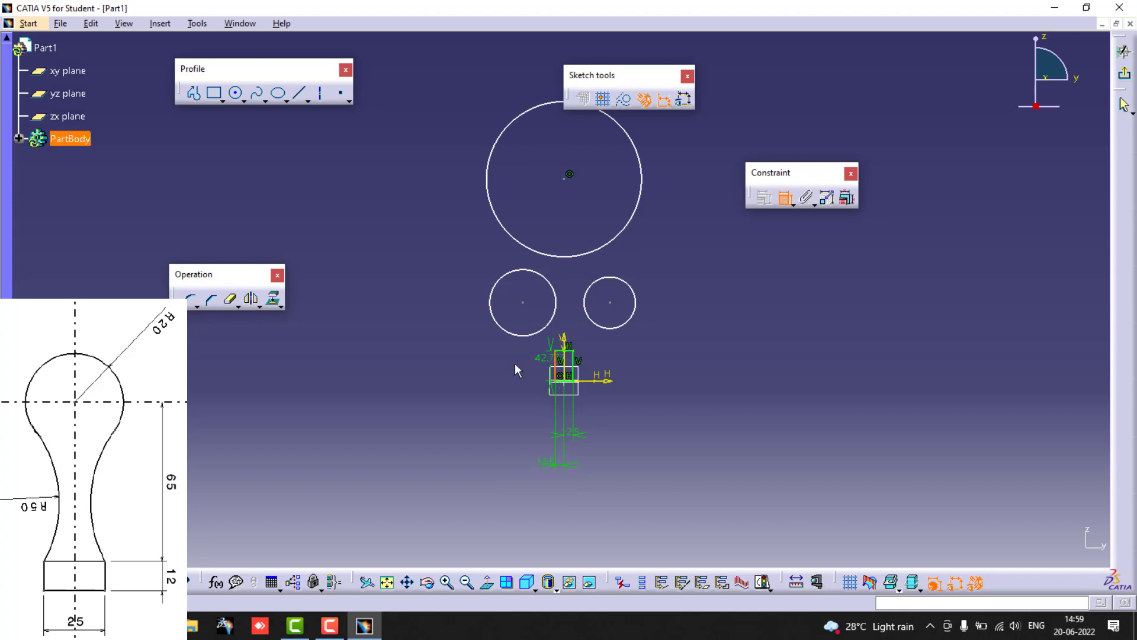
left_click(436, 376)
double_click(440, 372)
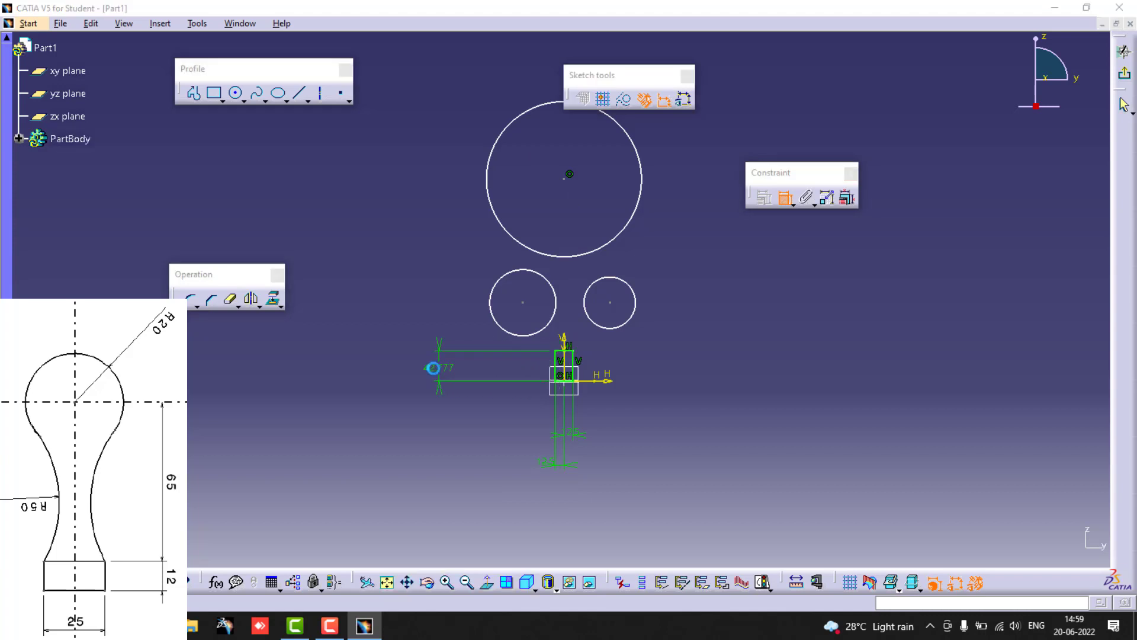
type("12")
key("Return")
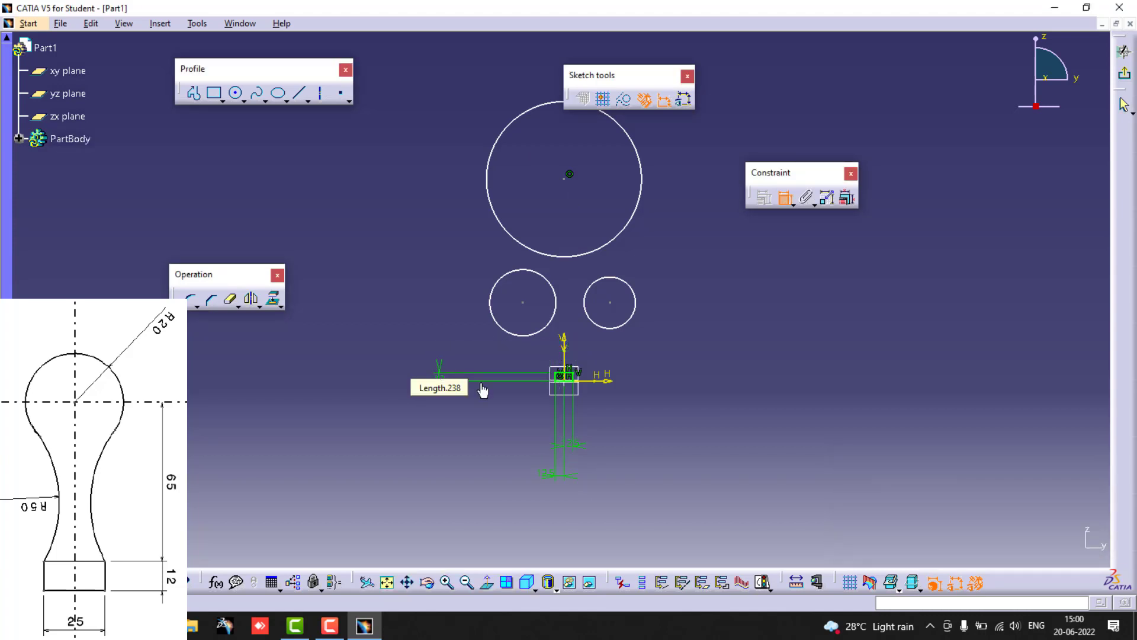
Step: Make the right side circle coincident with the rectangle's upper-right corner and move its centre outward, enlarging the circle
middle_click_drag(456, 353, 439, 272)
mouse_move(434, 336)
middle_mouse_down()
mouse_move(411, 334)
mouse_move(401, 361)
mouse_move(432, 391)
middle_mouse_up()
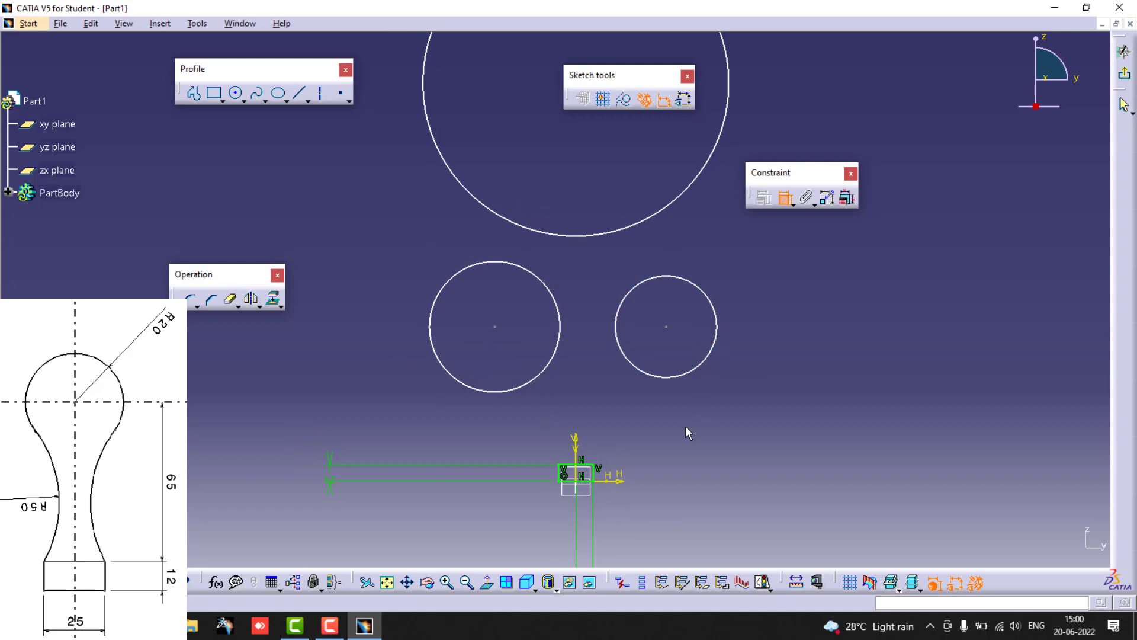
key("Escape")
left_click(661, 378)
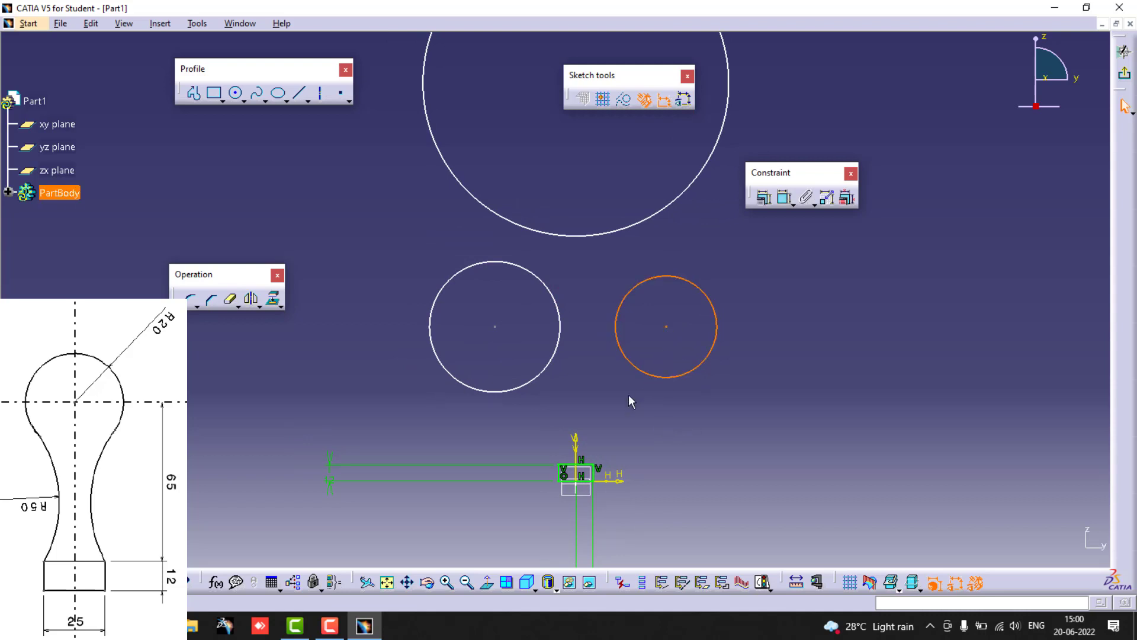
left_click(593, 465)
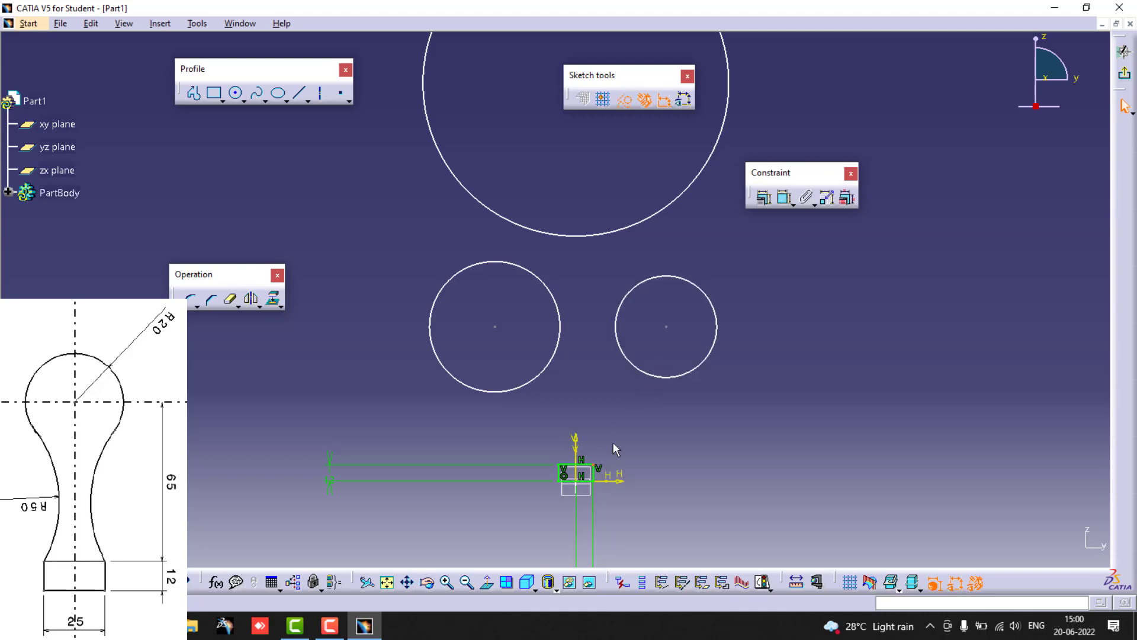
left_click(642, 378)
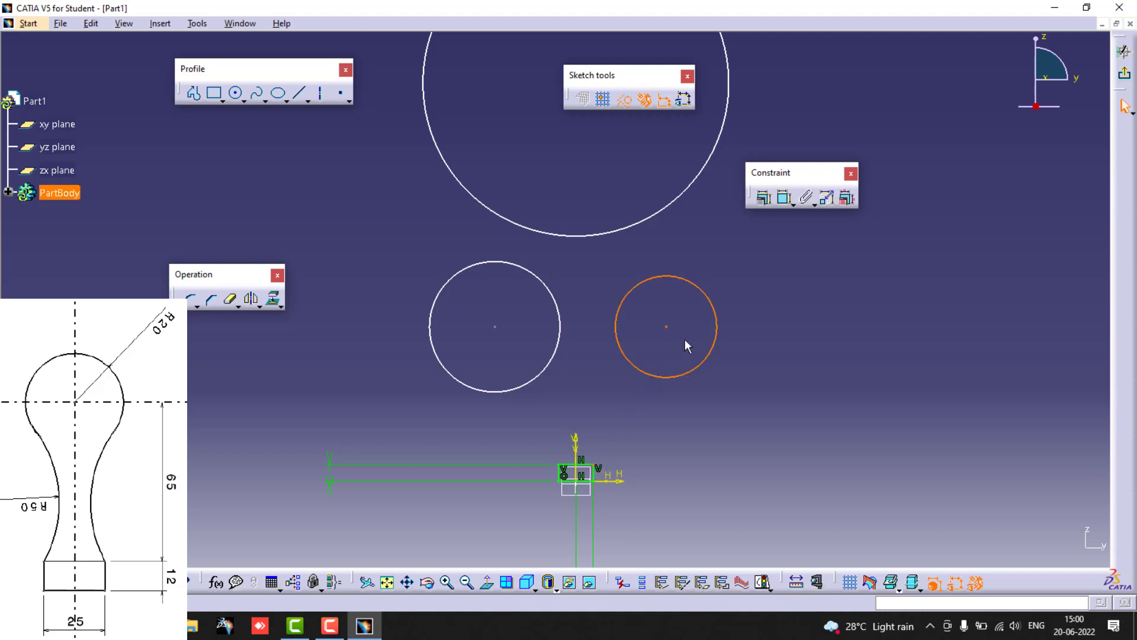
left_click(762, 199)
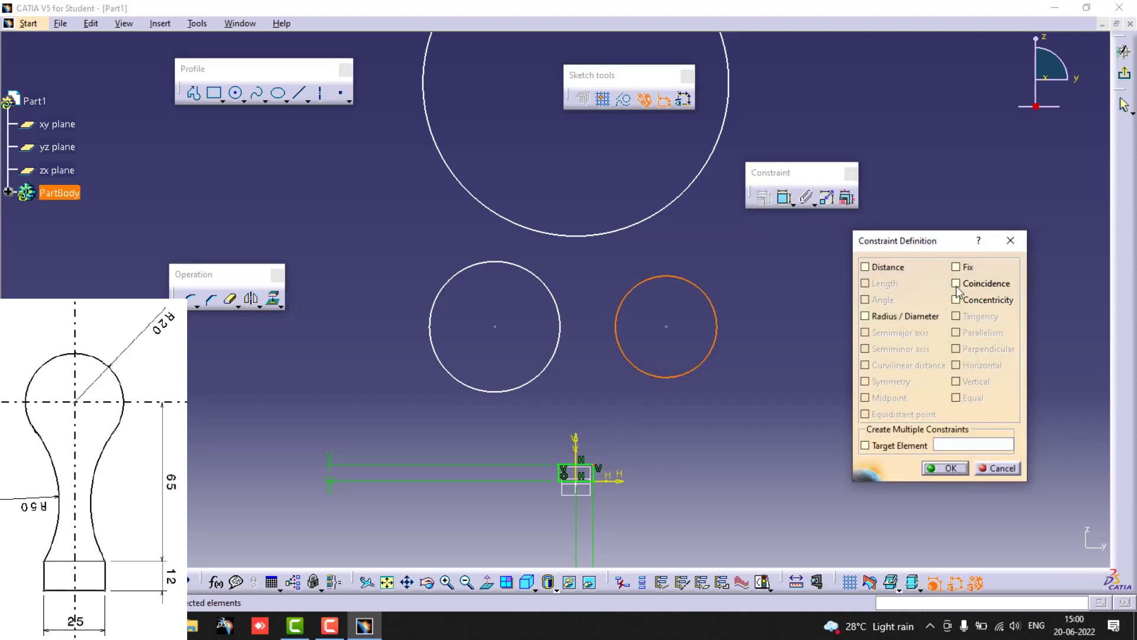
left_click(956, 285)
left_click(946, 468)
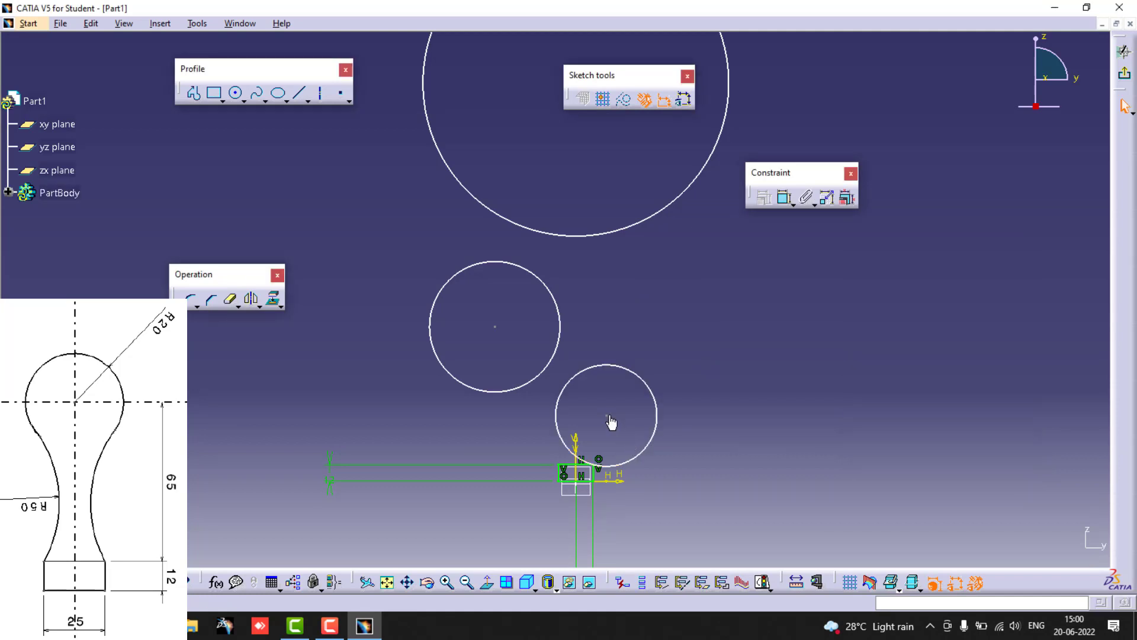
key("ctrl+z")
Step: Make the left side circle coincident with the rectangle's upper-left corner and move its centre outward, enlarging the circle
left_click(501, 392)
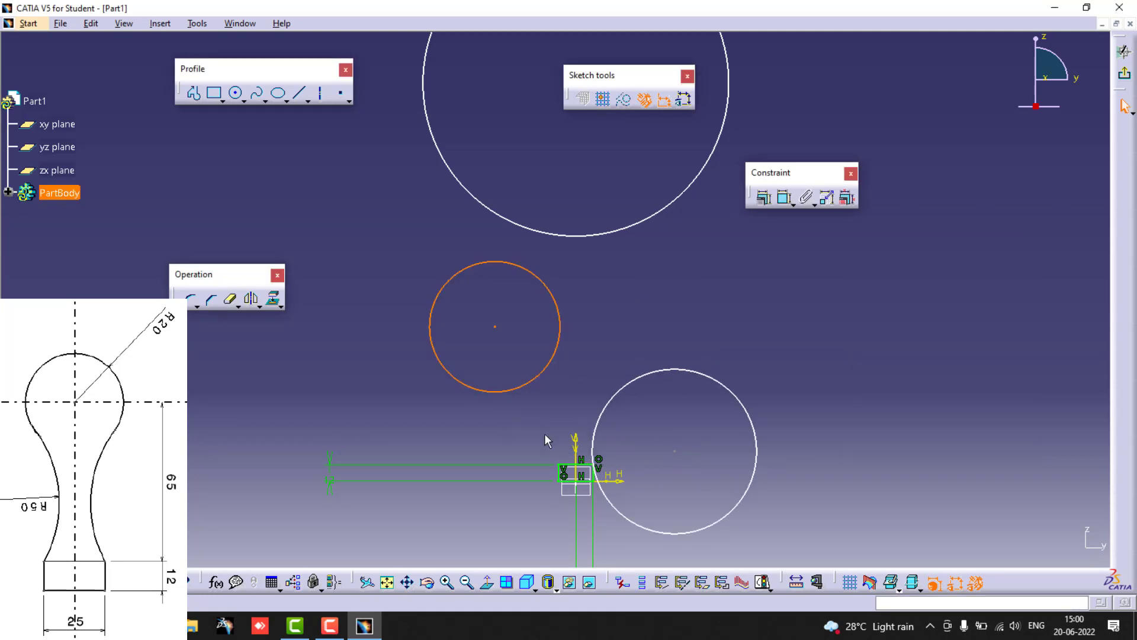
left_click(586, 487, "ctrl")
left_click(764, 197)
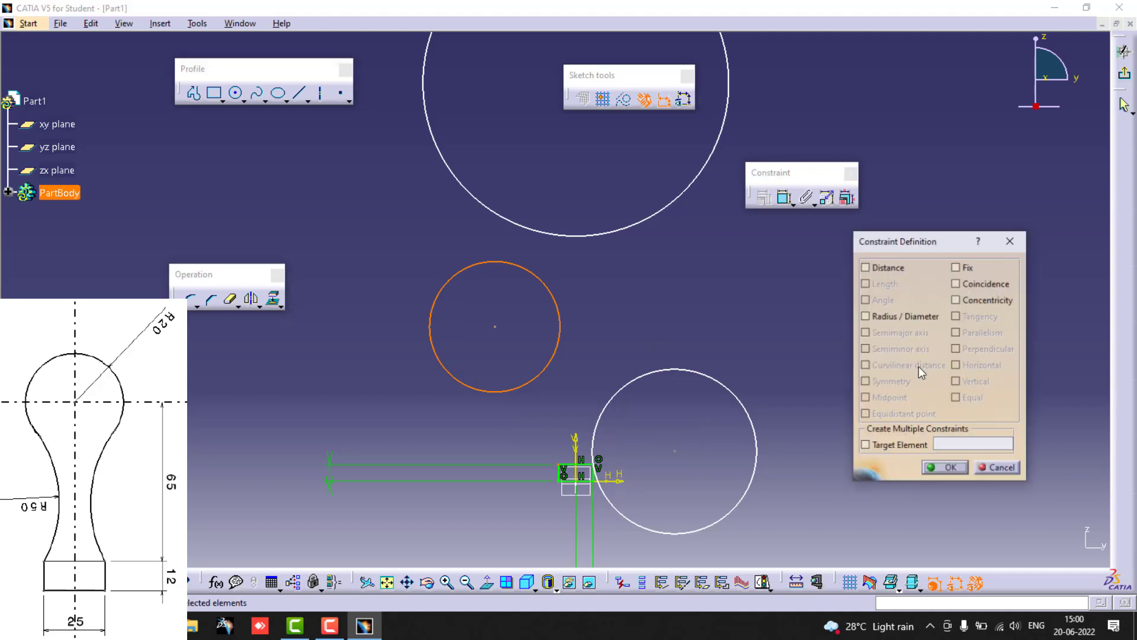
left_click(959, 284)
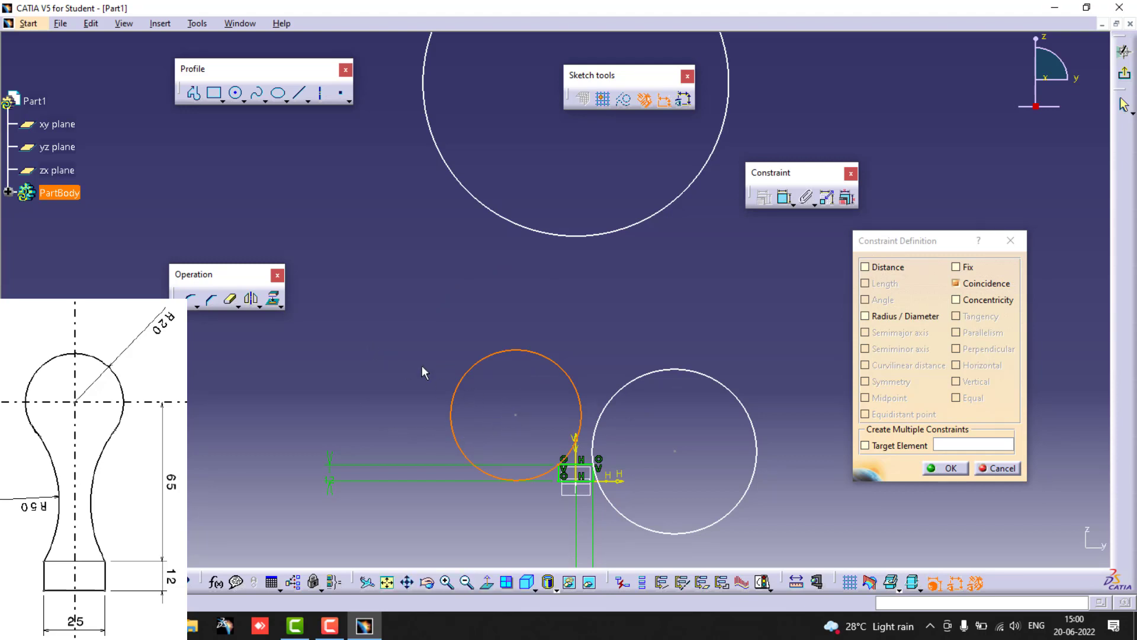
key("Return")
left_click_drag(514, 416, 480, 449)
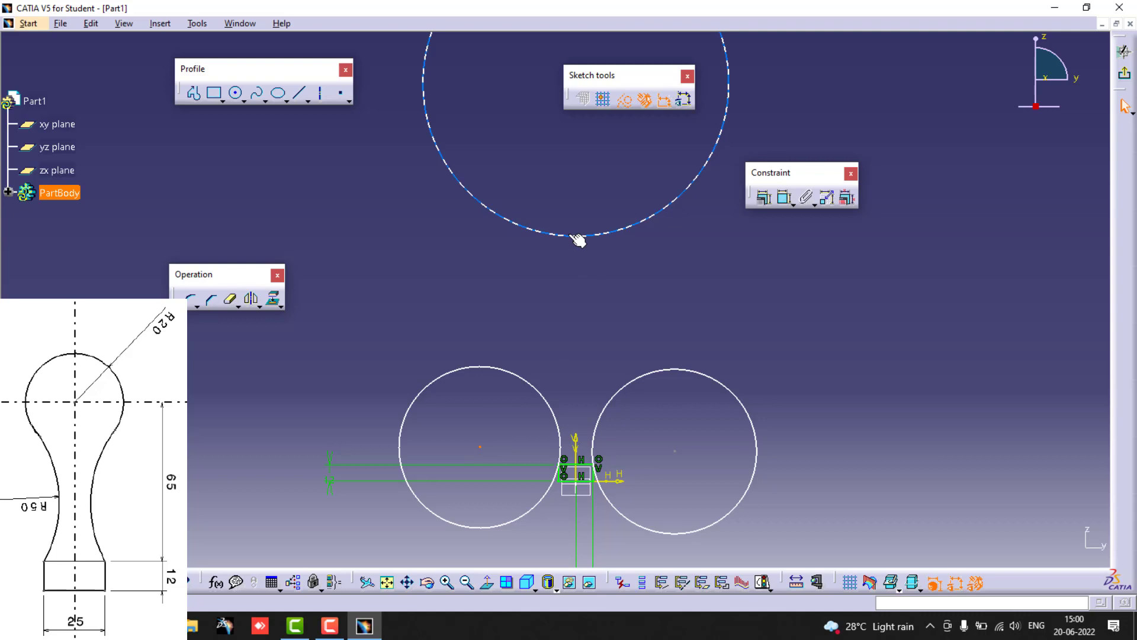
left_click(783, 199)
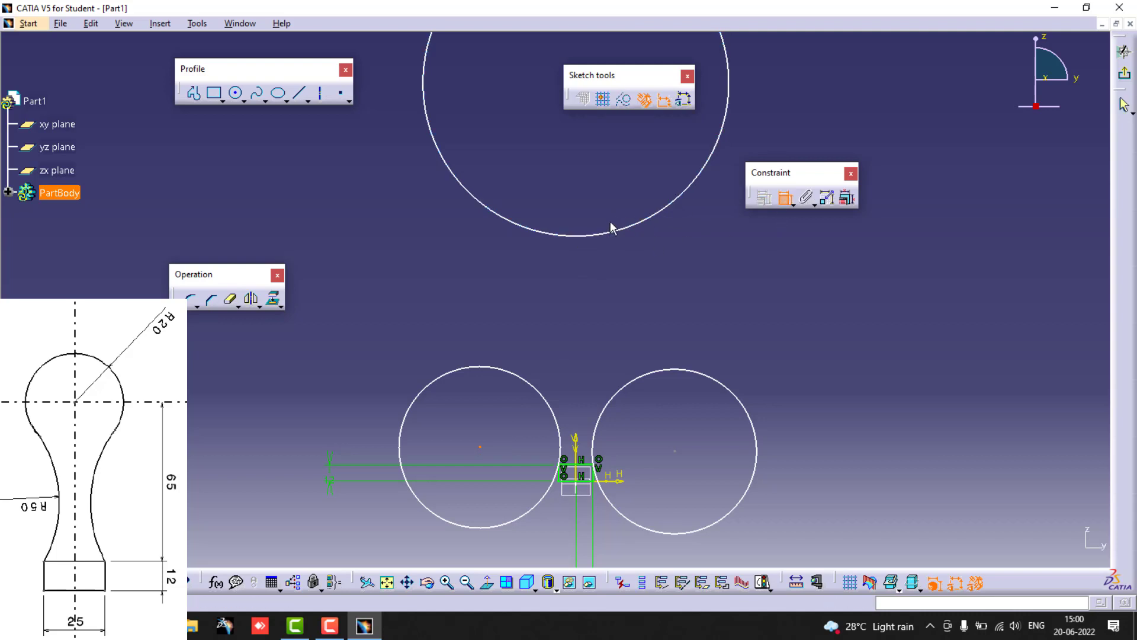
left_click(612, 230)
key("Escape")
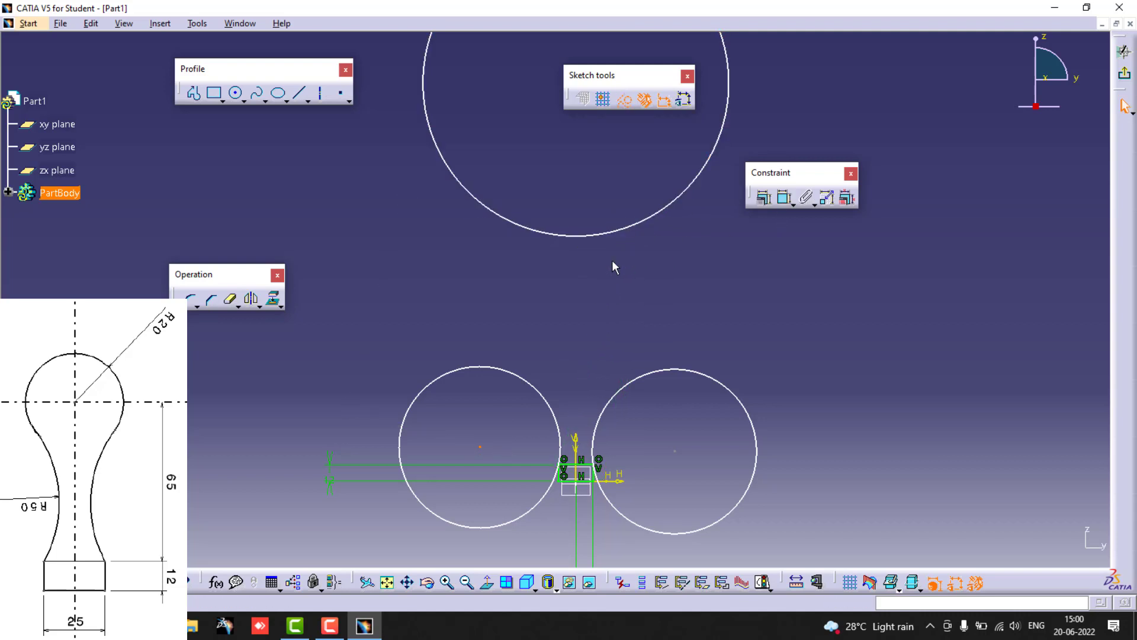
Step: Dimension the large head circle on the vertical axis with a diameter of 40 mm
left_click(621, 231)
left_click(783, 199)
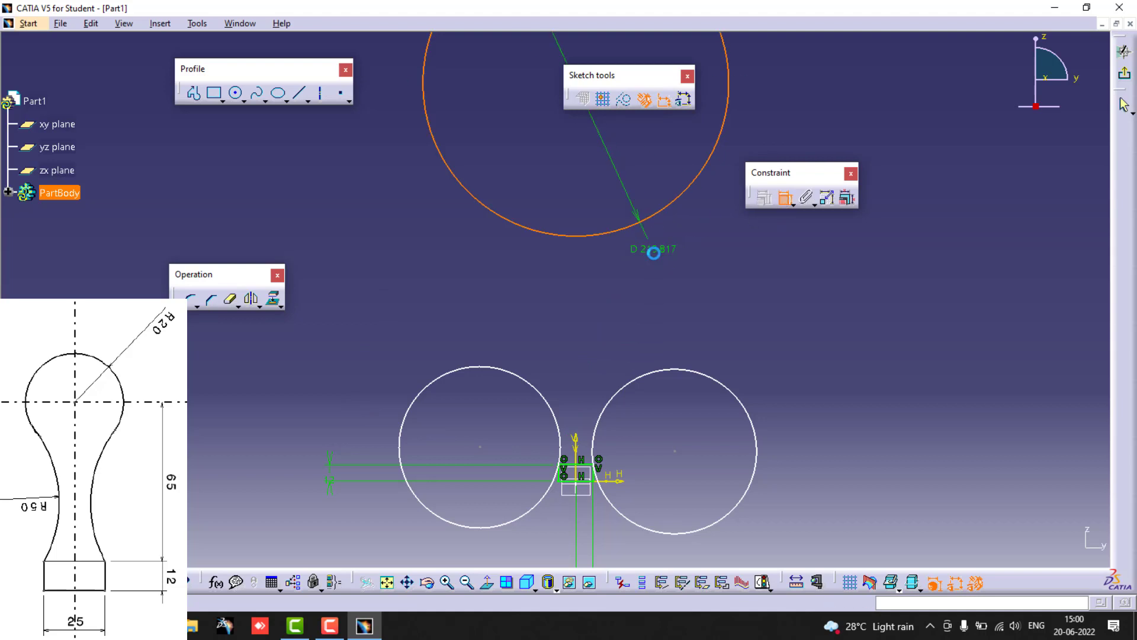
left_click(654, 254)
type("40")
key("Return")
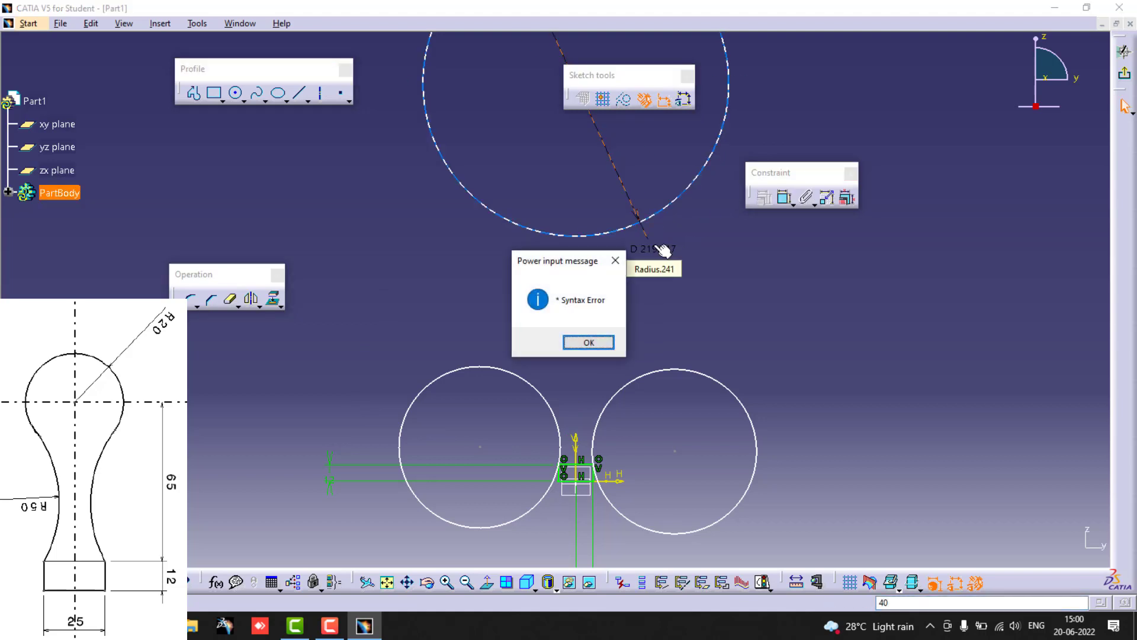
left_click(584, 343)
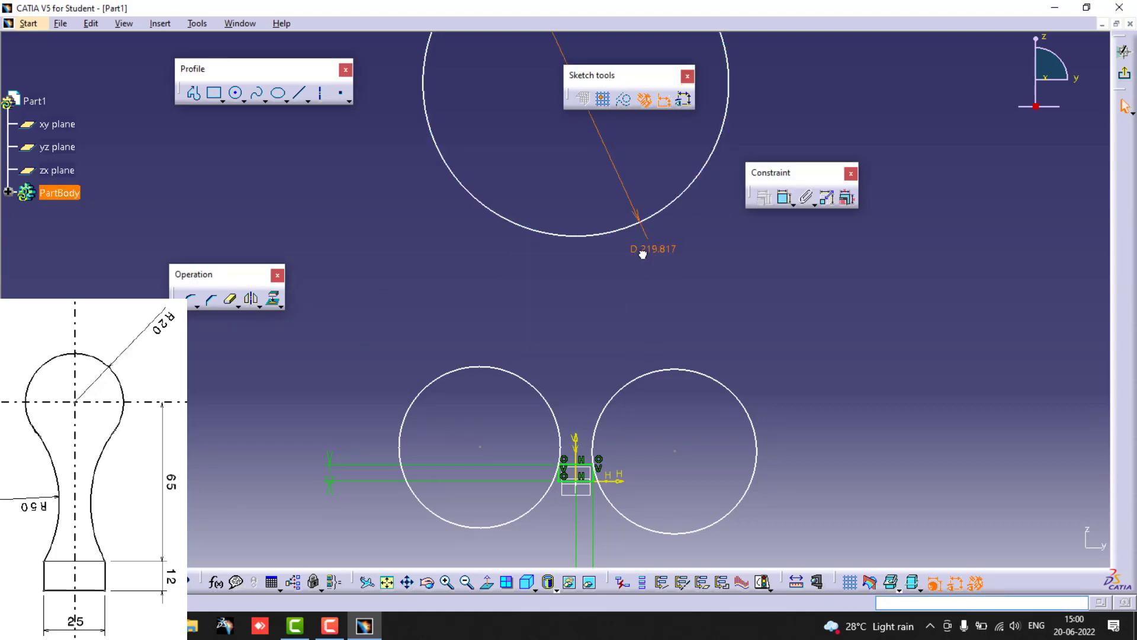
double_click(643, 253)
type("40")
key("Return")
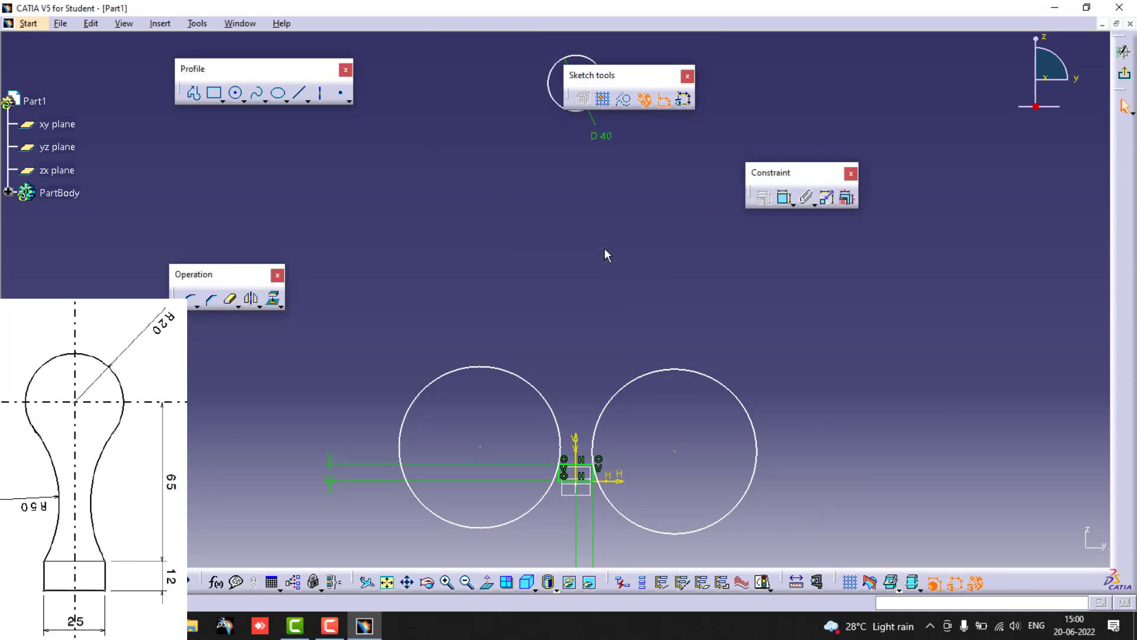
Step: Move the 40 mm head circle down between the side circles and make it tangent to the right side circle
left_click_drag(593, 75, 685, 76)
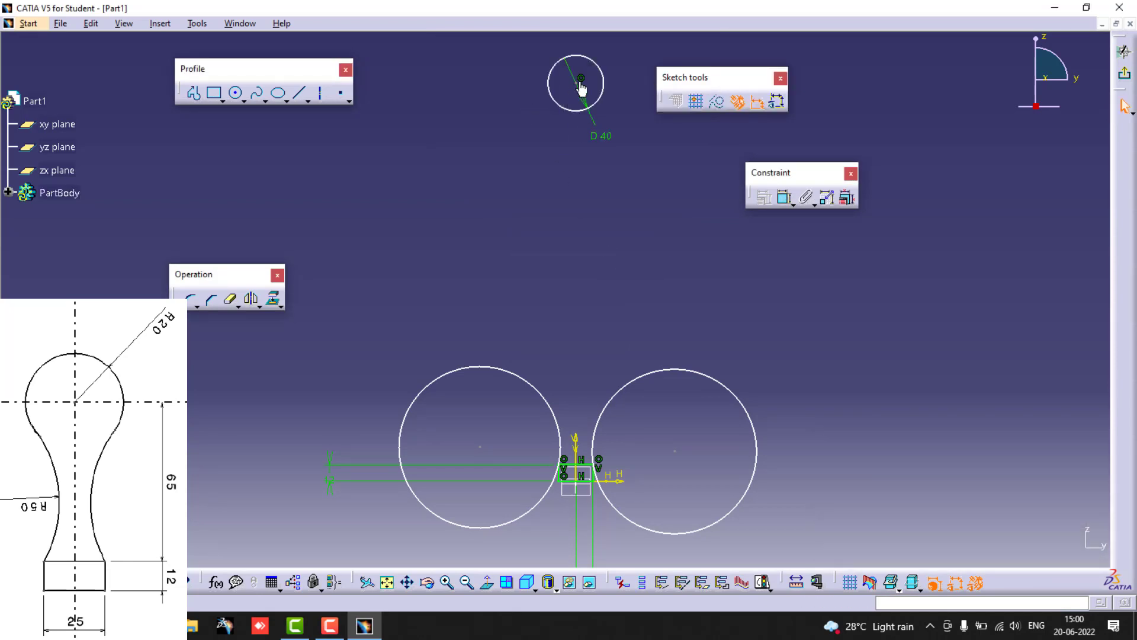
left_click_drag(581, 89, 587, 360)
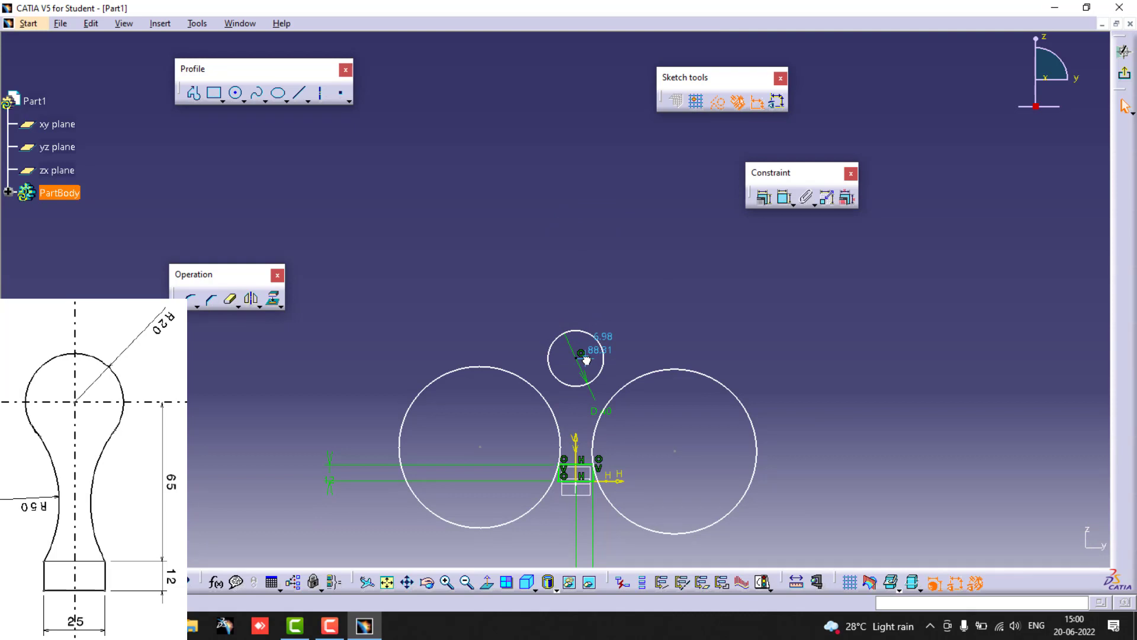
left_click(619, 394)
left_click(604, 381, "ctrl")
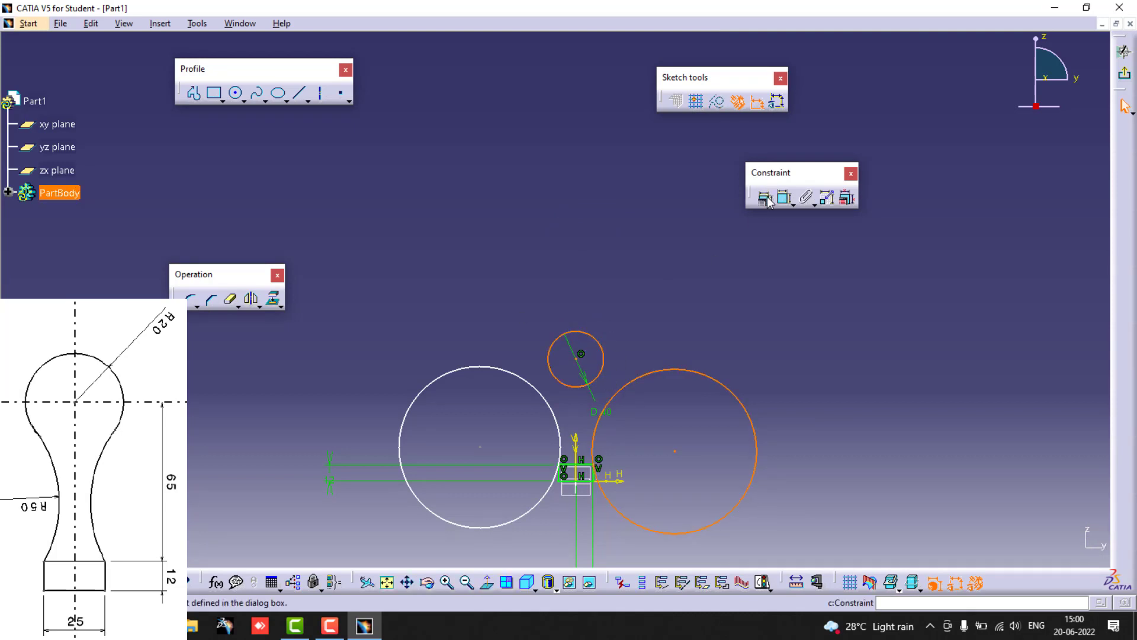
left_click(764, 198)
left_click(956, 316)
left_click(948, 468)
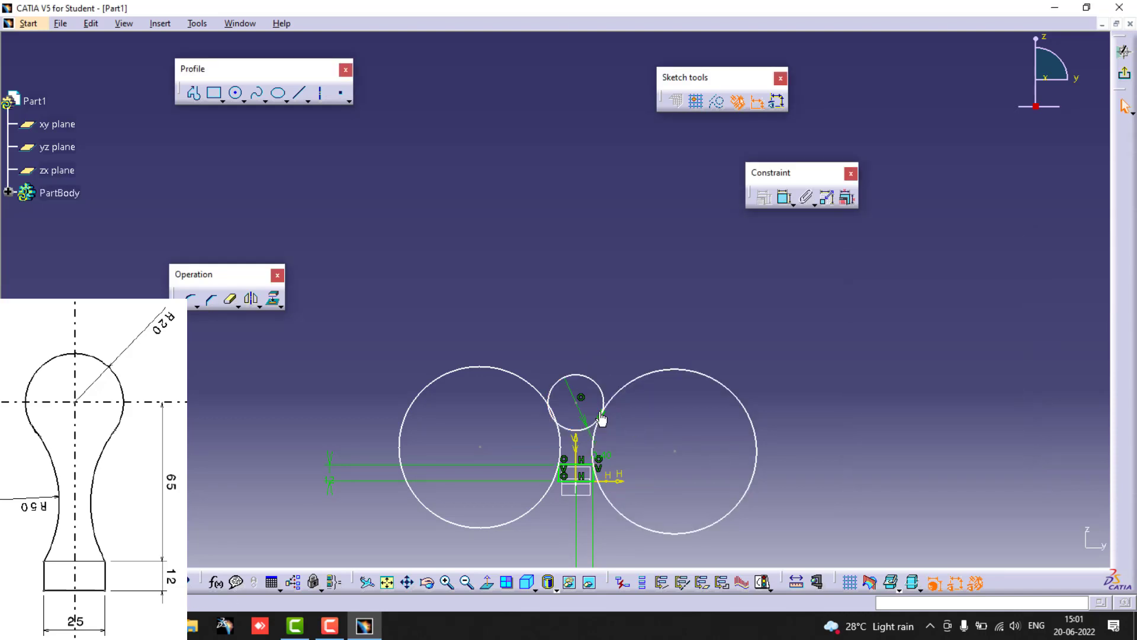
Step: Add a tangency constraint between the head circle and the left side circle
left_click(537, 393)
left_click(553, 392, "ctrl")
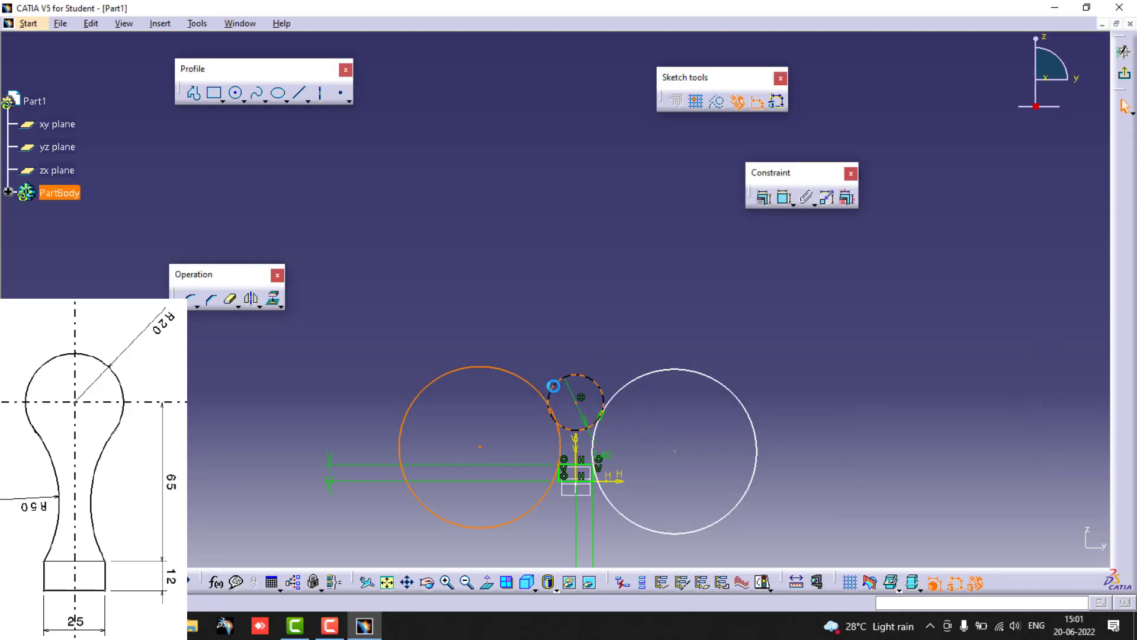
left_click(764, 197)
left_click(971, 317)
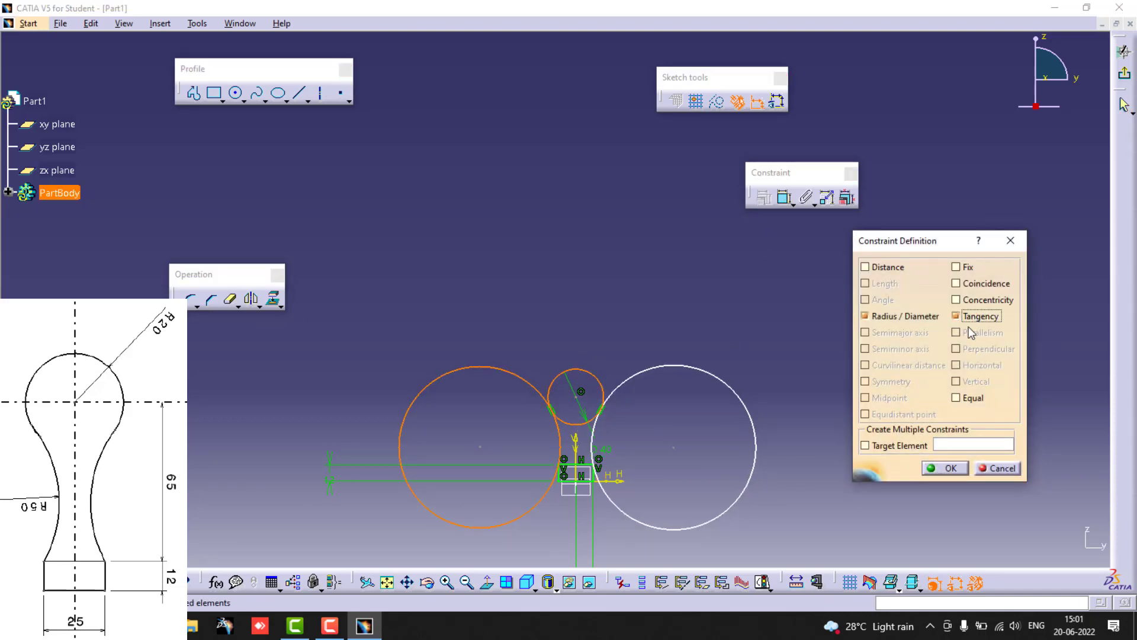
left_click(945, 468)
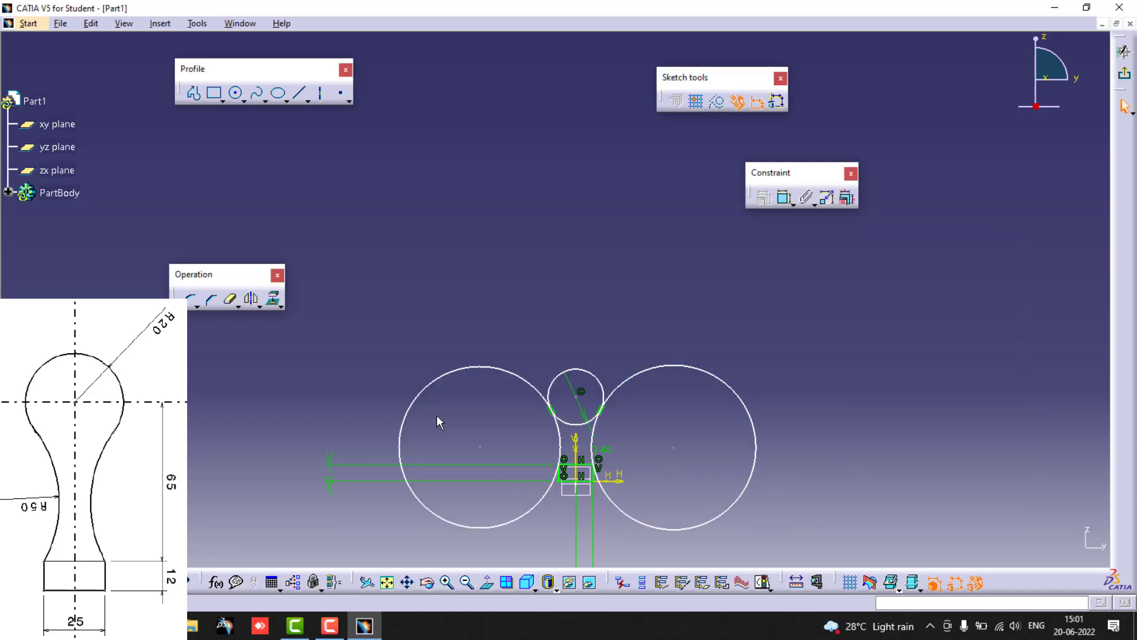
Step: Dimension the head circle's centre 65 mm above the rectangle's top edge
left_click(583, 405)
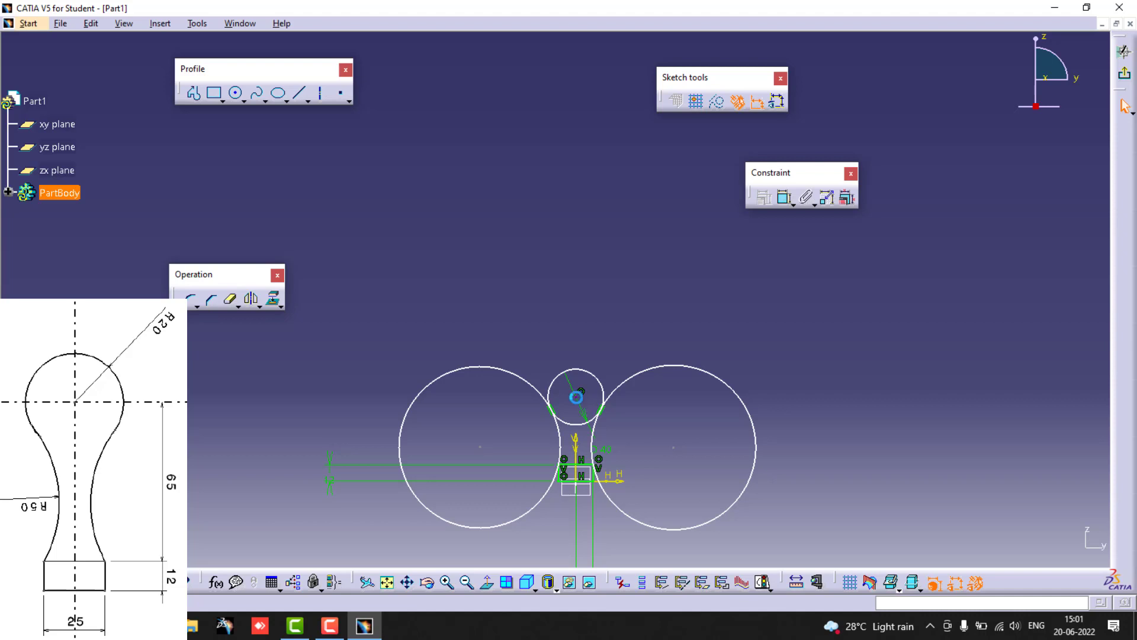
left_click(783, 201)
left_click(573, 465)
left_click(682, 435)
double_click(684, 434)
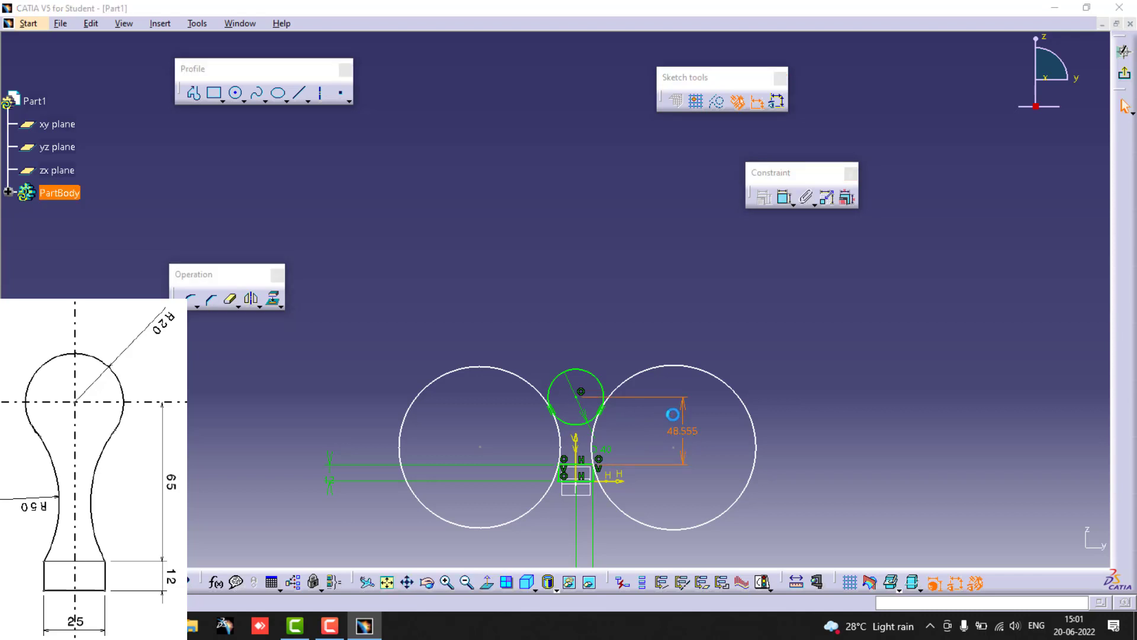
type("65")
key("Return")
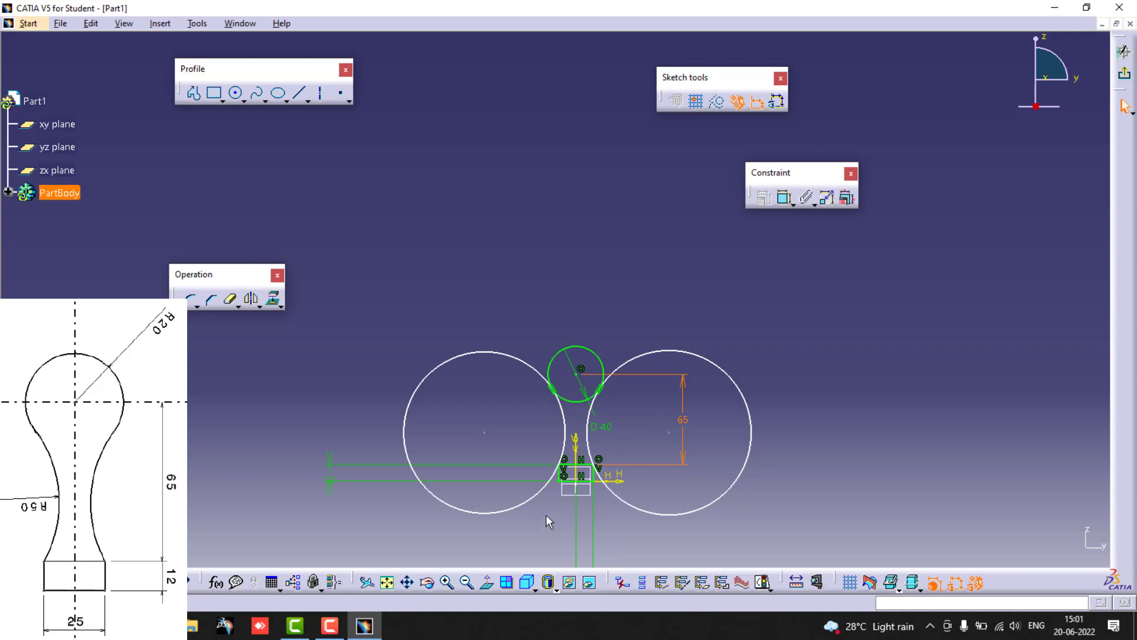
Step: Quick-trim the outer portions of both side circles, keeping only the inner arcs between the head circle and the rectangle
left_click(784, 198)
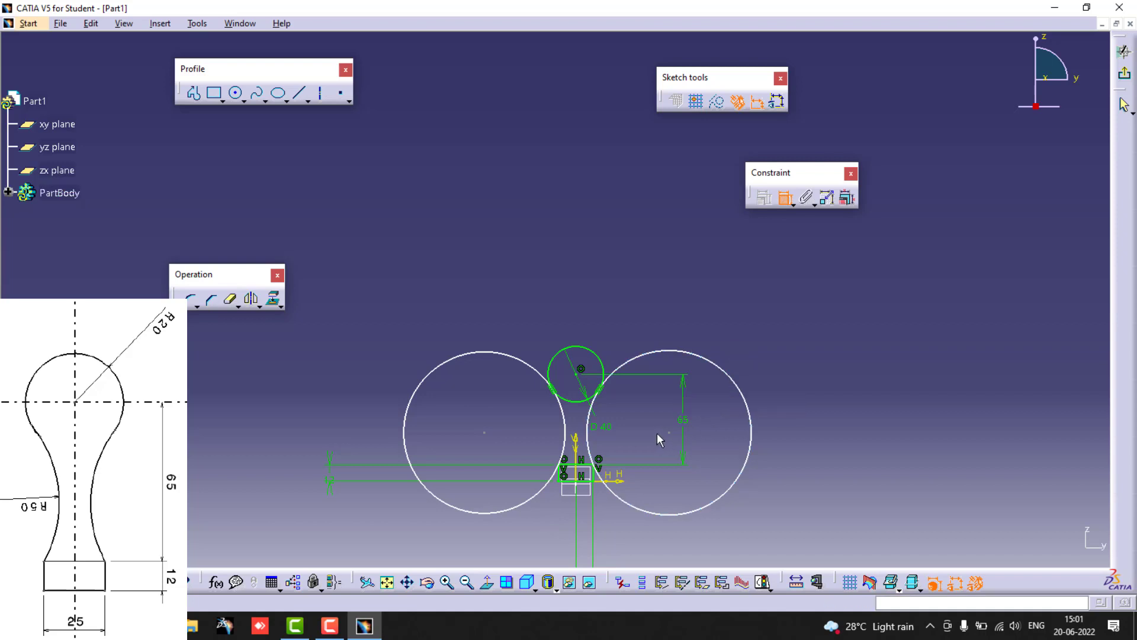
left_click(231, 301)
left_click(433, 381)
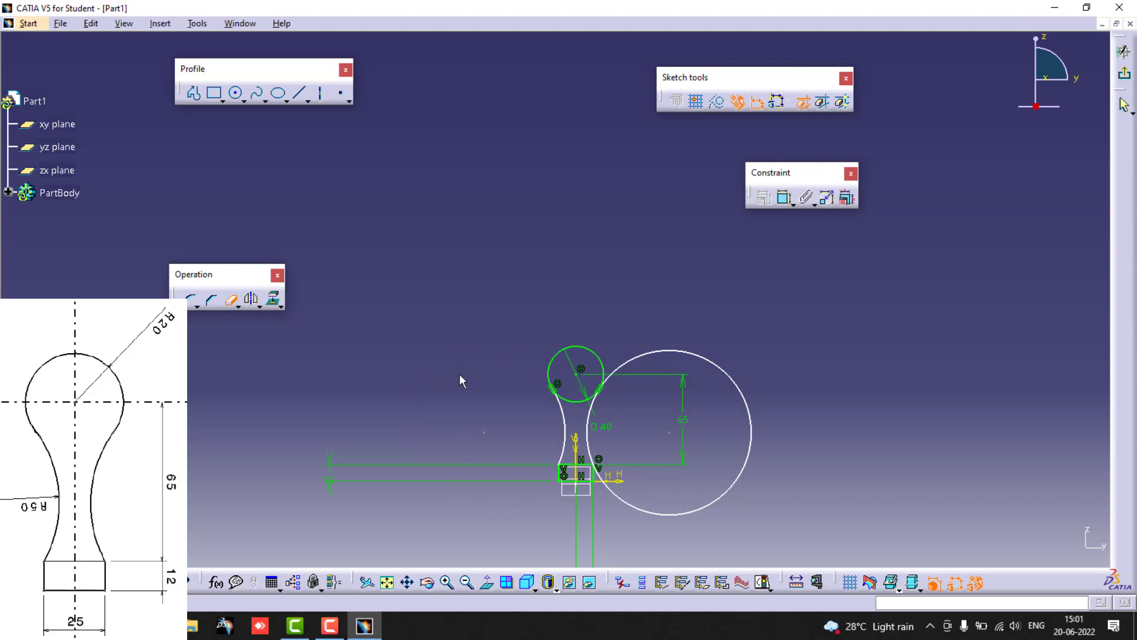
left_click(717, 366)
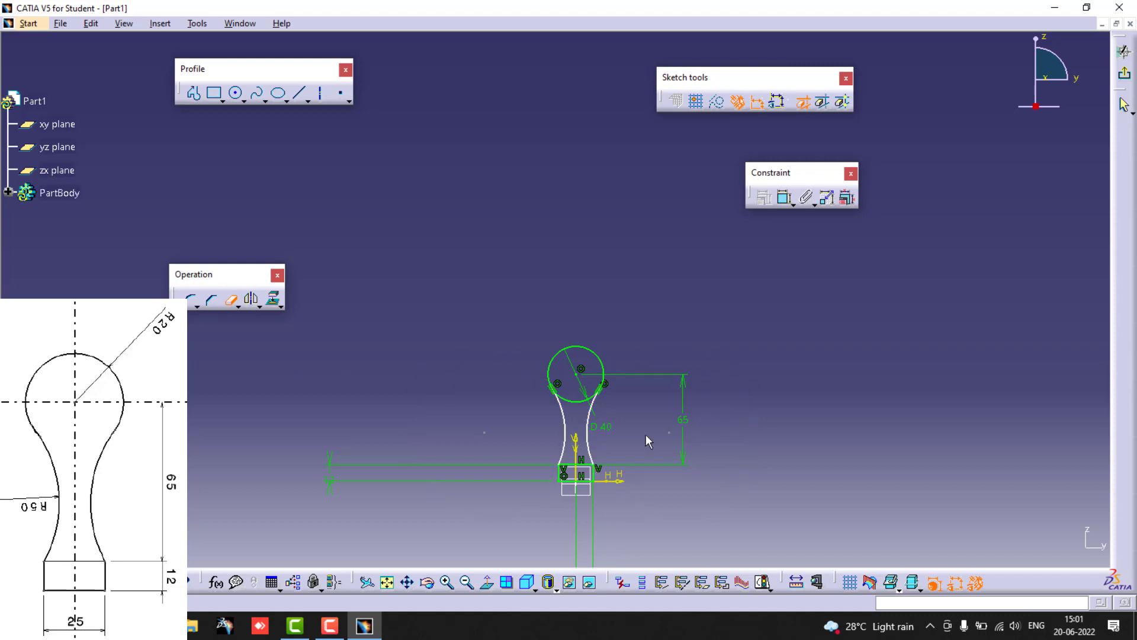
Step: Dimension the right side arc's radius and set it to 50 mm
left_click(782, 198)
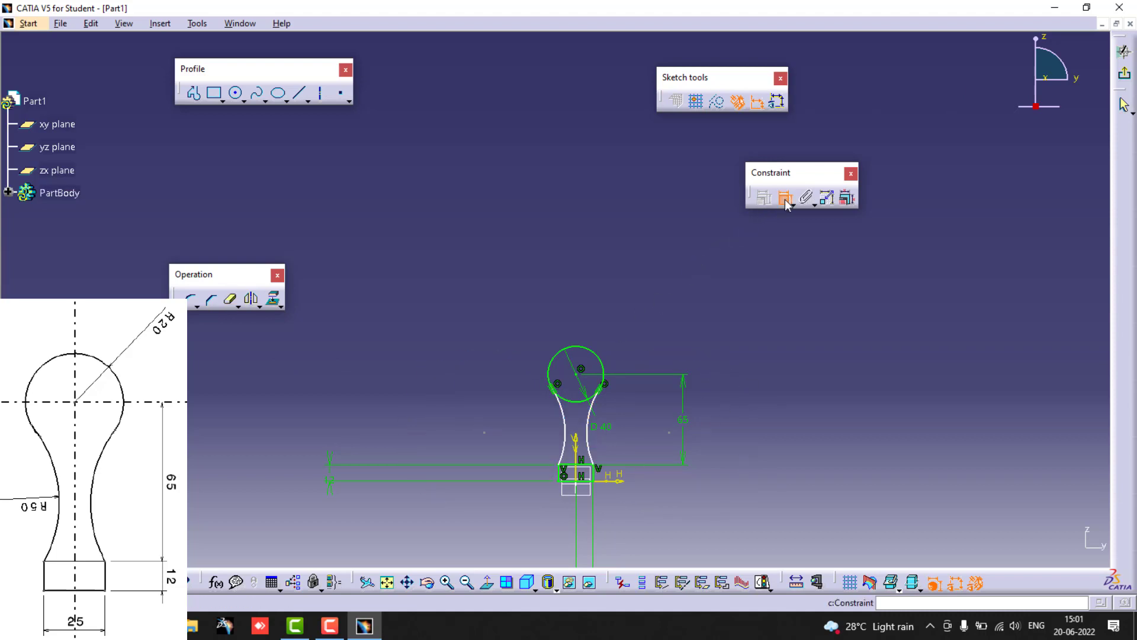
left_click(592, 419)
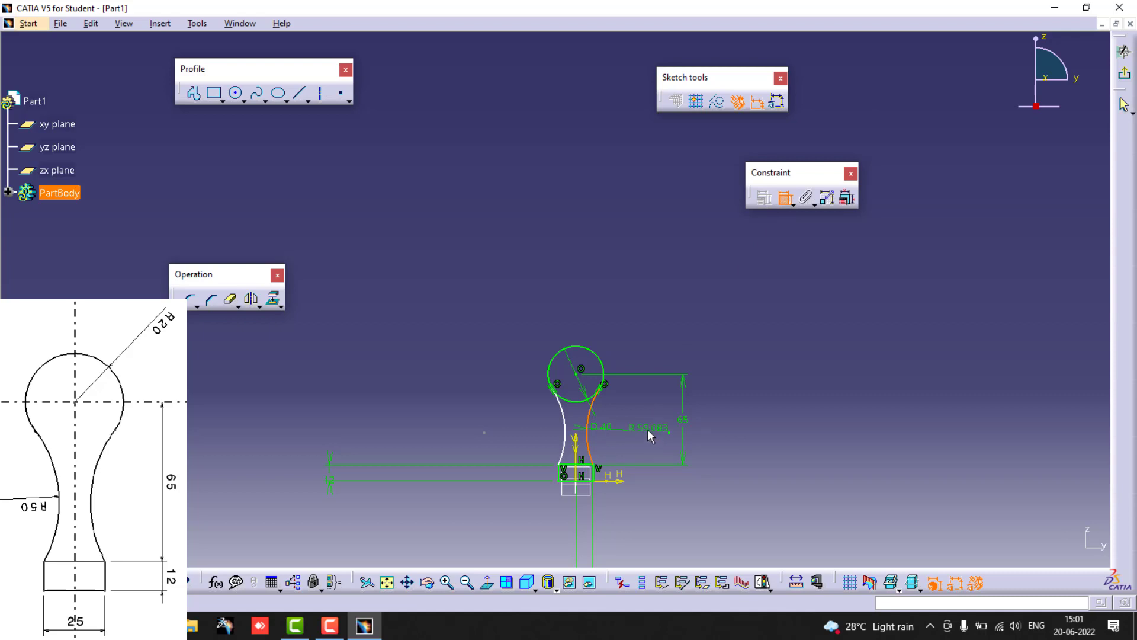
left_click(648, 429)
double_click(646, 431)
type("50")
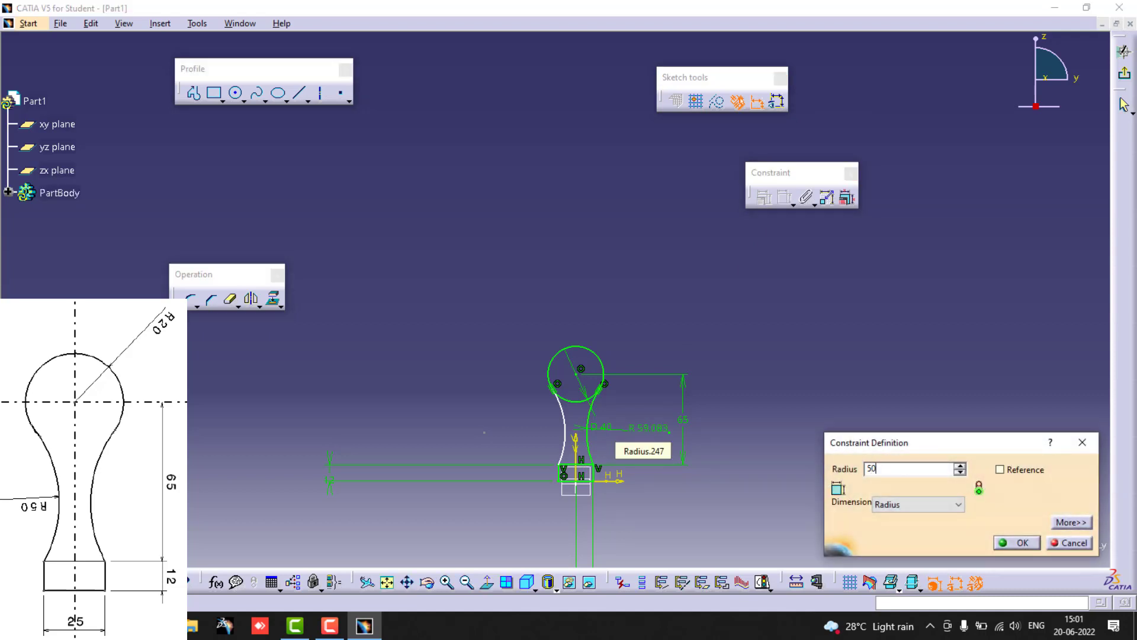
key("Return")
Step: Add a radius dimension to the left side arc and set it to 50 mm
left_click(566, 430)
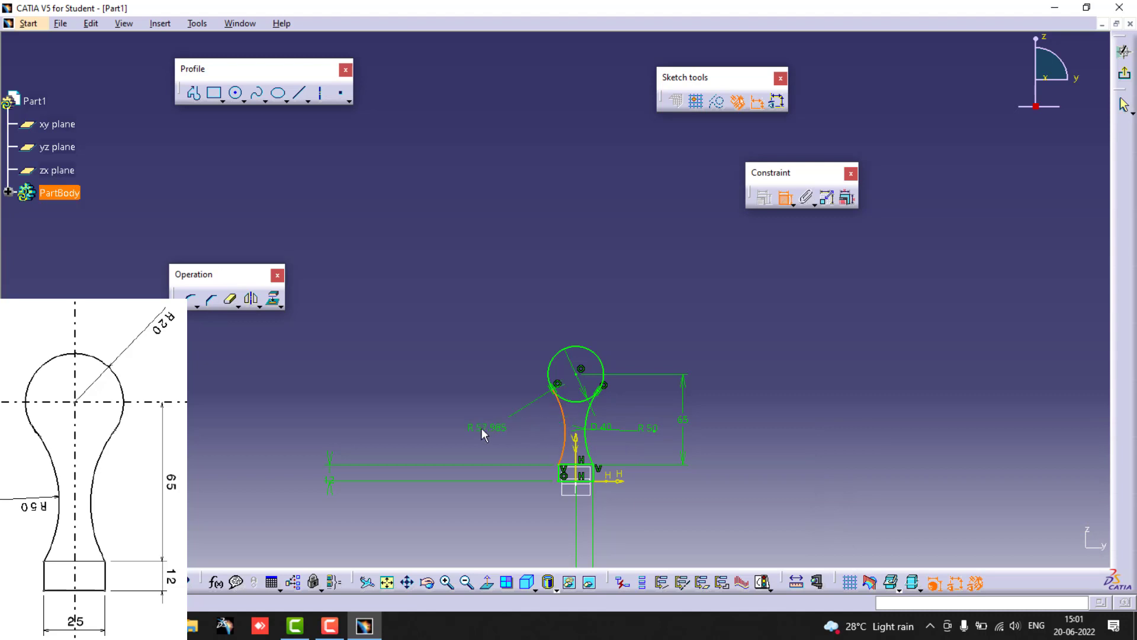
left_click(502, 412)
type("5")
double_click(506, 413)
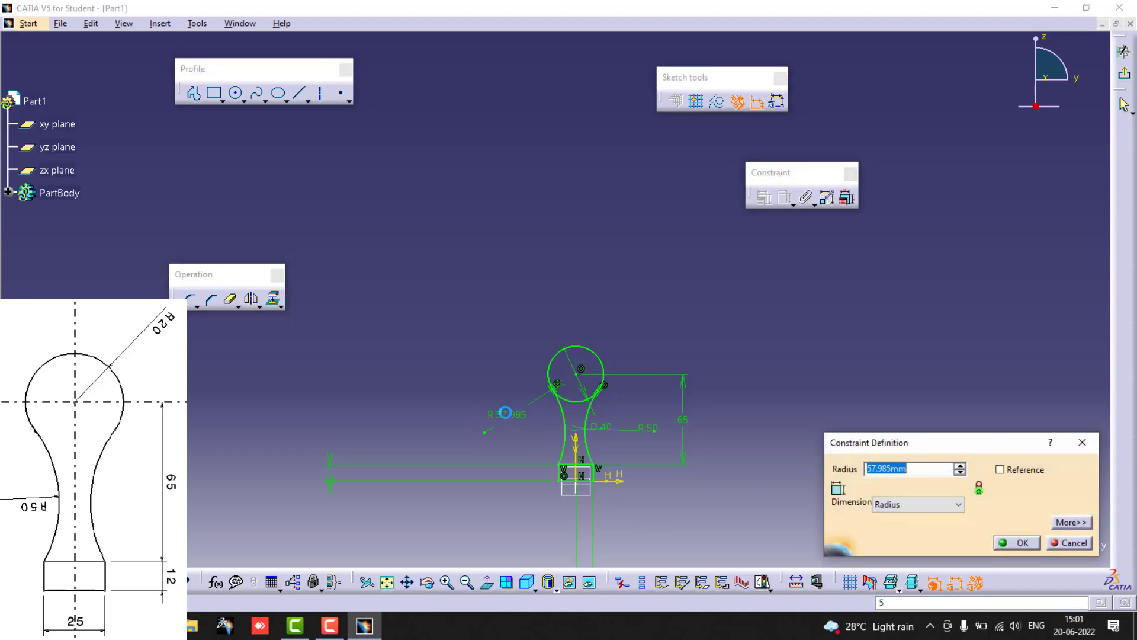
type("50")
key("Return")
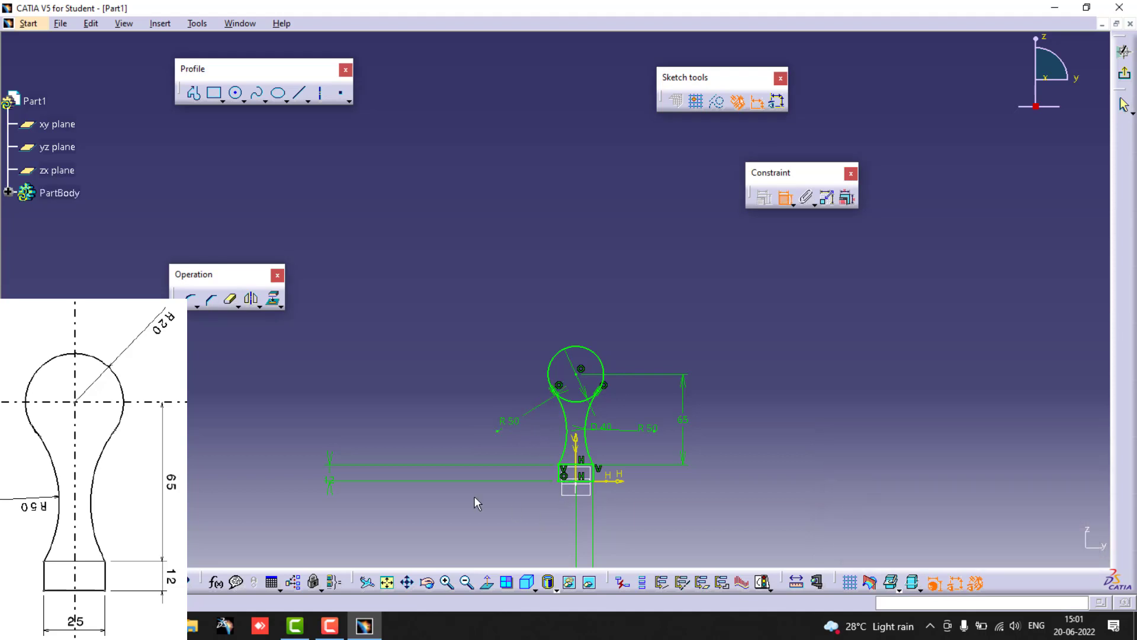
Step: Move the base height dimension closer to the rectangle and reposition the right R50 dimension to mirror the left one
middle_click_drag(449, 518, 343, 228)
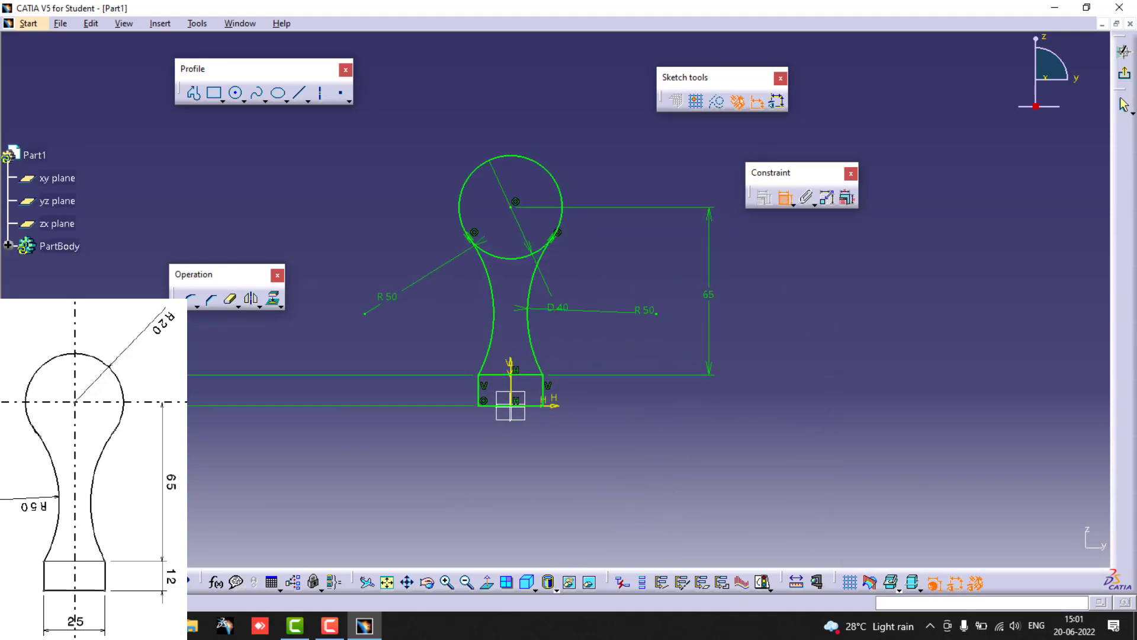
left_click(374, 458)
left_click_drag(617, 320, 580, 285)
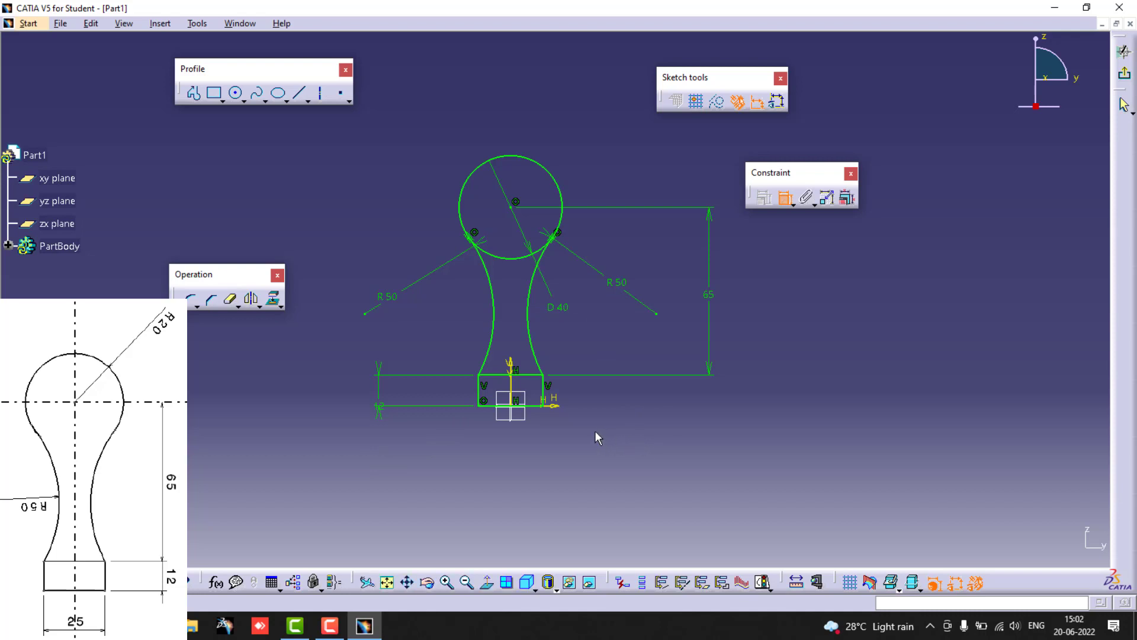
Step: Quick-trim the lower portion of the head circle between its two tangency points to open the profile into the neck
left_click(230, 299)
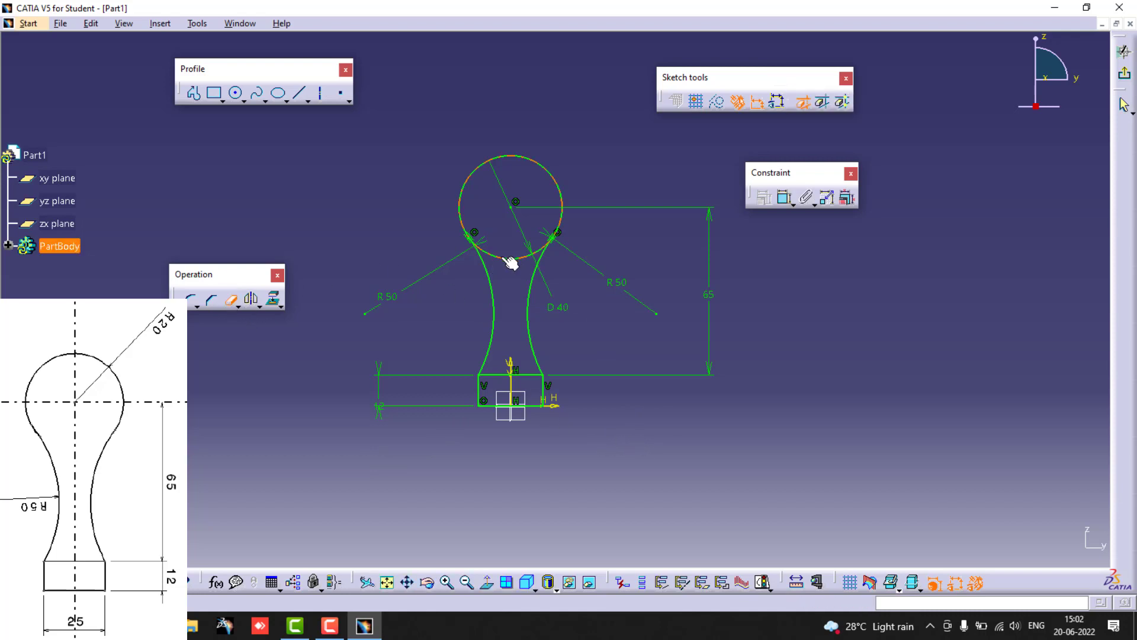
left_click(506, 258)
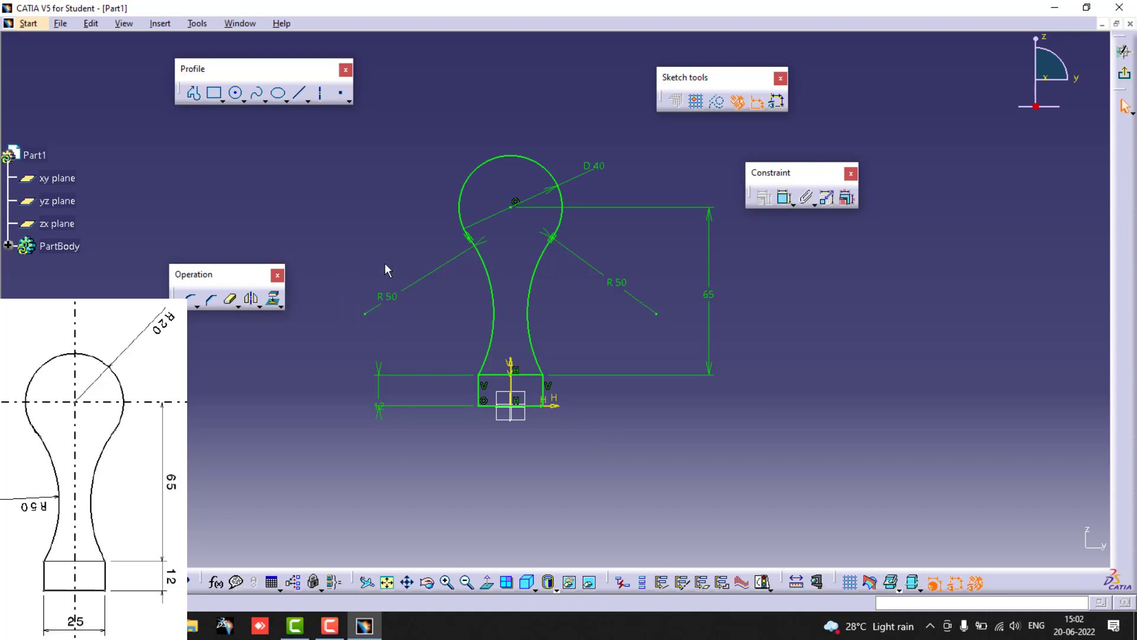
Step: Move the left 12.5 mm half-width dimension up to just below the base rectangle
middle_click_drag(385, 261, 378, 341, "ctrl")
mouse_move(353, 148)
middle_mouse_down()
mouse_move(386, 211)
mouse_move(424, 361)
middle_mouse_up()
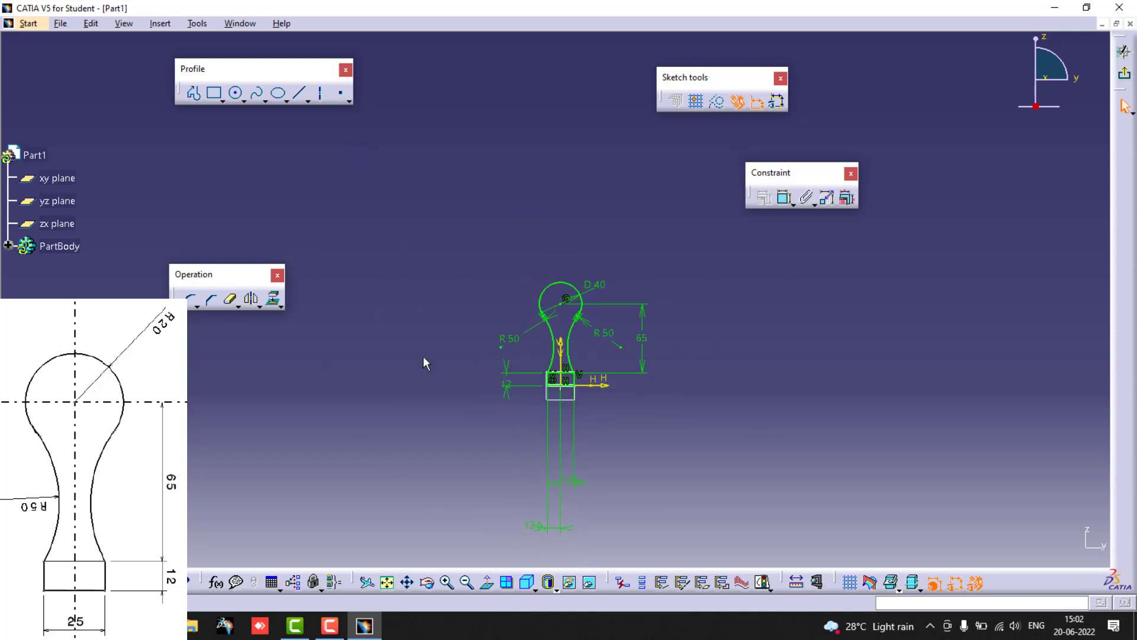
left_click_drag(555, 533, 541, 411)
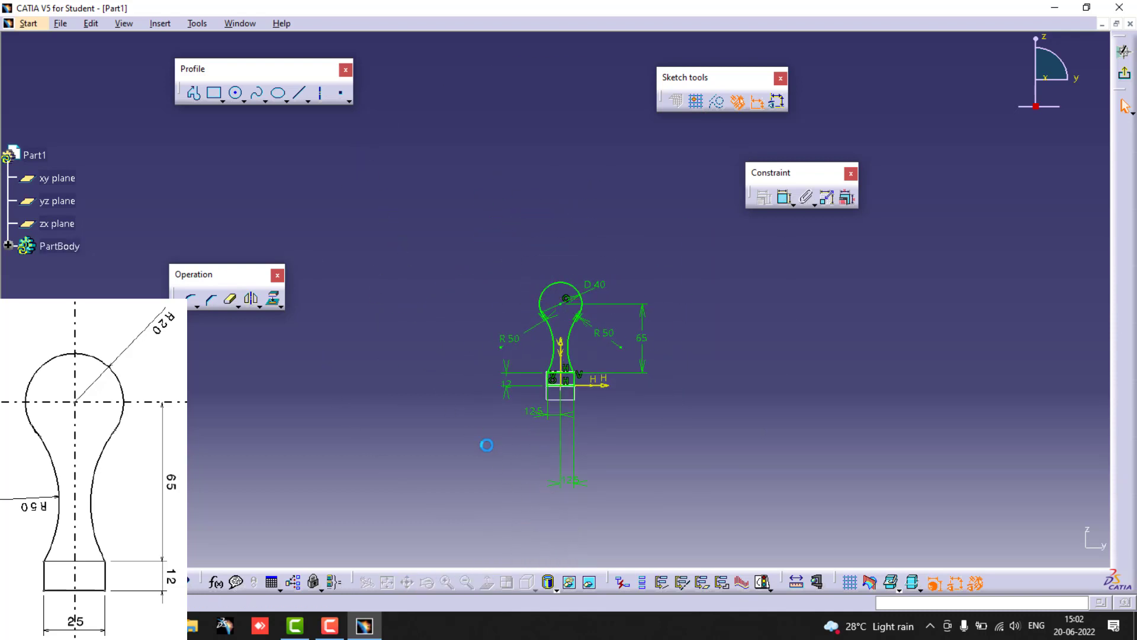
middle_click_drag(420, 386, 413, 375, "ctrl")
scroll(413, 374, "up", 1)
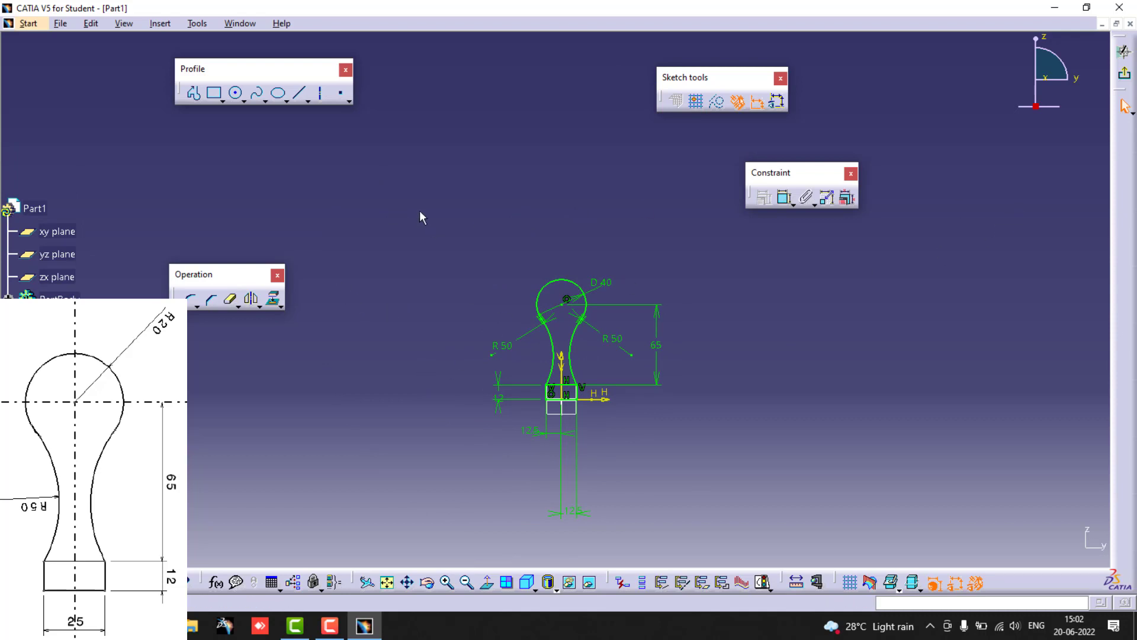
key("ctrl+a")
key("Delete")
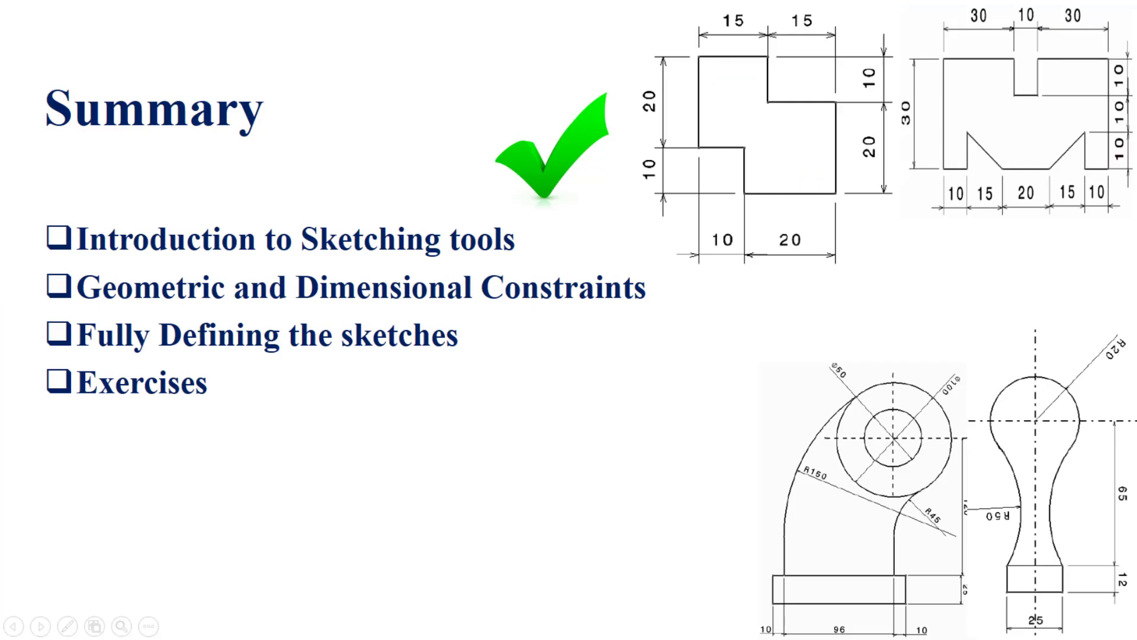